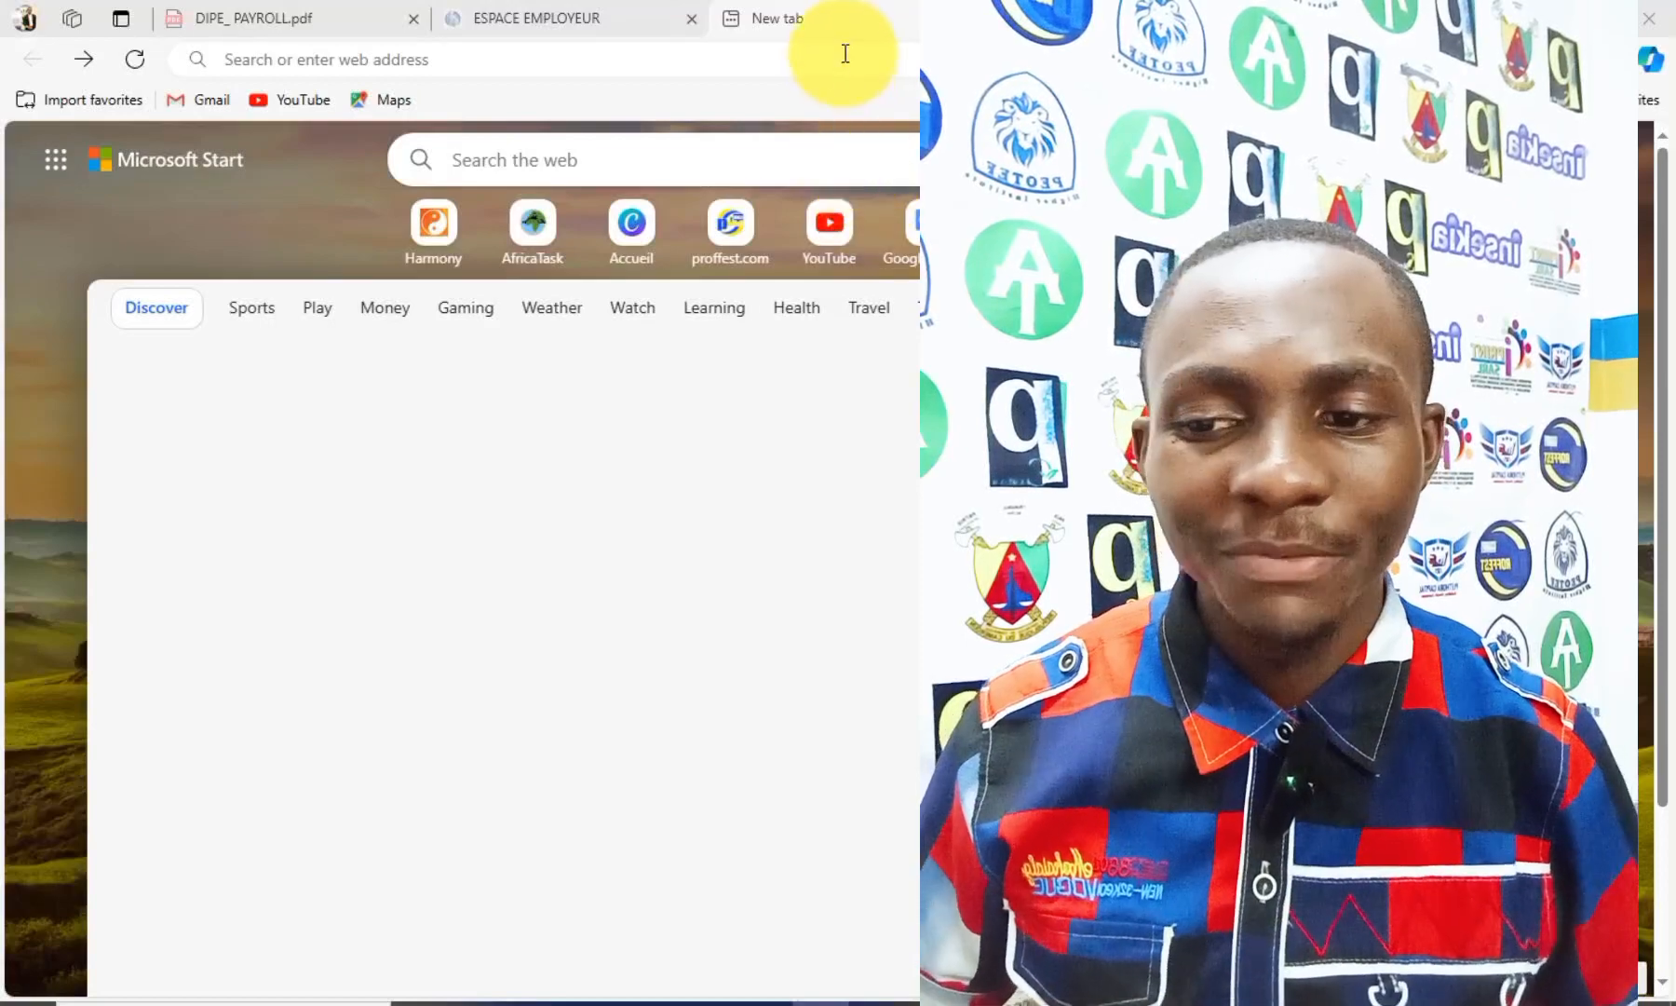
# Go to CNPS.CM in the new Edge tab.
pyautogui.click(838, 59)
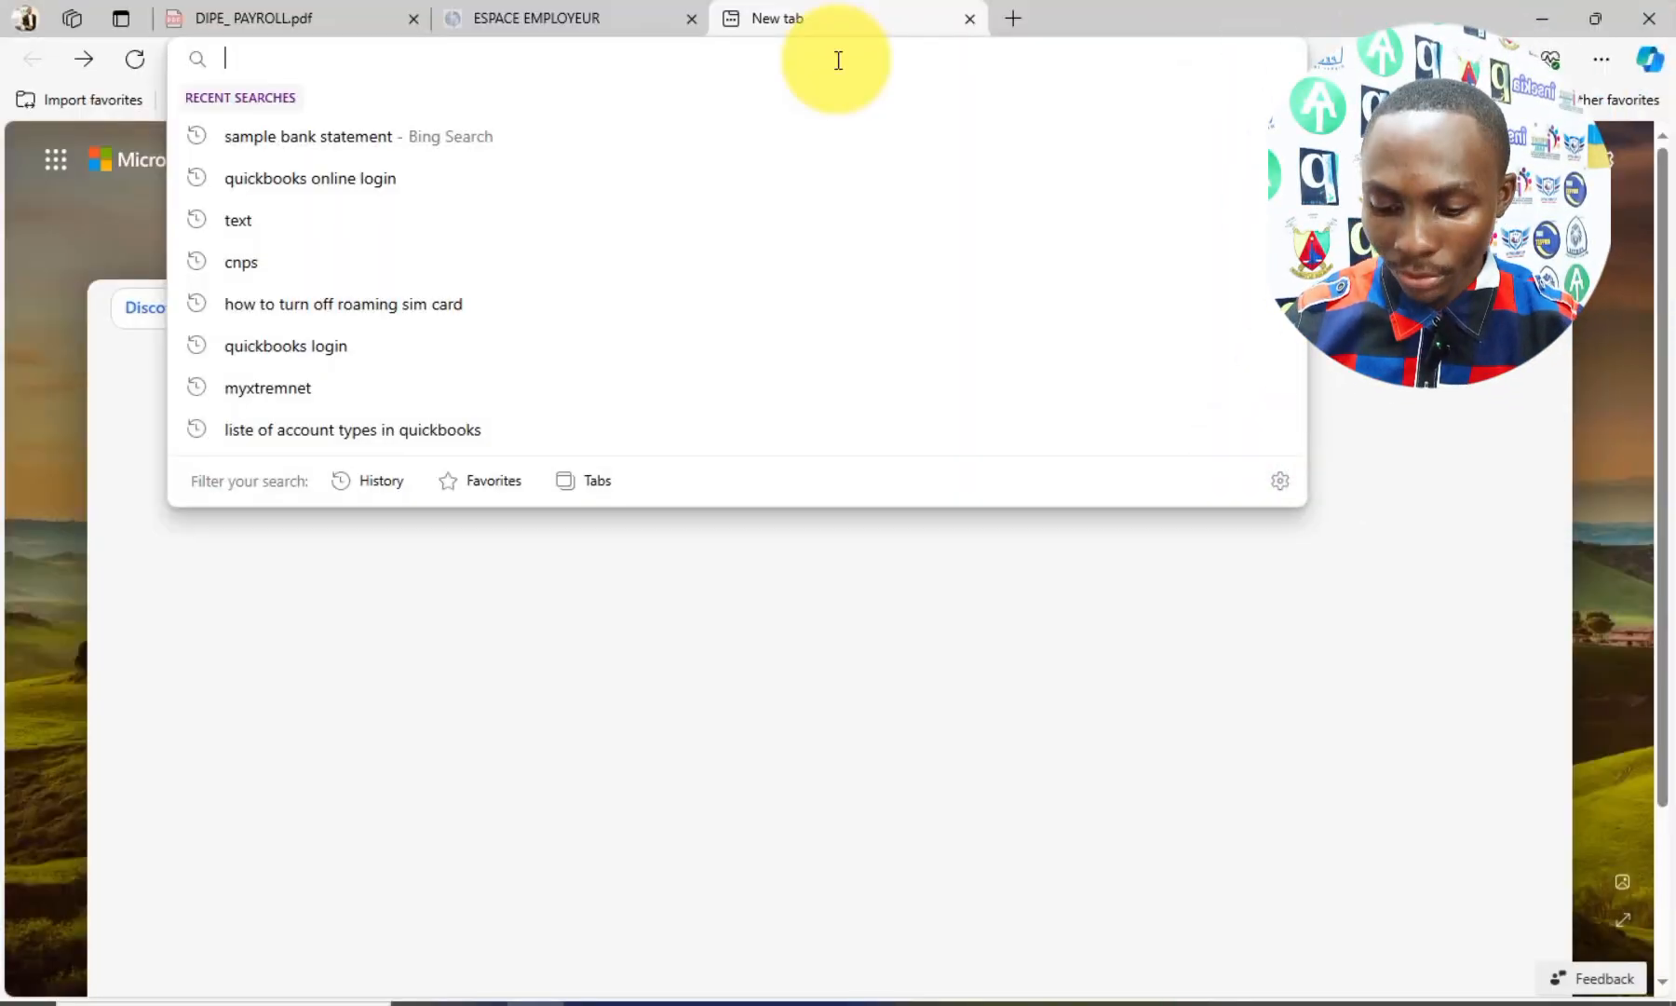
pyautogui.write('CNP')
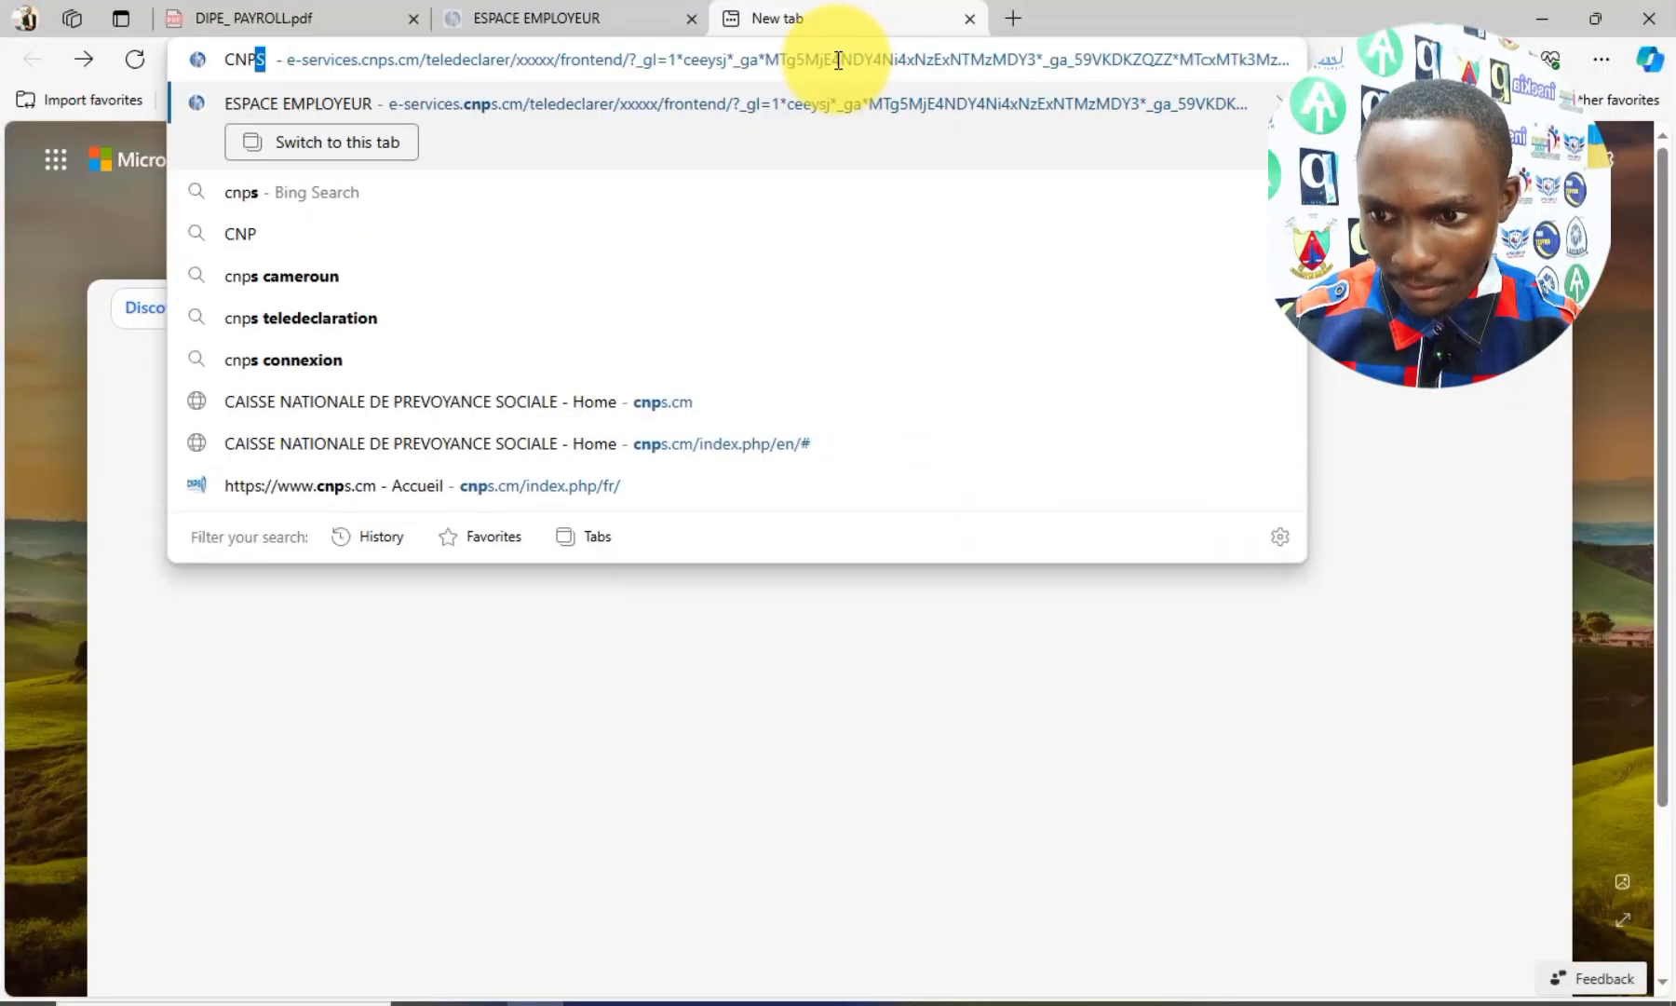
pyautogui.write('S.CM')
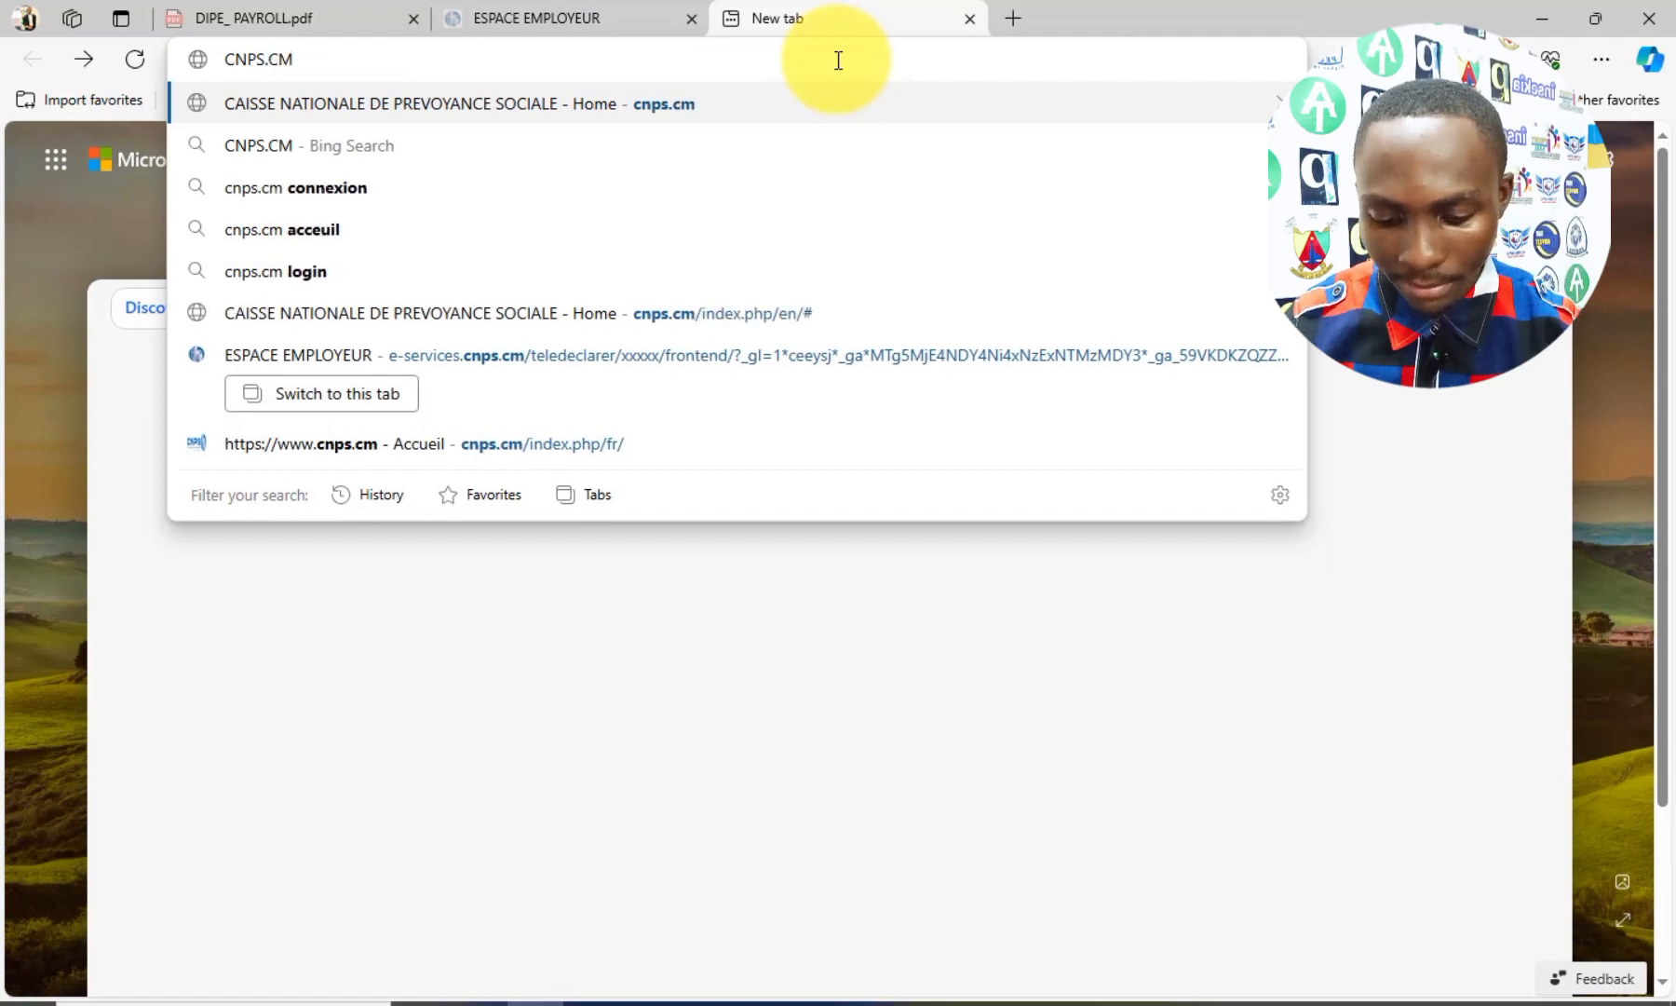
pyautogui.press('Return')
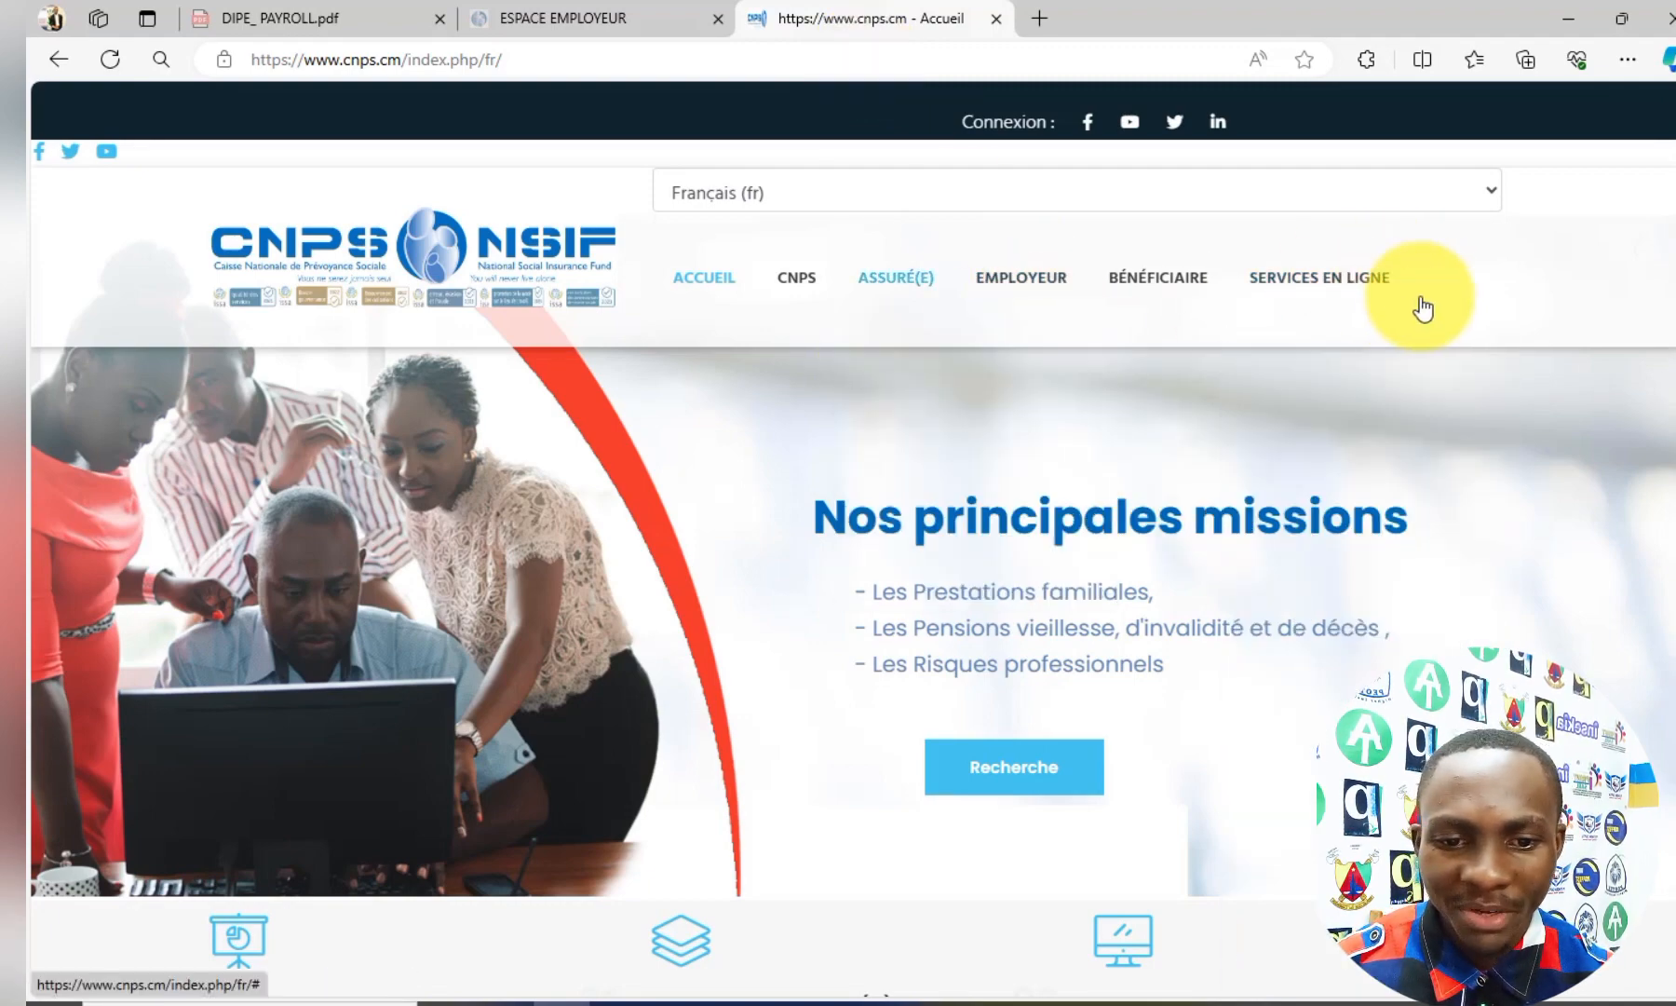
# Switch the CNPS site to English (United Kingdom) and open Insured employer (Online declaration) from ONLINE SERVICES.
pyautogui.moveTo(1340, 277)
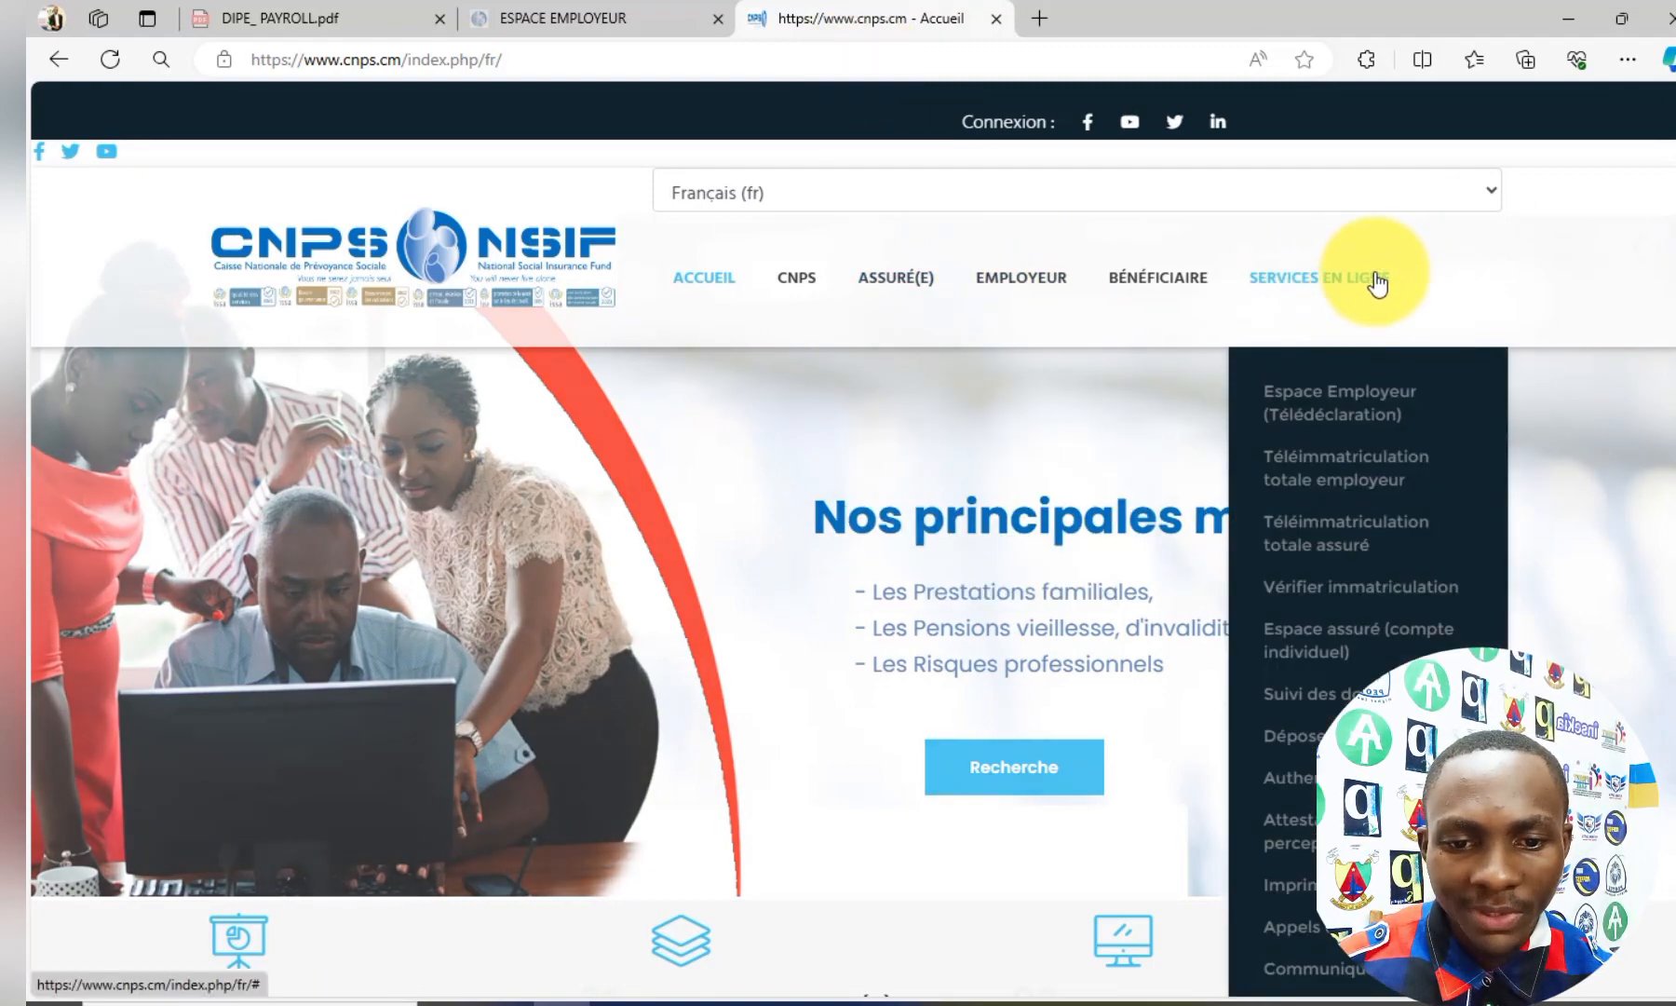
pyautogui.click(1490, 184)
pyautogui.click(907, 275)
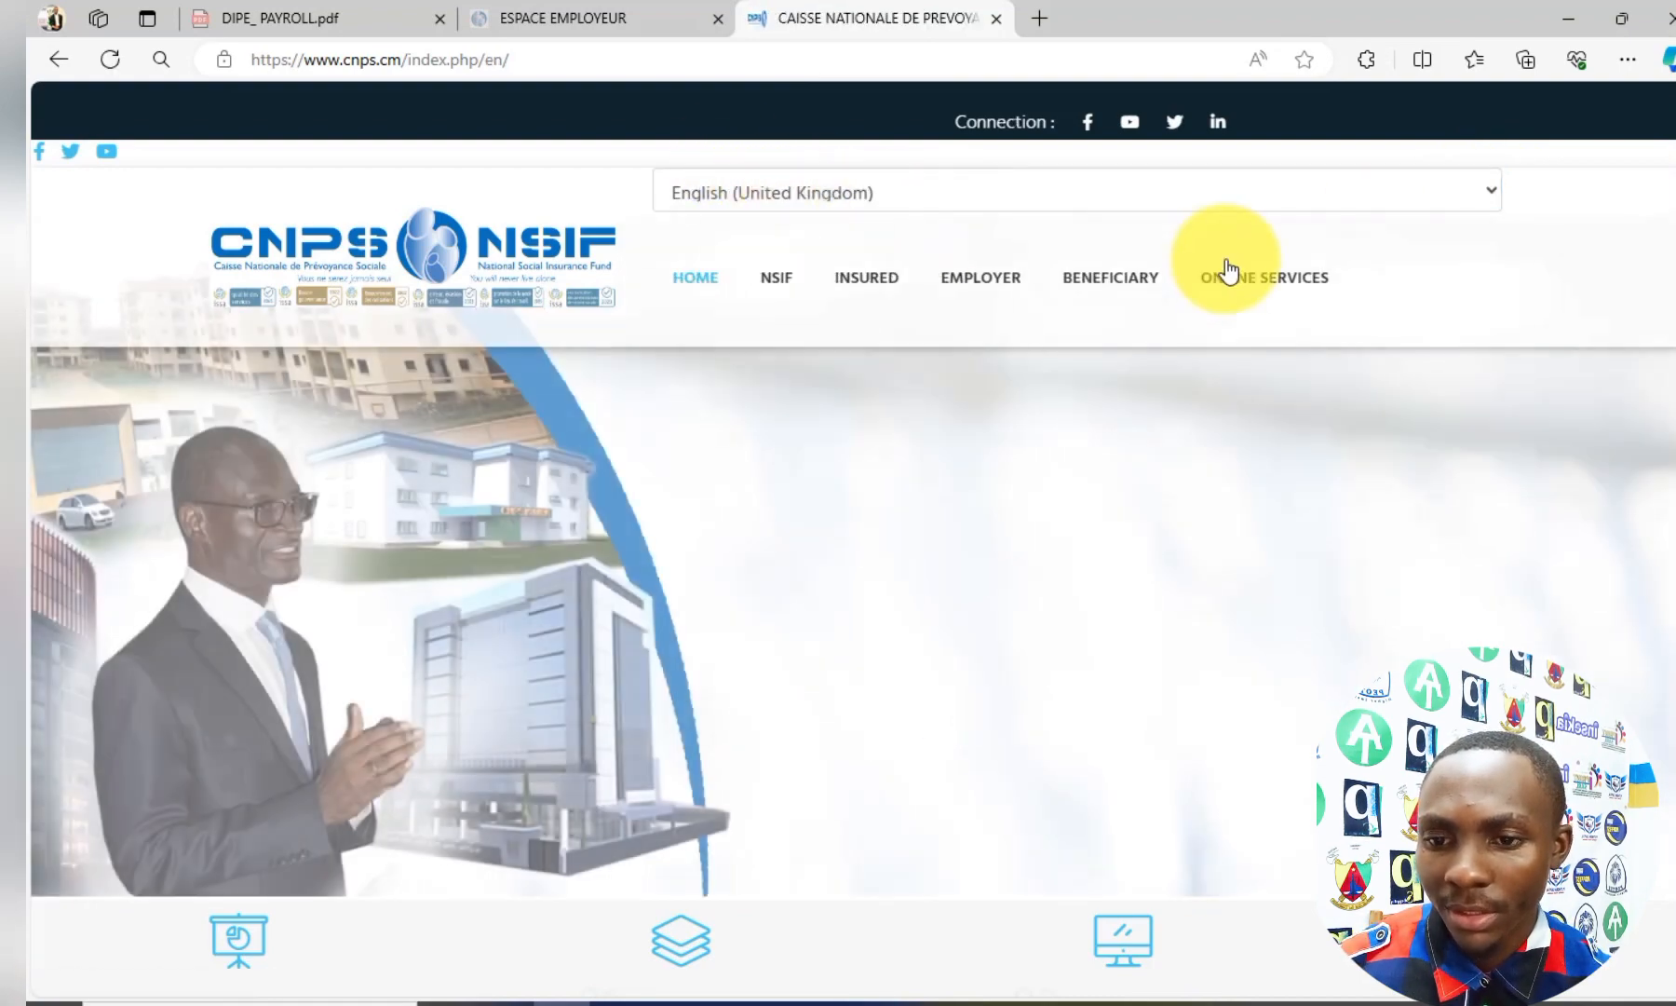
pyautogui.moveTo(1229, 270)
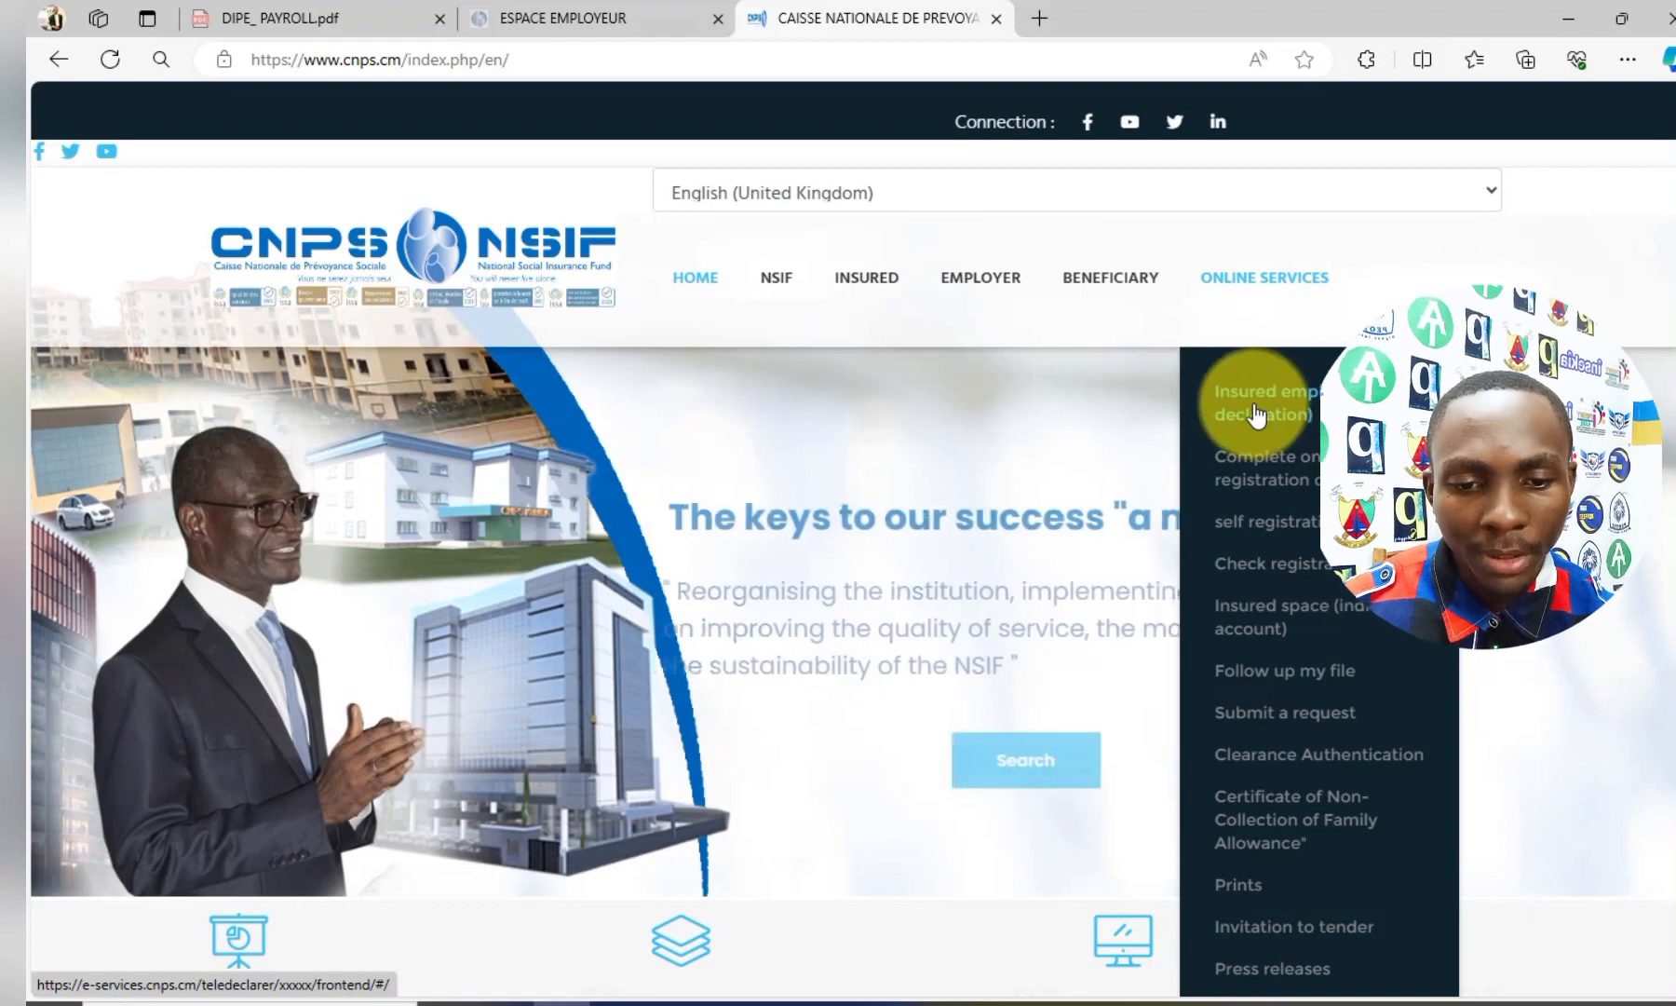
pyautogui.click(1256, 413)
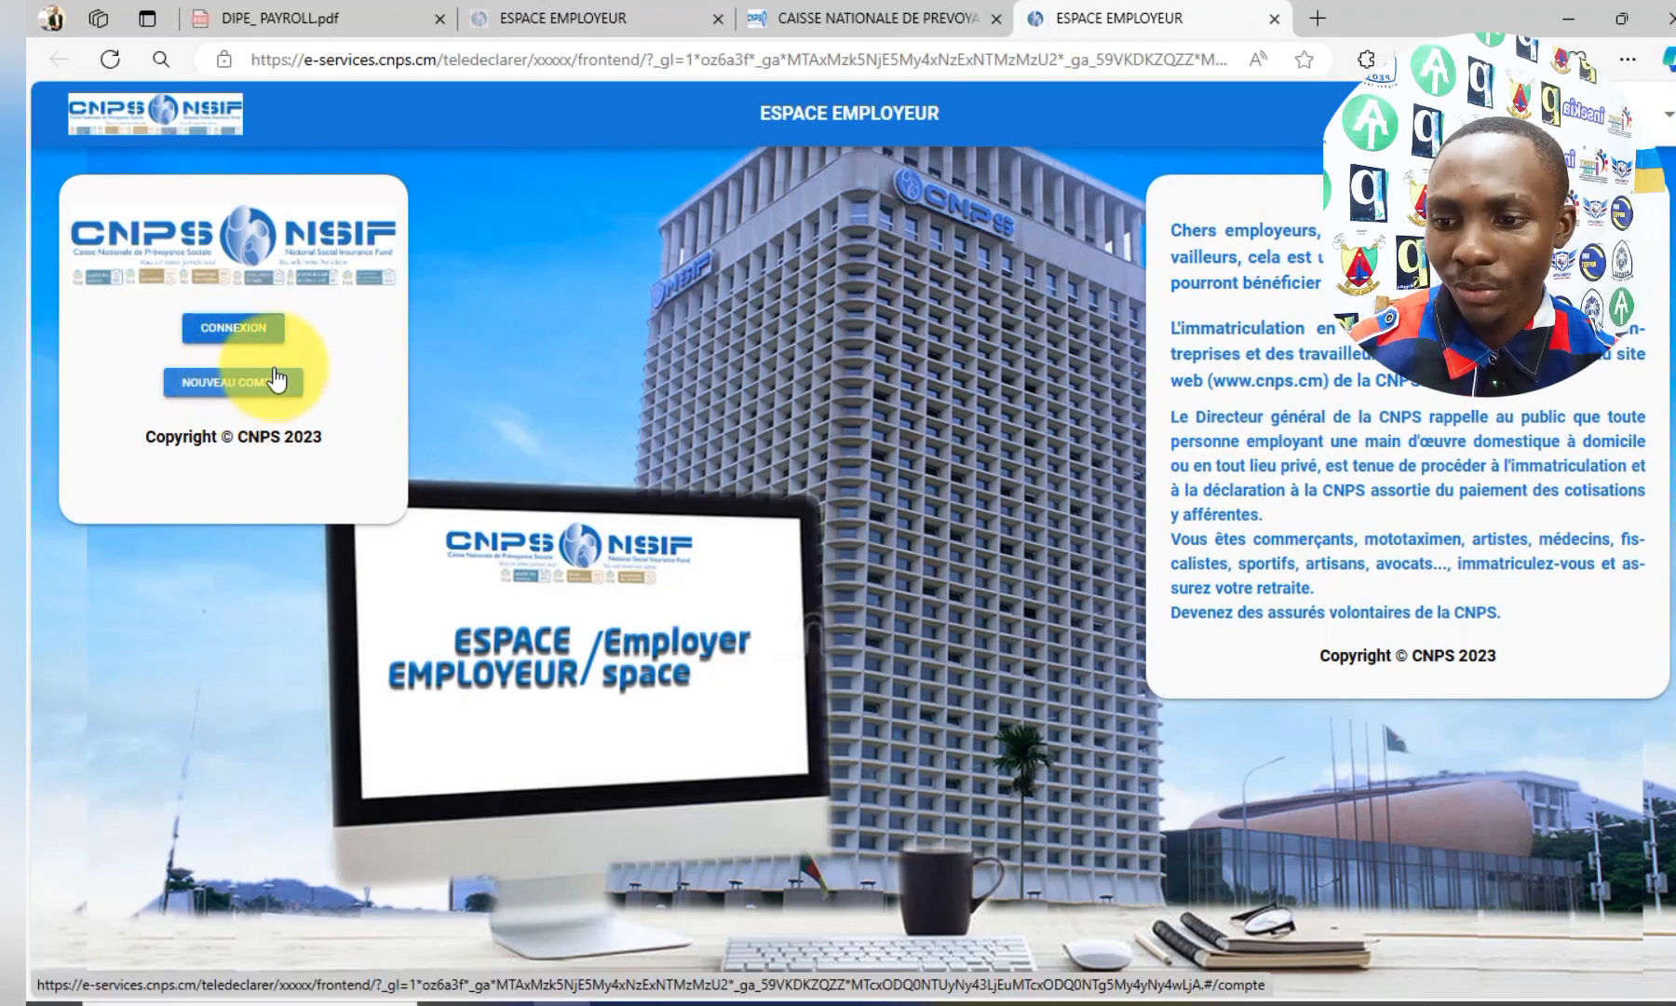
# Sign in through CONNEXION with the account username and password, ticking the reCAPTCHA box.
pyautogui.click(233, 326)
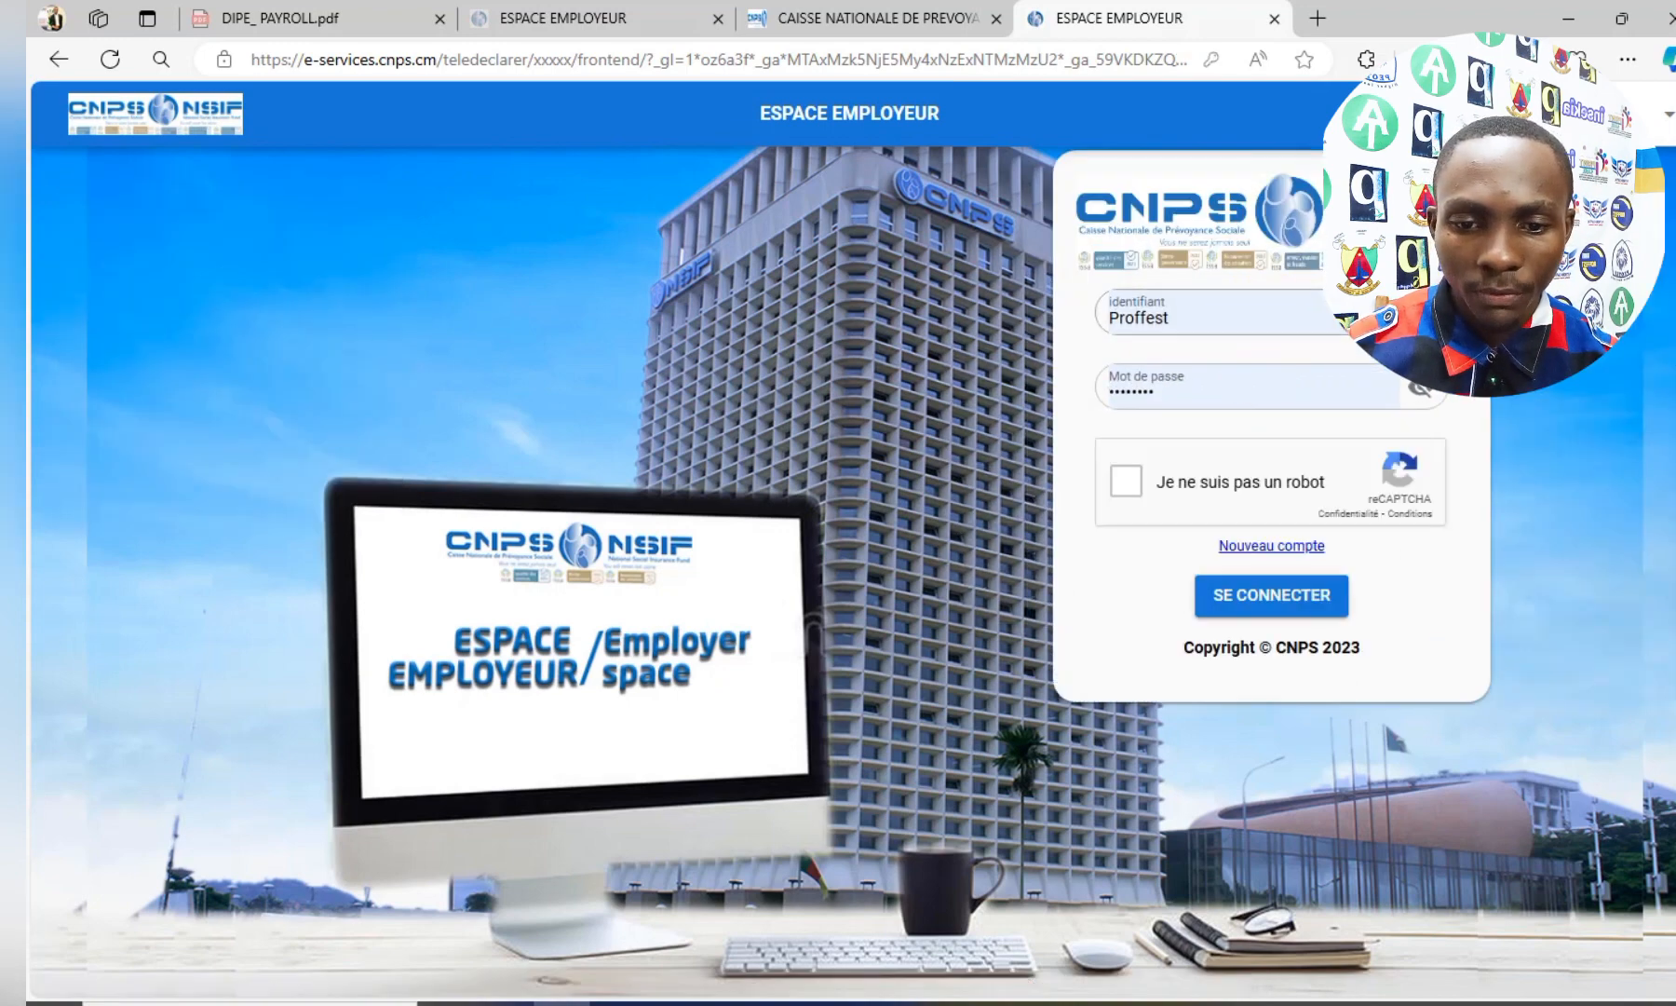
pyautogui.click(1366, 318)
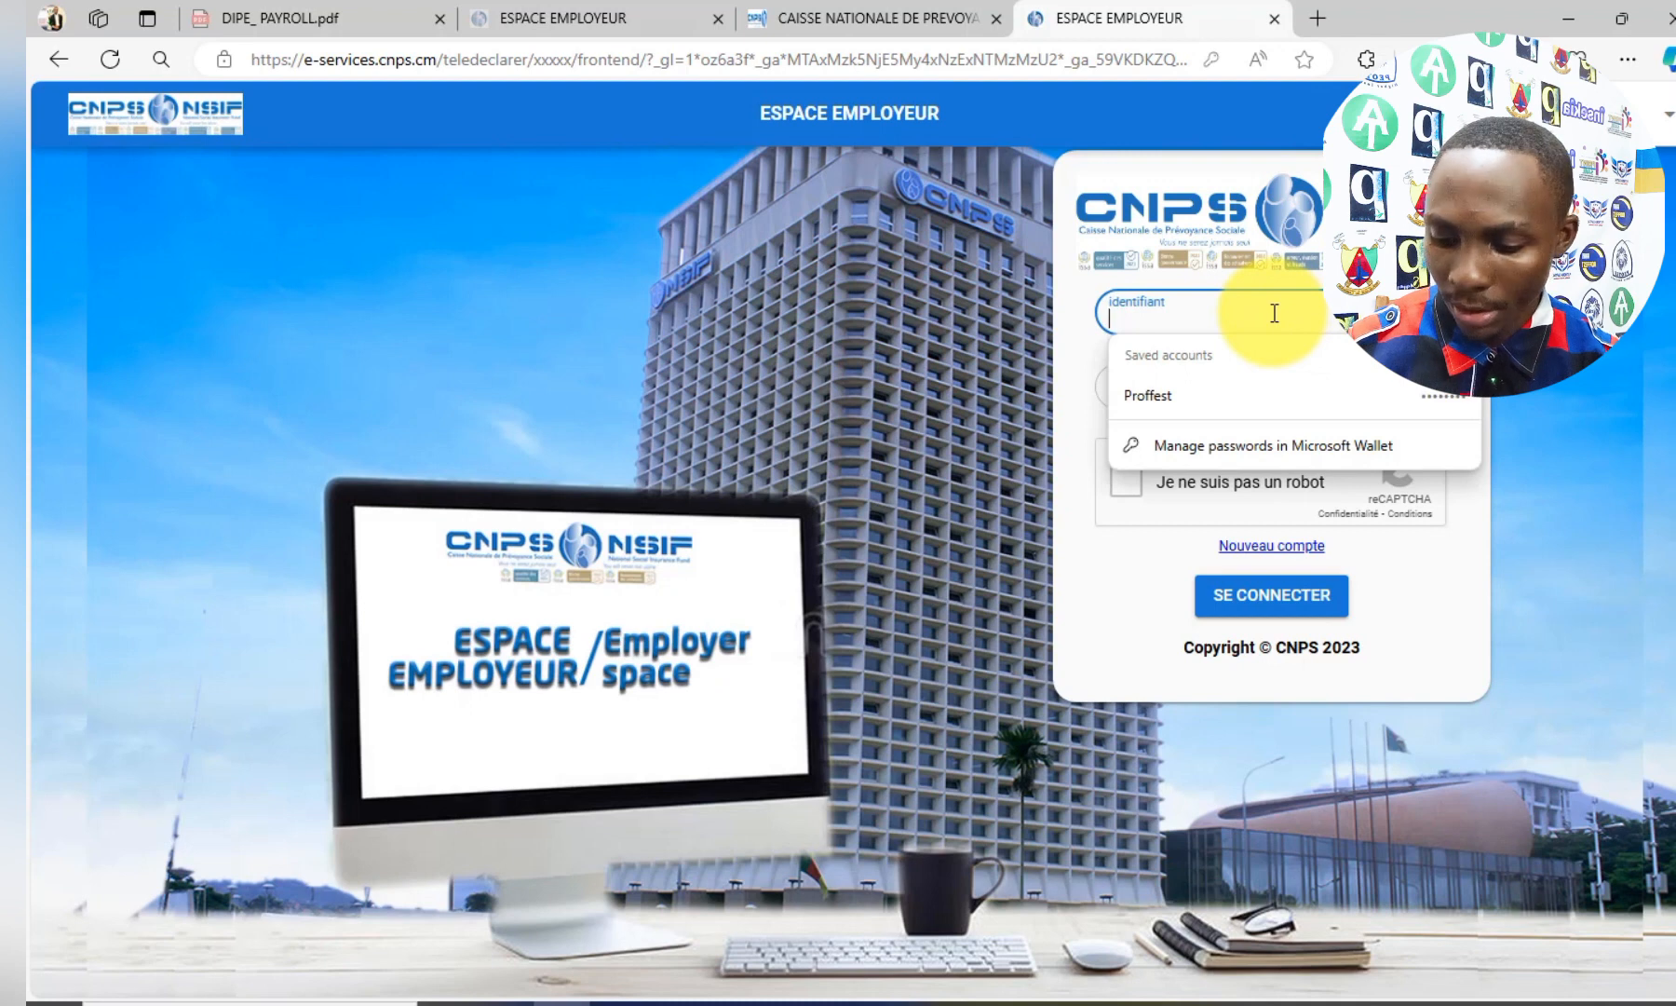
pyautogui.write('SONW')
pyautogui.press('BackSpace')
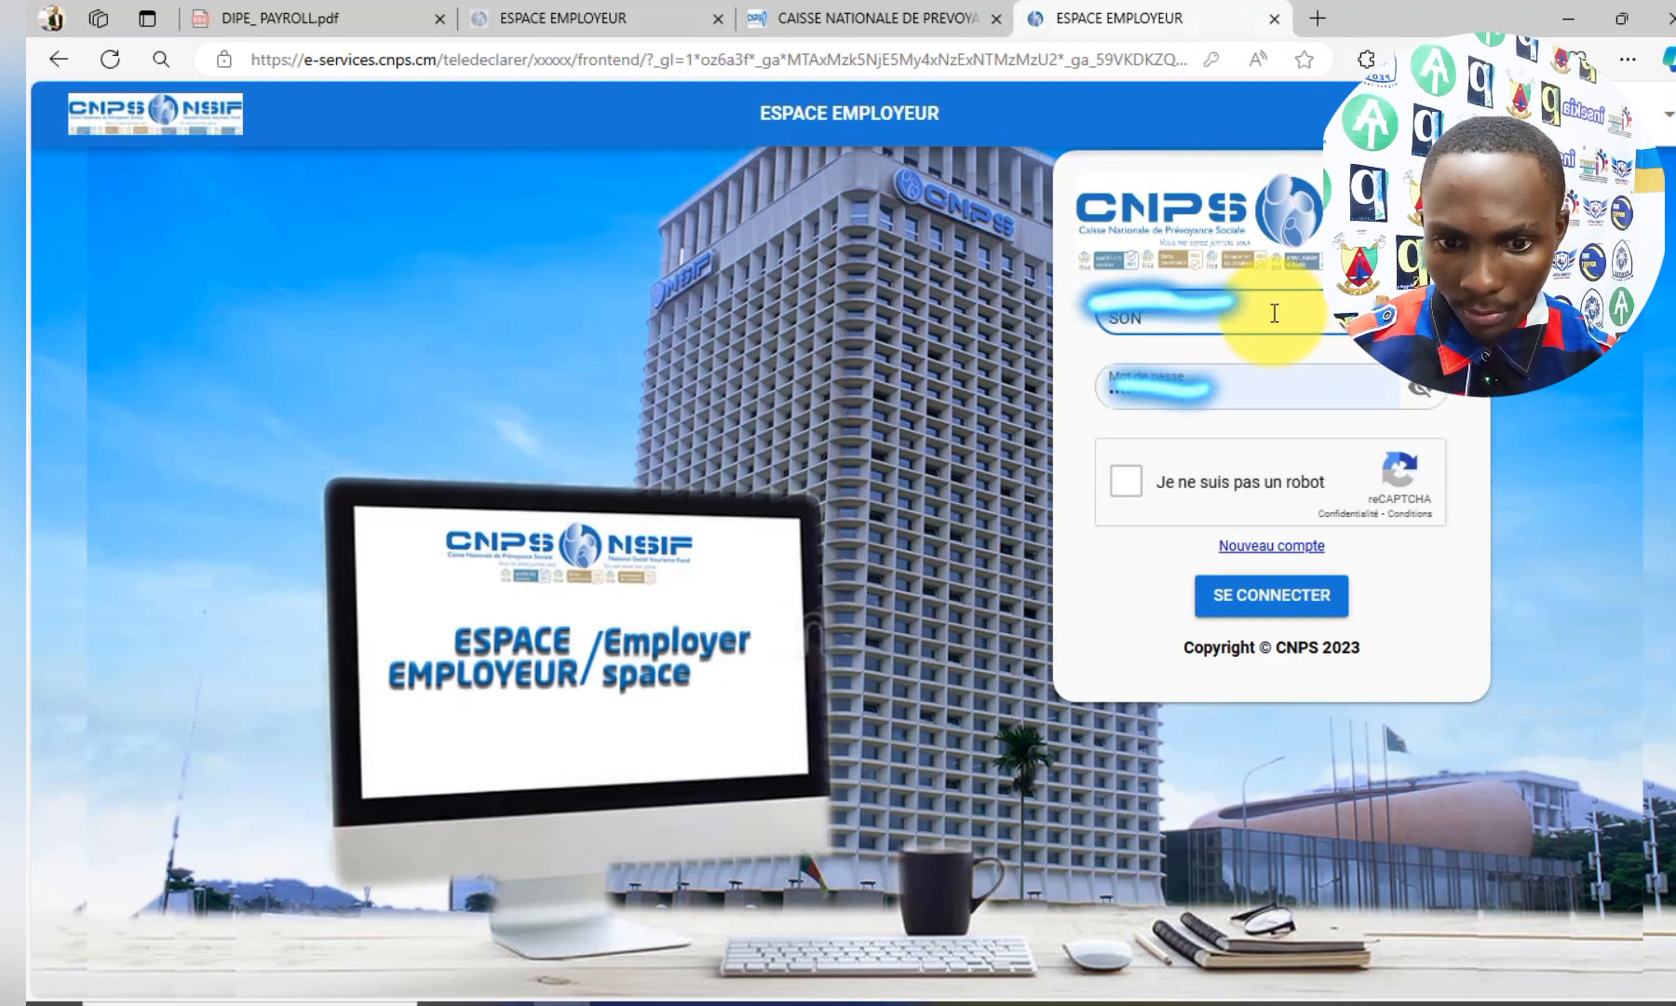
pyautogui.write('GWA')
pyautogui.click(1308, 390)
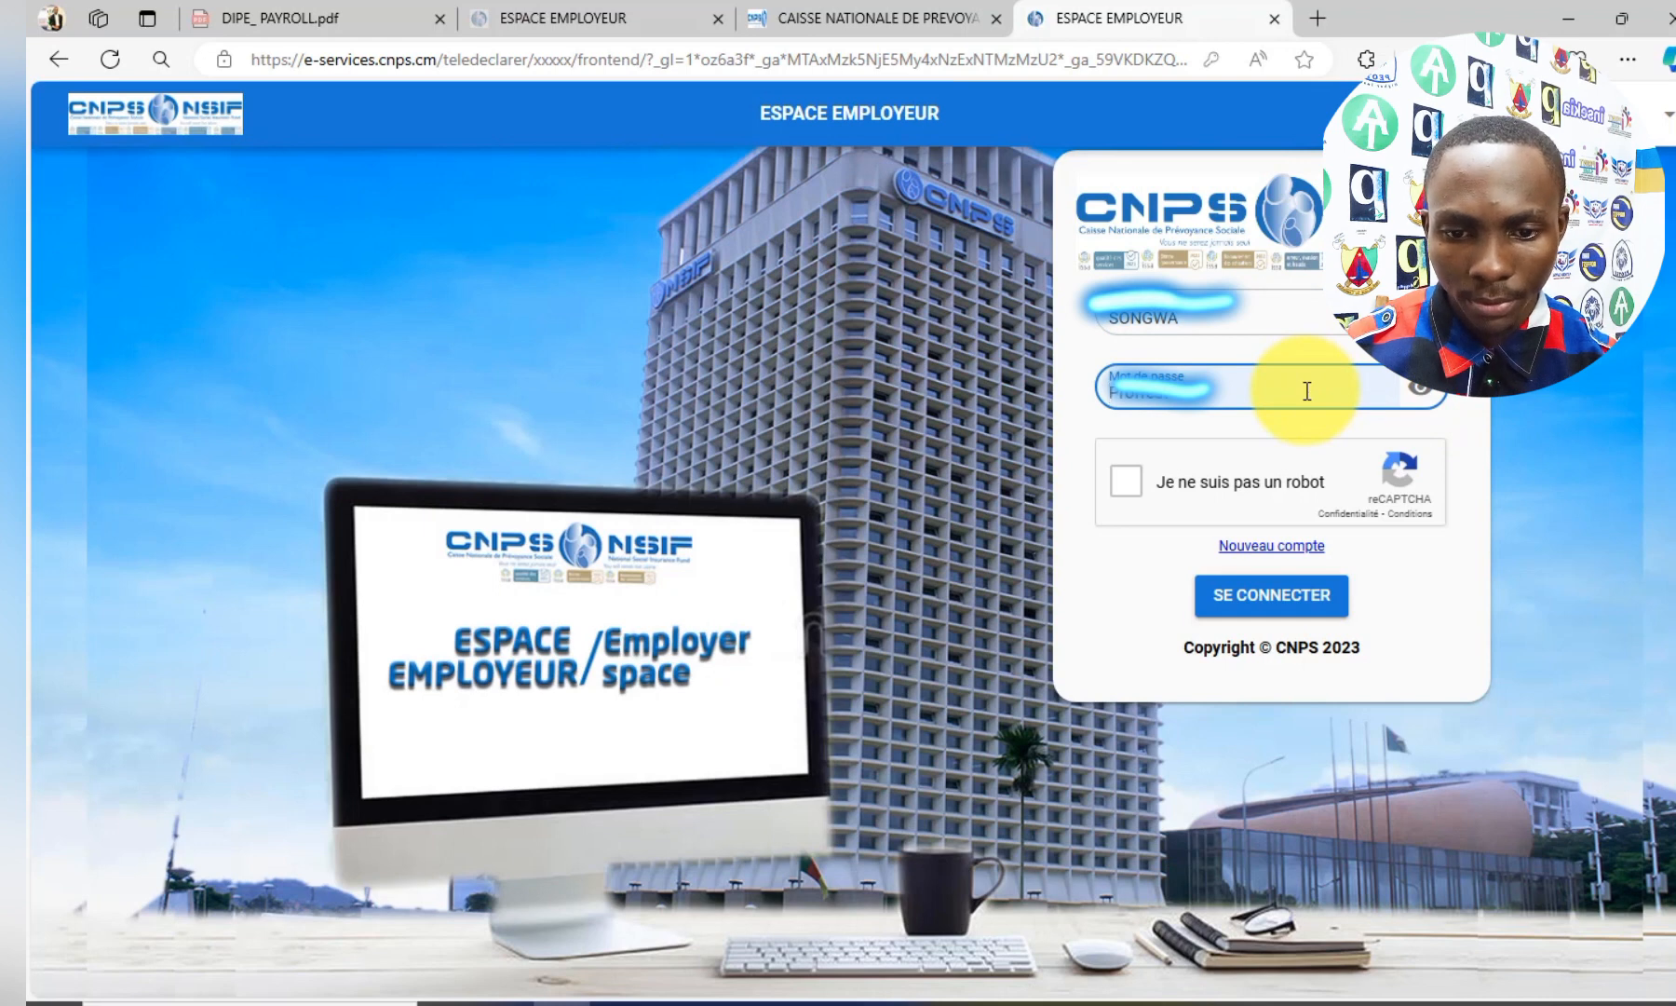
pyautogui.hotkey('ctrl', 'a')
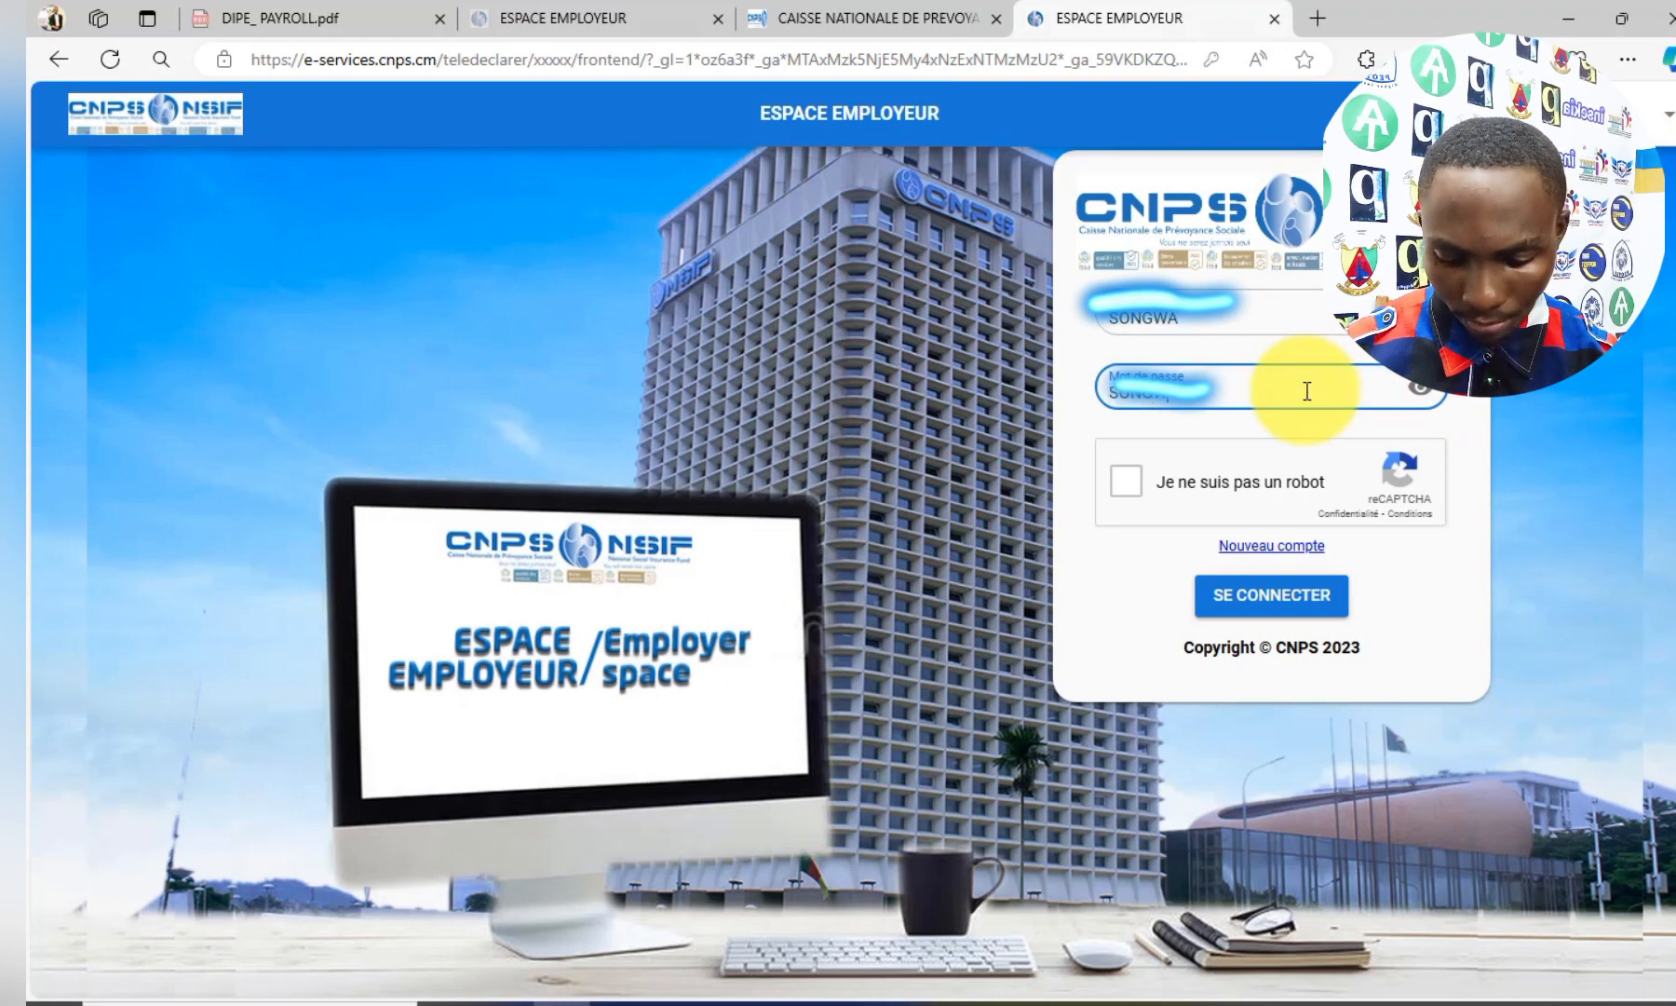
pyautogui.click(1138, 482)
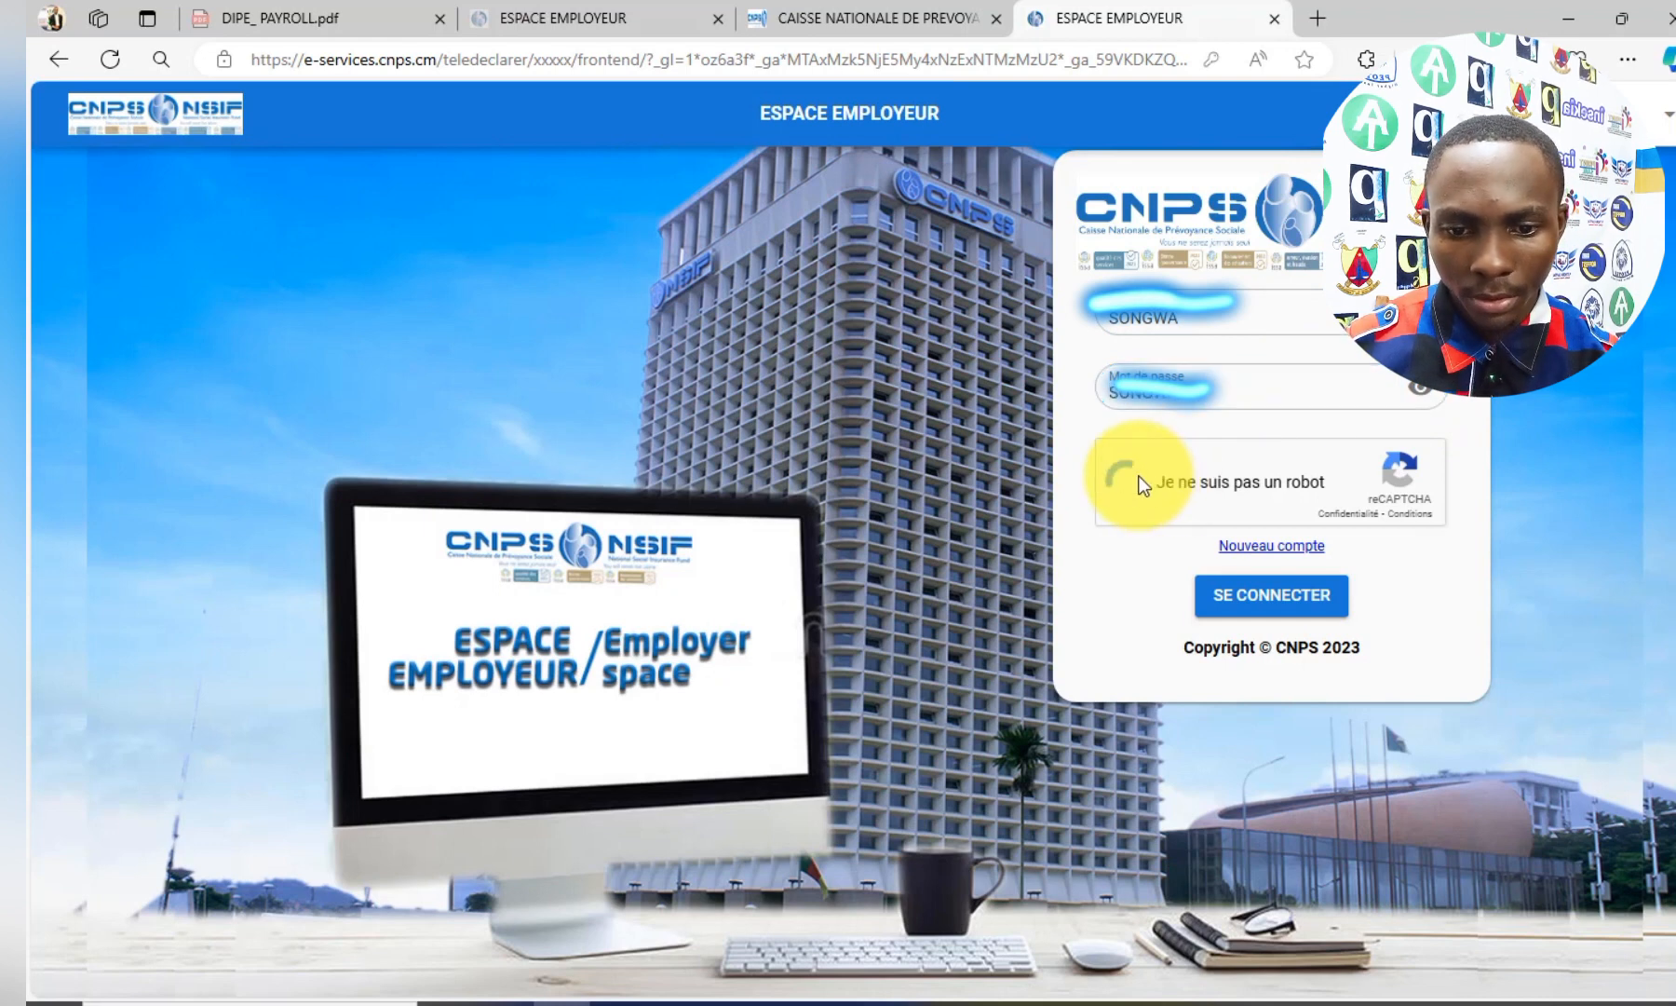
pyautogui.click(1259, 601)
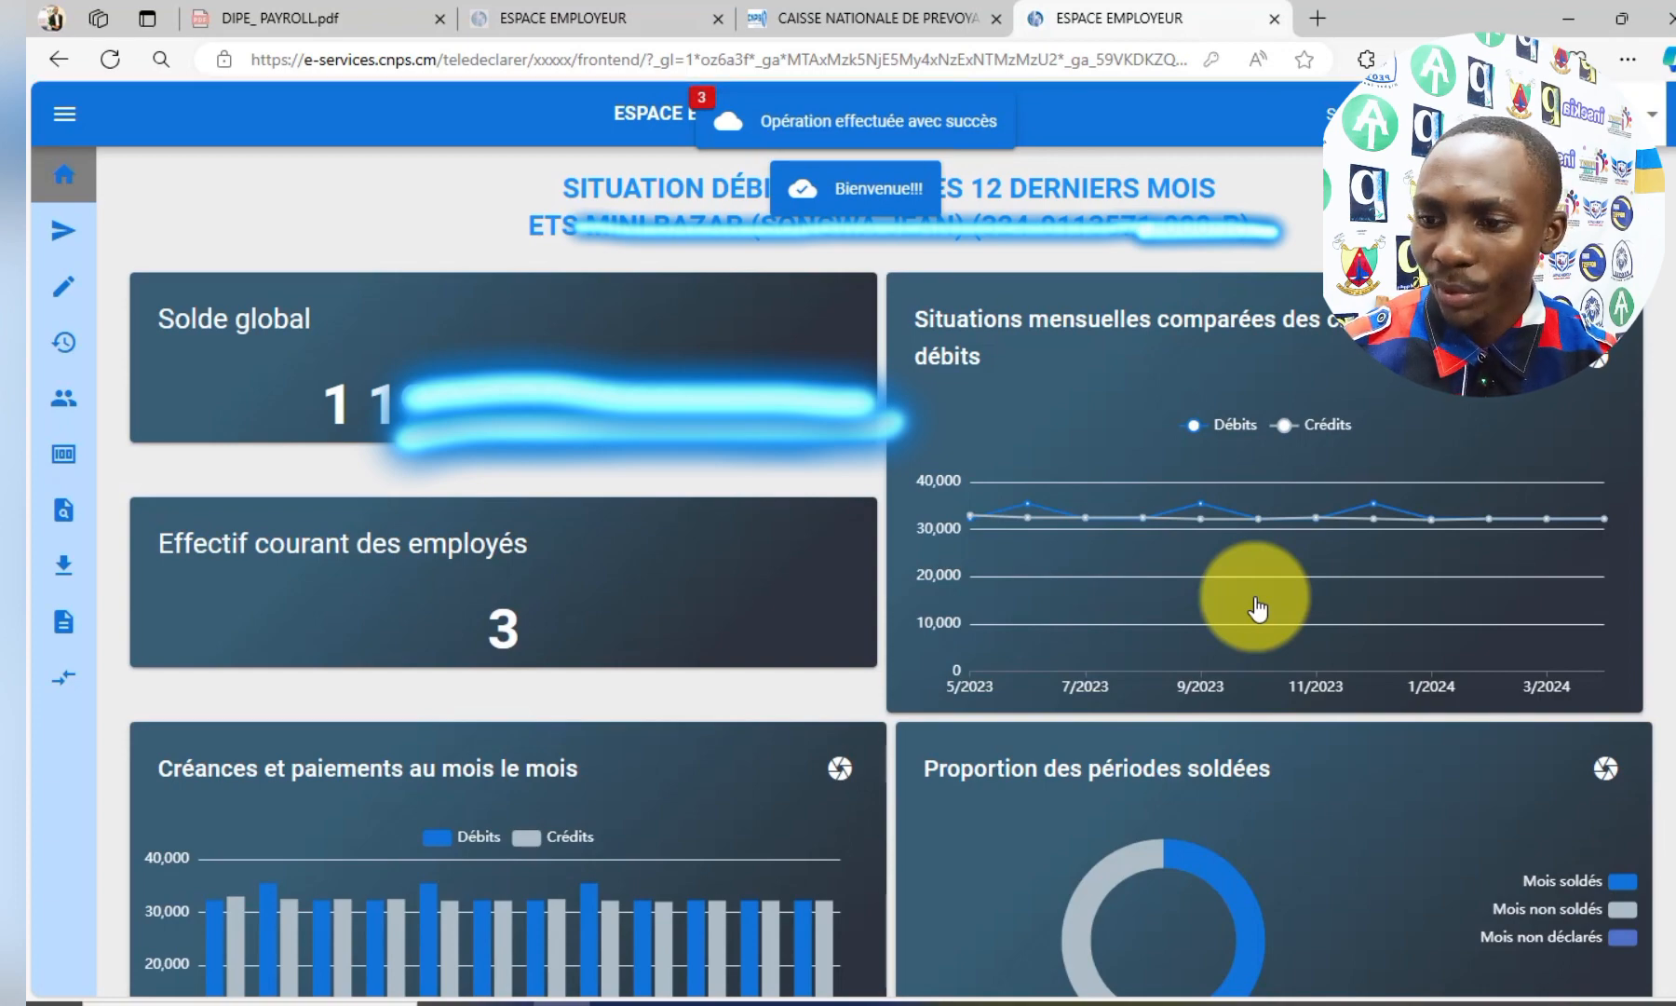
# Open Consulter les télédéclarations antérieures and scroll through the previous declarations, latest 4/2024.
pyautogui.moveTo(74, 191)
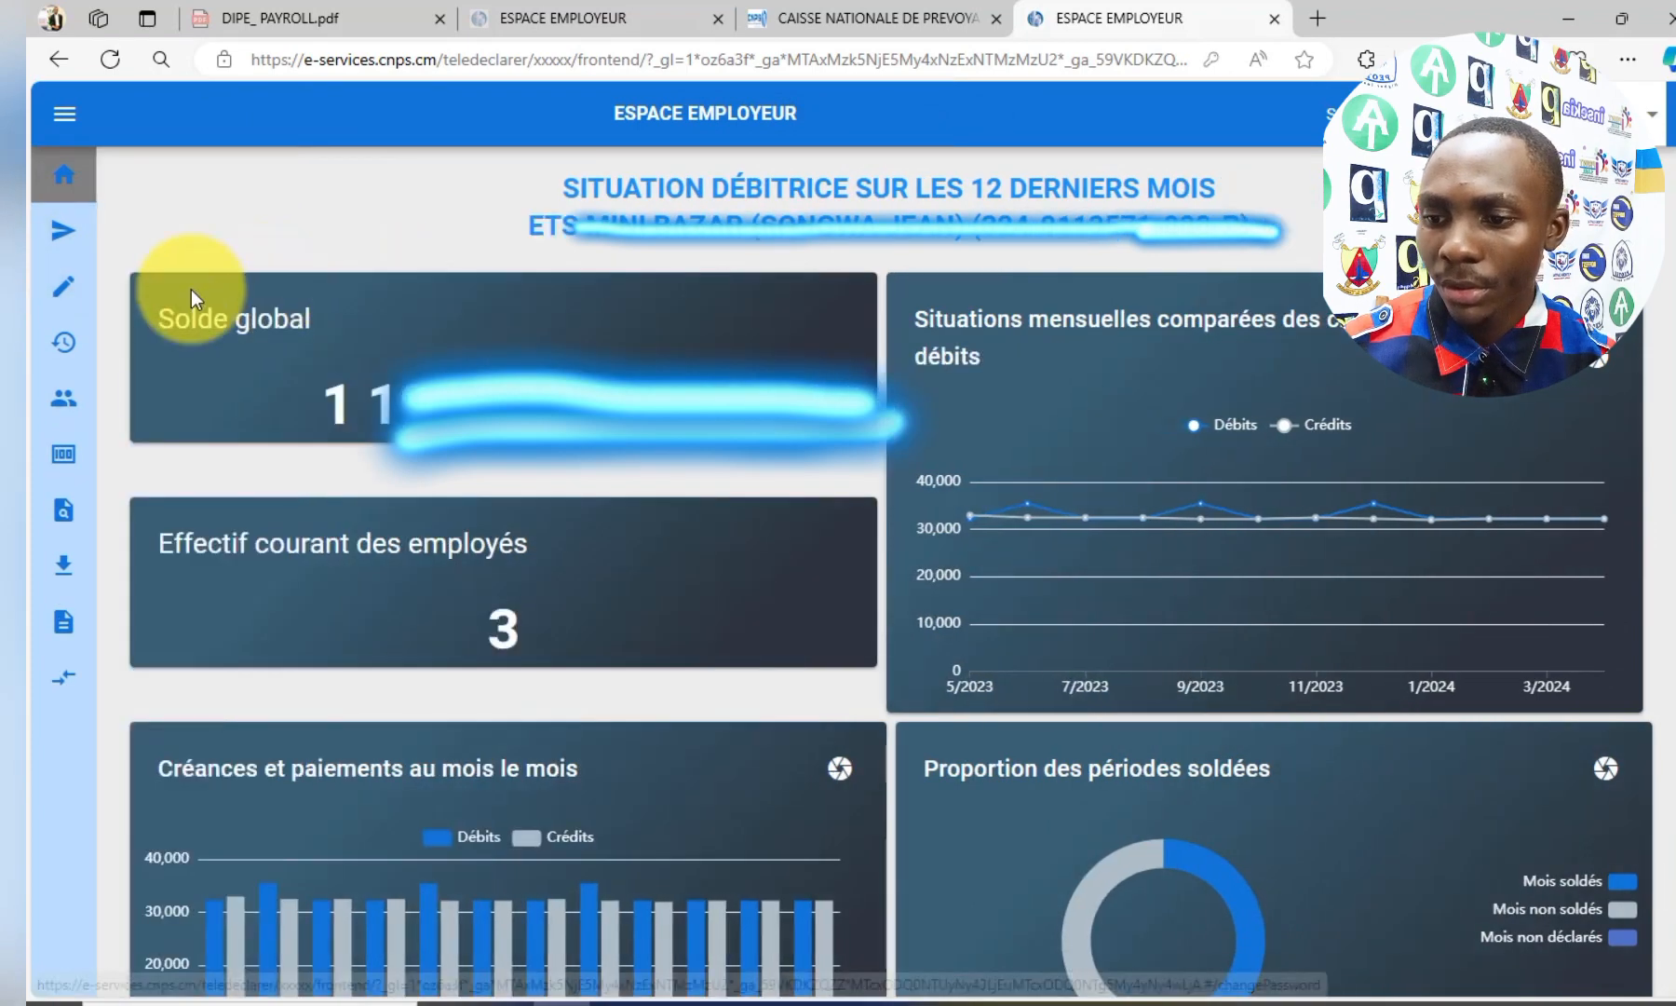
pyautogui.moveTo(56, 279)
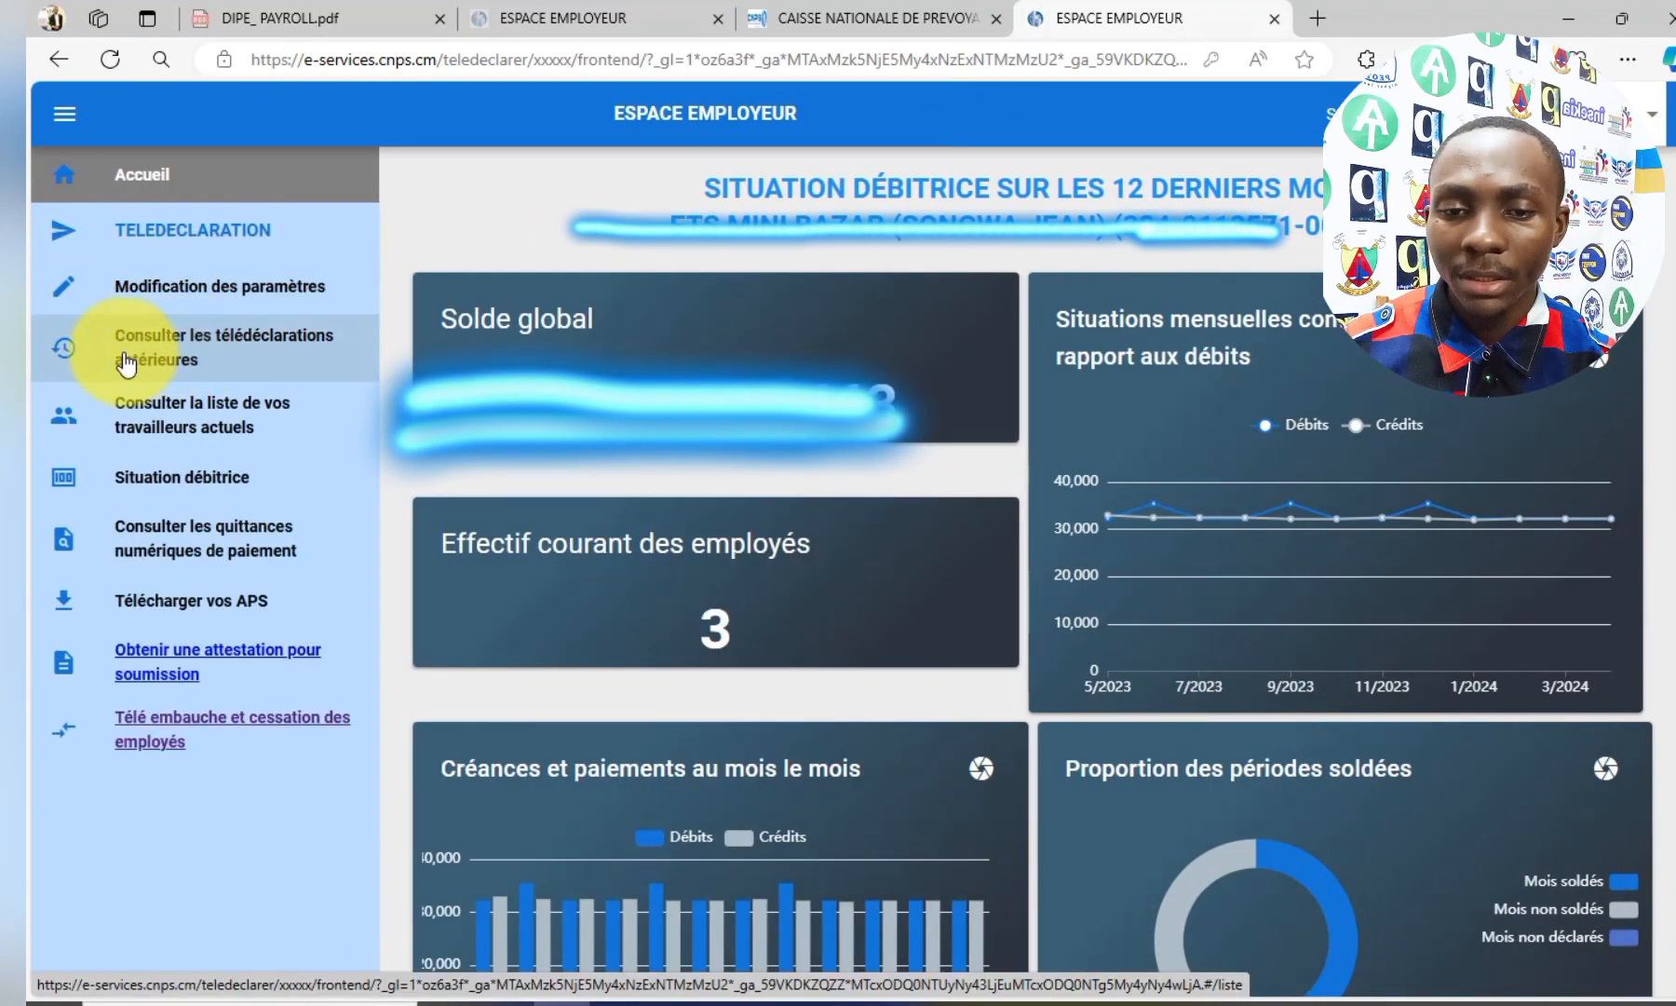
pyautogui.click(182, 357)
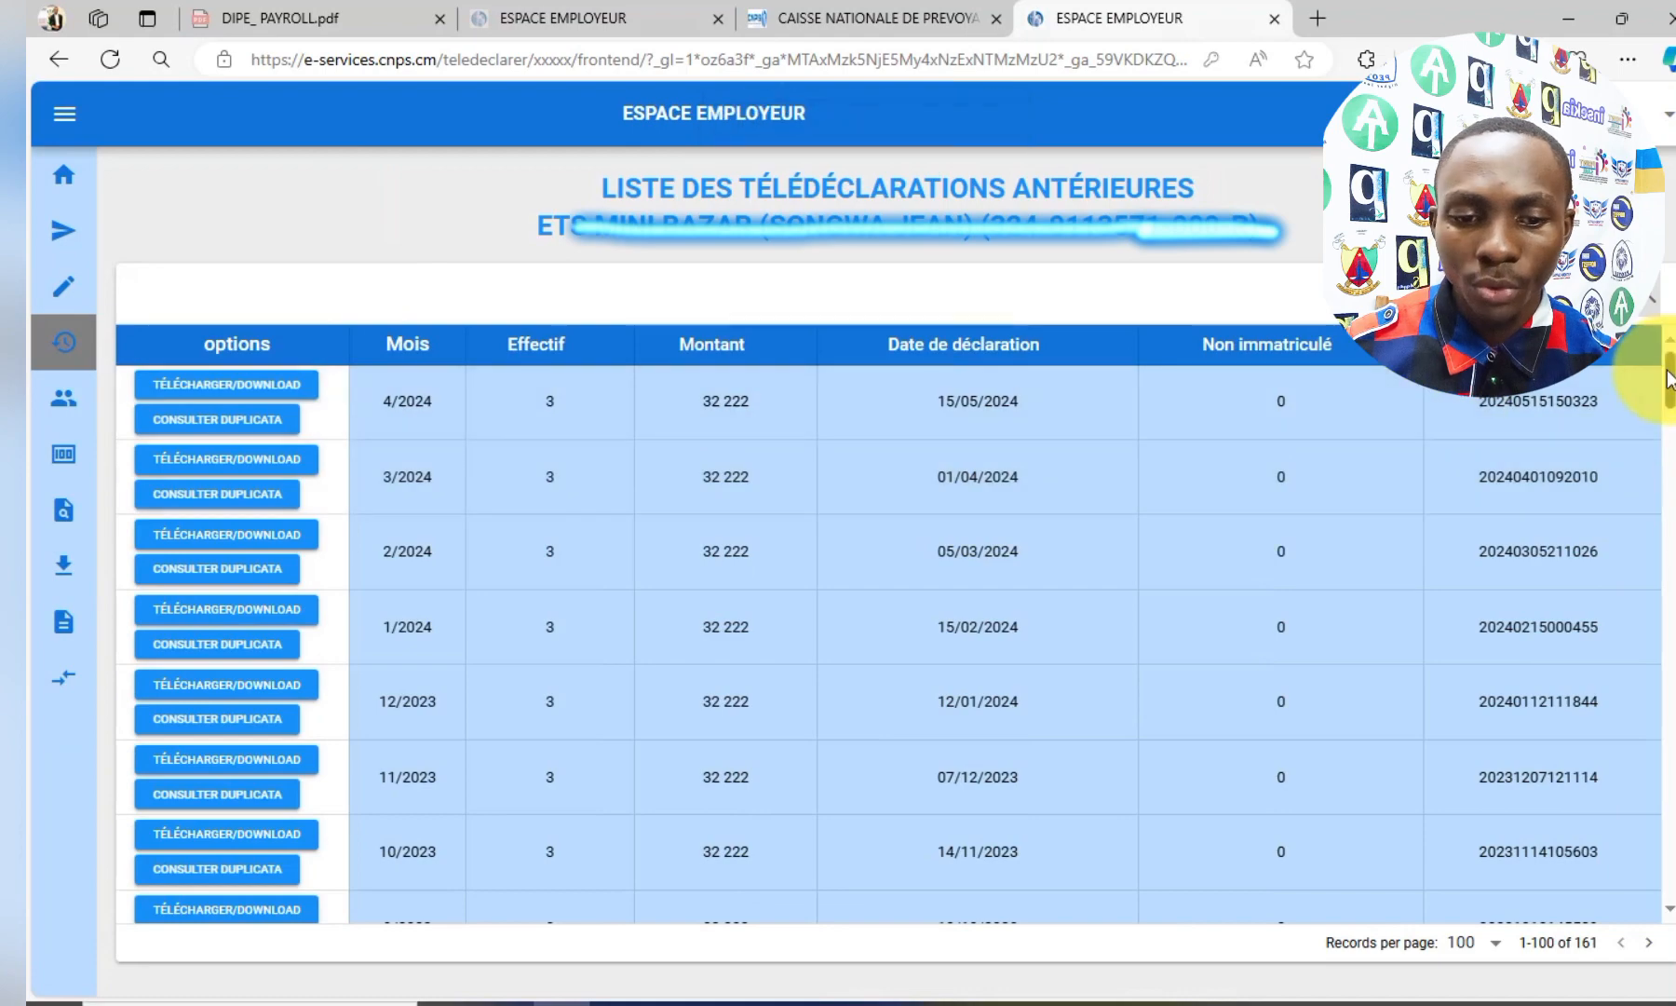
pyautogui.scroll(-20, 1670, 380)
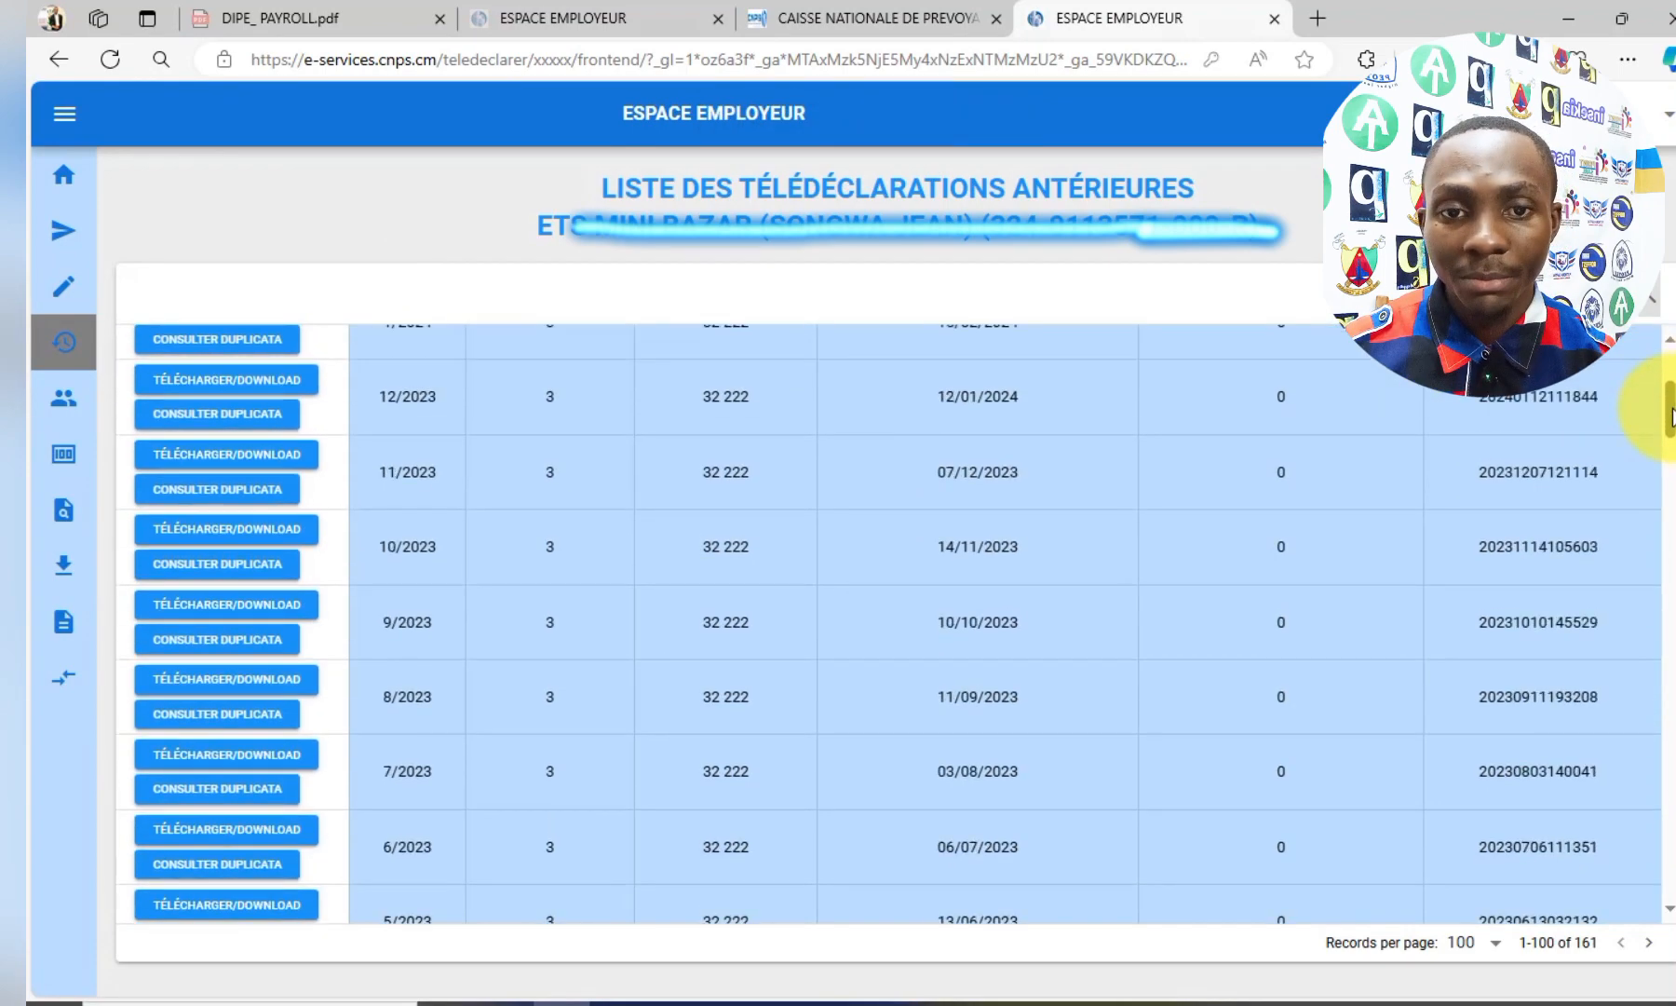
pyautogui.scroll(20, 1669, 419)
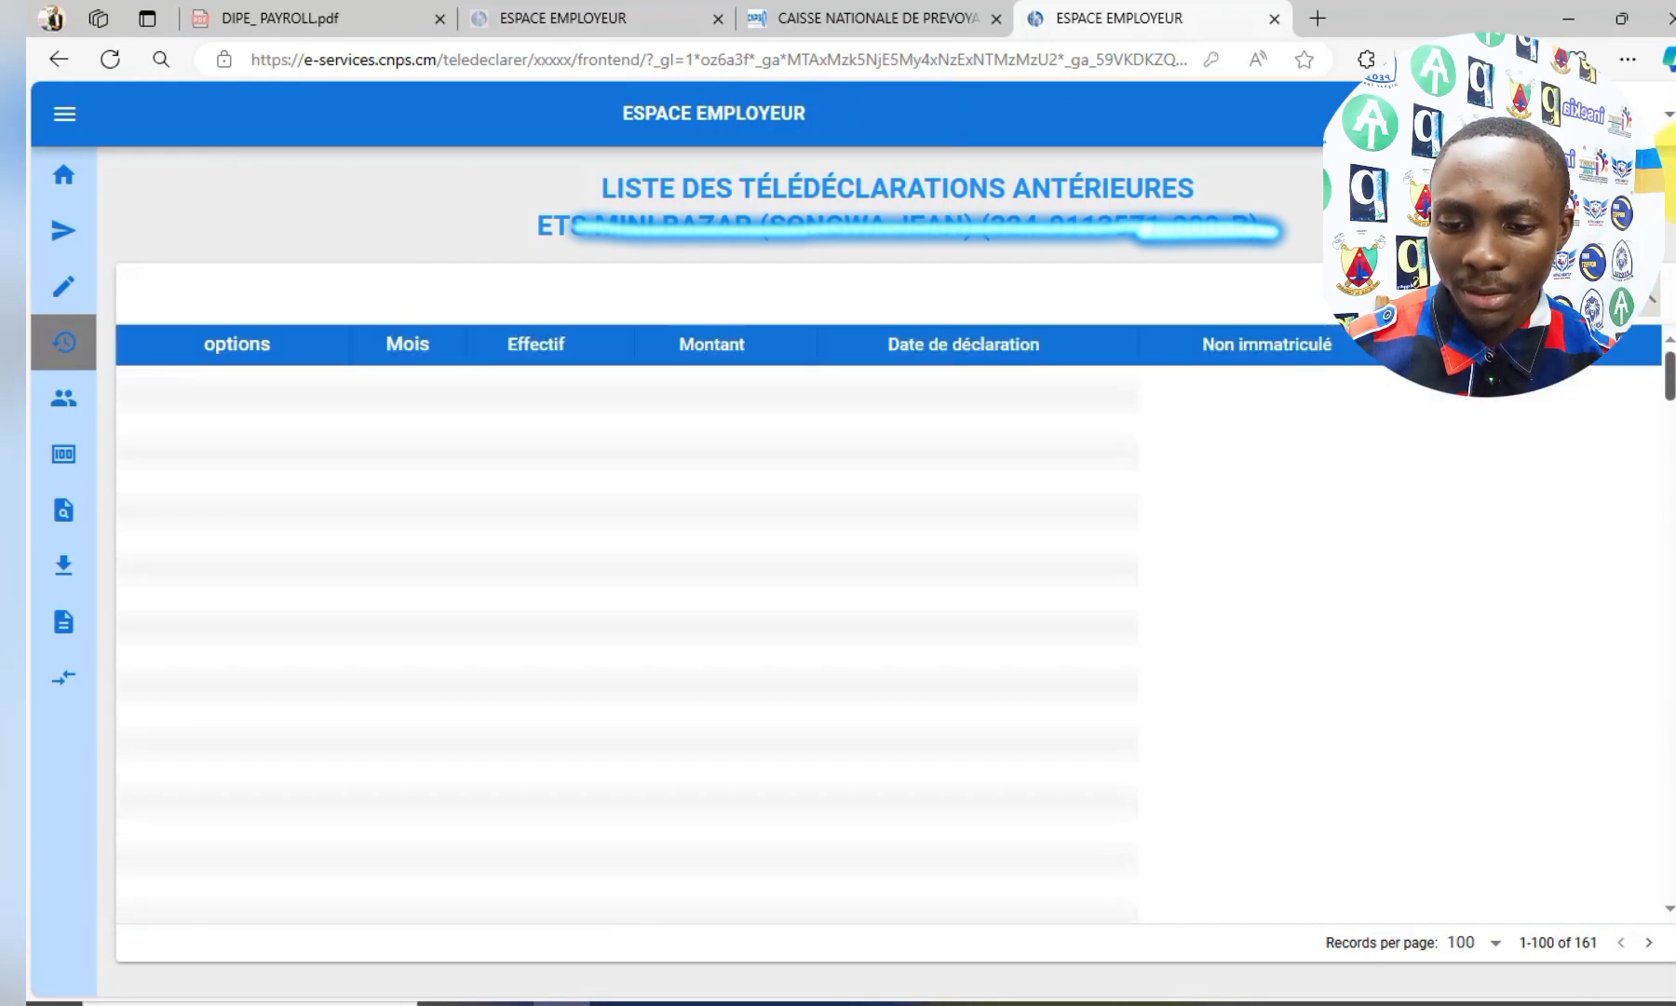
pyautogui.moveTo(82, 404)
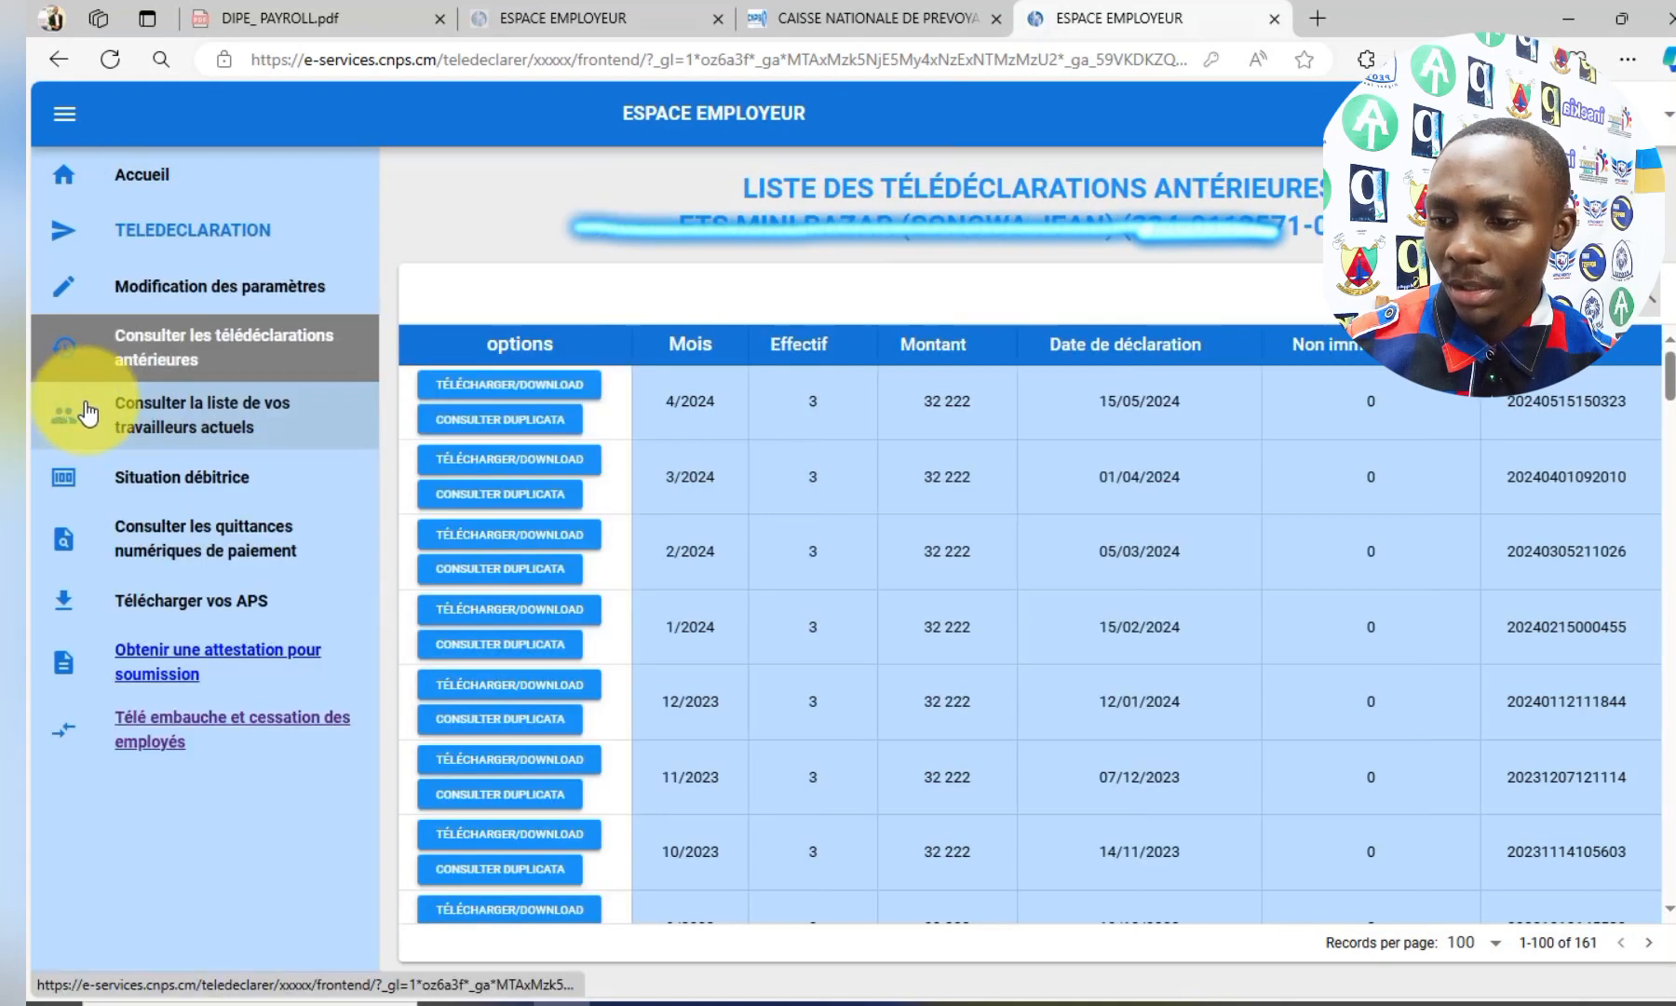
# Open Consulter la liste de vos travailleurs actuels to see the three current employees.
pyautogui.click(294, 421)
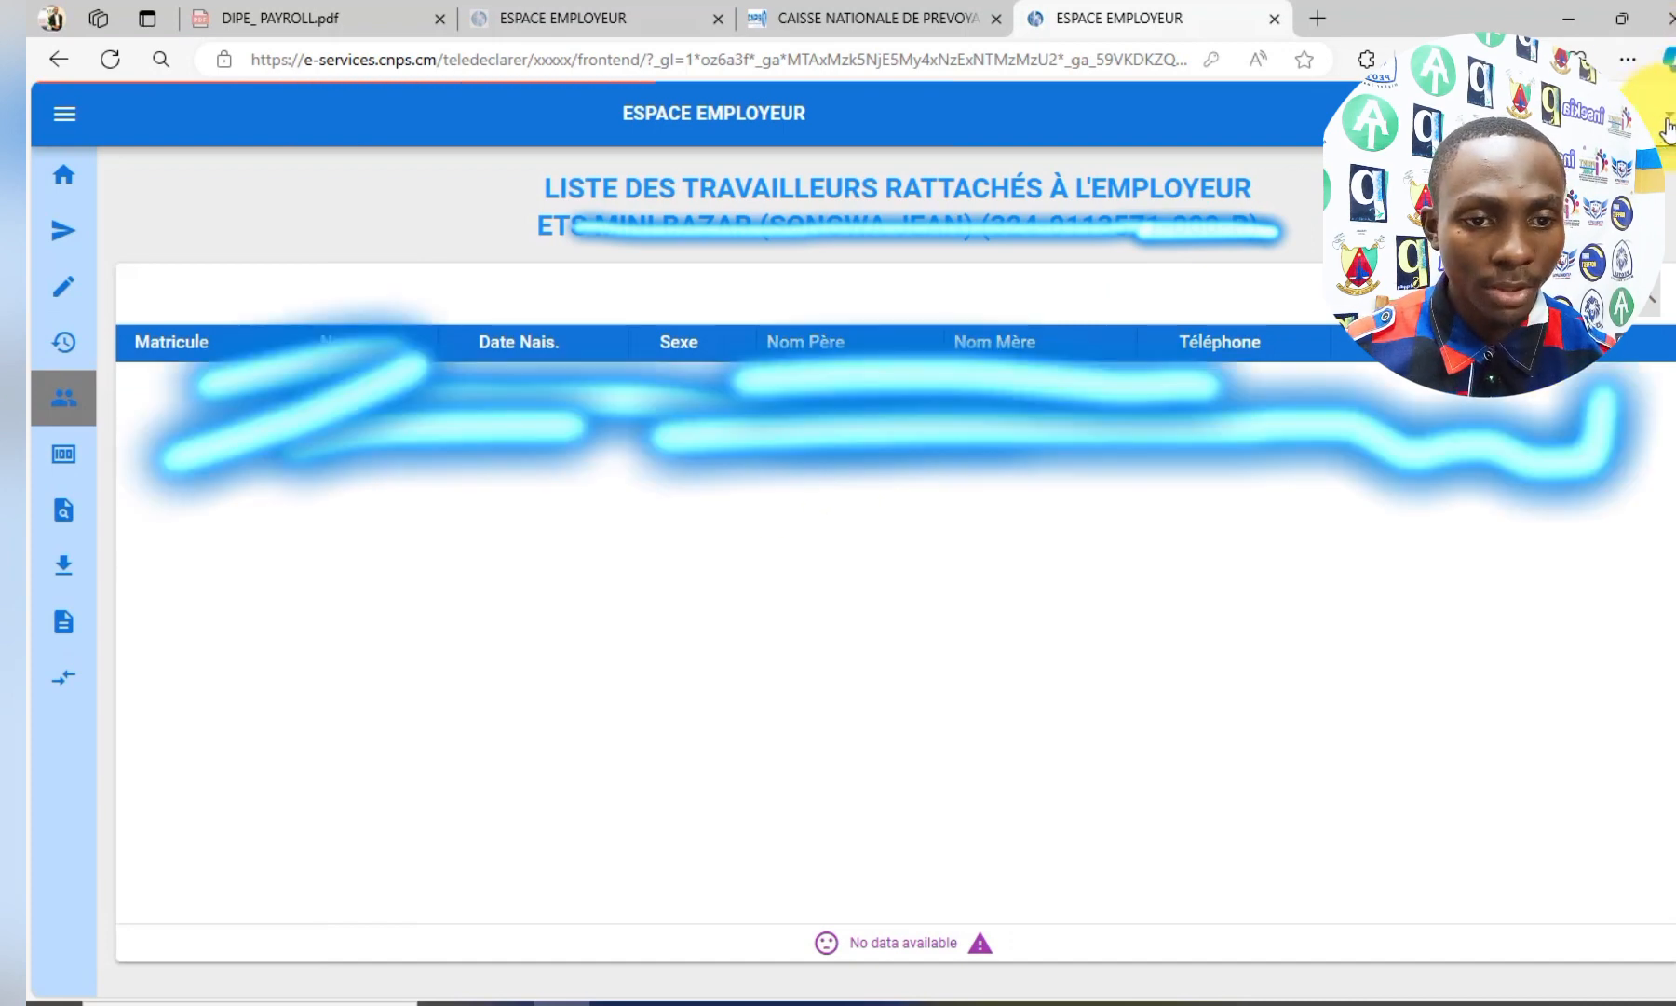
pyautogui.moveTo(313, 527)
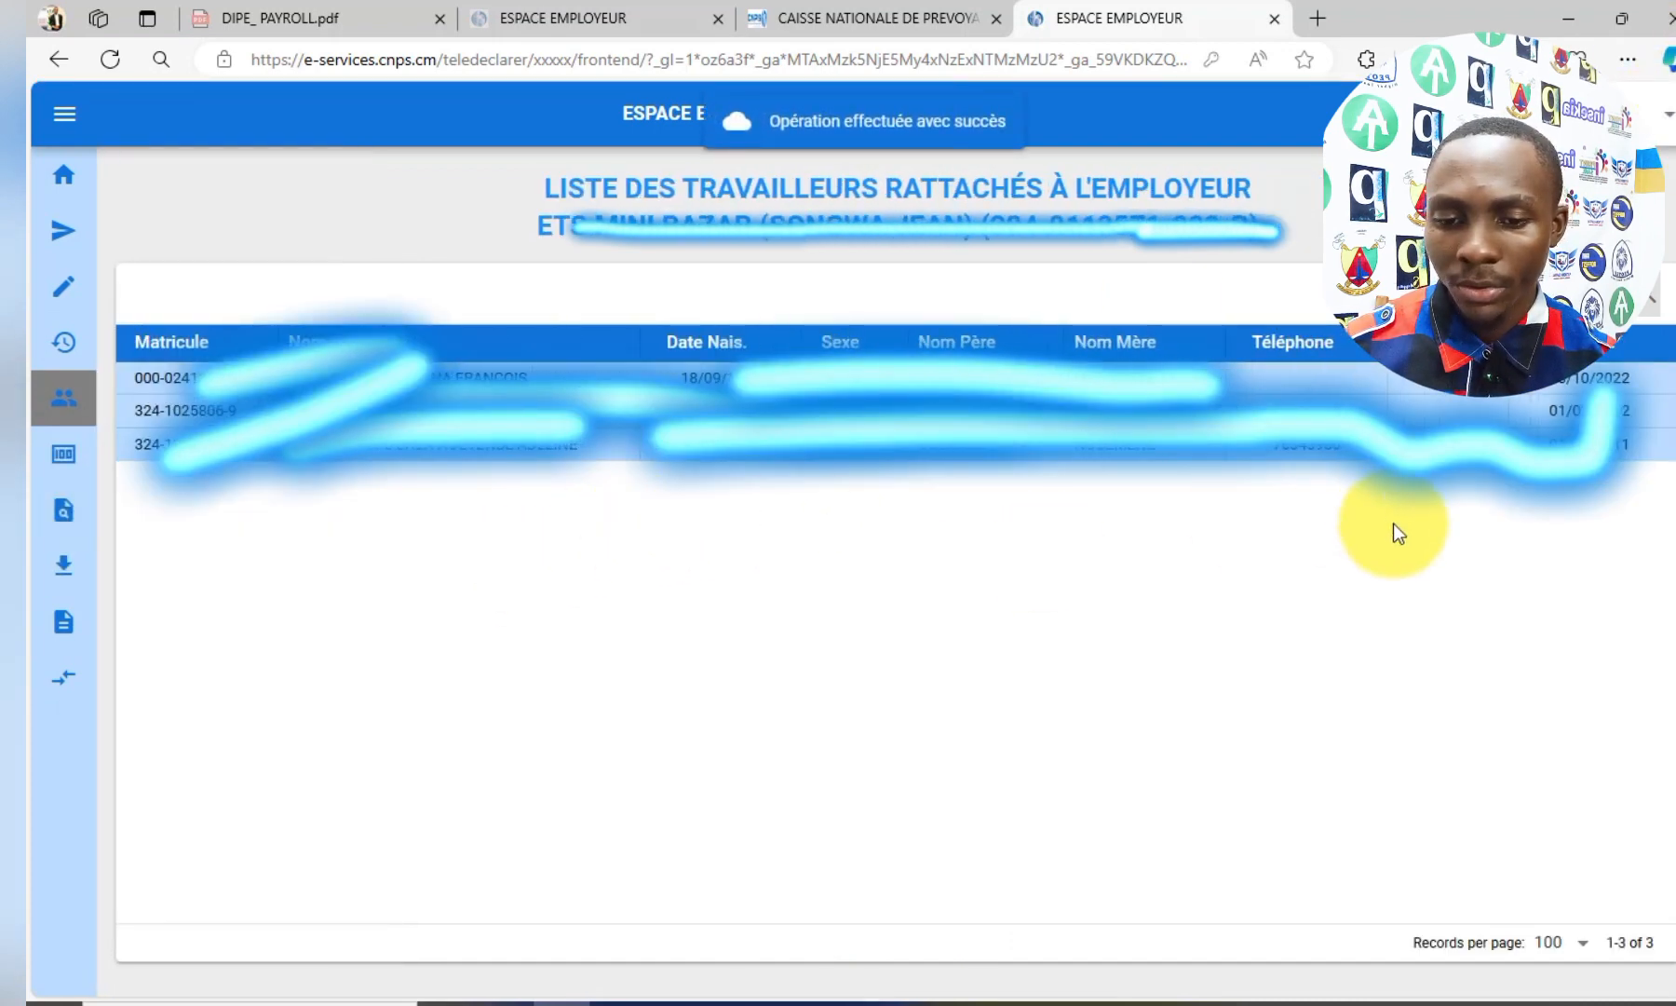
pyautogui.moveTo(79, 523)
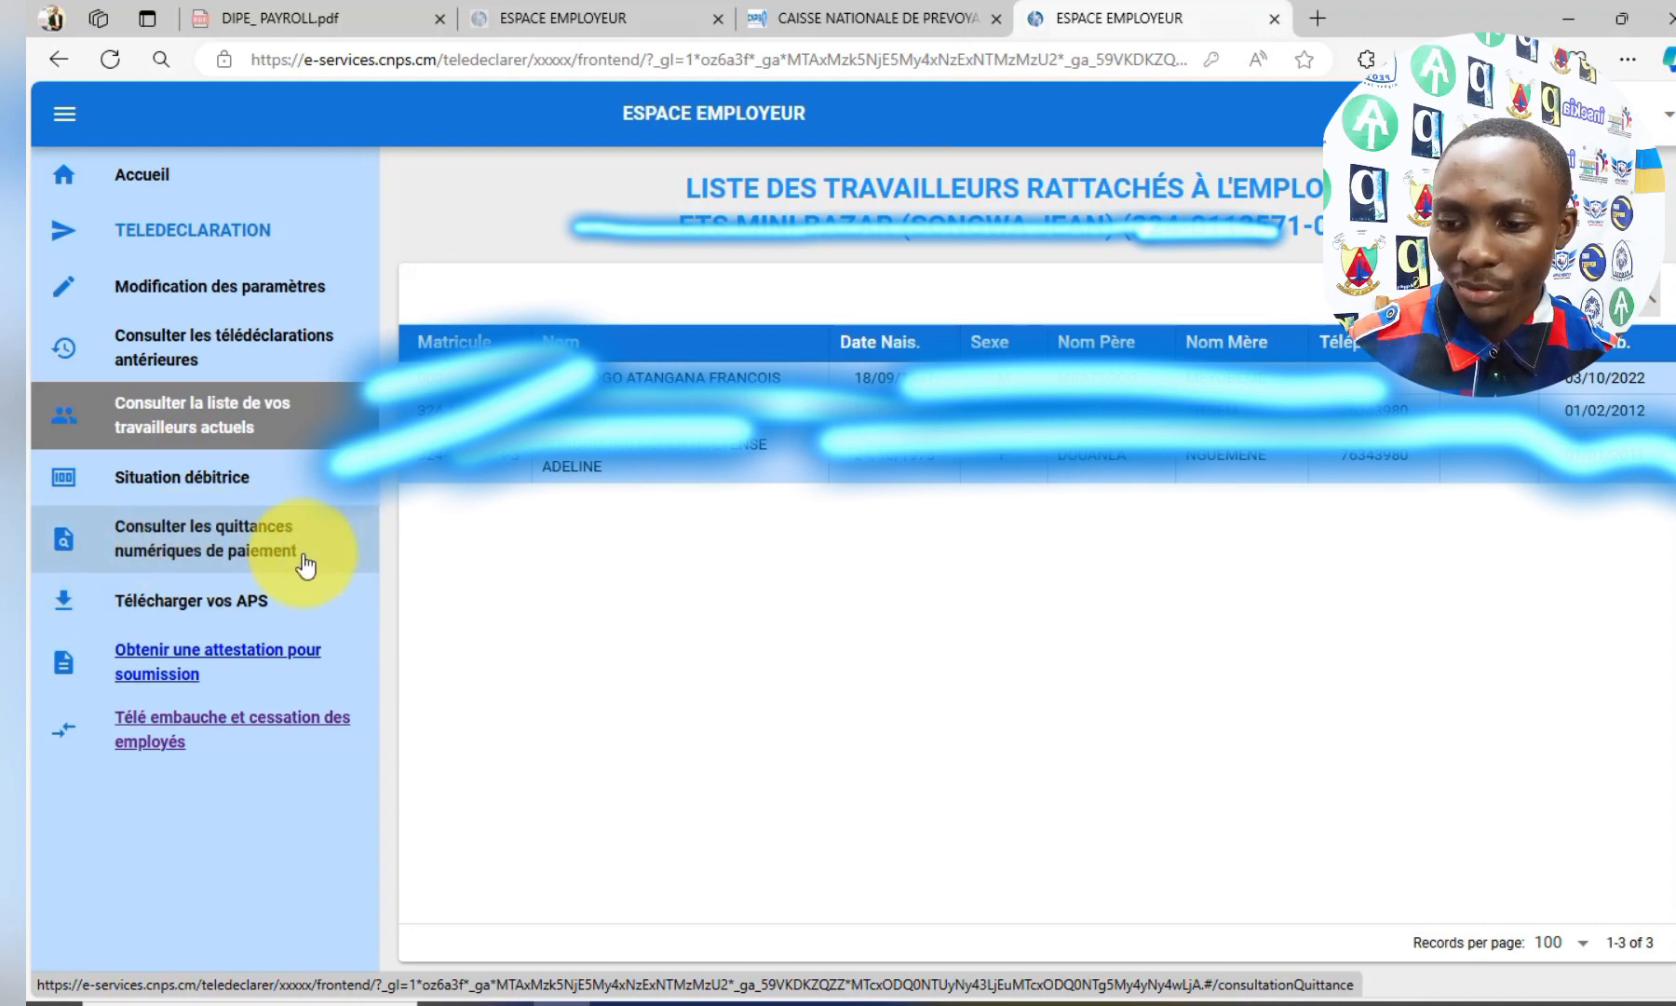
# Open the digital payment receipts, download the newest one dated 06/06/2024, and return to the portal.
pyautogui.click(197, 534)
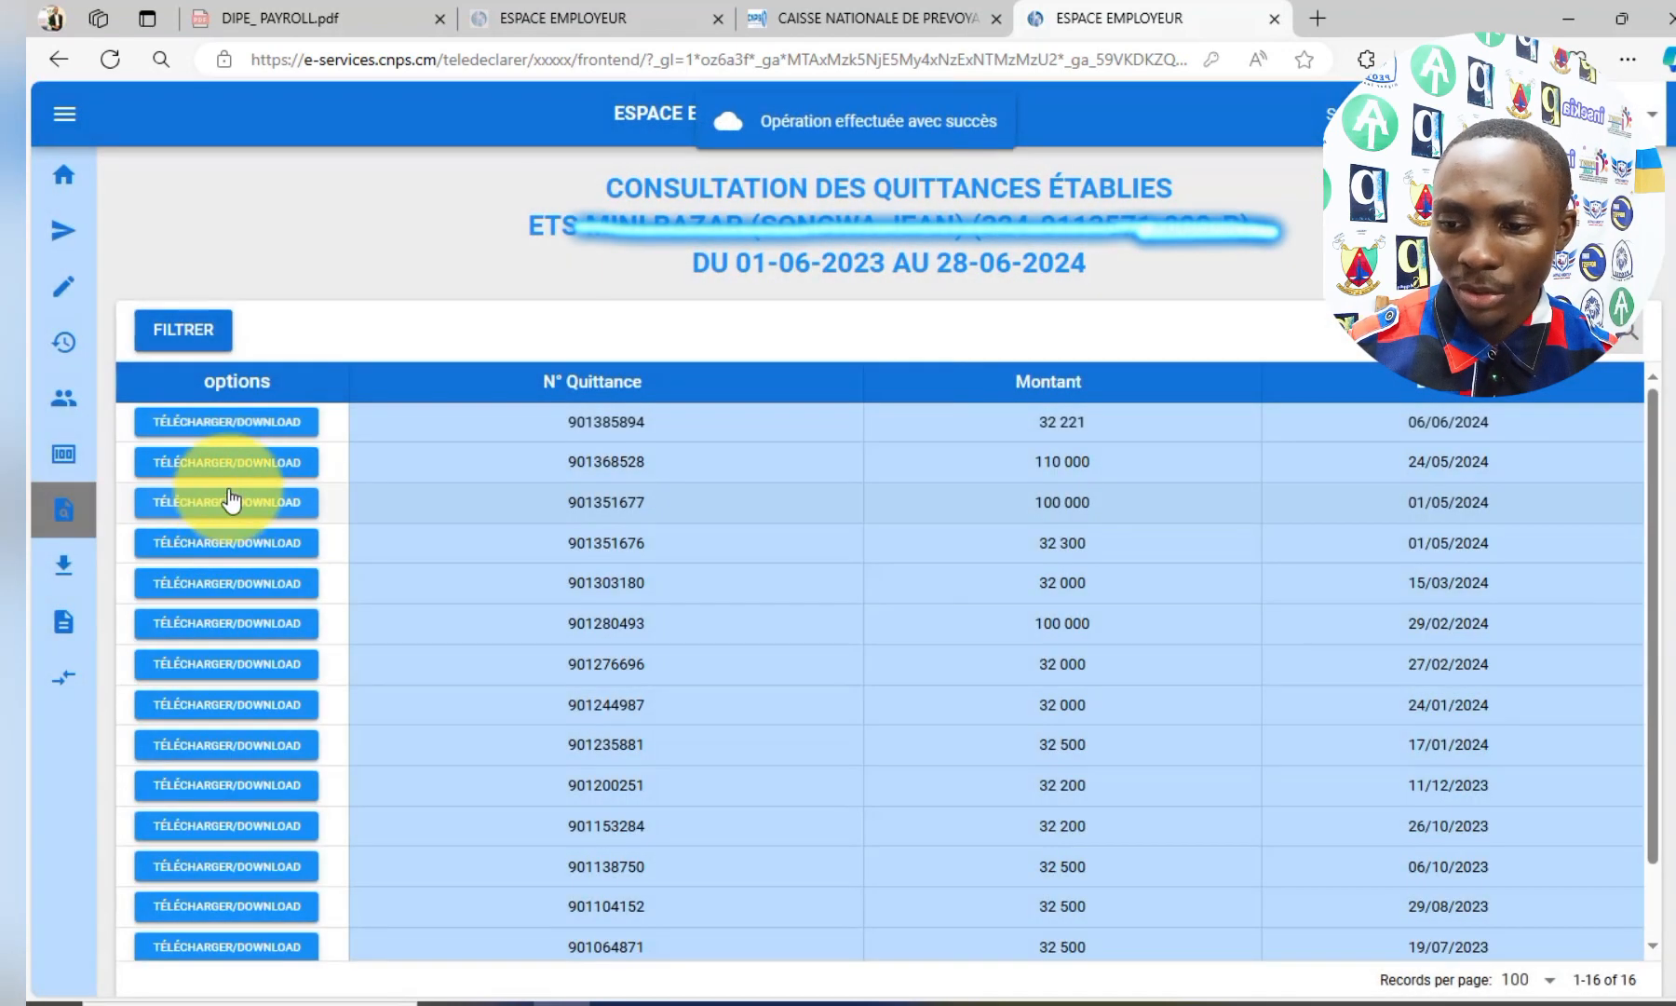
pyautogui.click(258, 431)
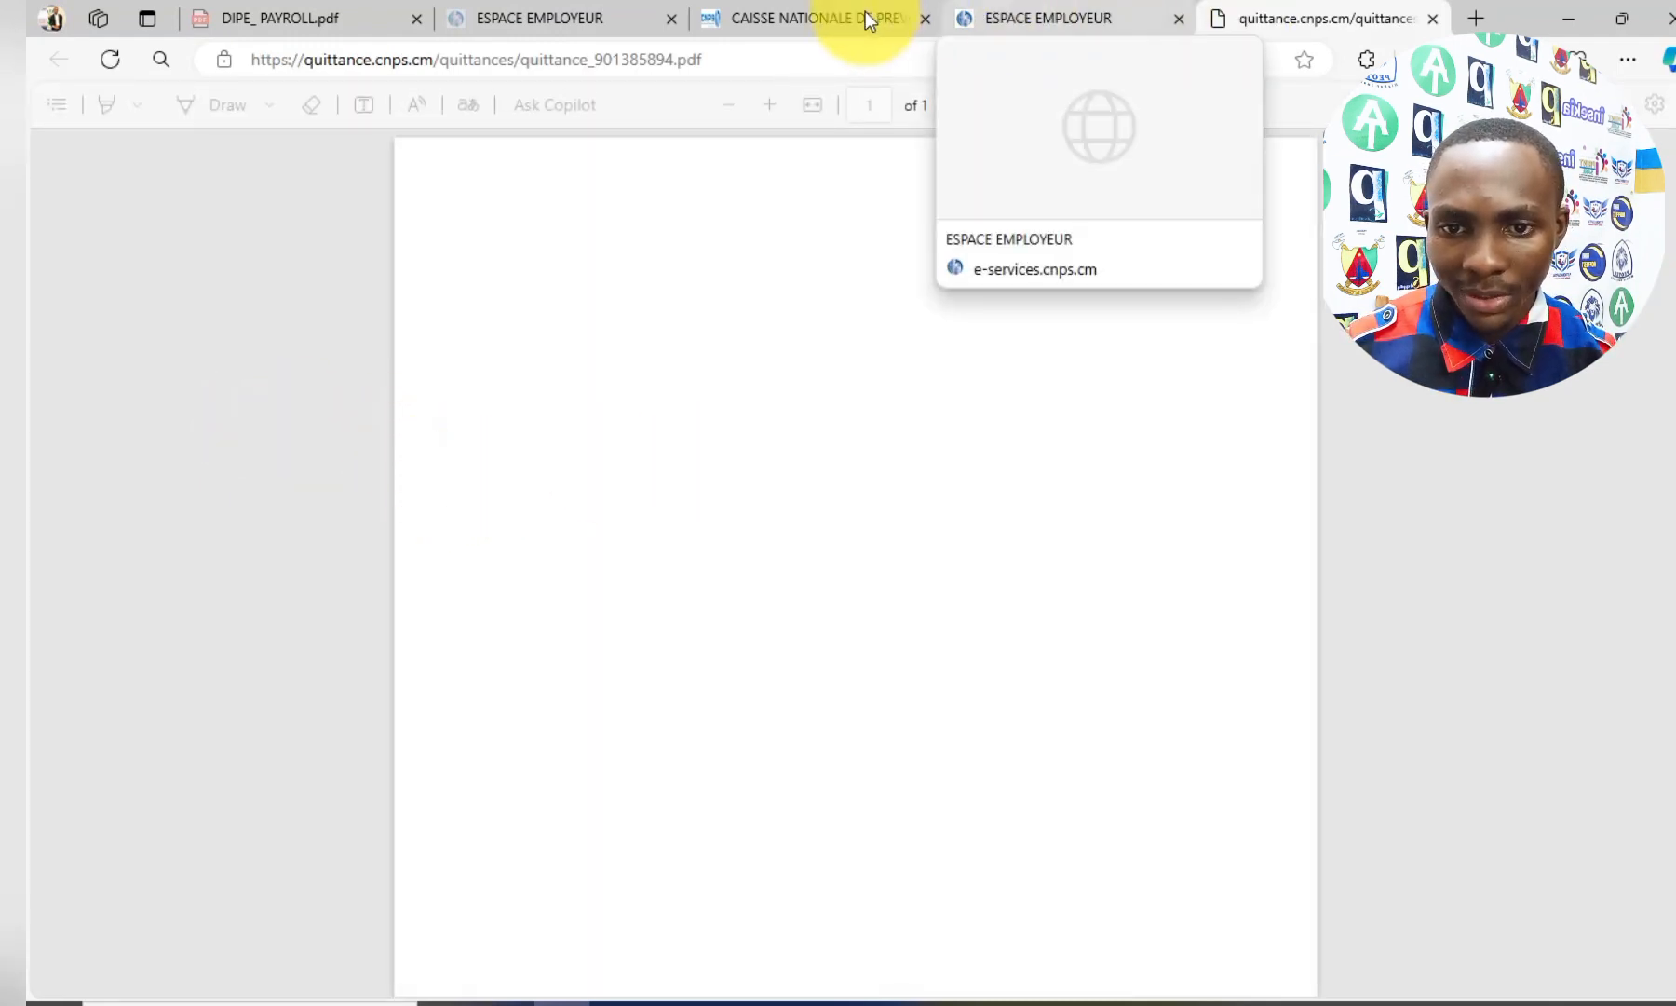
pyautogui.click(1030, 13)
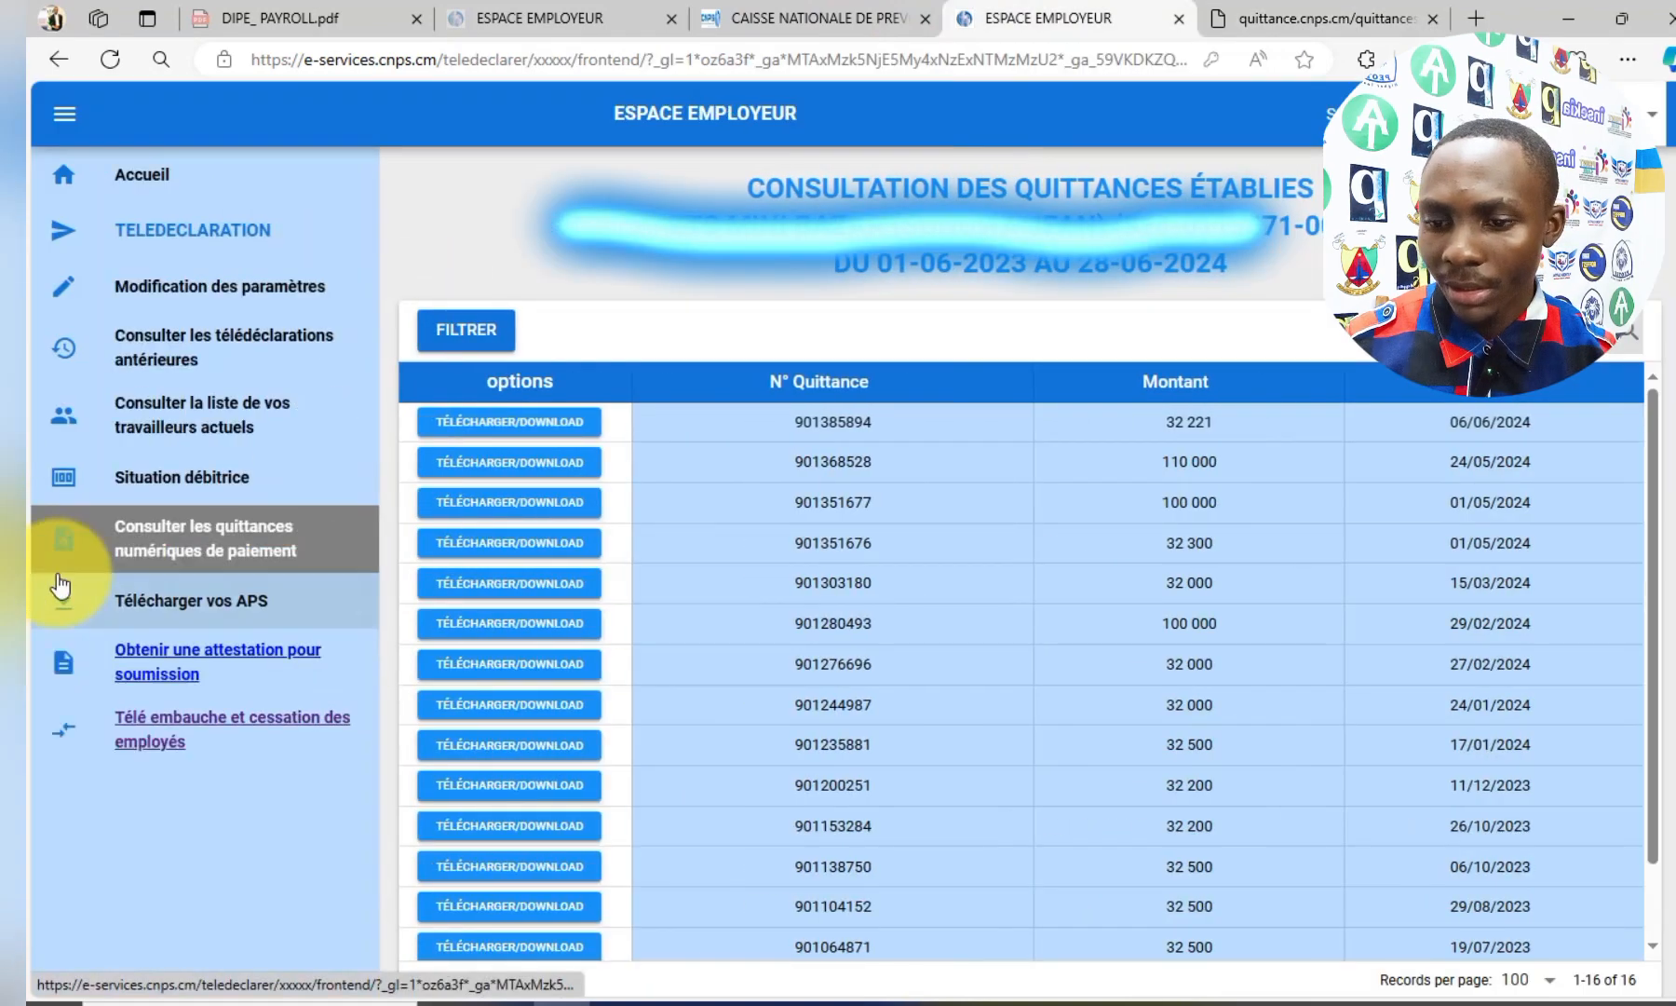
pyautogui.moveTo(56, 563)
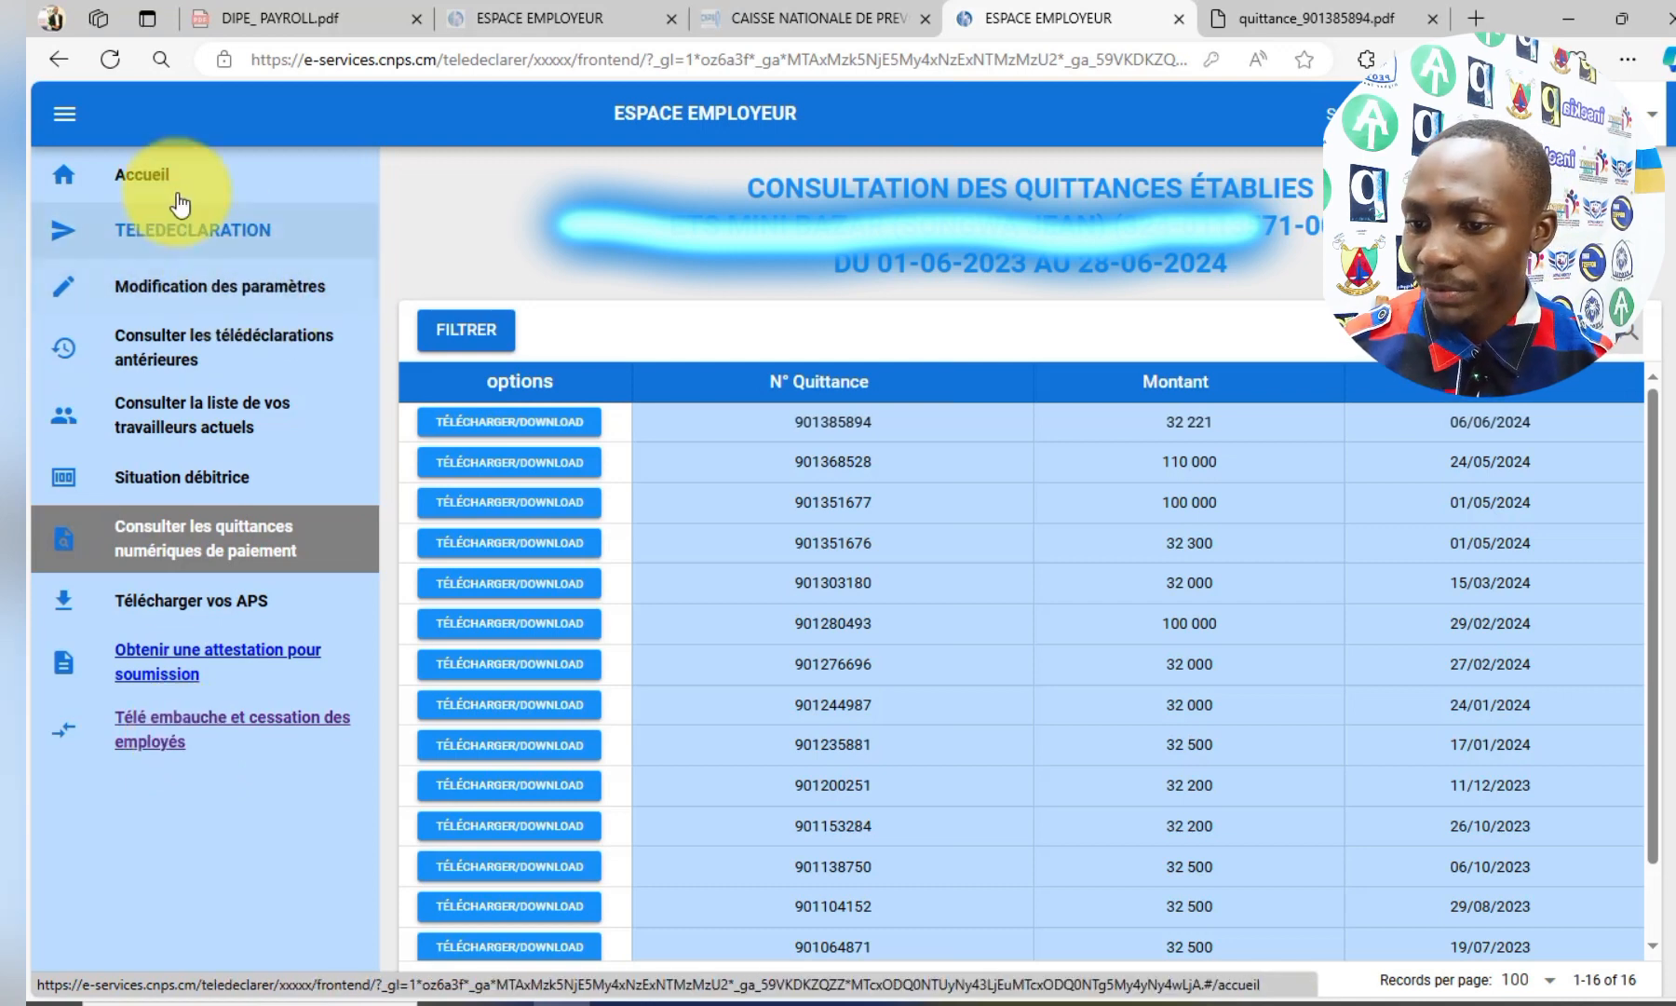
# Open the new DIPE declaration form, then bring the DIPE_CORPORATIVE workbook forward in Excel.
pyautogui.click(203, 233)
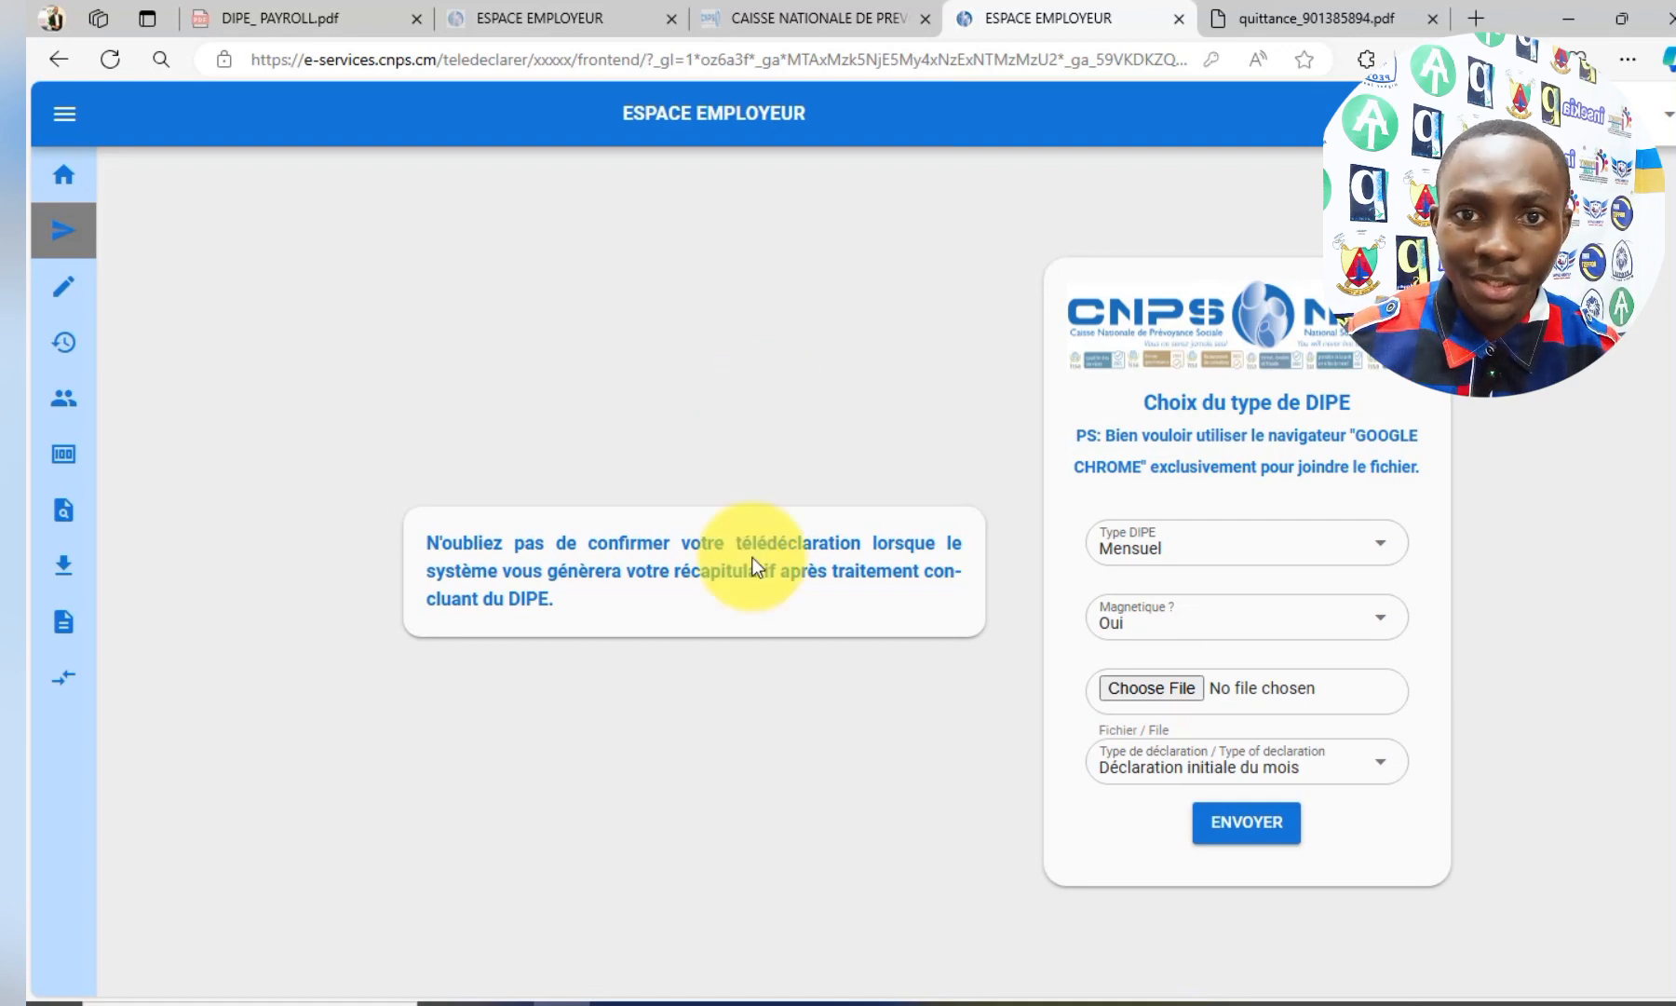
pyautogui.click(782, 998)
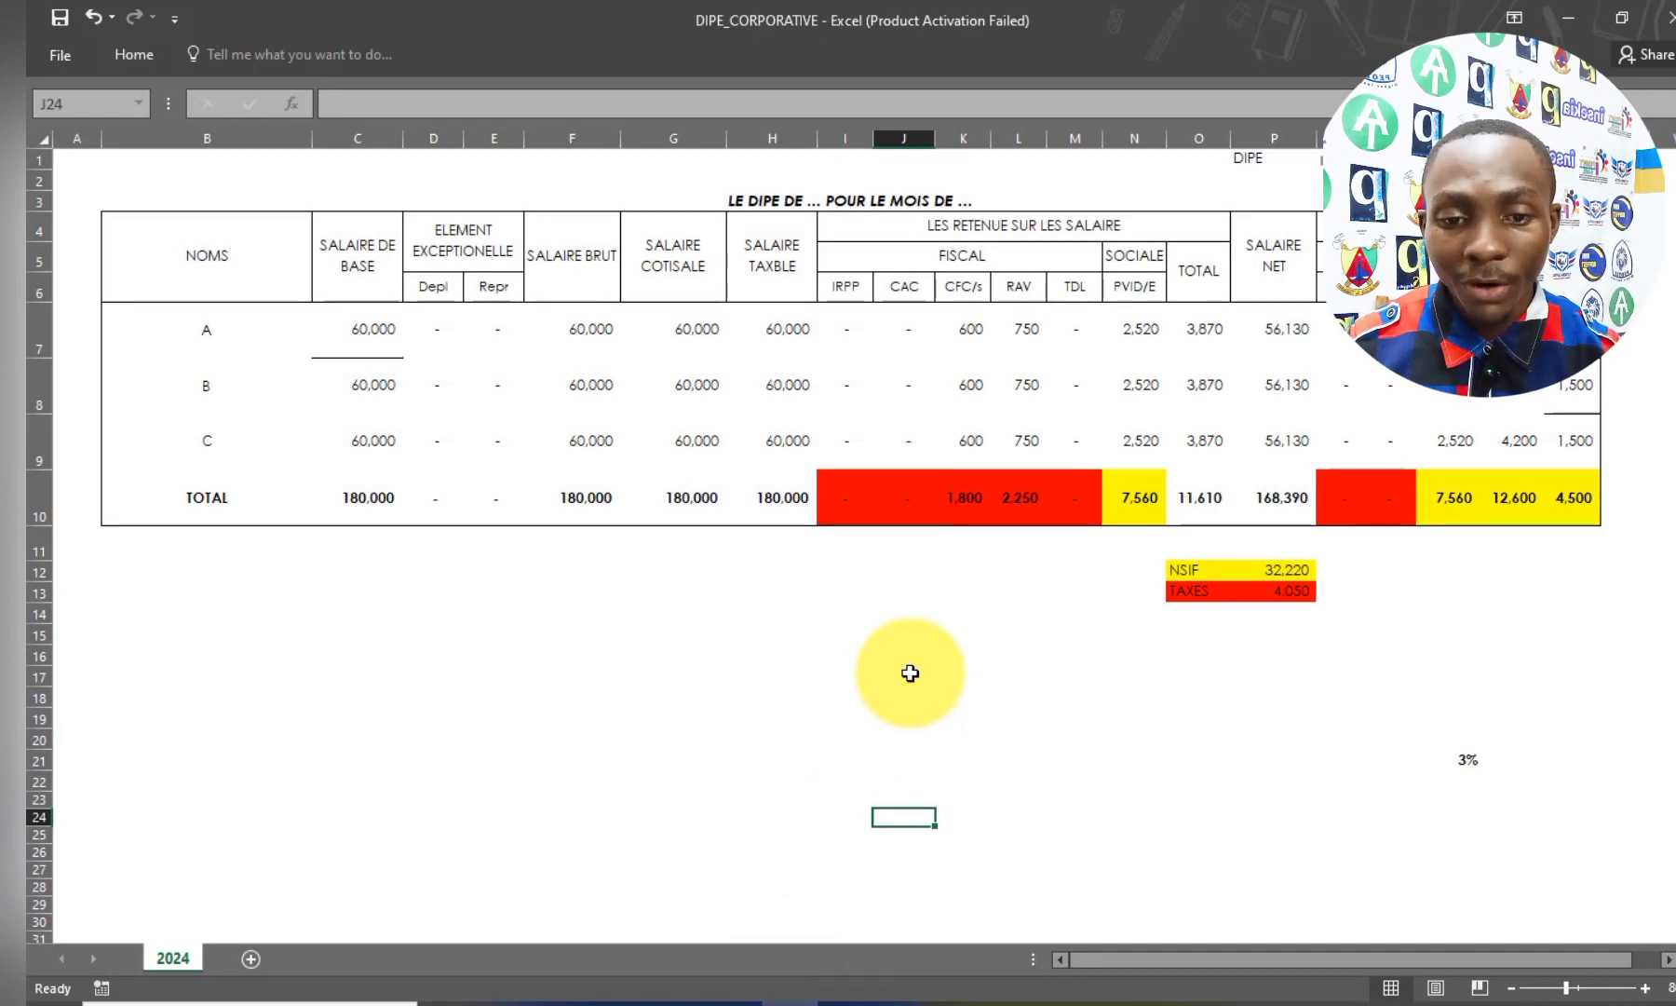
# Check the three 60,000 base salaries in C7:C9 and the NSIF formula in P12, then minimize Excel.
pyautogui.moveTo(348, 328); pyautogui.dragTo(338, 447)
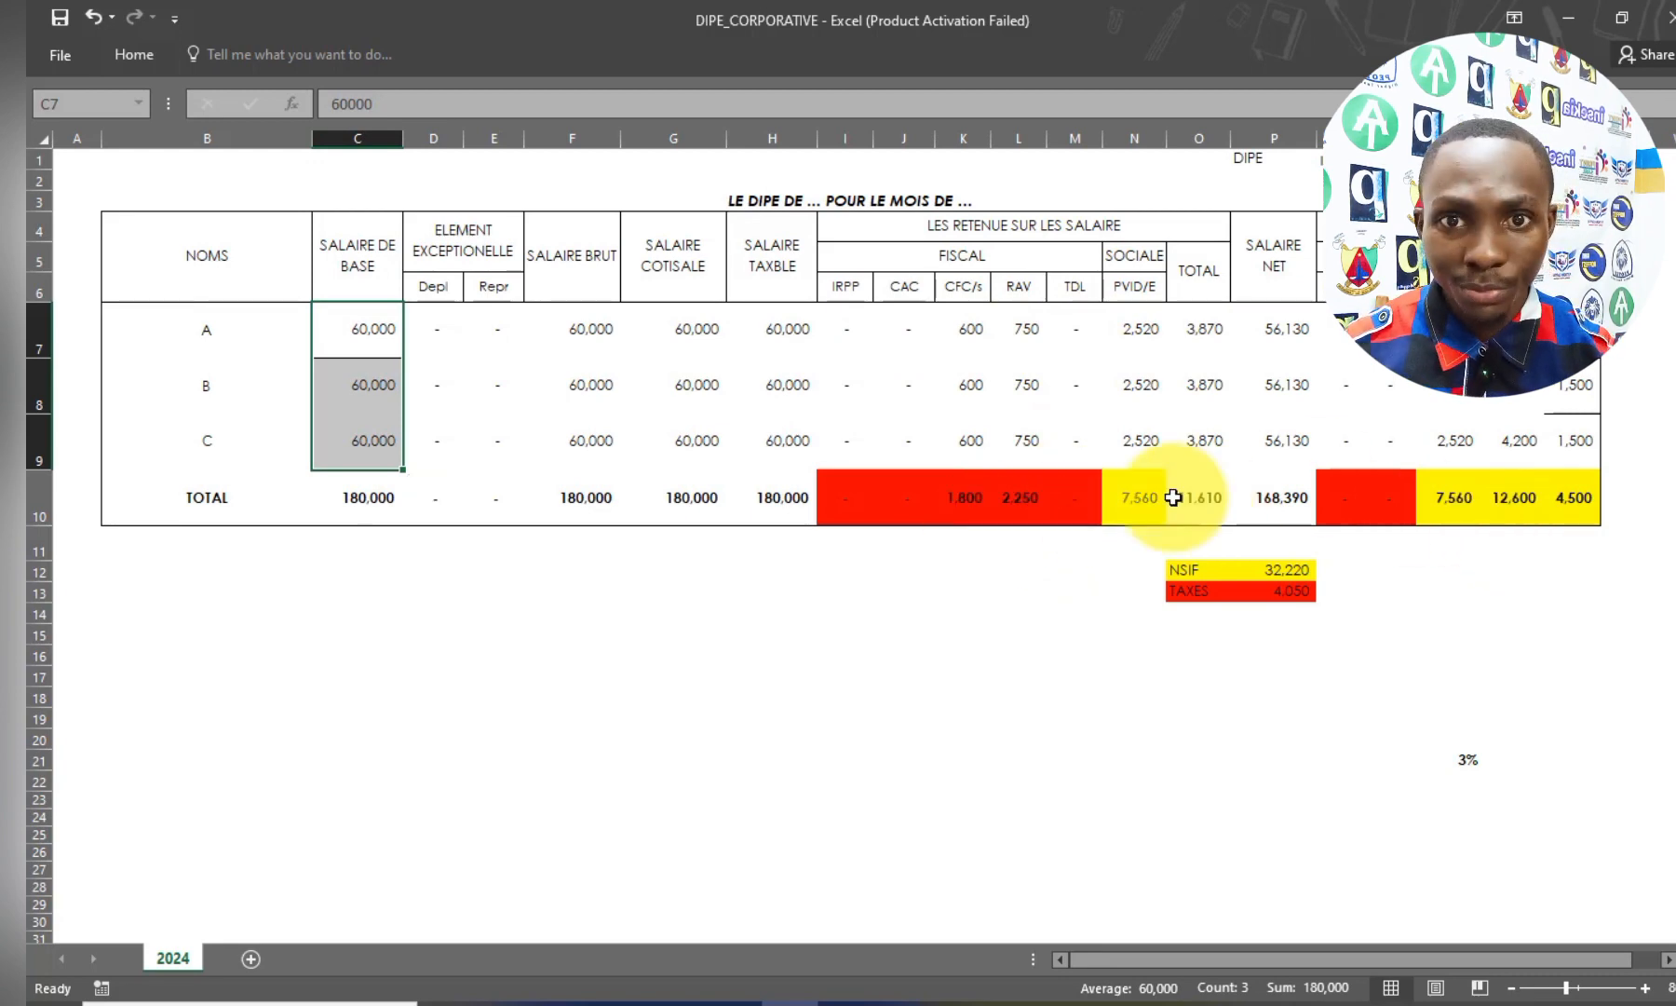
pyautogui.click(1299, 569)
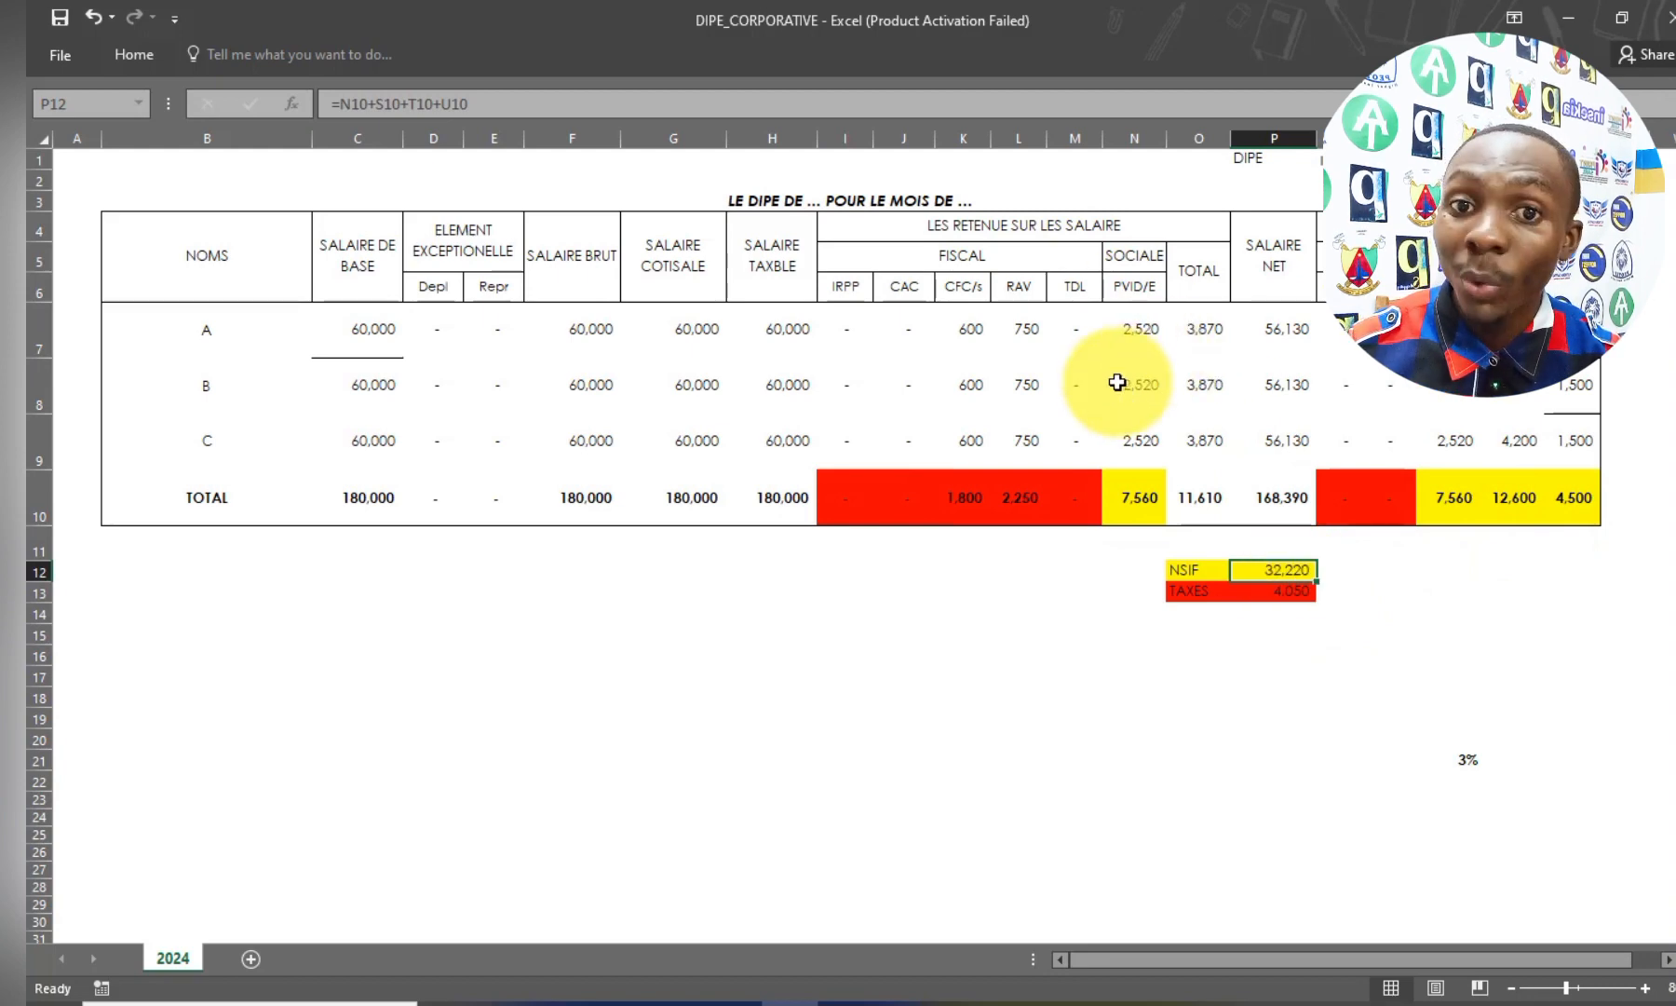
pyautogui.moveTo(355, 328); pyautogui.dragTo(356, 423)
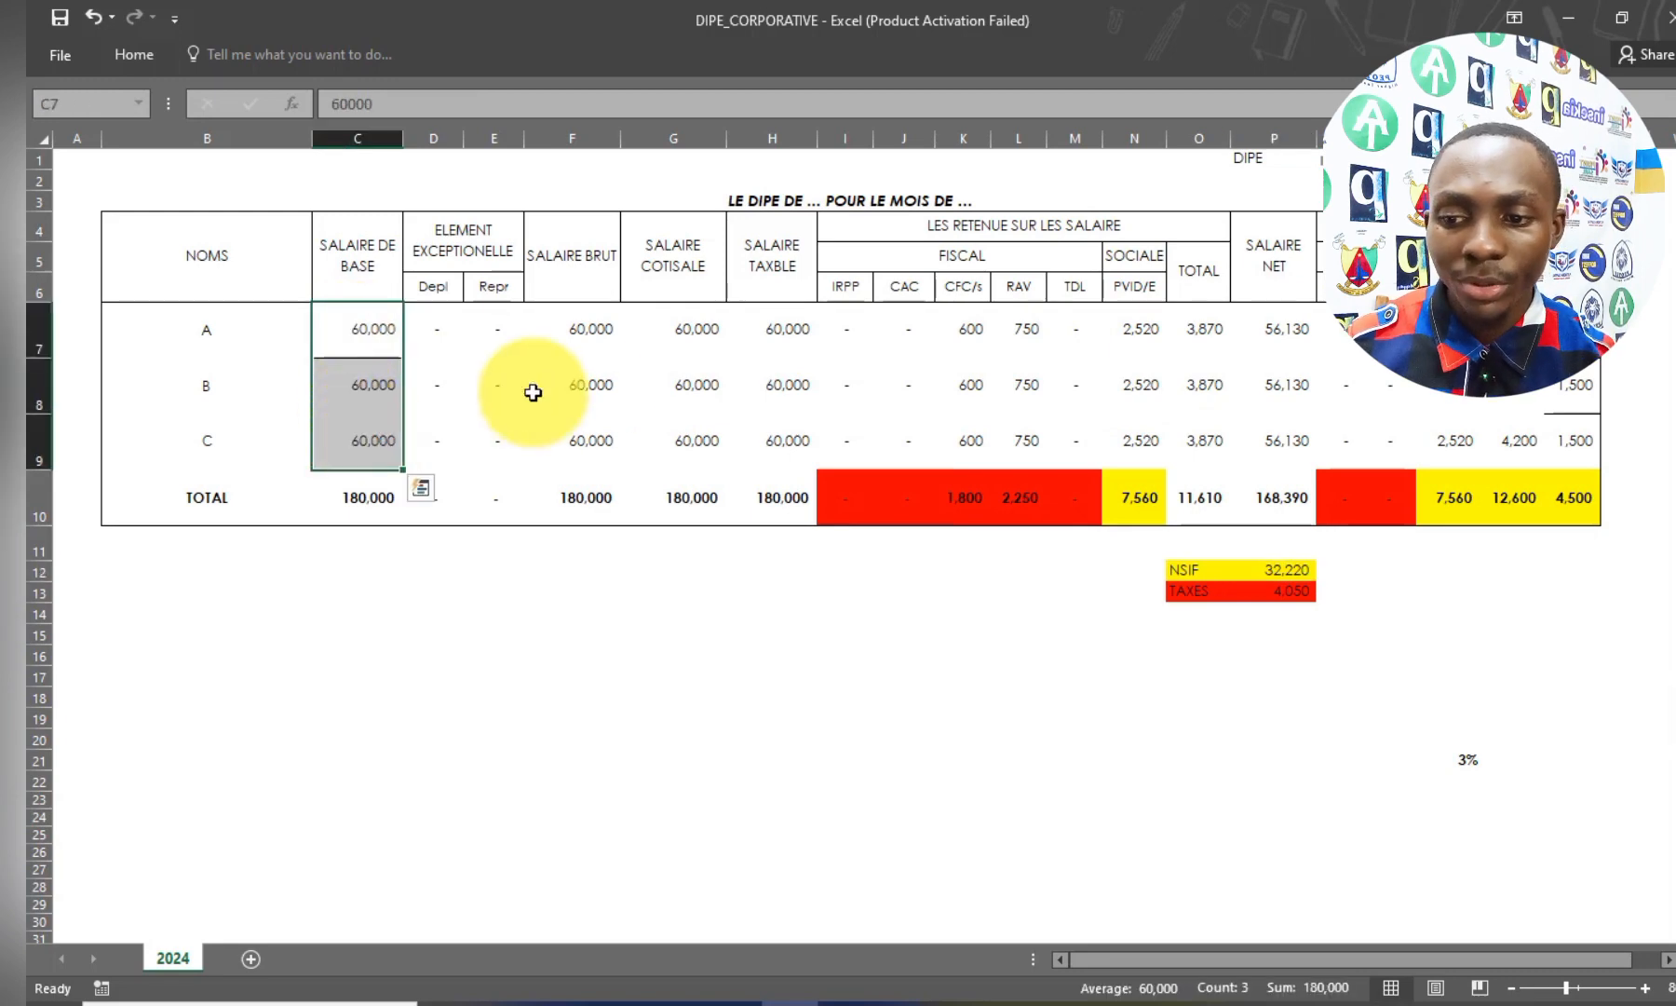
pyautogui.click(1568, 18)
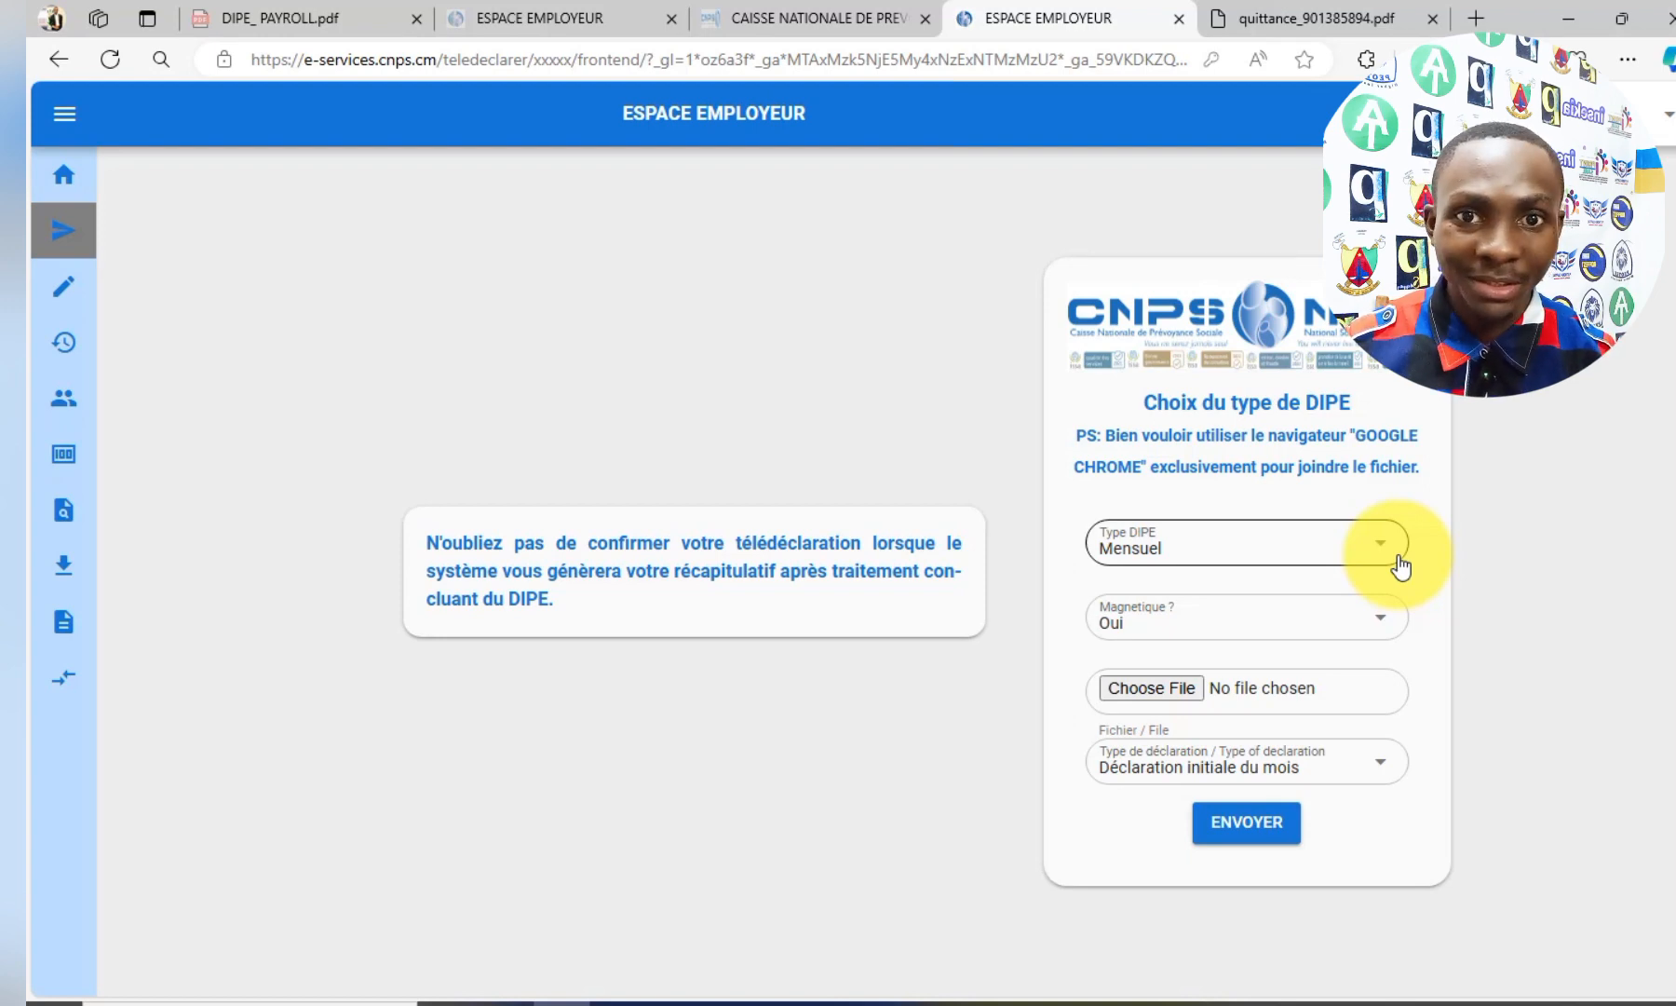
# Review the _var_DIPE_MENSUEL_SONGWA text file from MINI BAZAR in Notepad, then minimize the windows.
pyautogui.click(512, 1000)
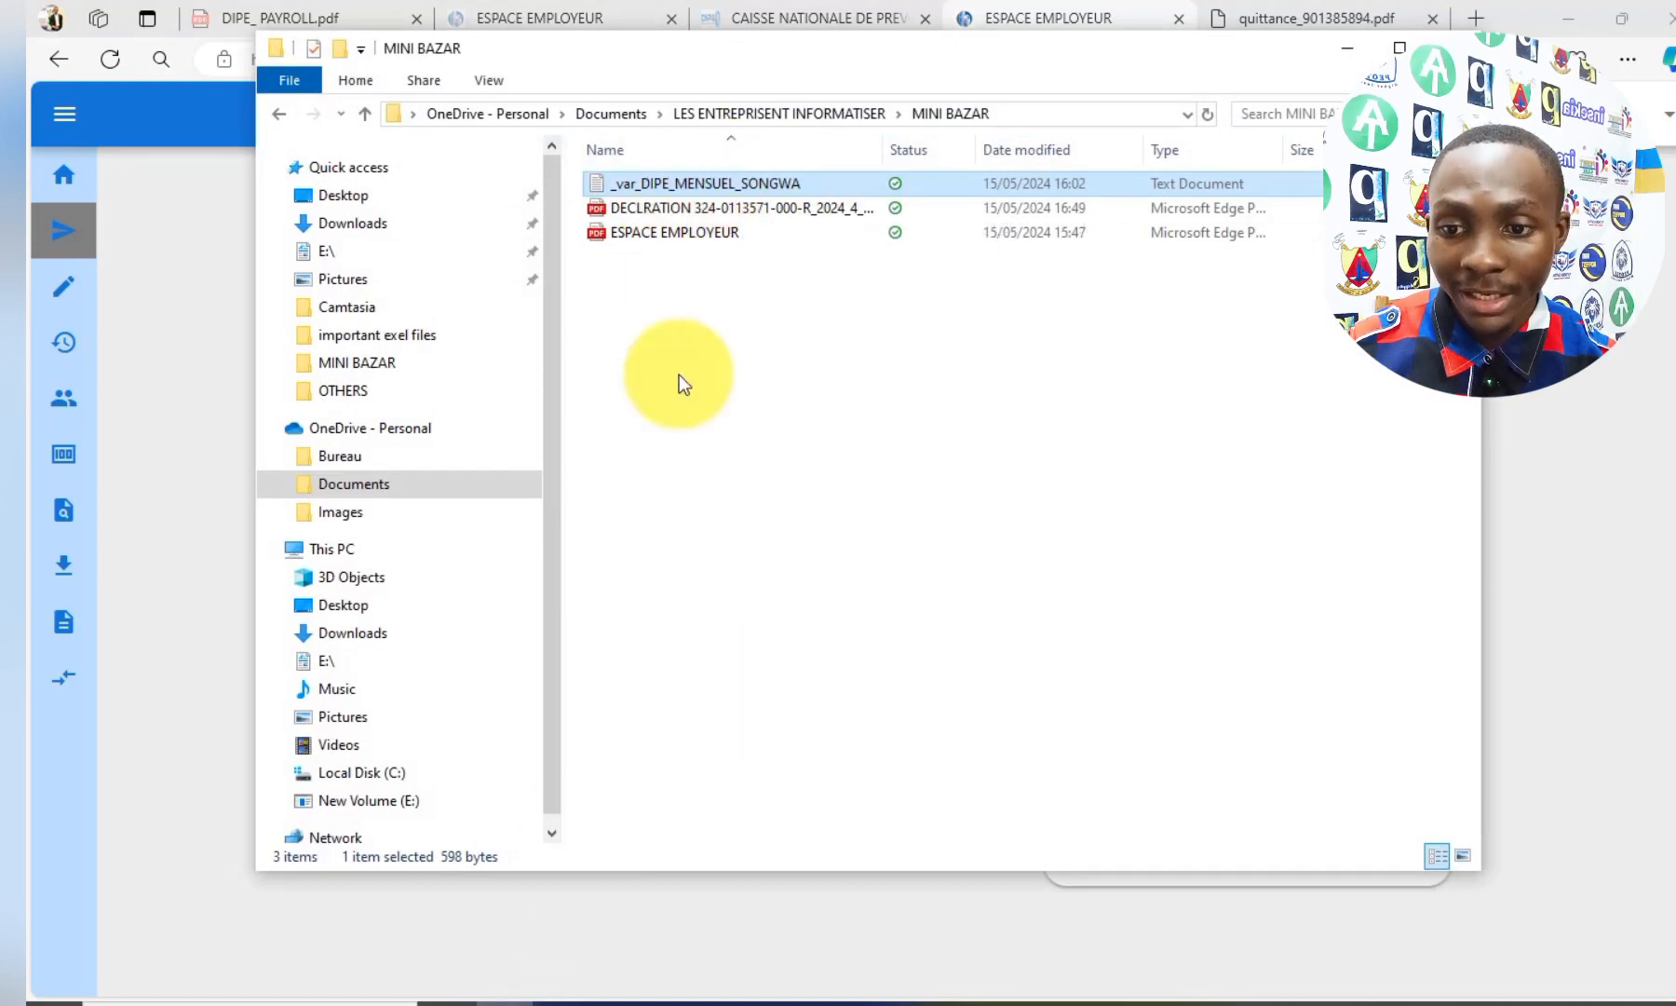
pyautogui.click(667, 1004)
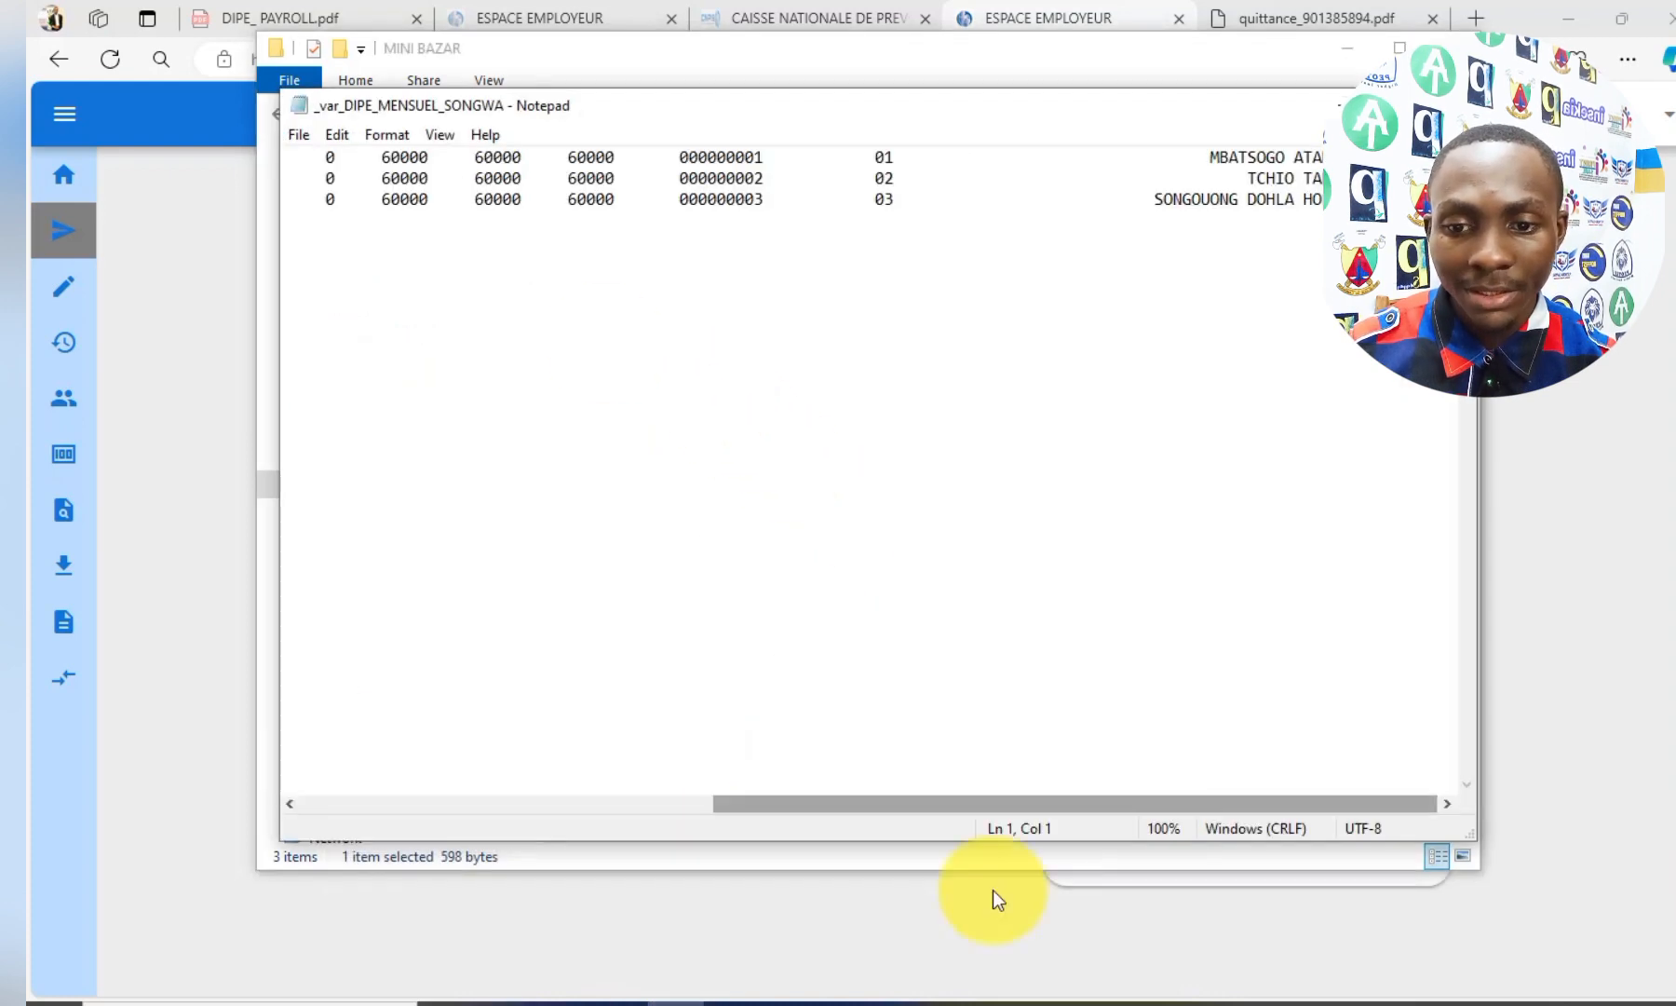
pyautogui.moveTo(1024, 802); pyautogui.dragTo(475, 759)
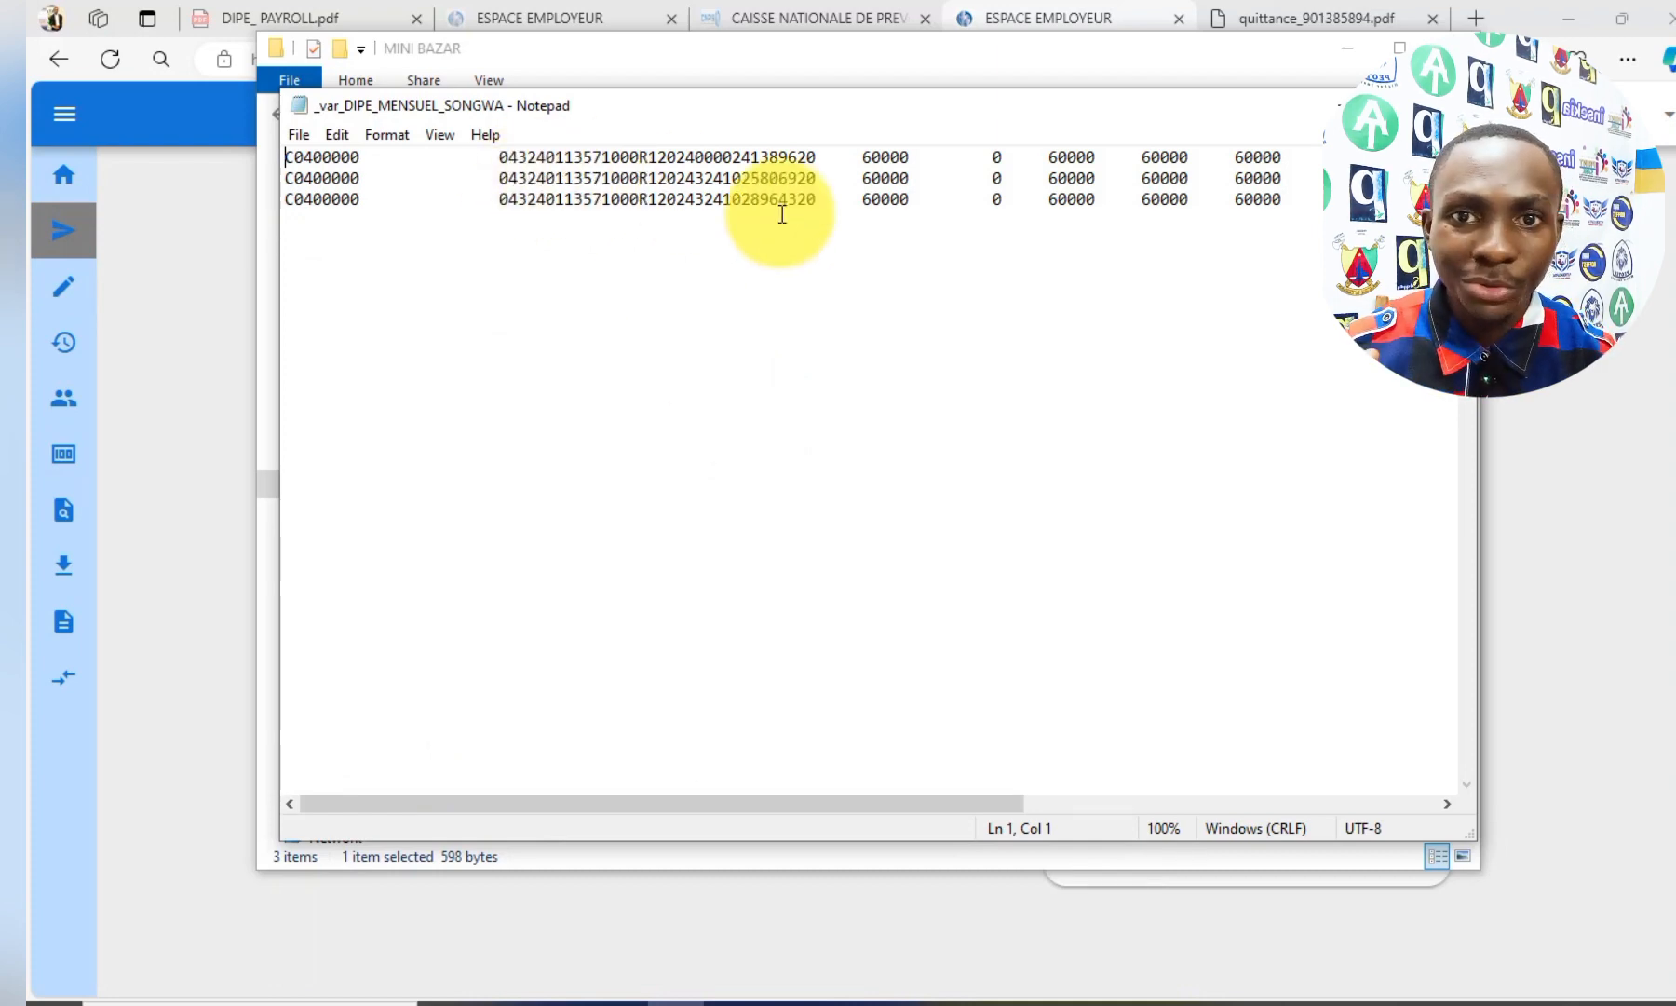
pyautogui.click(1340, 79)
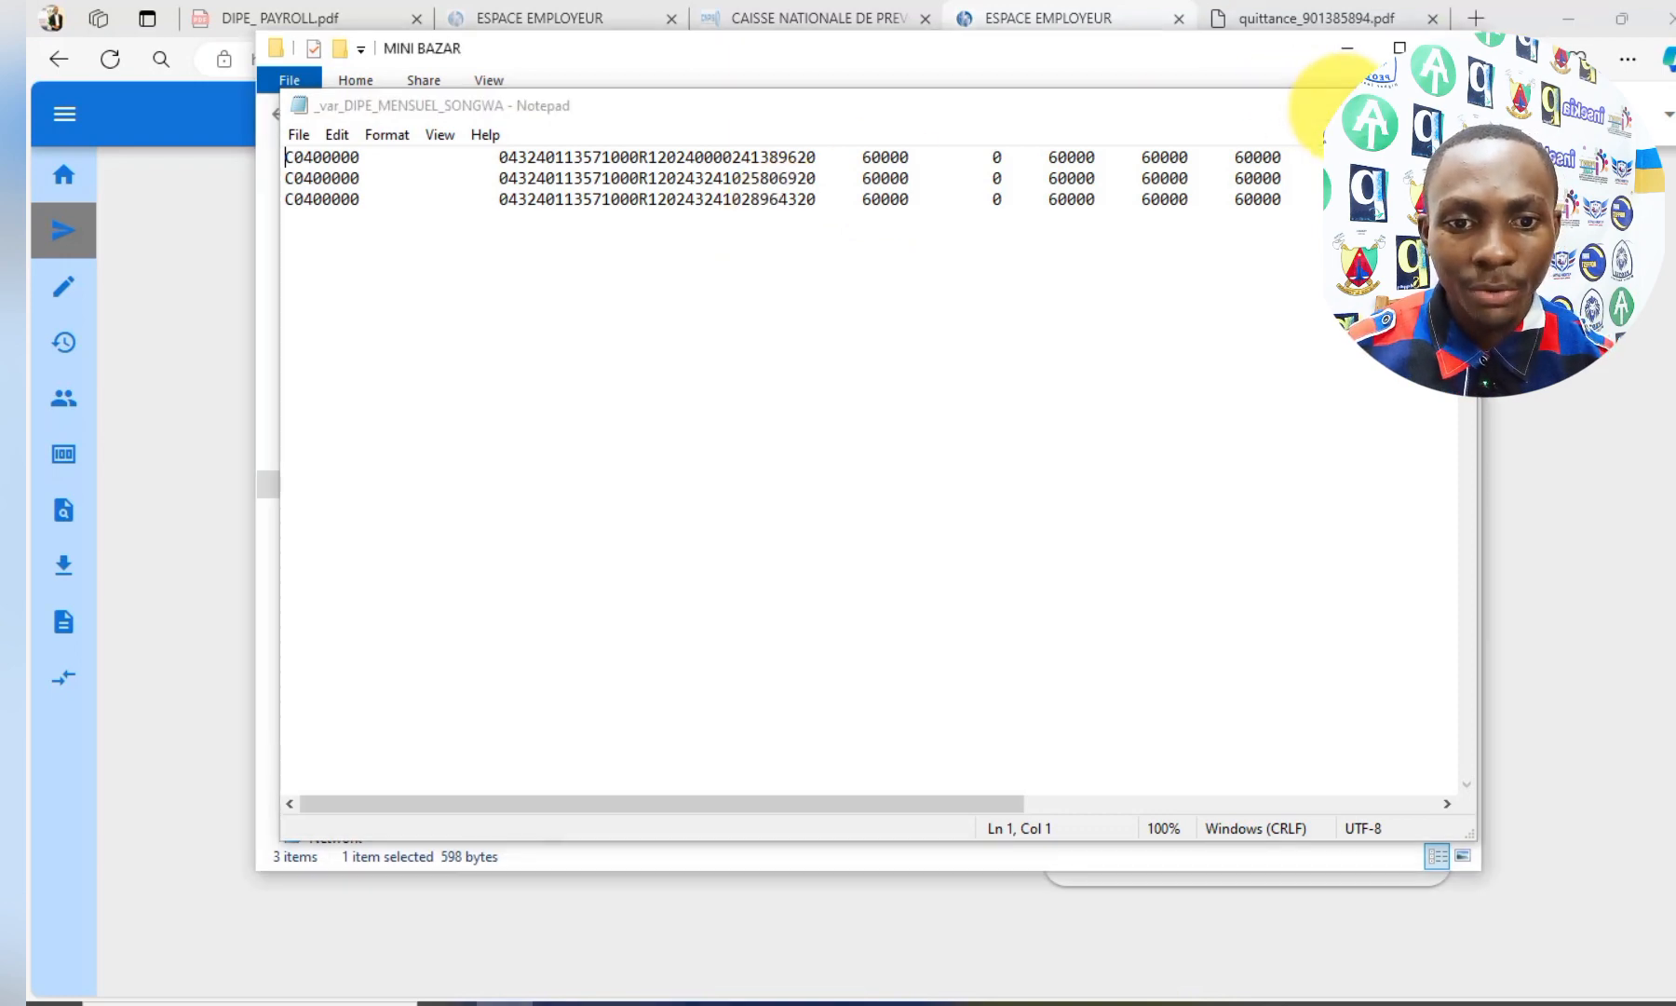
pyautogui.click(1346, 47)
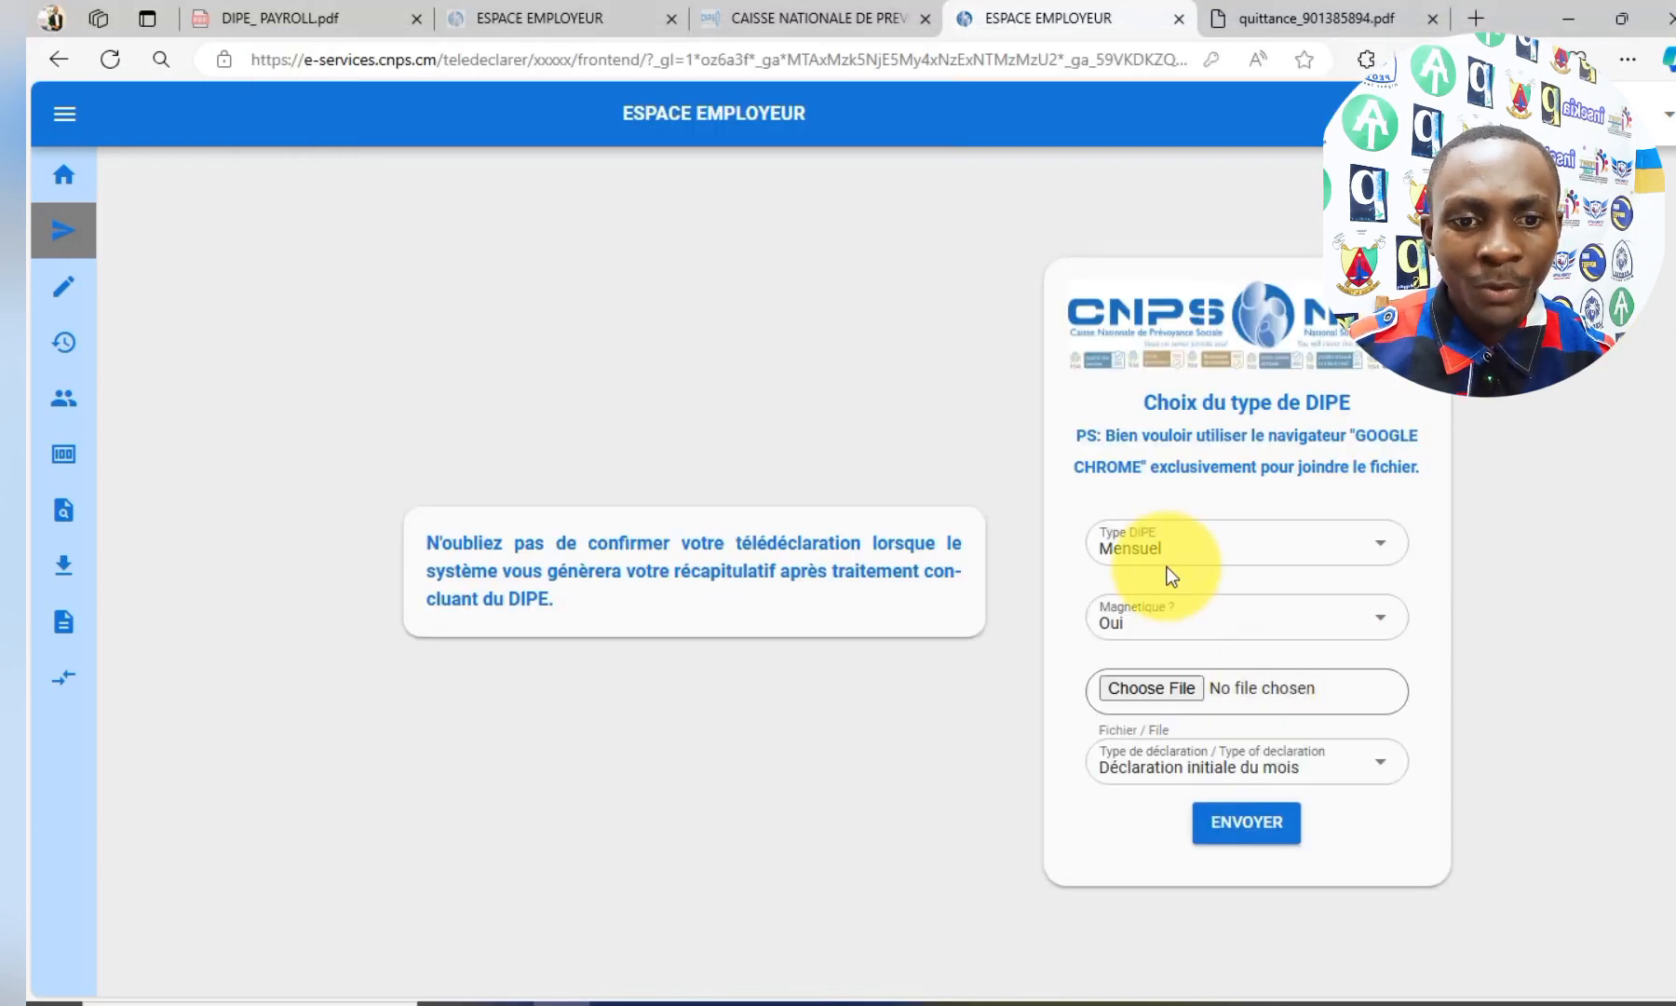
# Submit the DIPE type as Mensuel with Magnetique set to Non.
pyautogui.click(1201, 550)
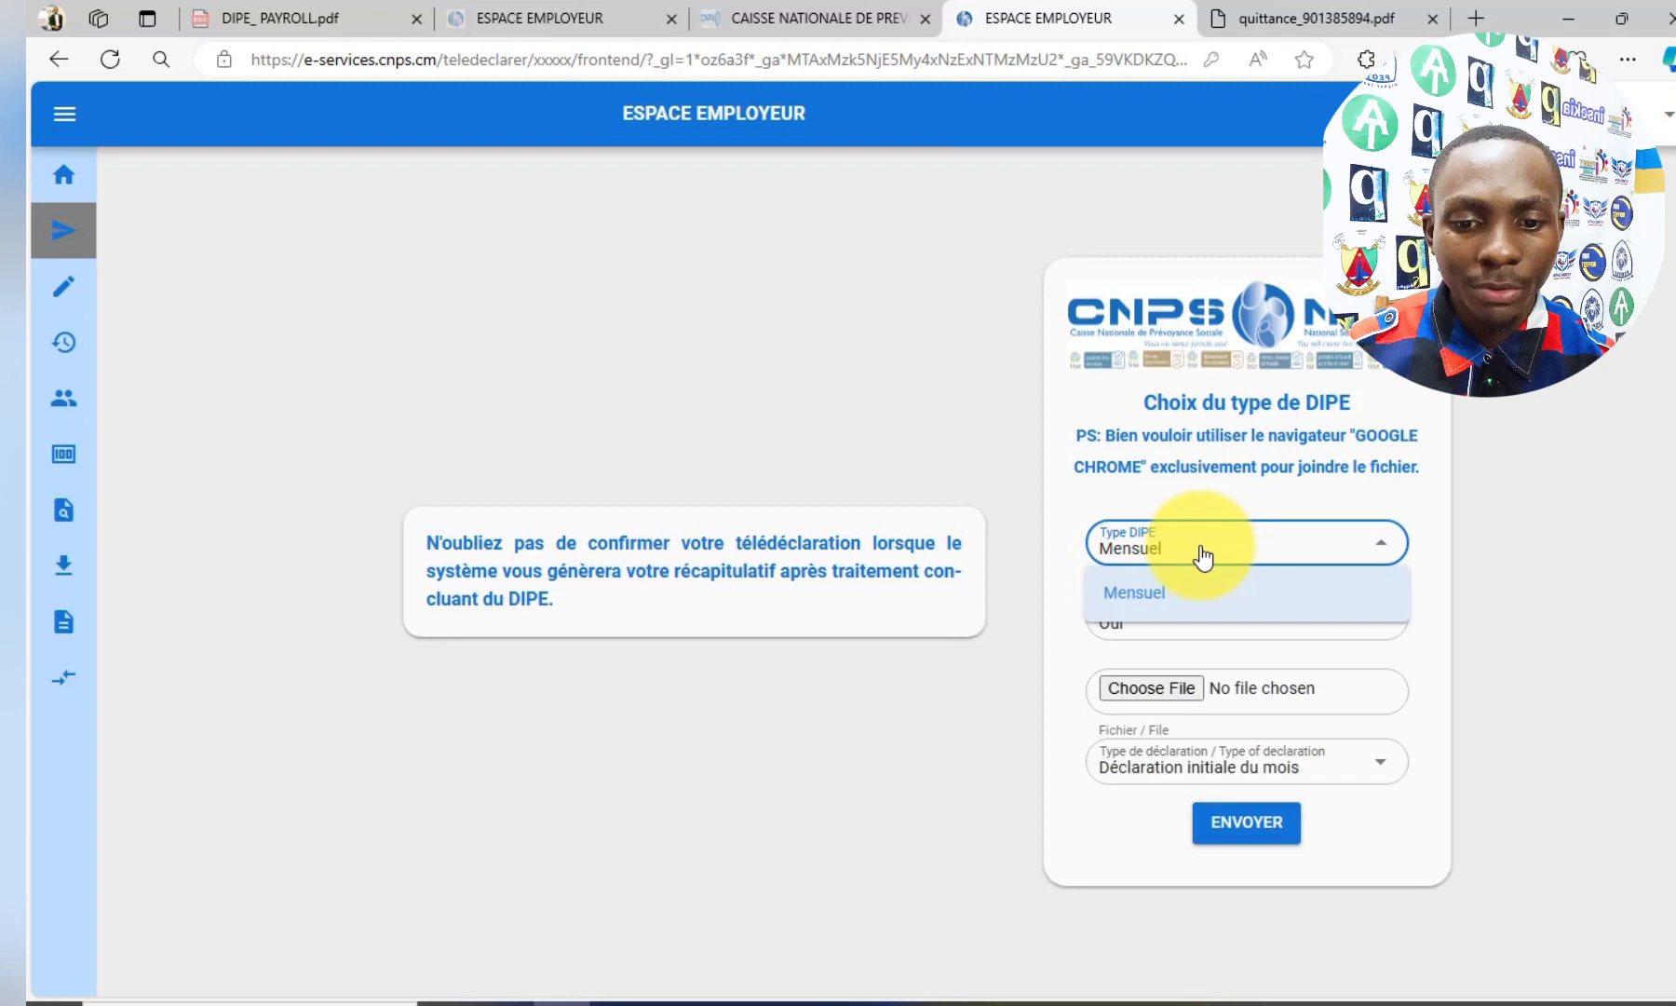
pyautogui.click(1144, 558)
pyautogui.click(1150, 626)
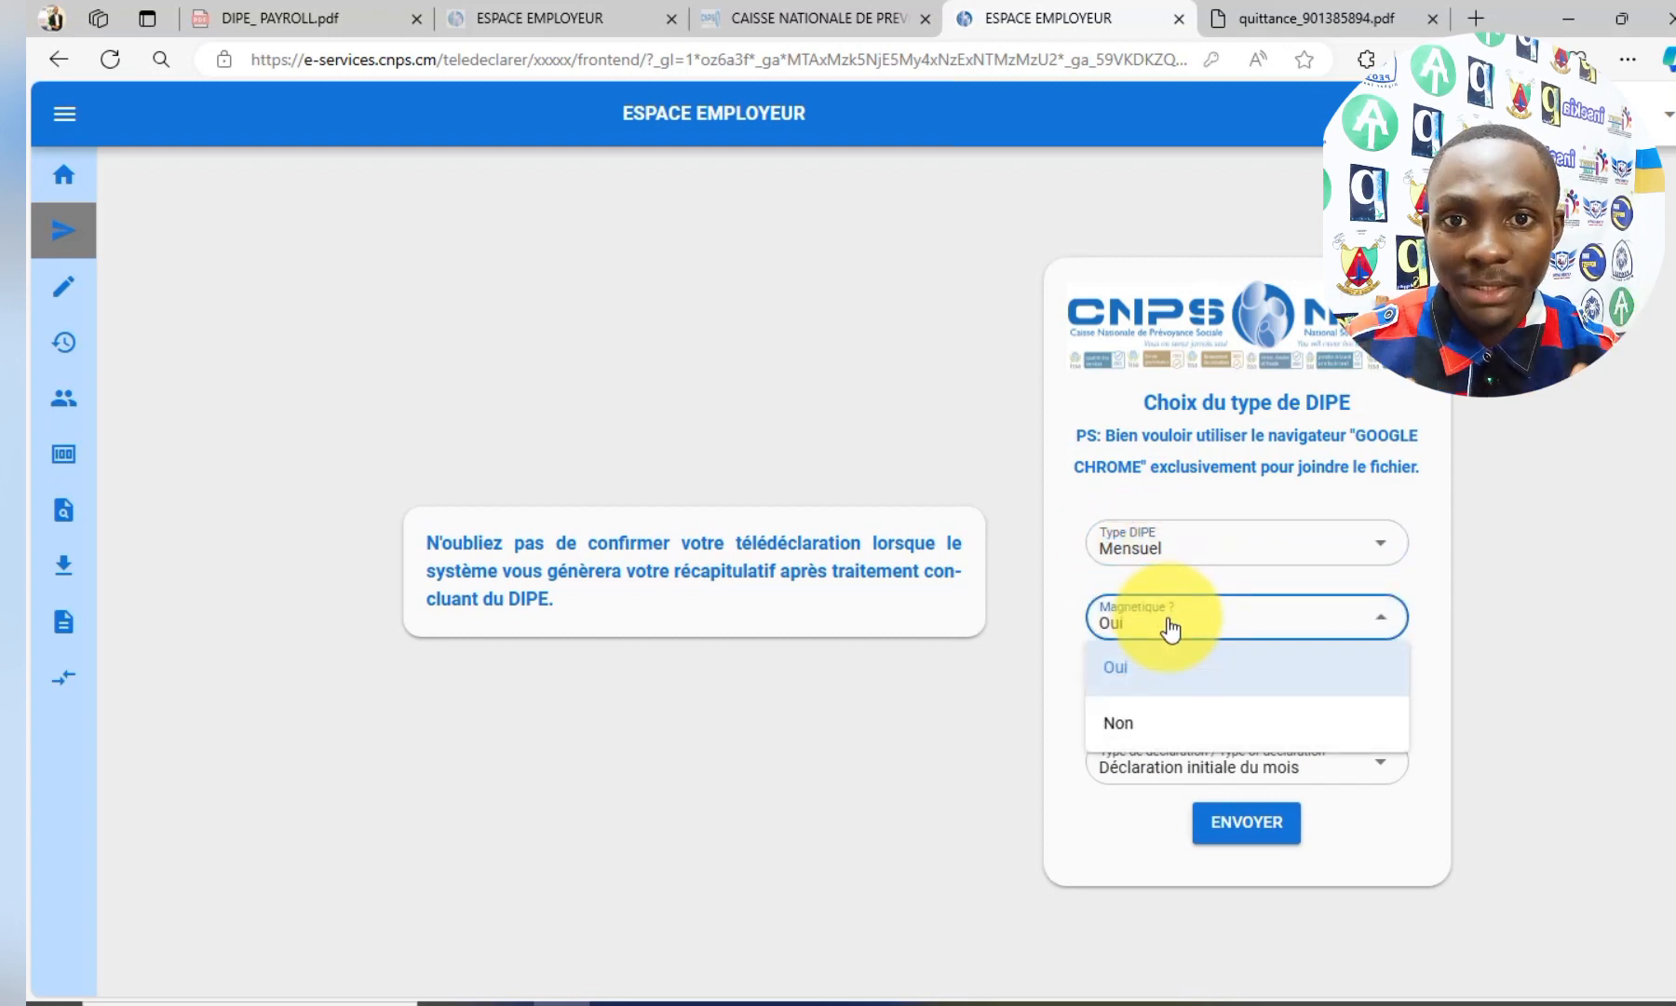
pyautogui.click(1162, 738)
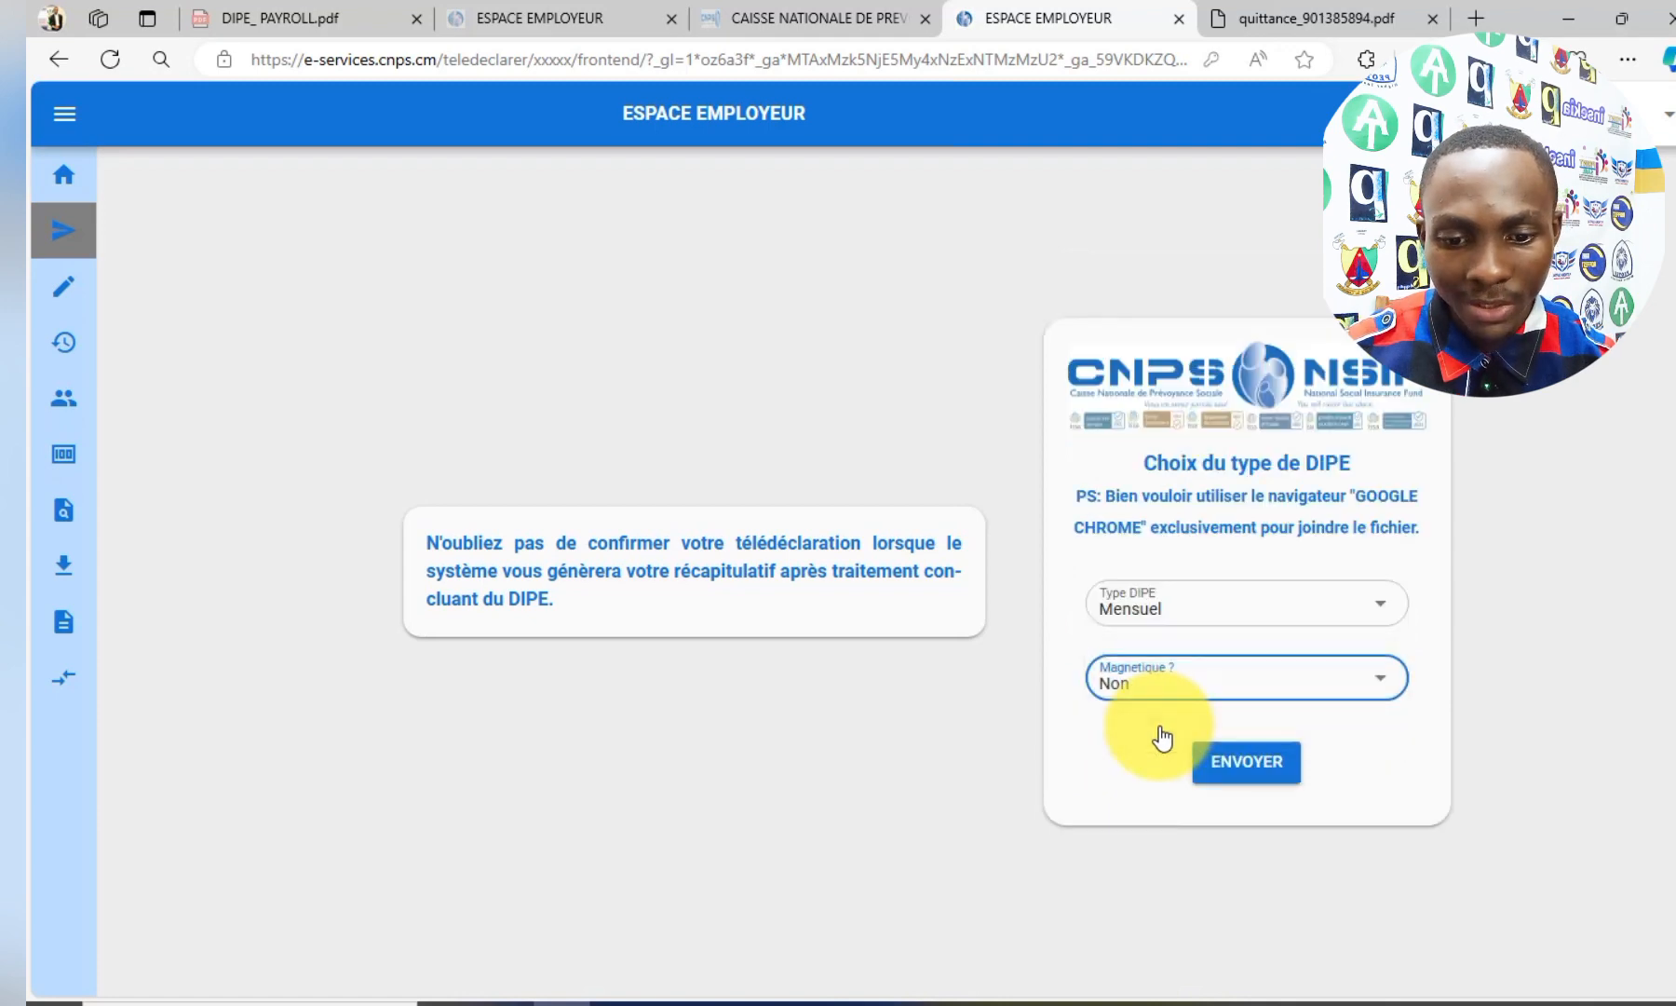
pyautogui.click(1262, 769)
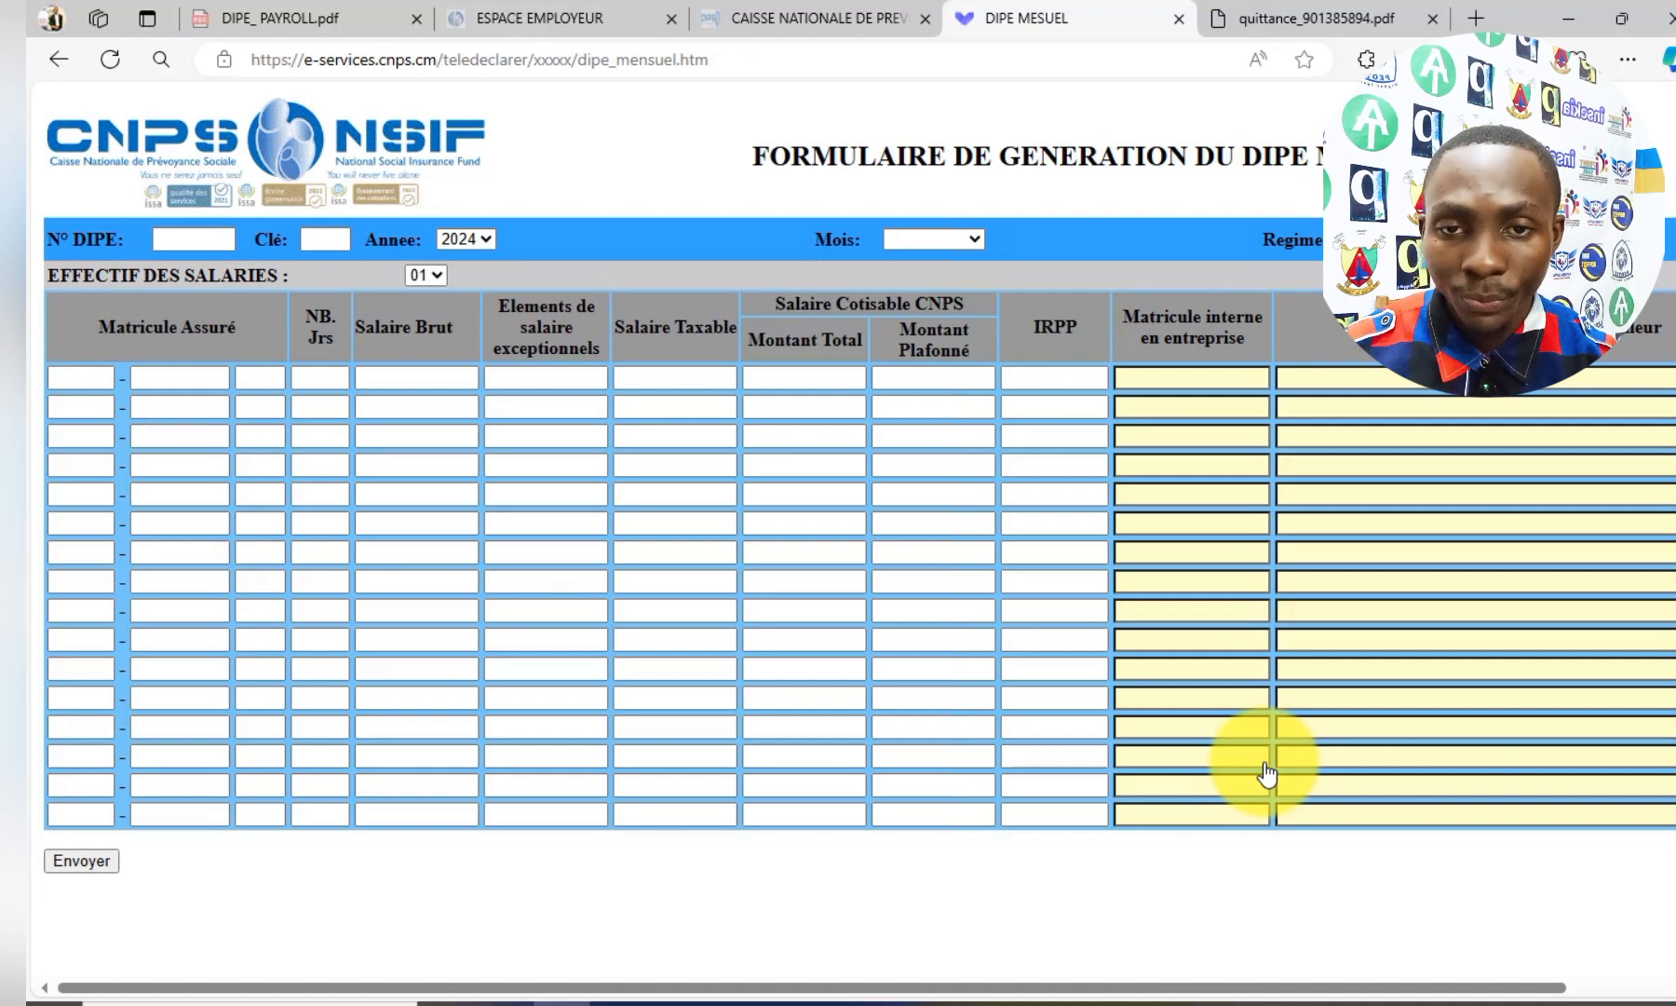
# Enter 1 as the N° DIPE and 0 as the Clé.
pyautogui.click(207, 238)
pyautogui.write('1')
pyautogui.press('Tab')
pyautogui.click(317, 240)
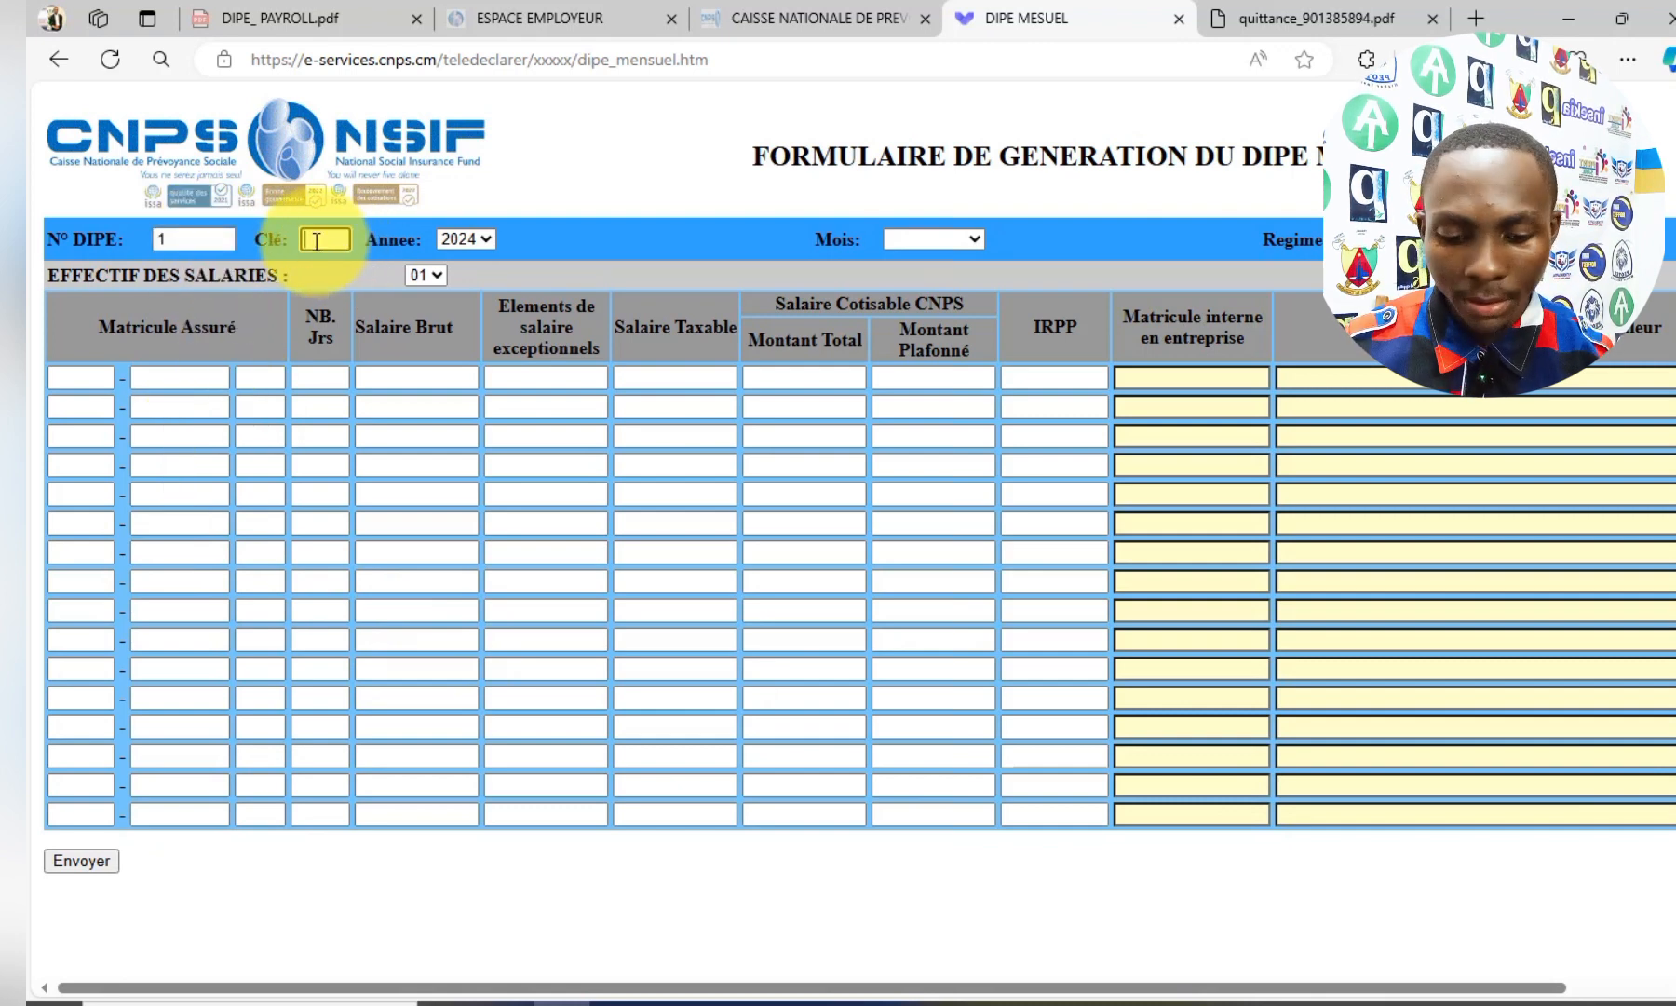
pyautogui.write('0')
pyautogui.press('Tab')
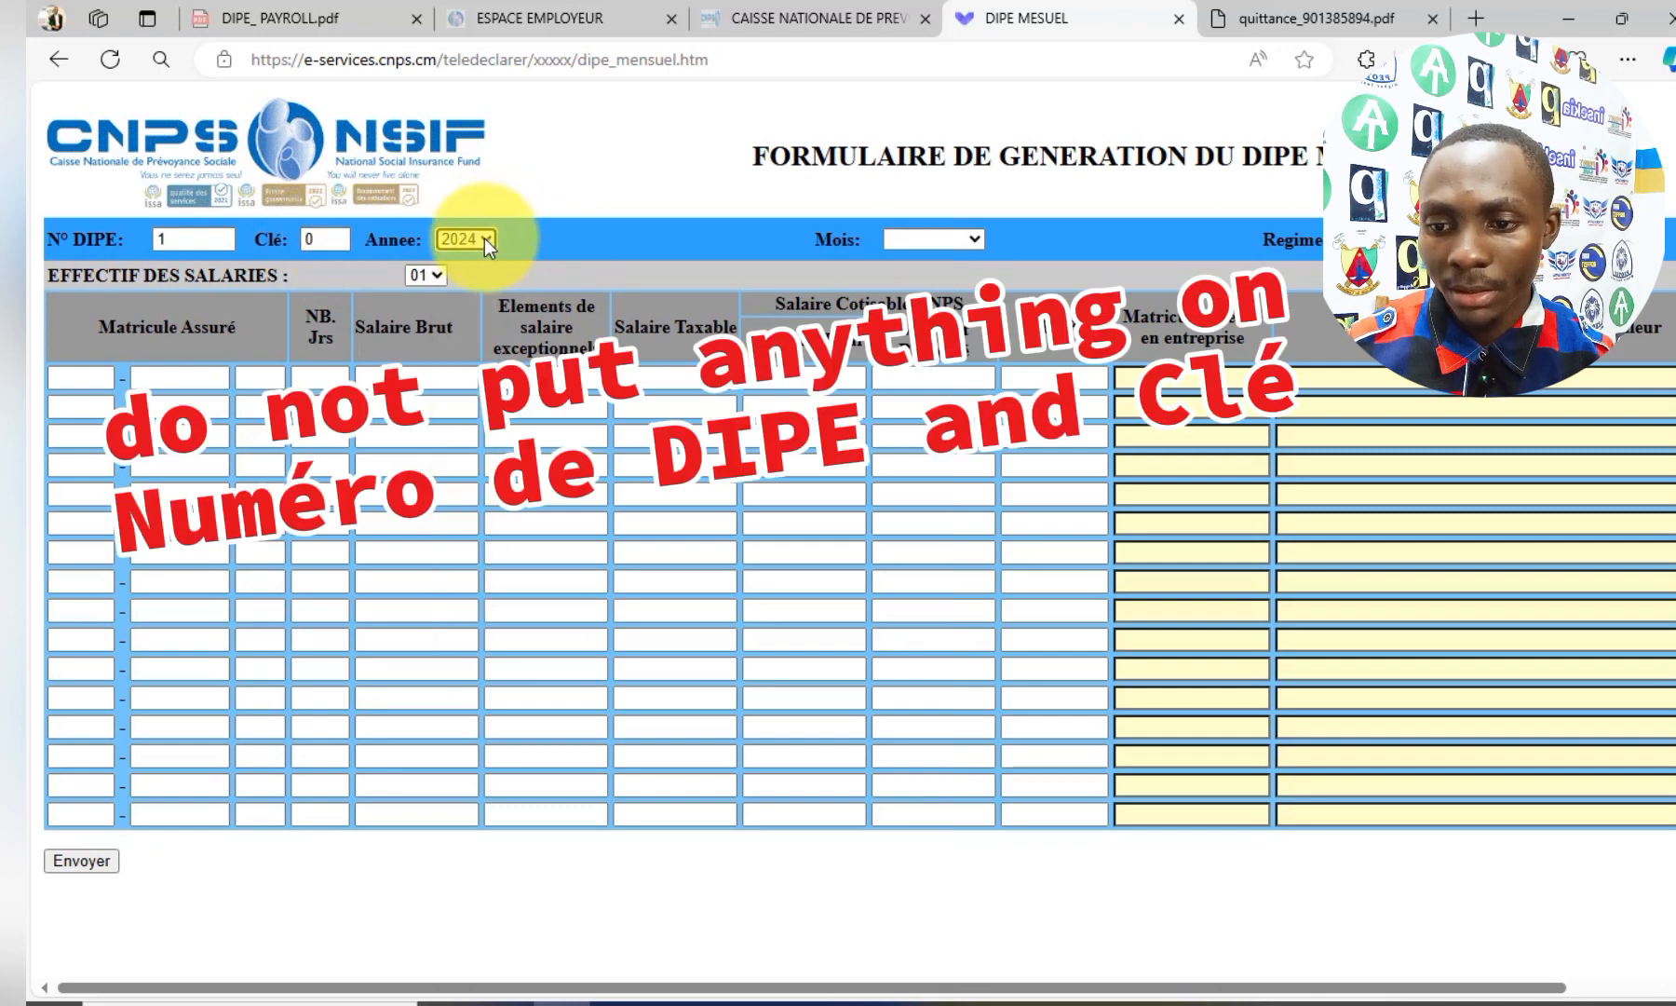
# Set the month to Mai, keep the General regime, and set Effectif to 03.
pyautogui.click(976, 246)
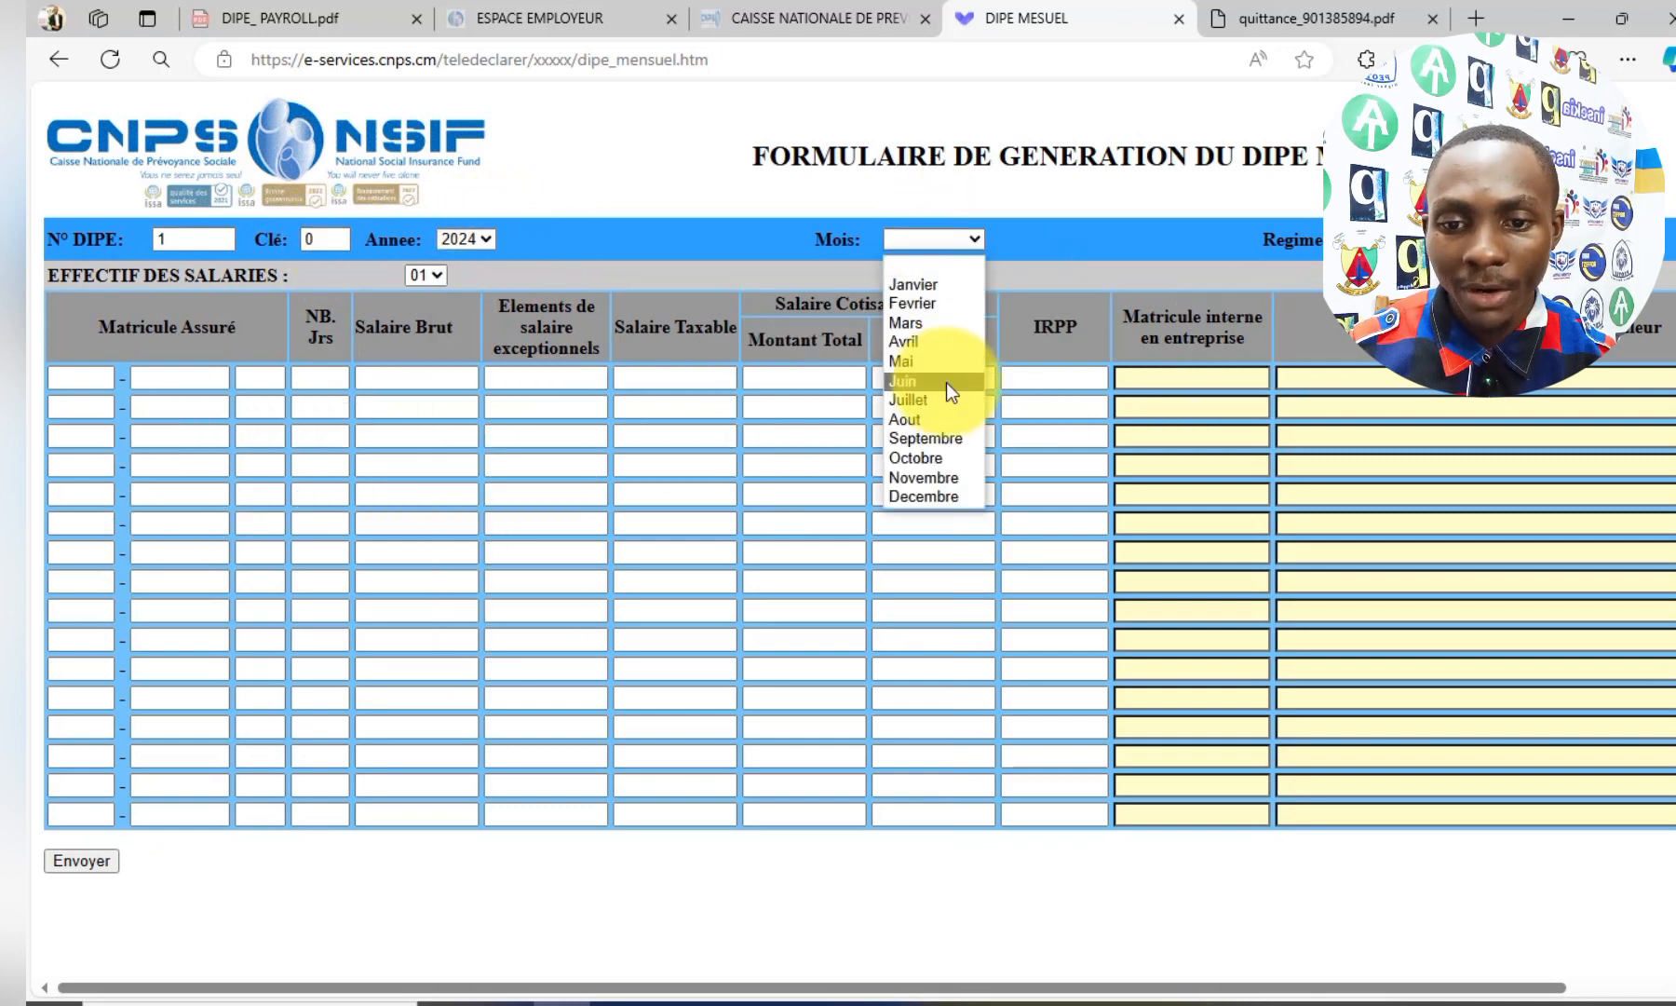
pyautogui.click(922, 361)
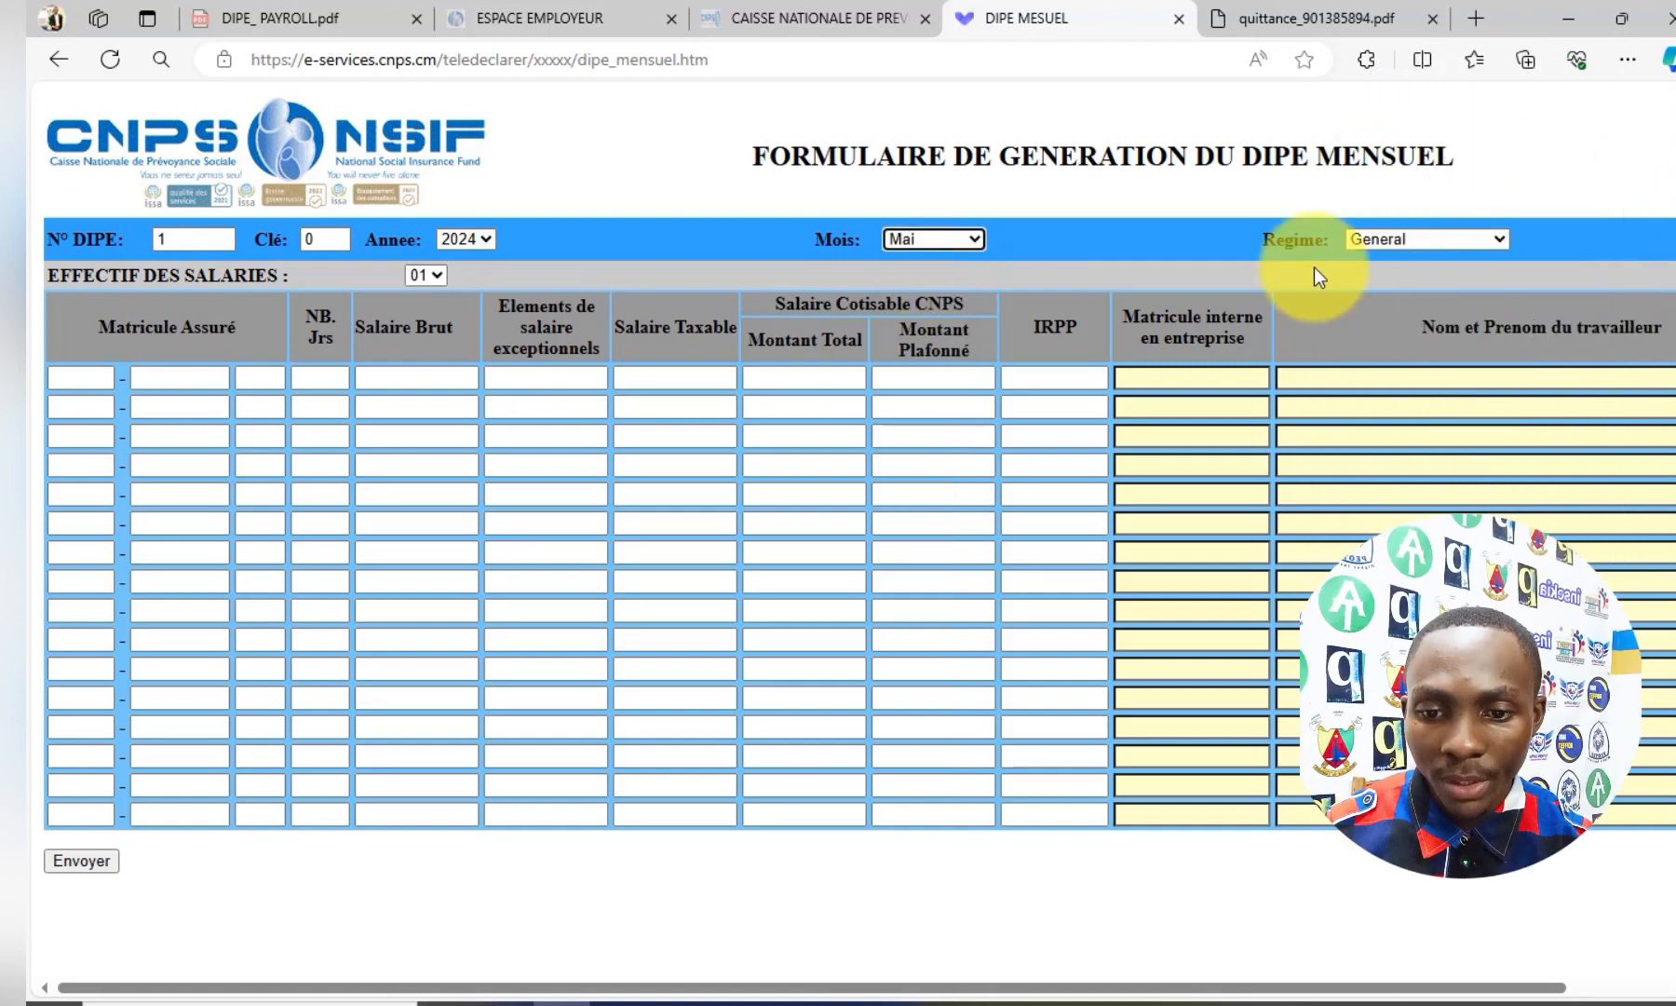
pyautogui.click(1494, 239)
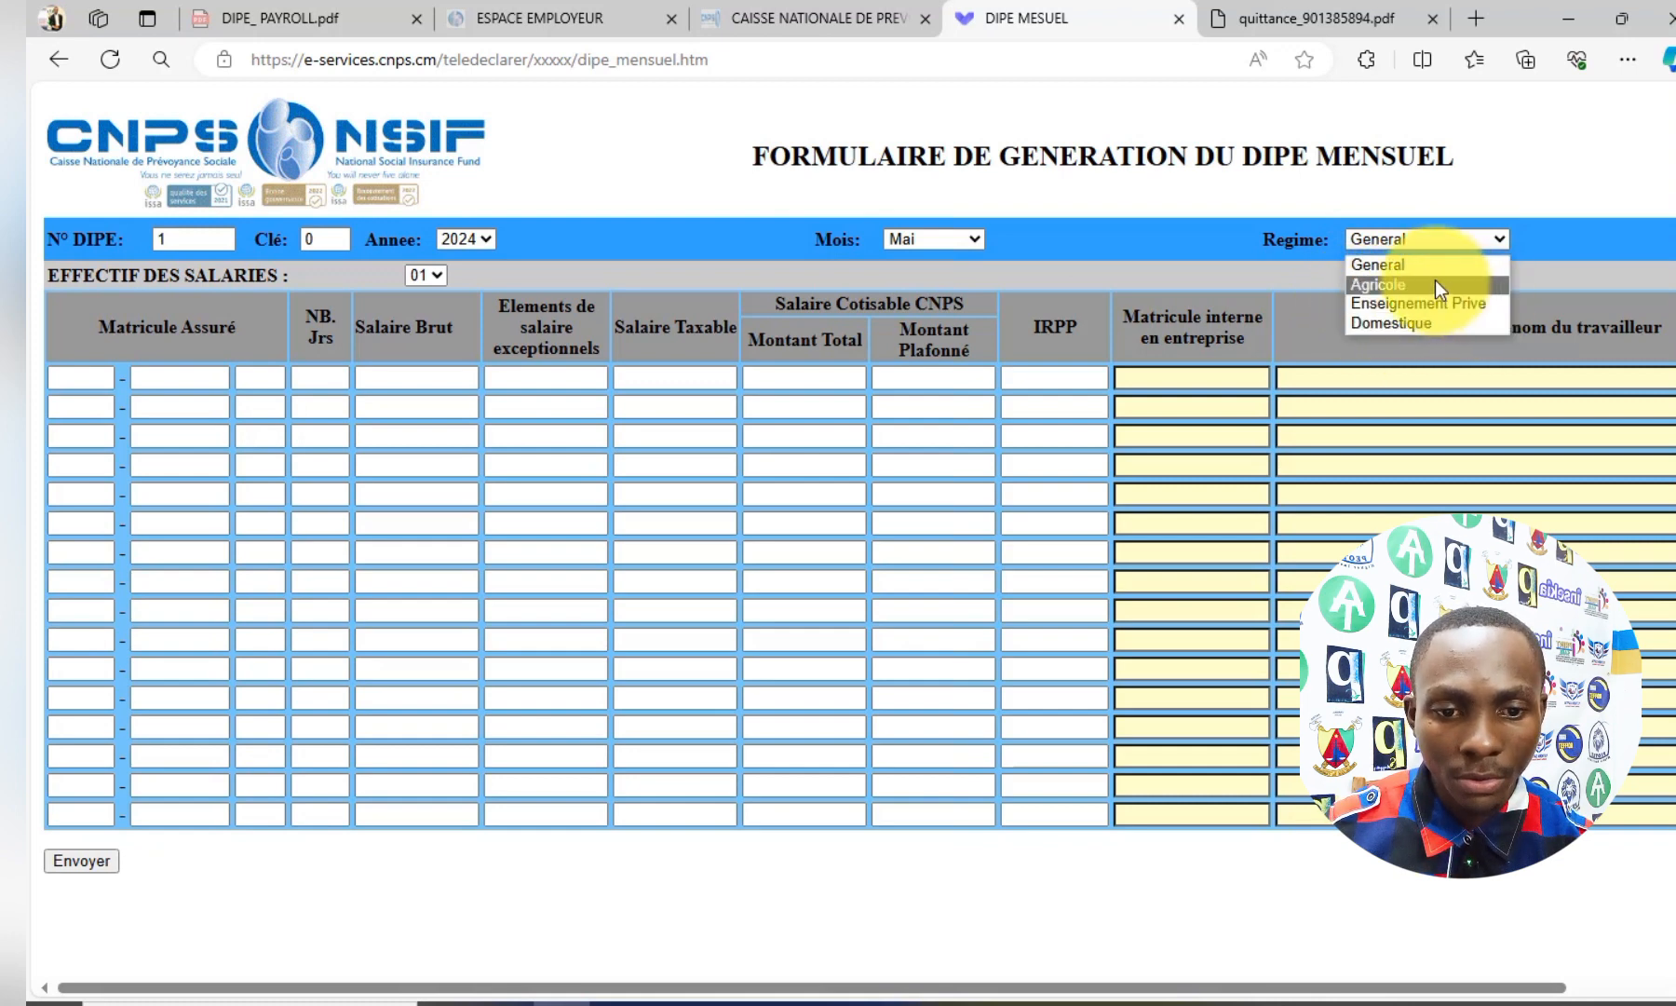
pyautogui.click(1359, 268)
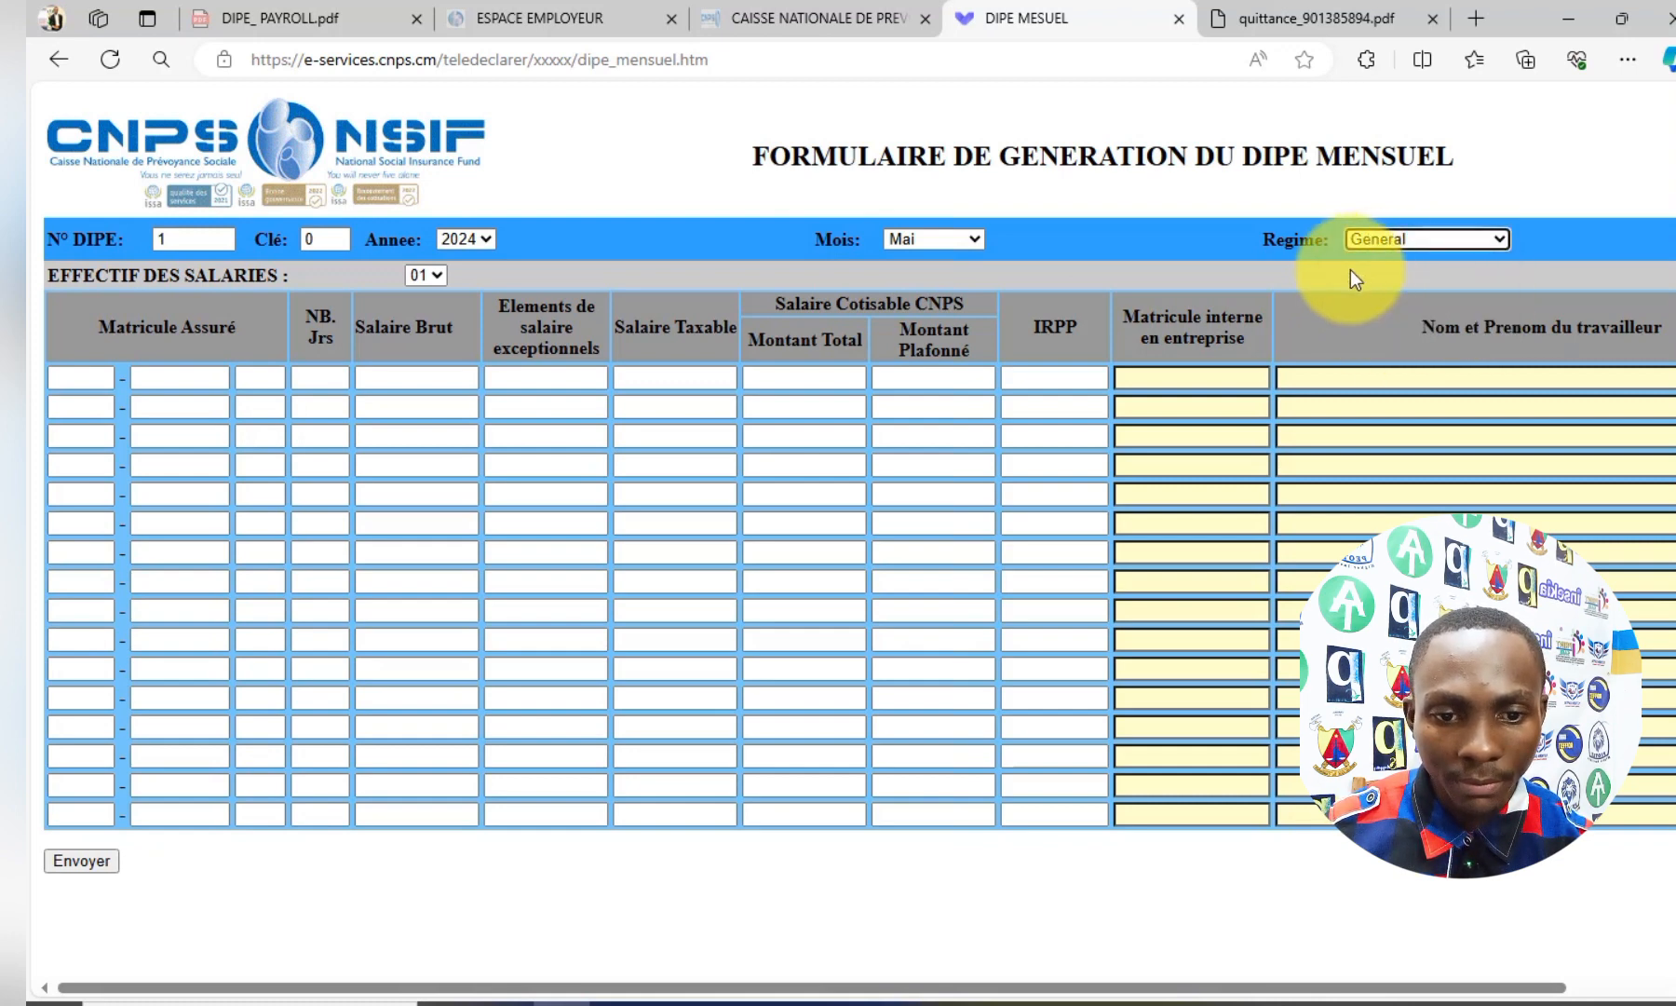
pyautogui.click(435, 276)
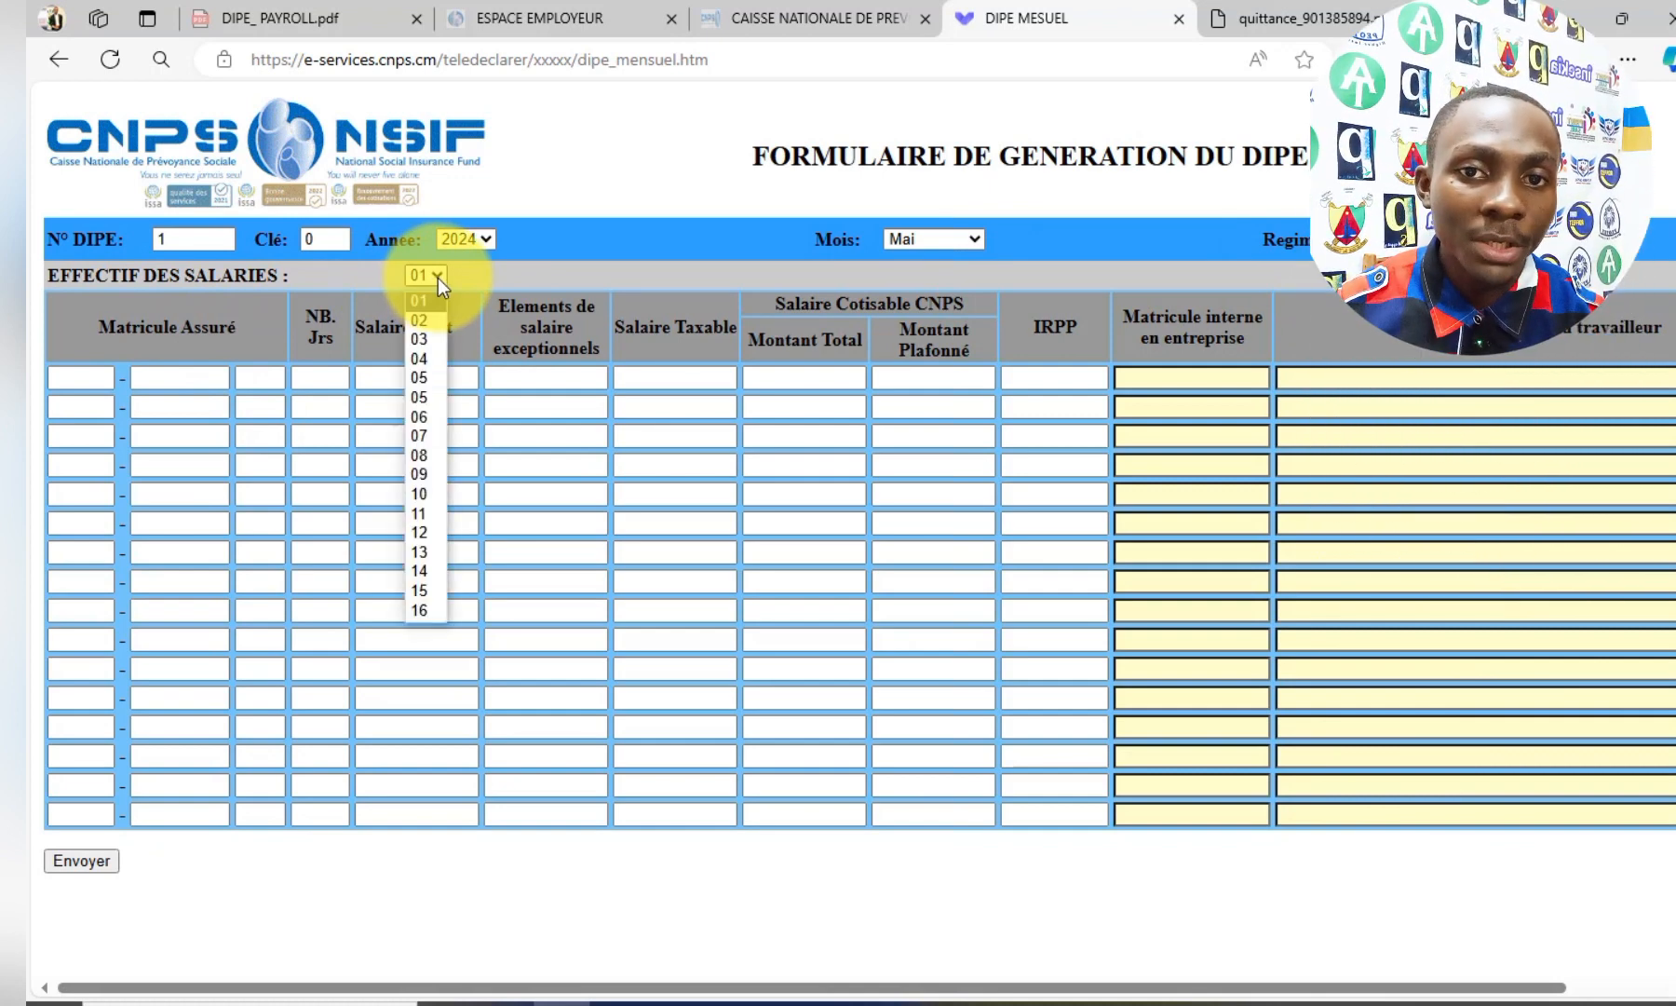
pyautogui.click(438, 340)
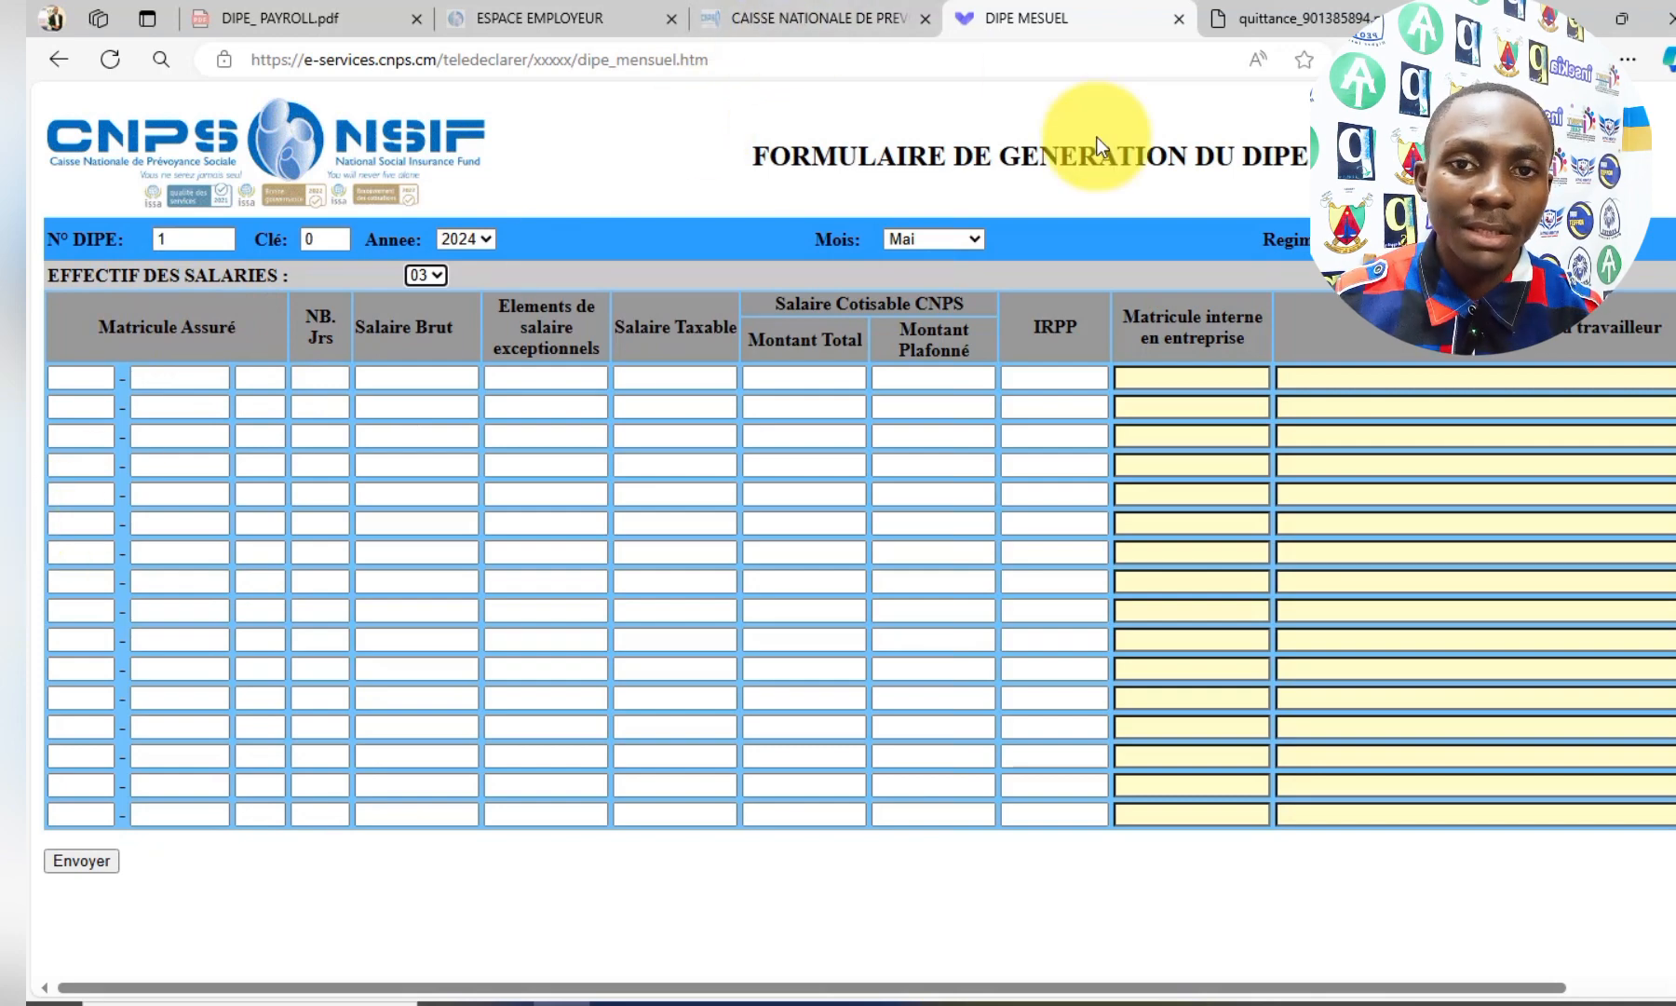
# Go from the CNPS home page to the employer online declaration space login form.
pyautogui.click(800, 19)
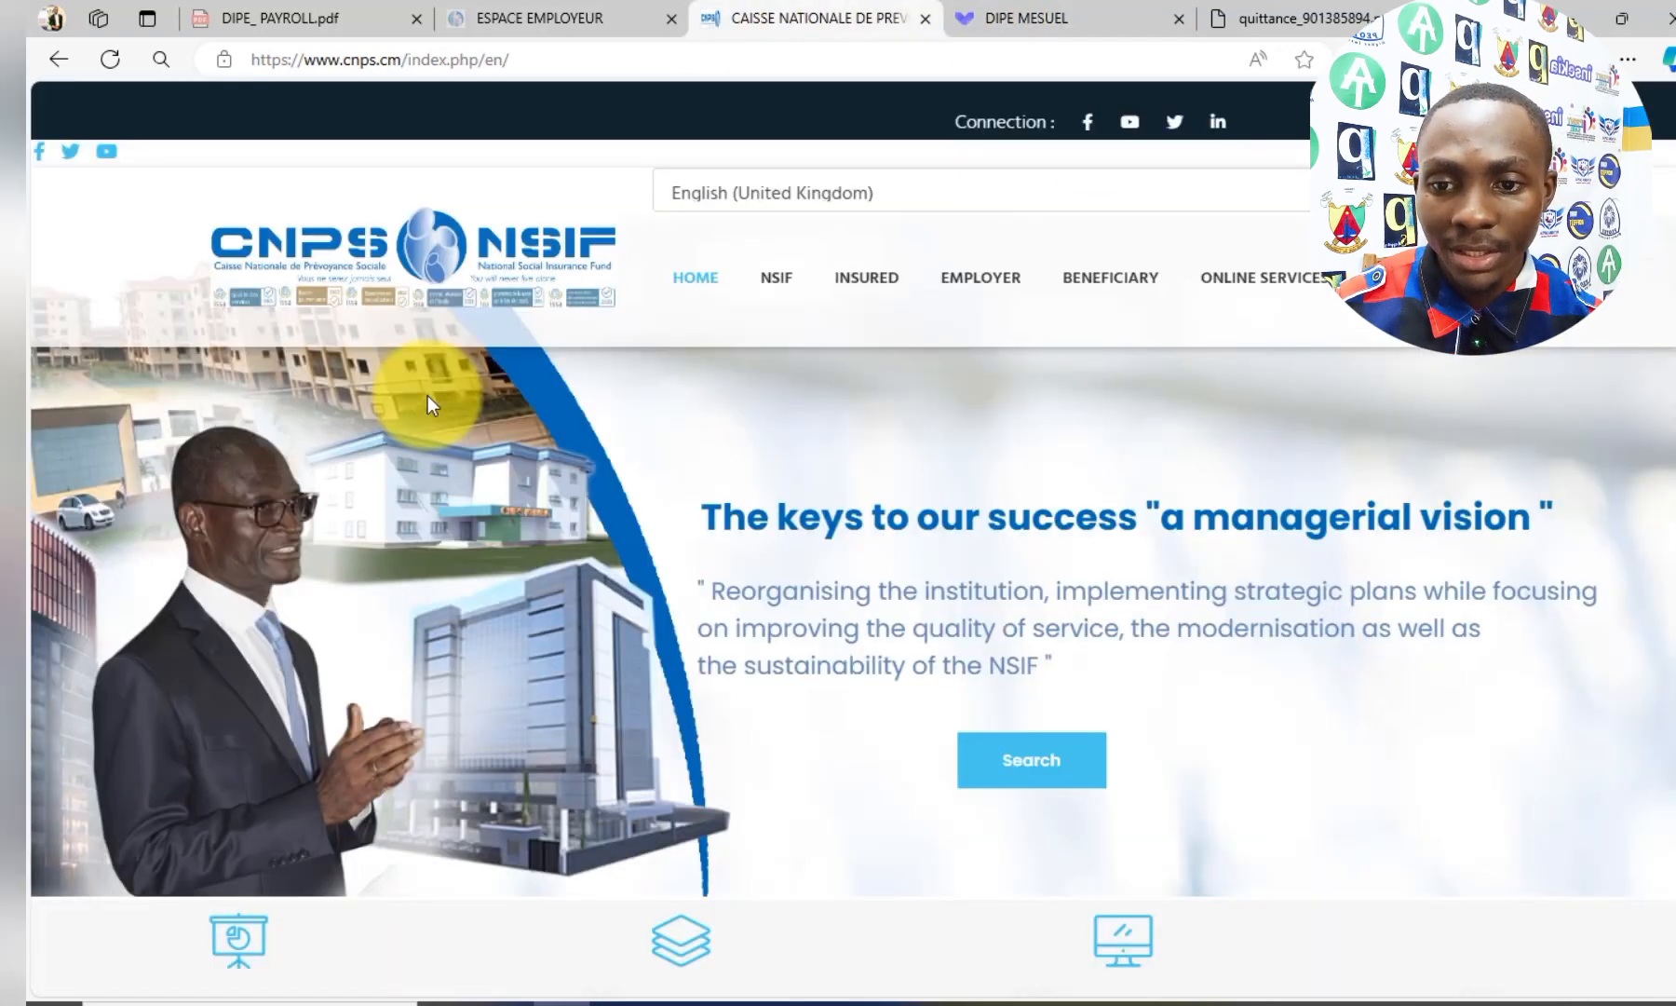
pyautogui.moveTo(1274, 275)
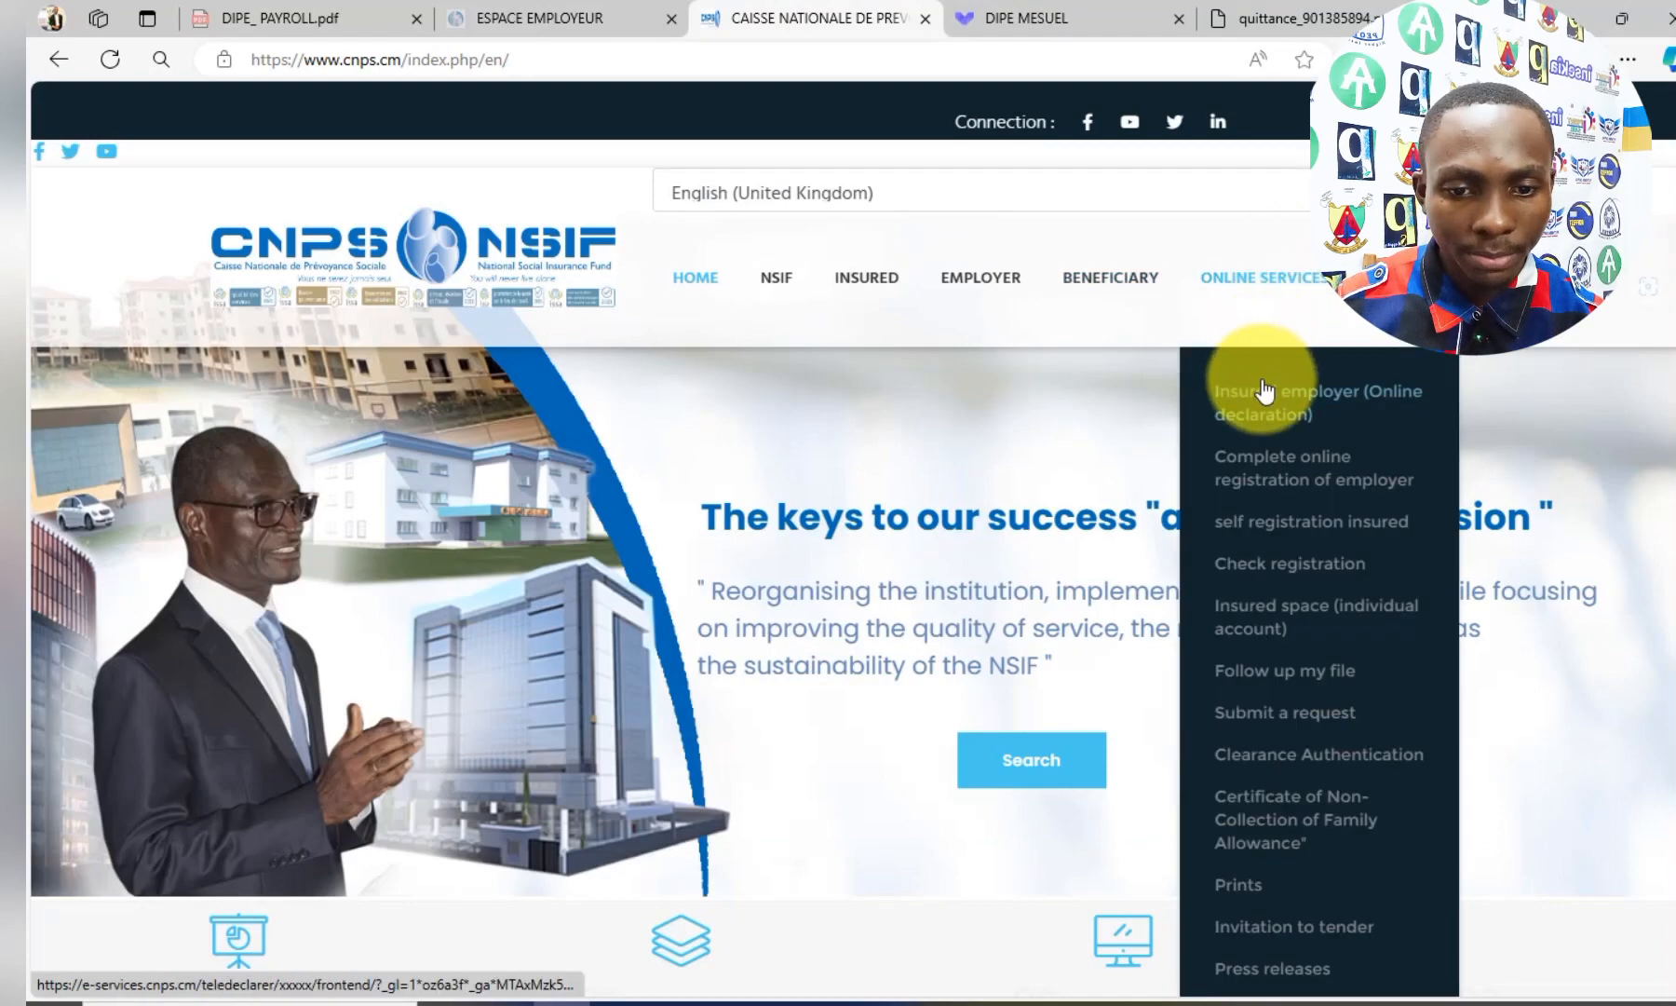
pyautogui.click(1005, 13)
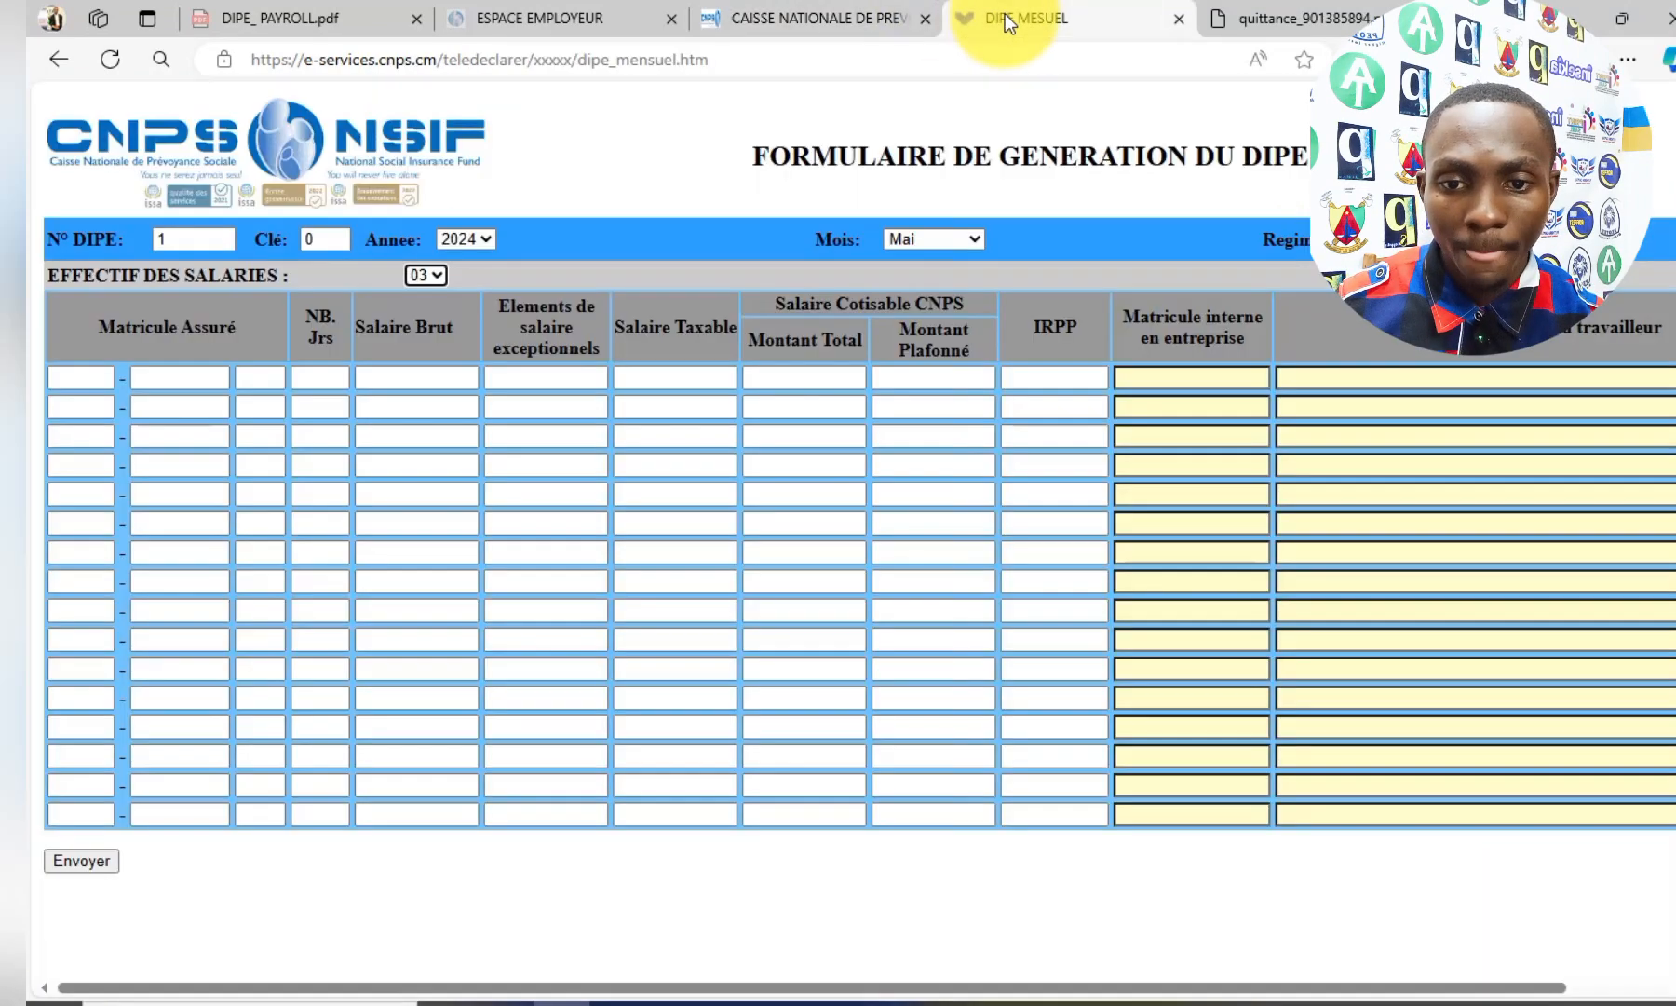
pyautogui.click(802, 17)
pyautogui.moveTo(1295, 302)
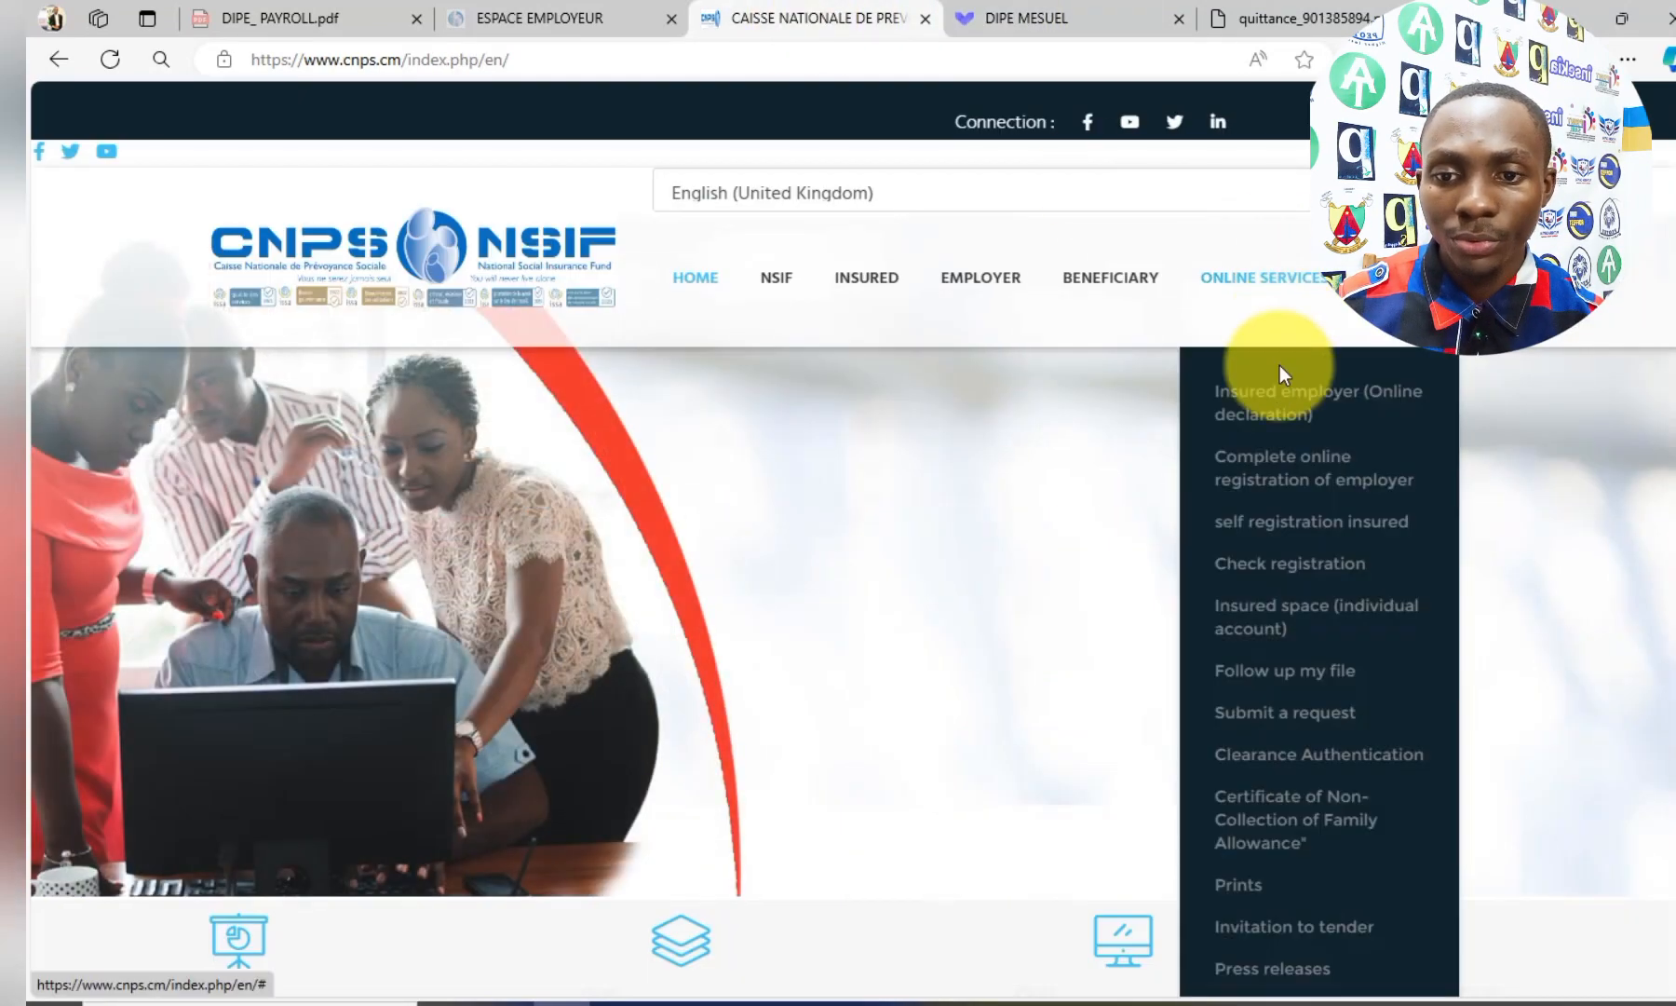
pyautogui.click(1278, 377)
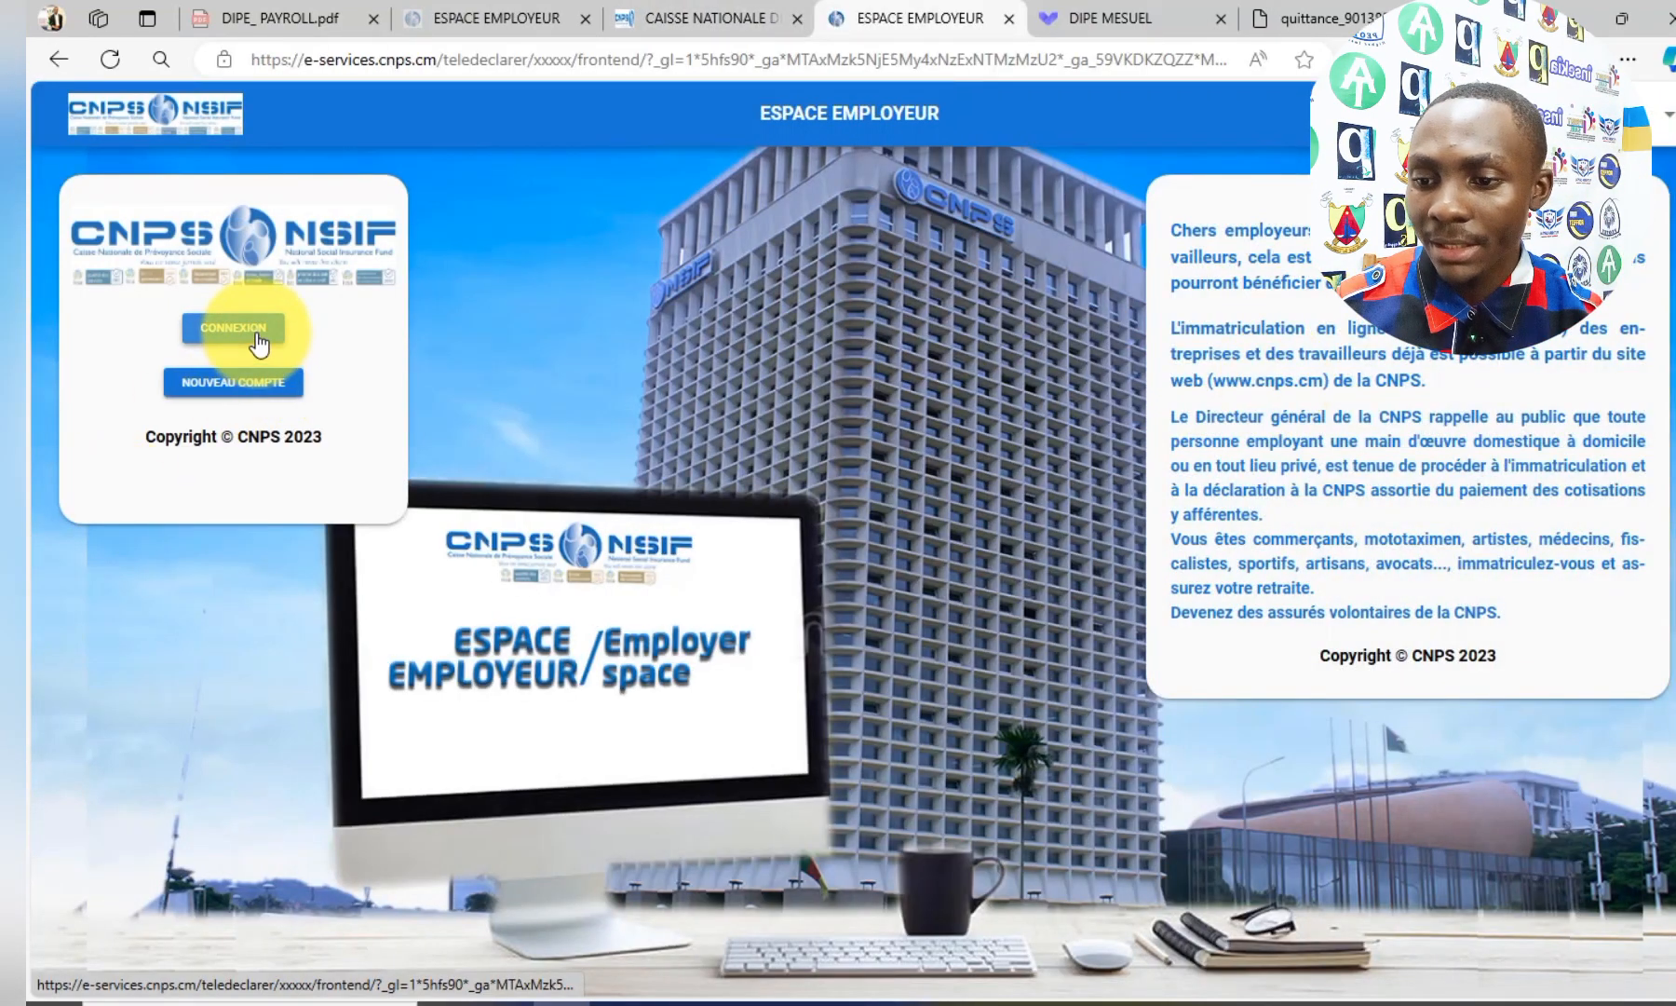
pyautogui.click(258, 344)
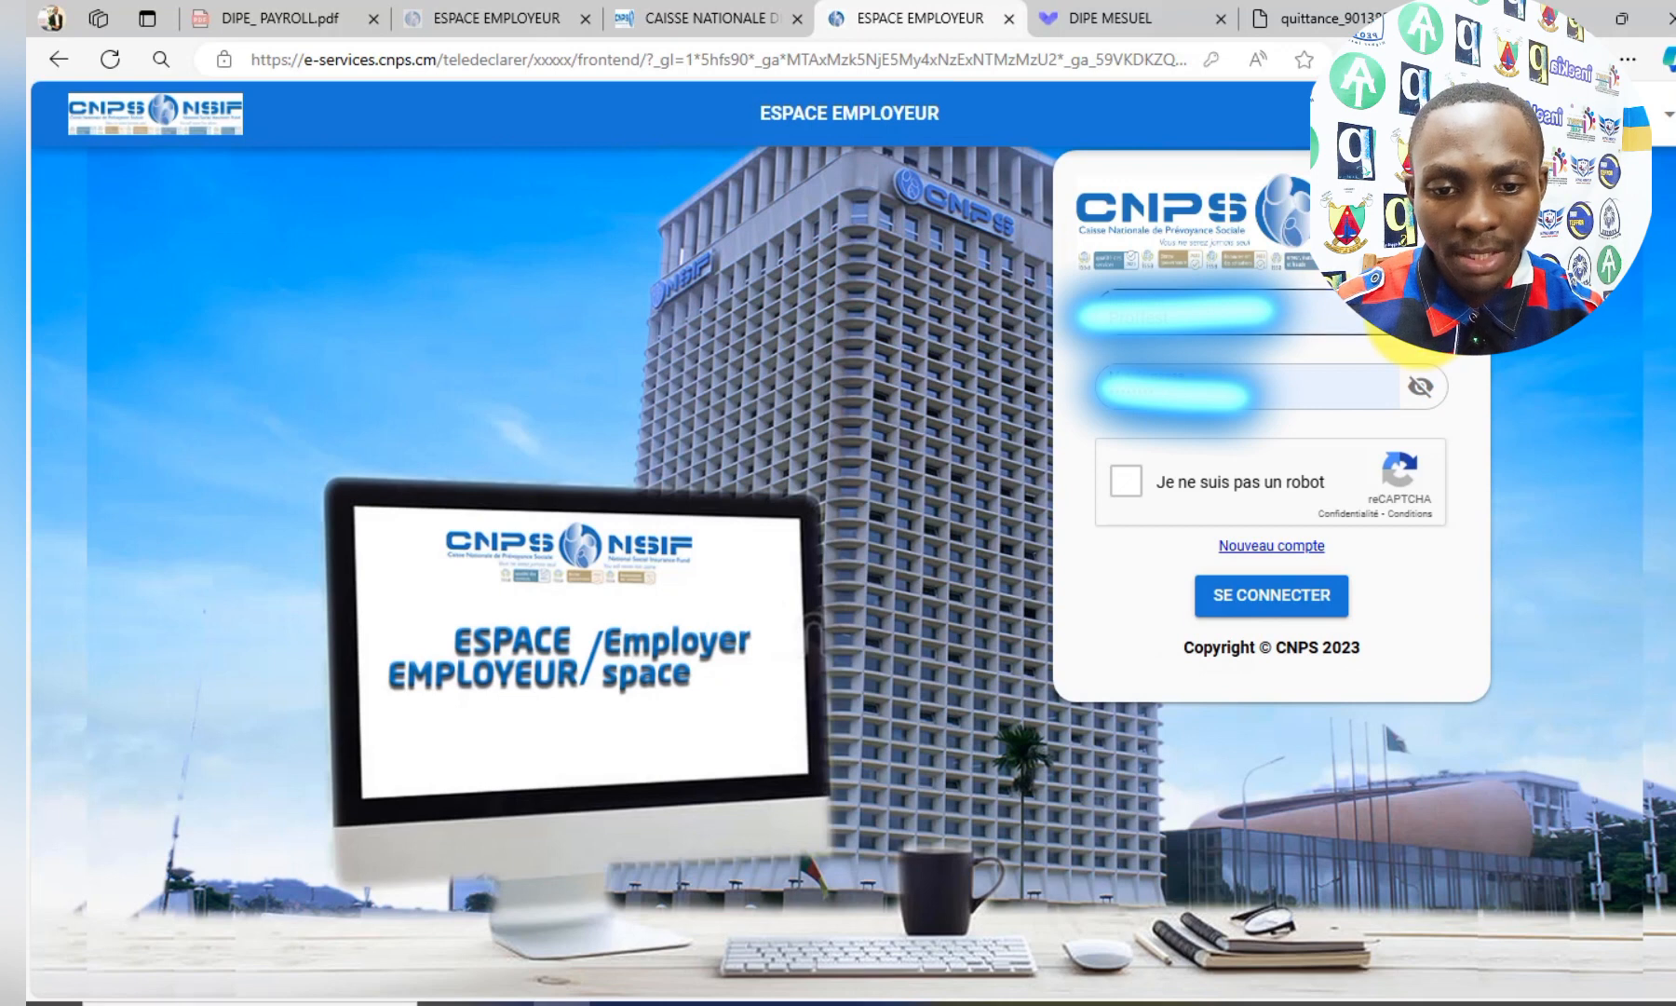
# Enter the employer username and password, pass the robot check, and sign in.
pyautogui.click(1300, 314)
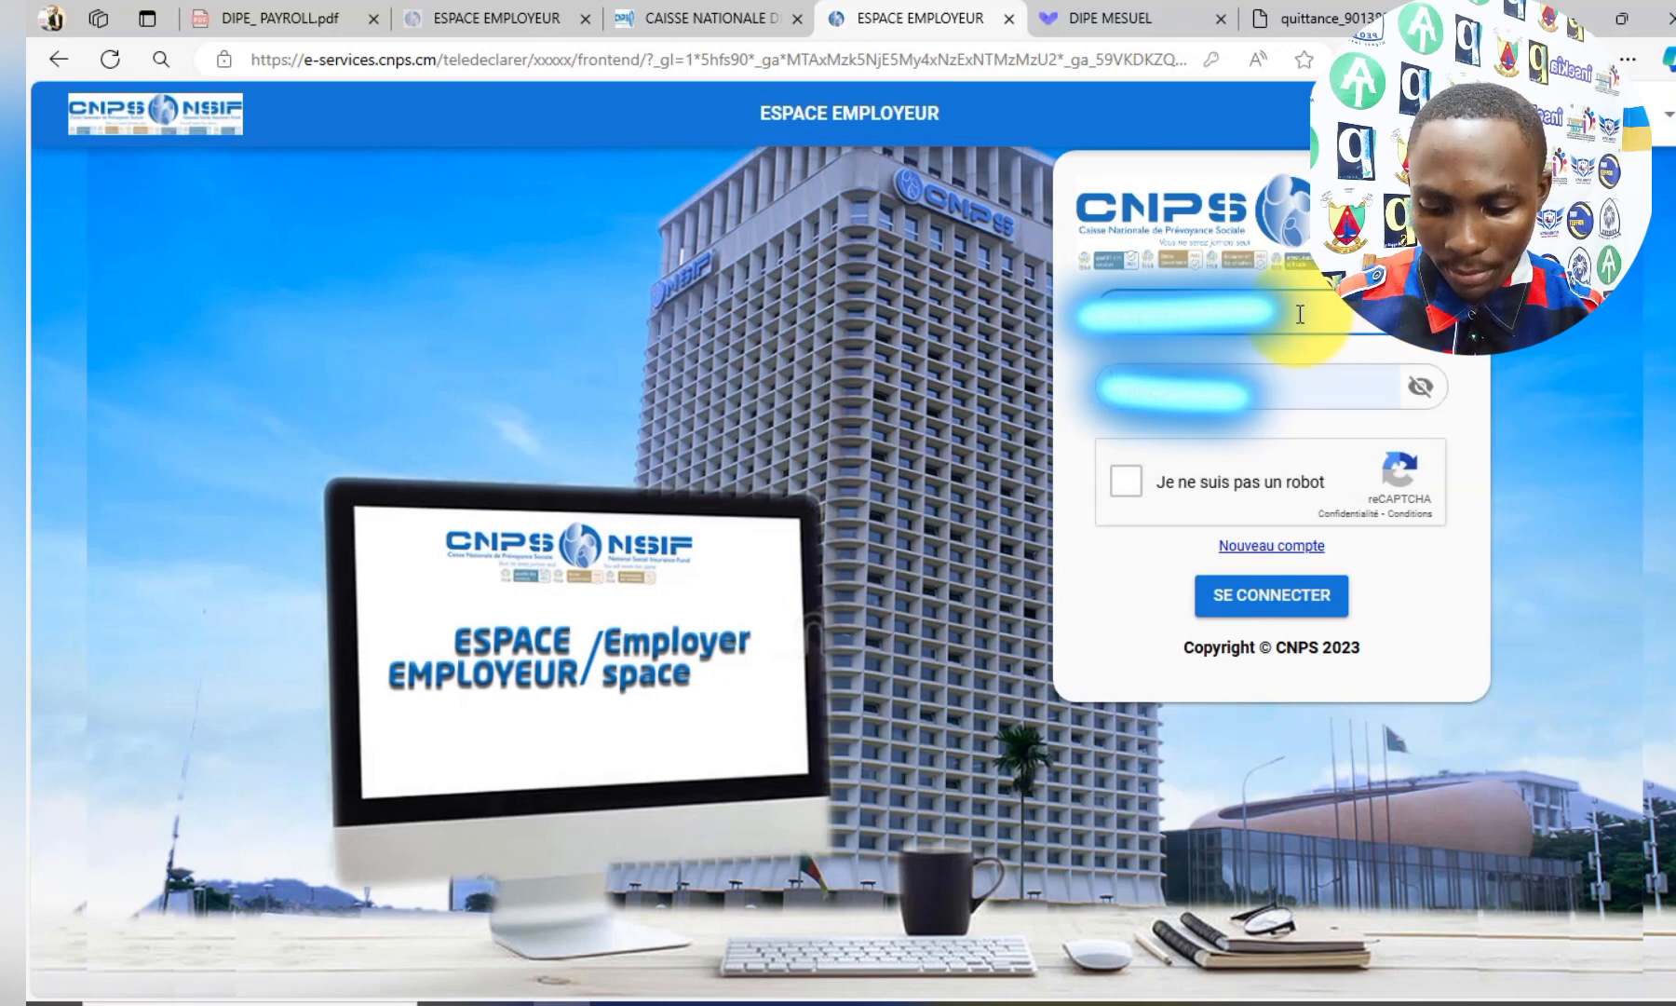
pyautogui.click(1416, 386)
pyautogui.click(1289, 397)
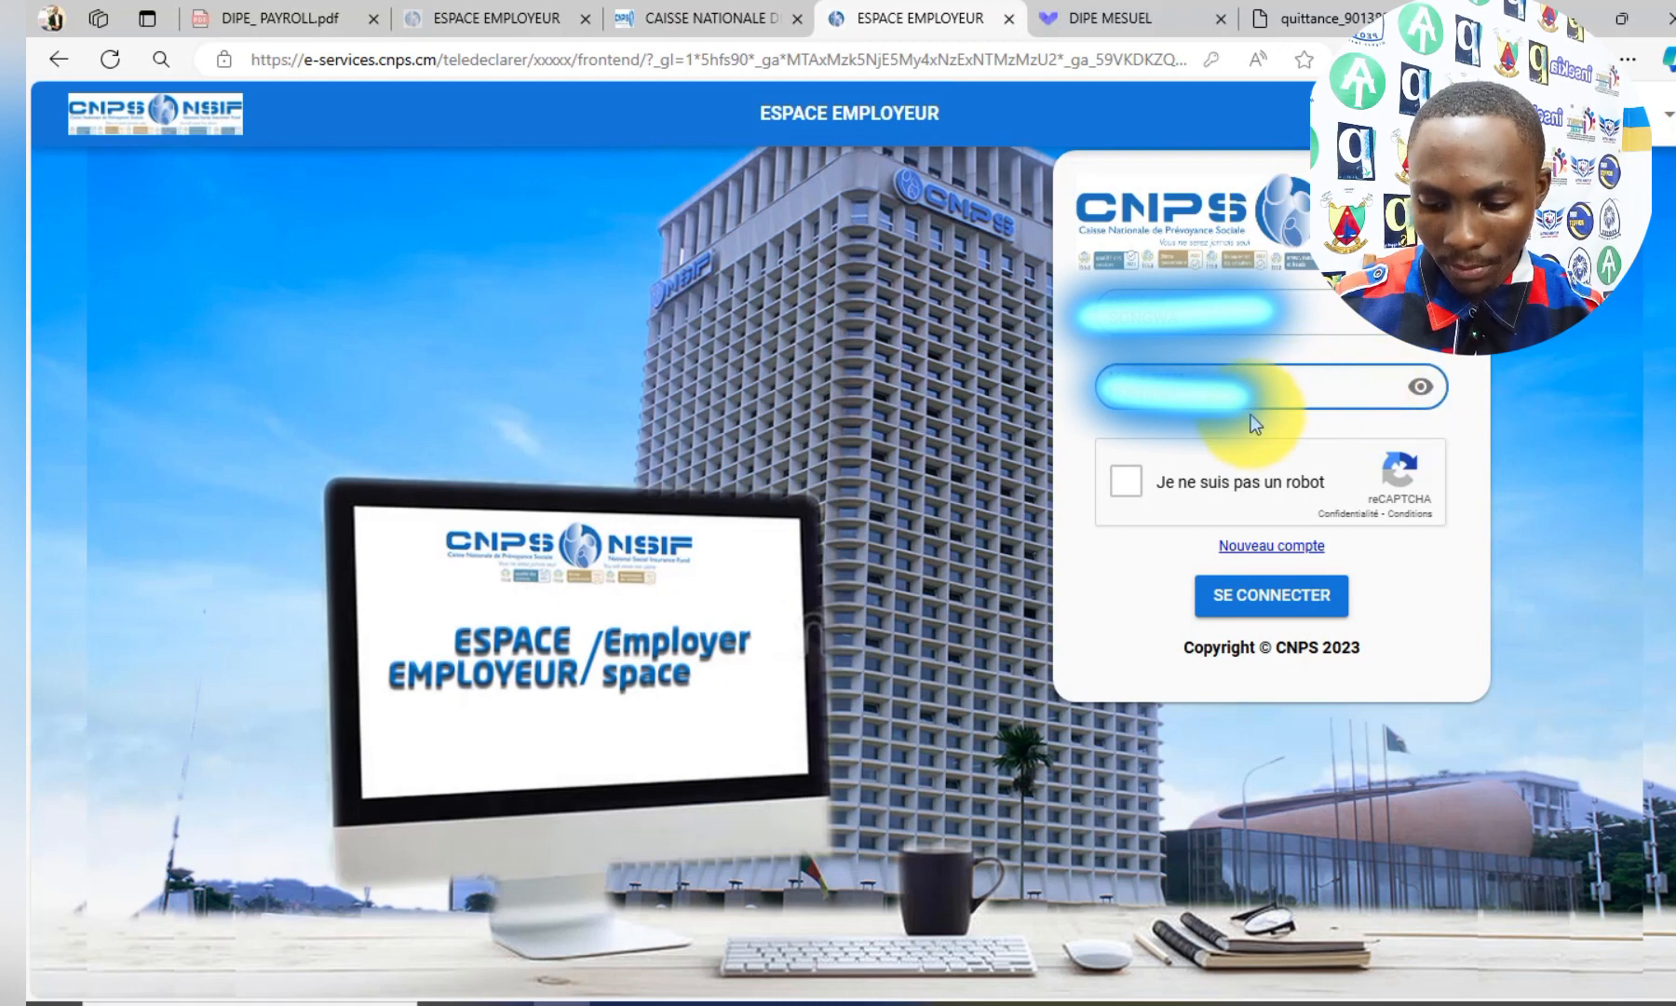
pyautogui.click(1129, 483)
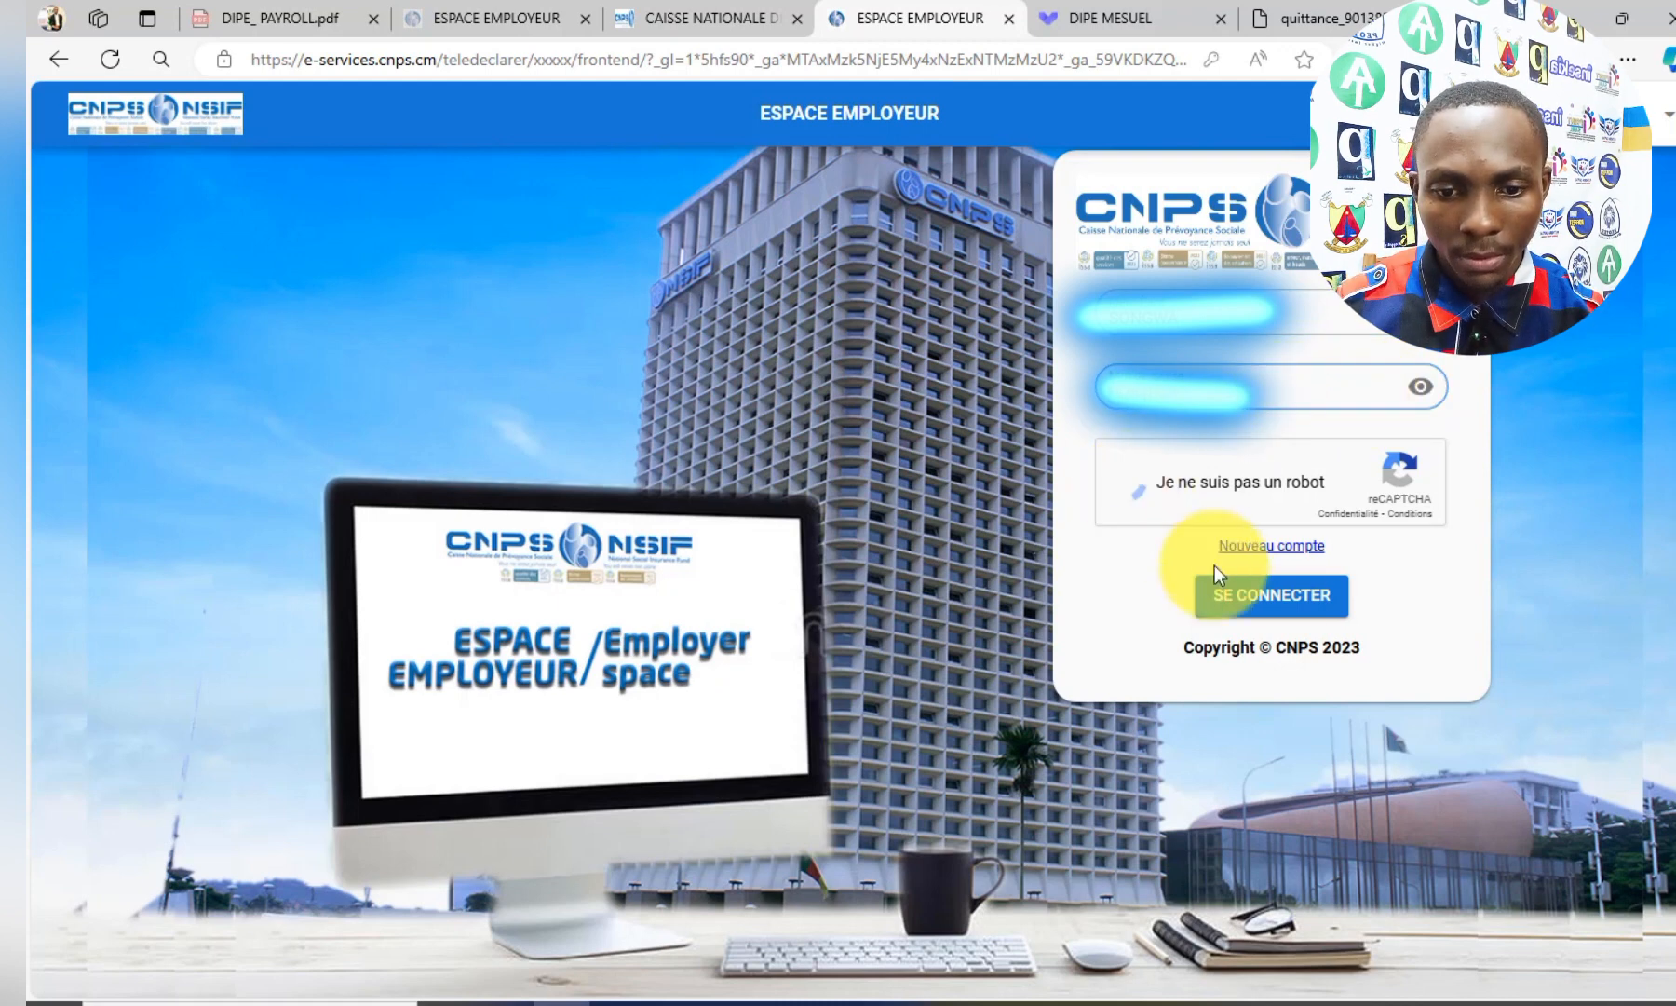
pyautogui.click(1275, 599)
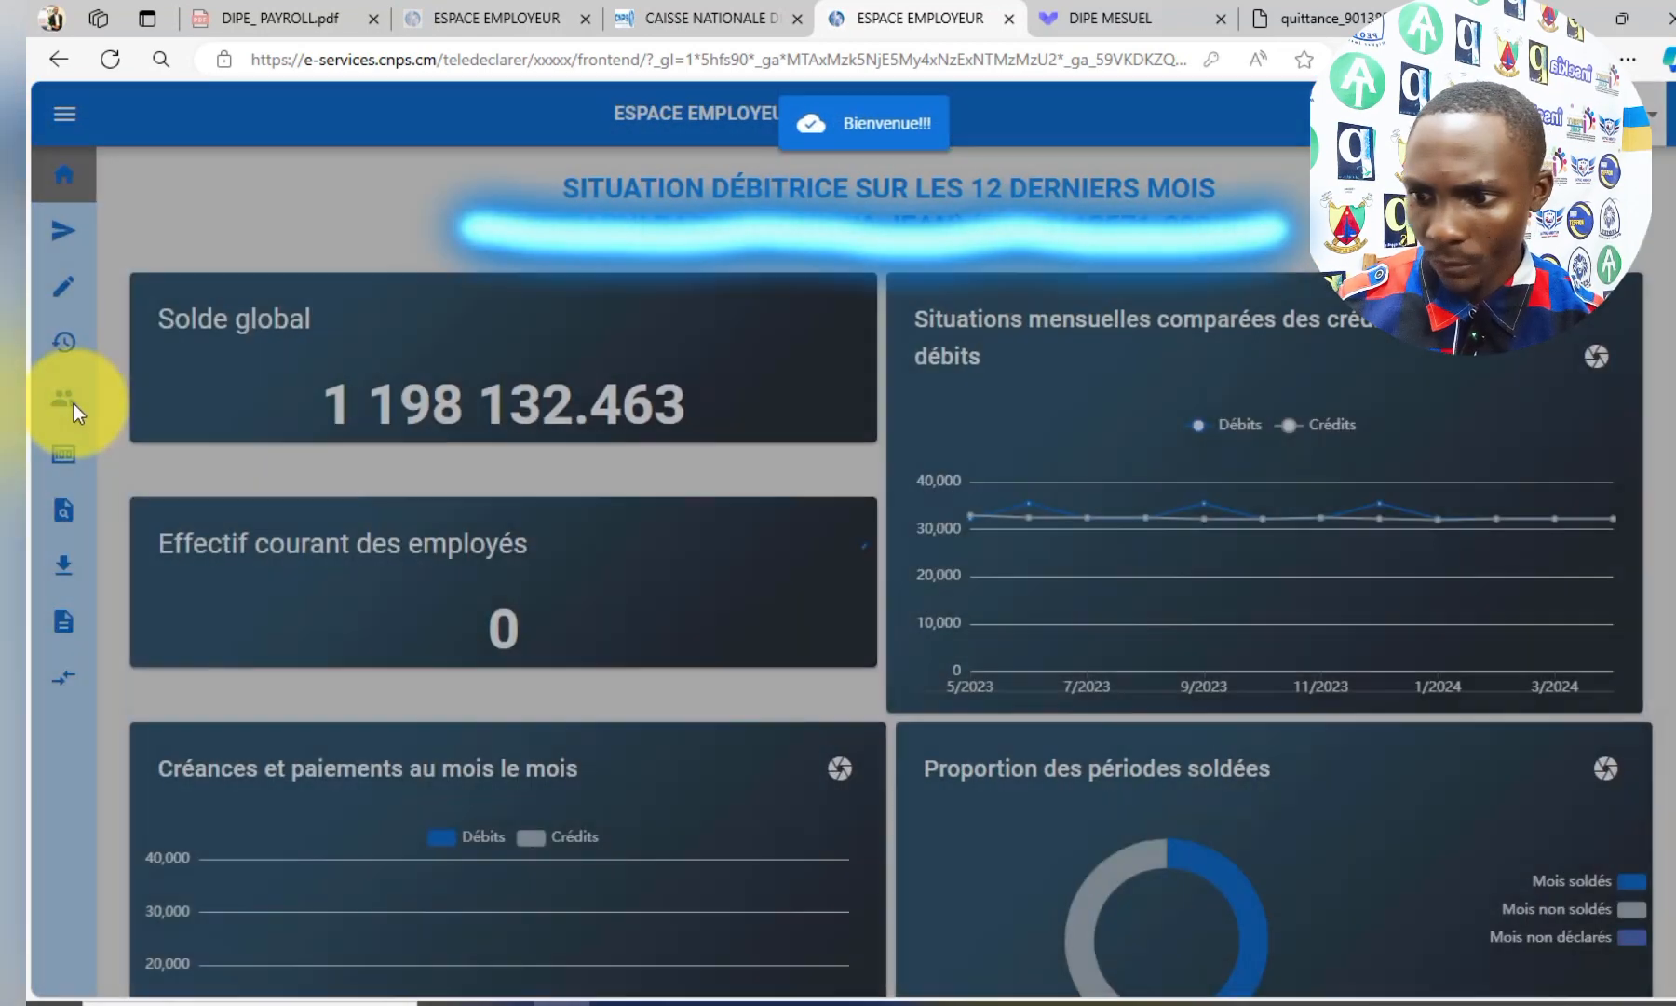
# Open the current workers list, type 000 in row 1's matricule, and select the first worker's matricule.
pyautogui.moveTo(72, 411)
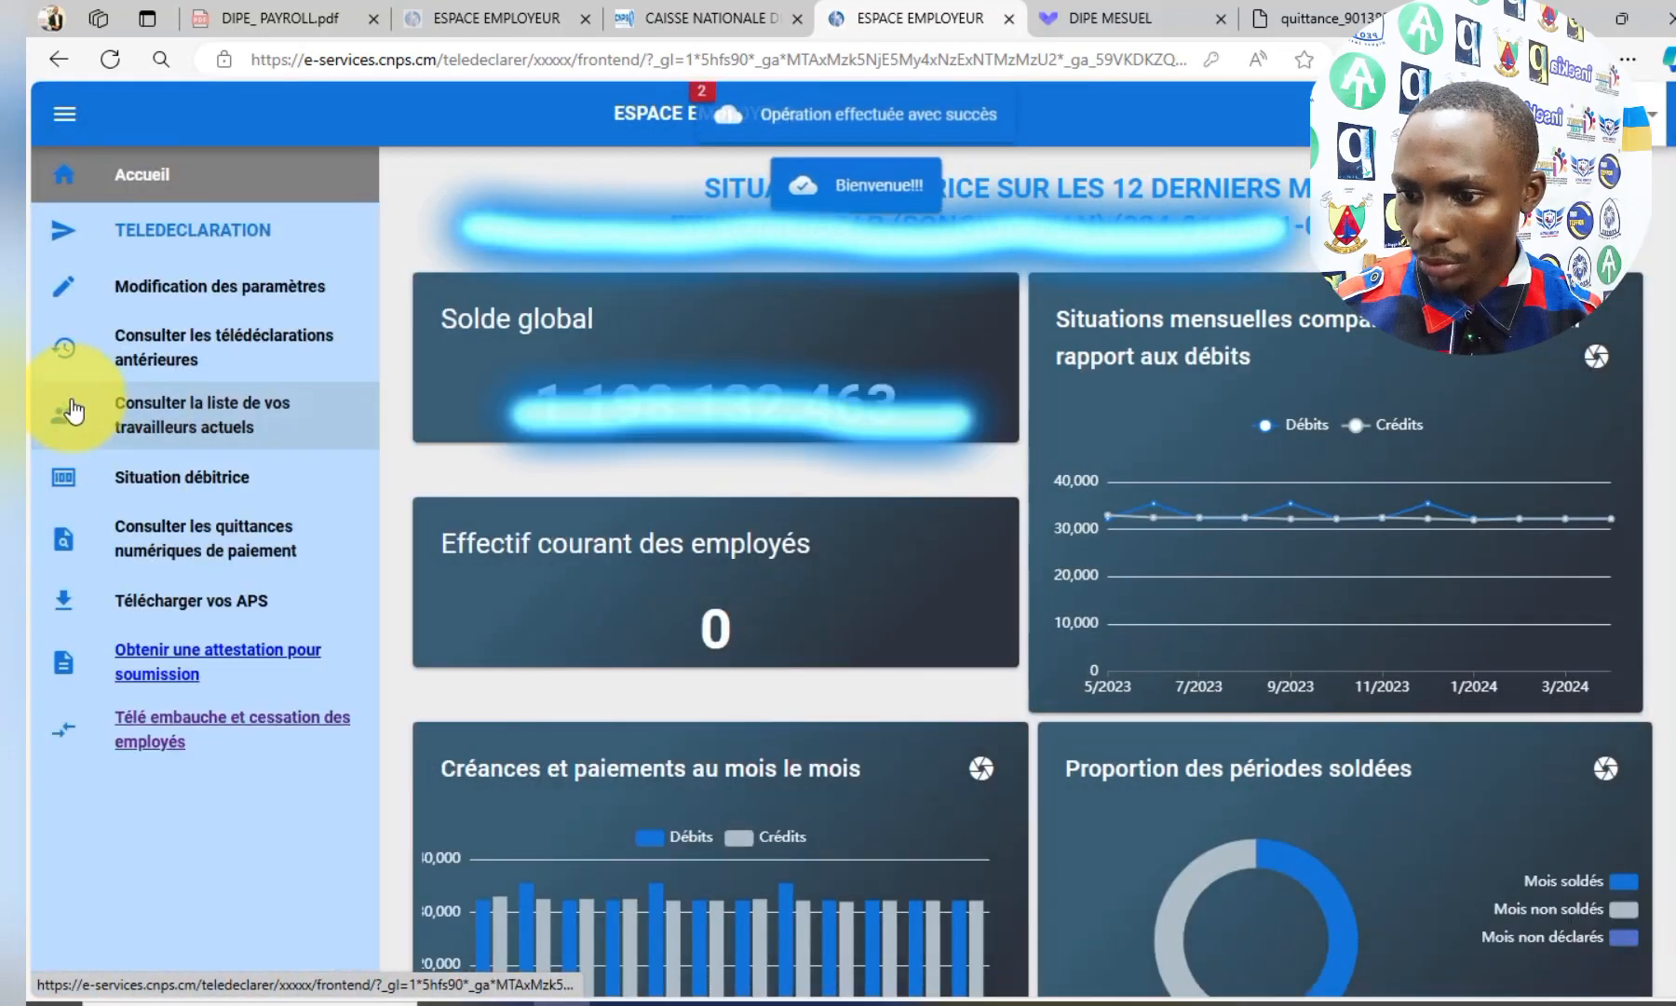
pyautogui.click(172, 424)
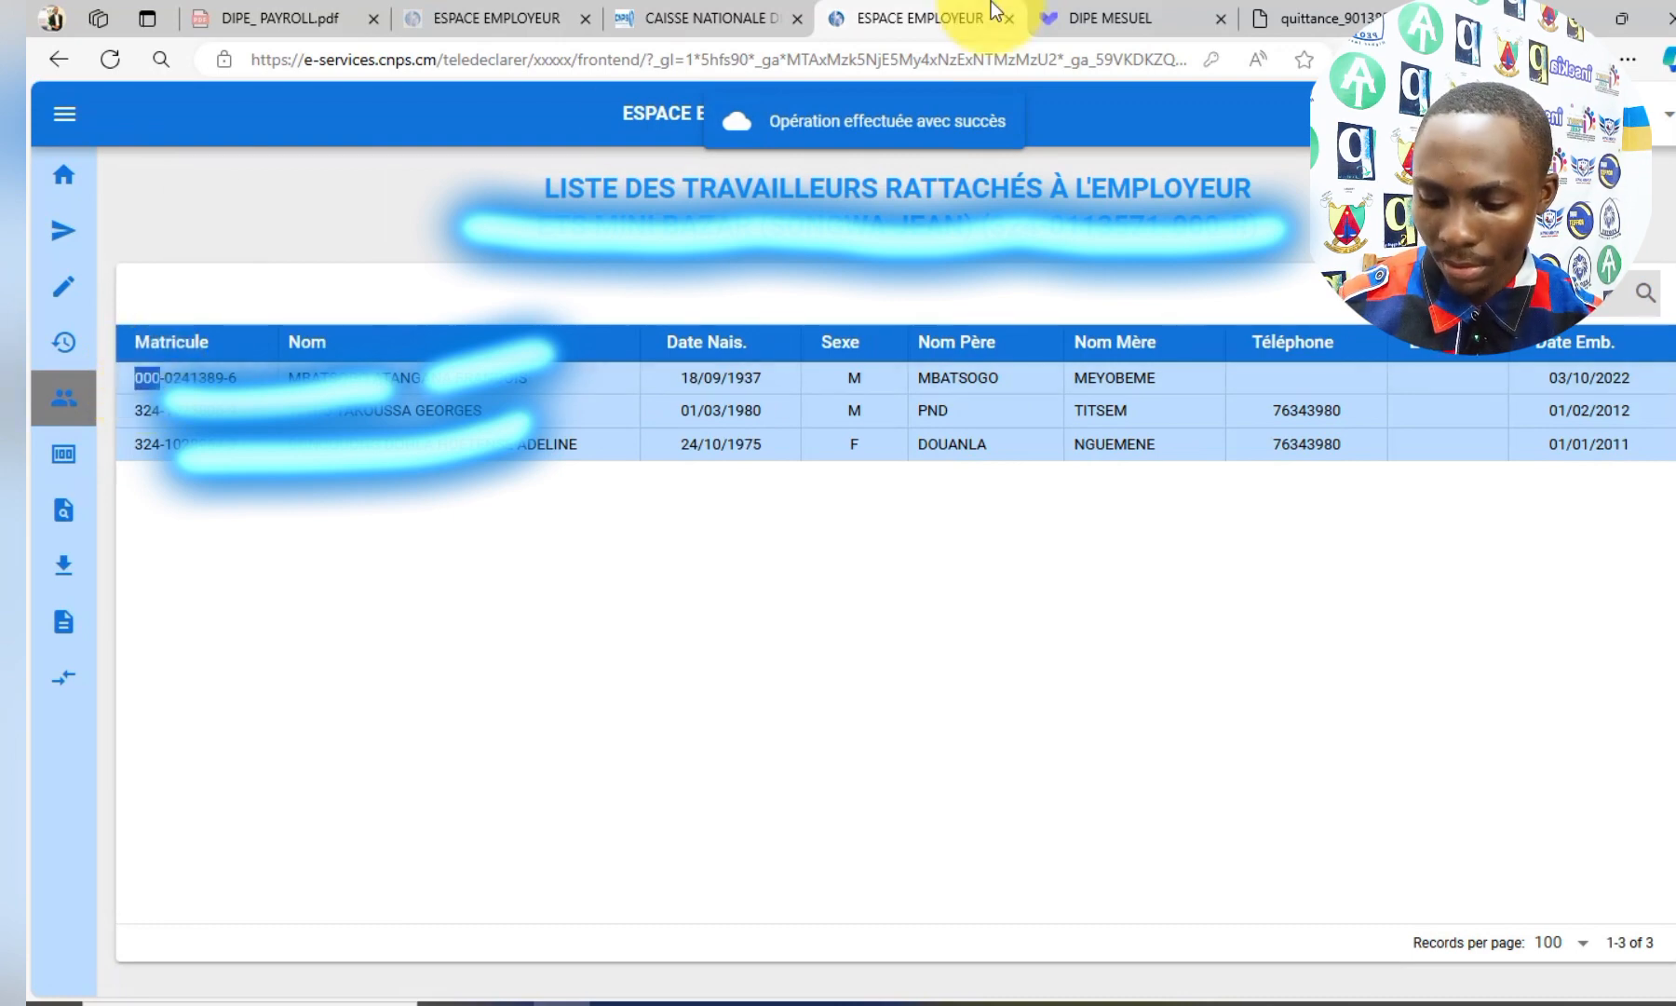
pyautogui.click(1156, 19)
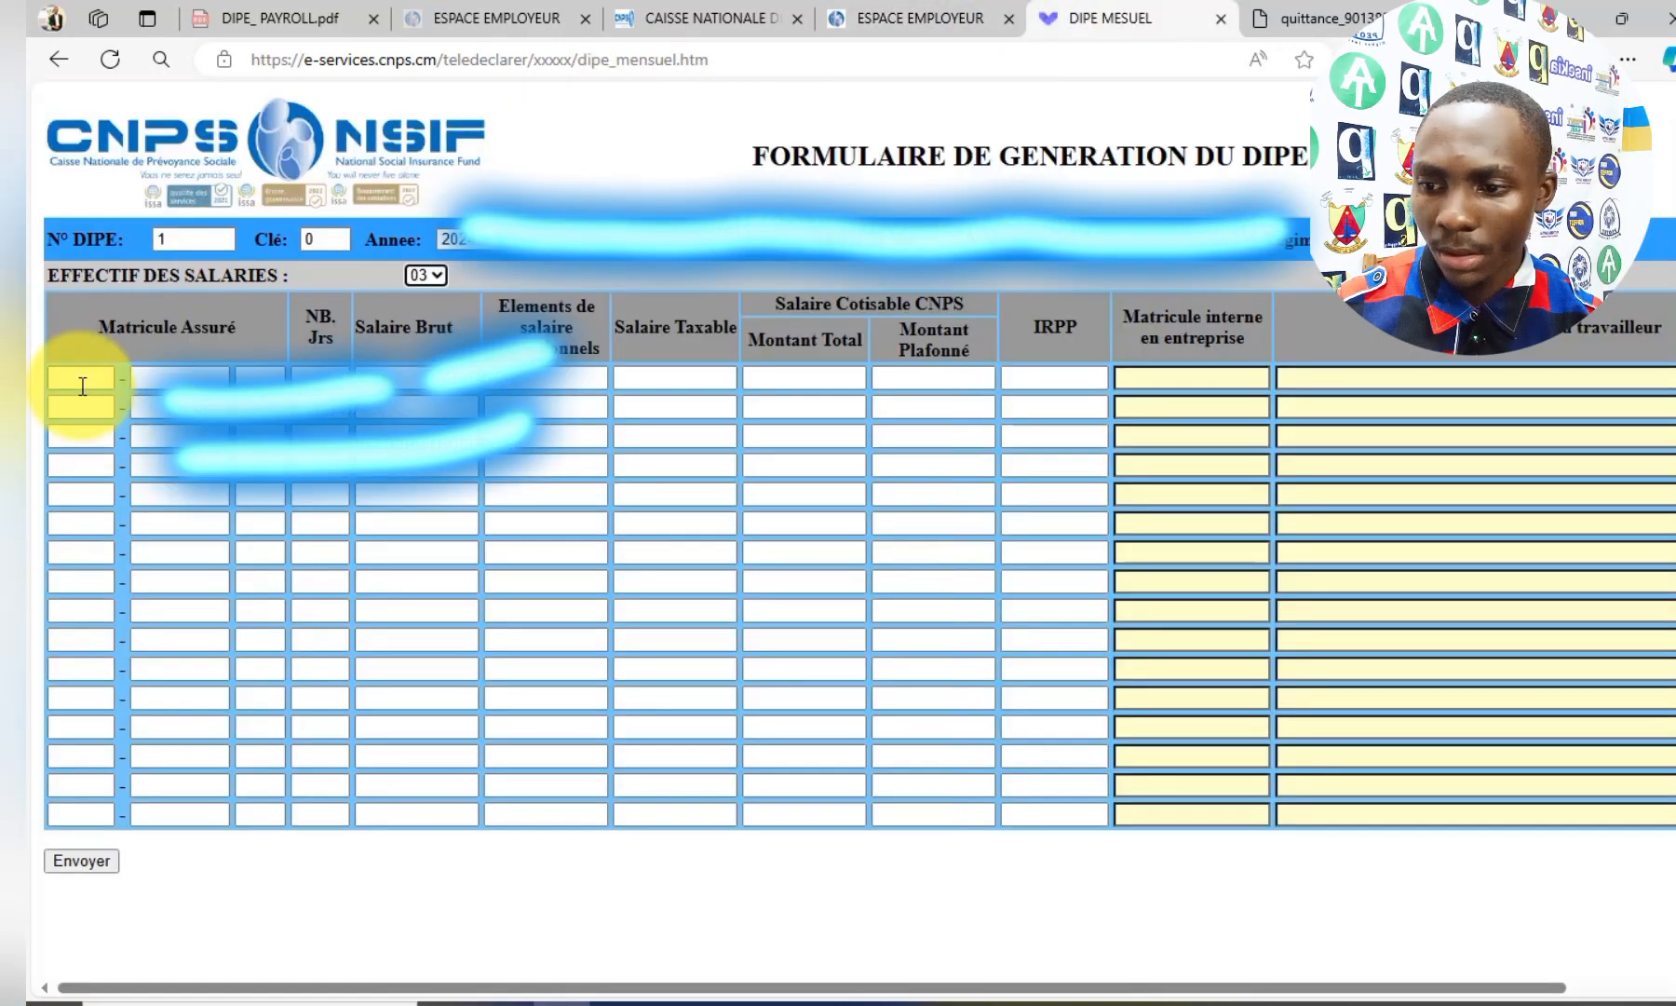
pyautogui.click(82, 380)
pyautogui.write('000')
pyautogui.click(172, 378)
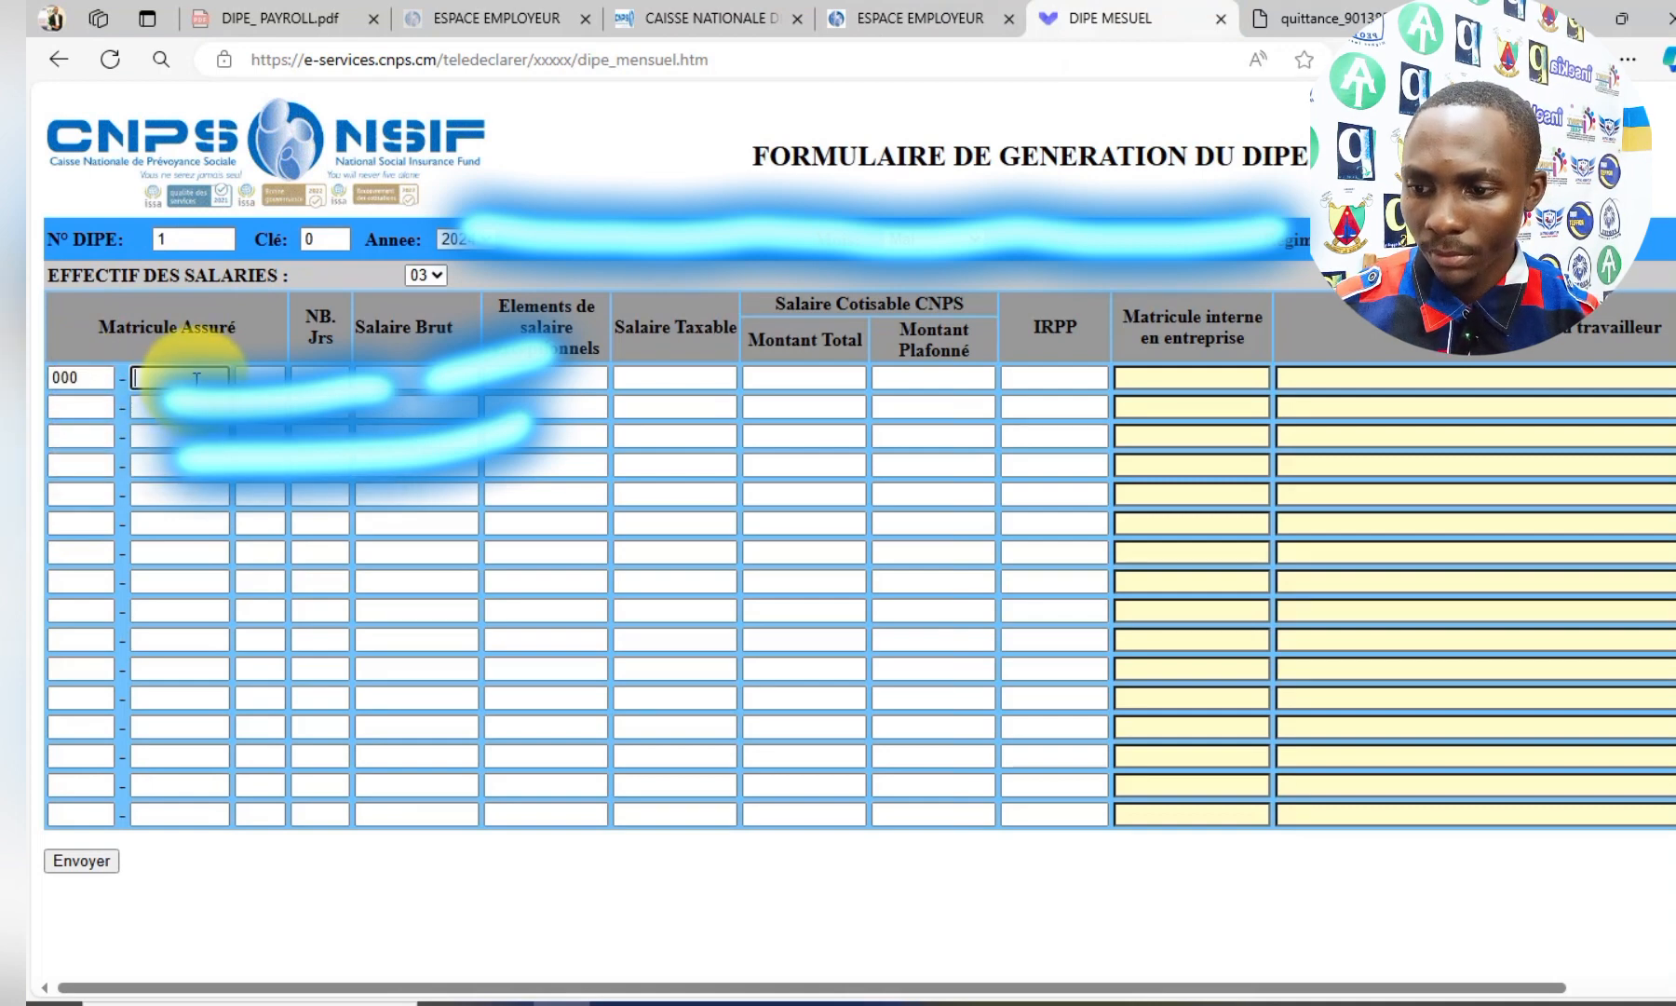
pyautogui.click(954, 21)
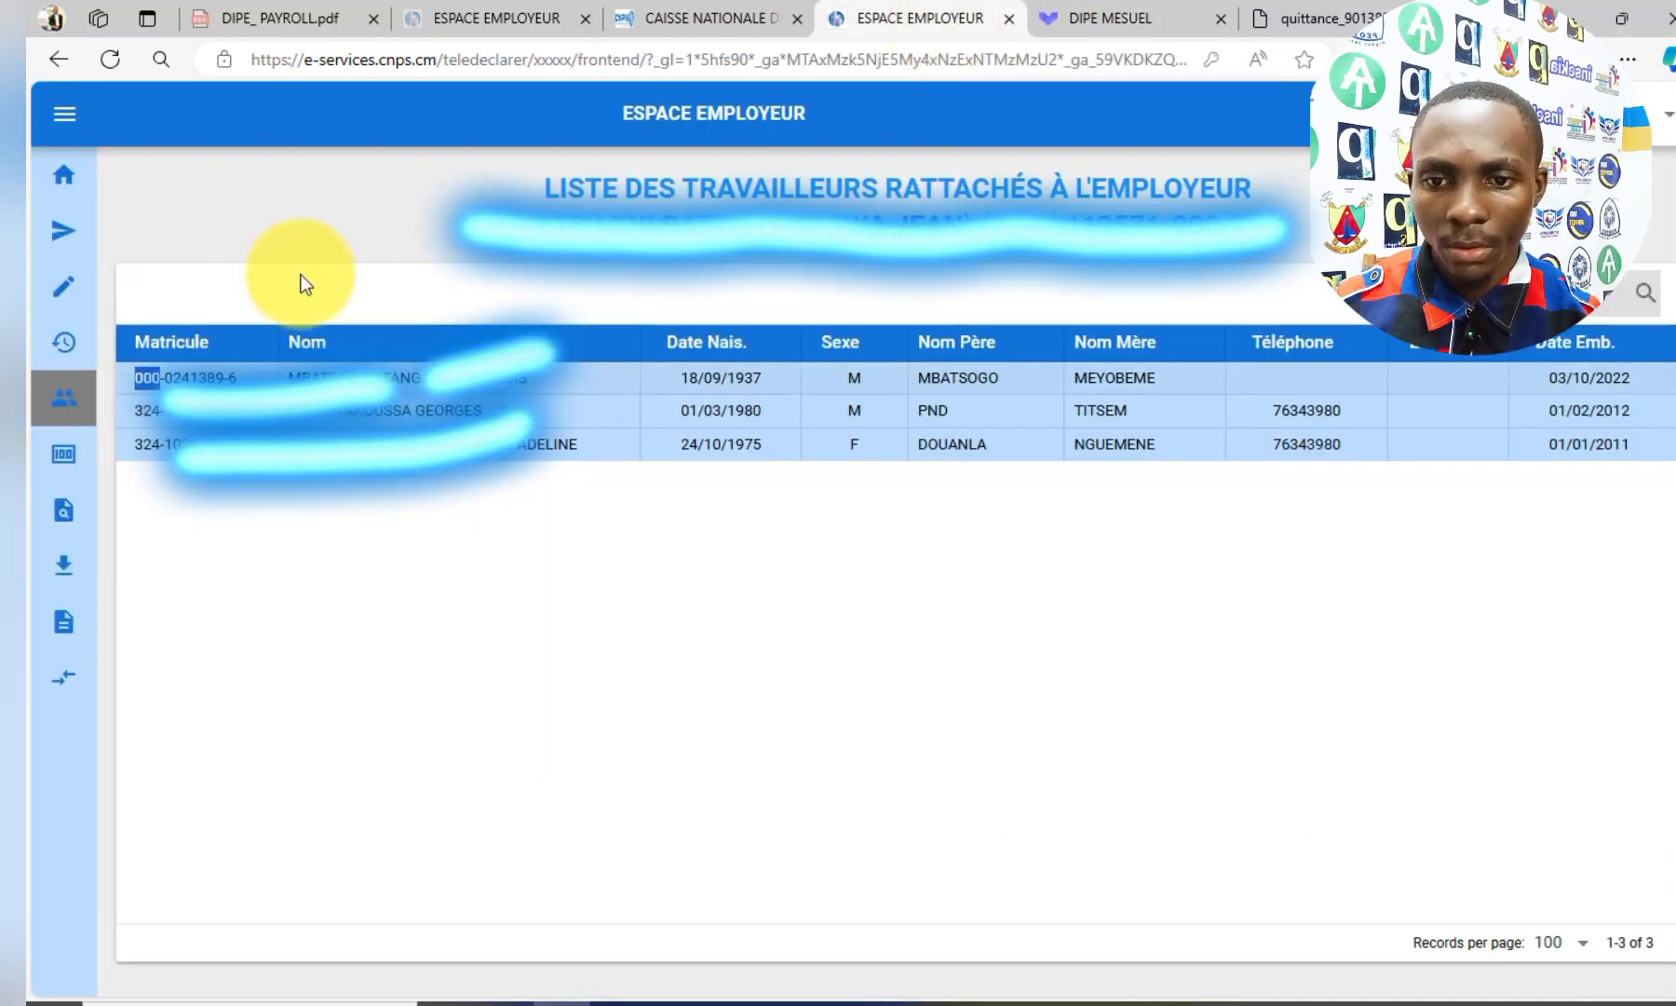
pyautogui.moveTo(135, 377); pyautogui.dragTo(226, 372)
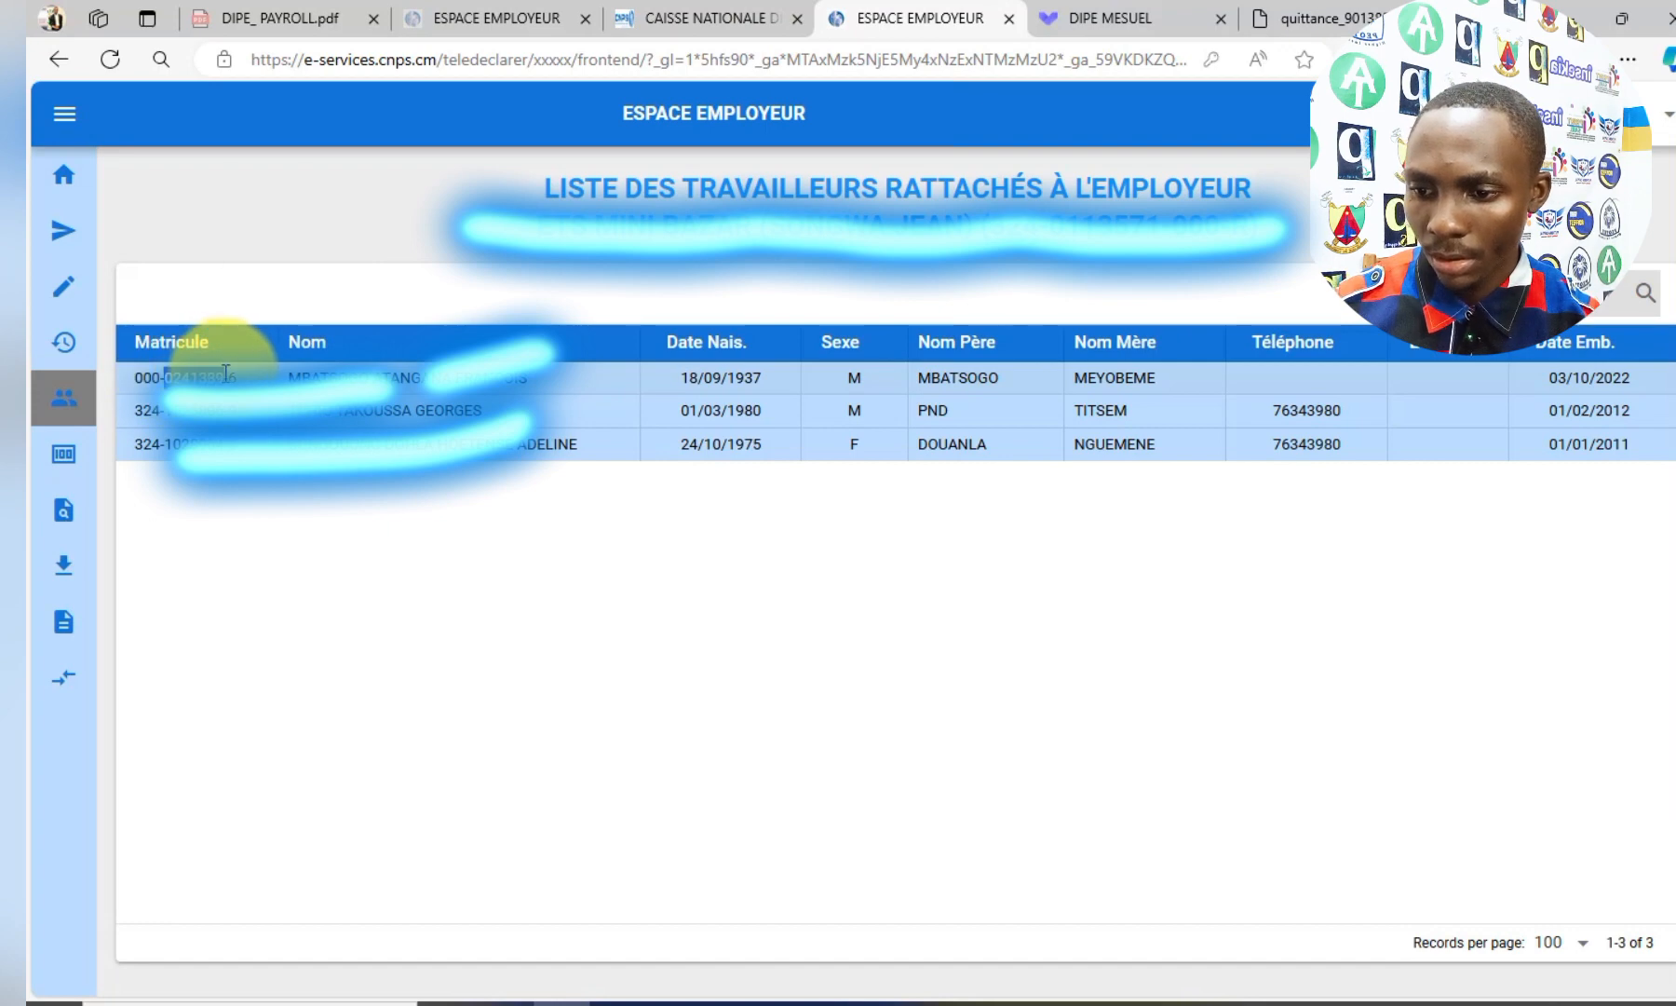
# Complete row 1's matricule with key 6, set 20 days worked and gross salary 60000.
pyautogui.click(1091, 18)
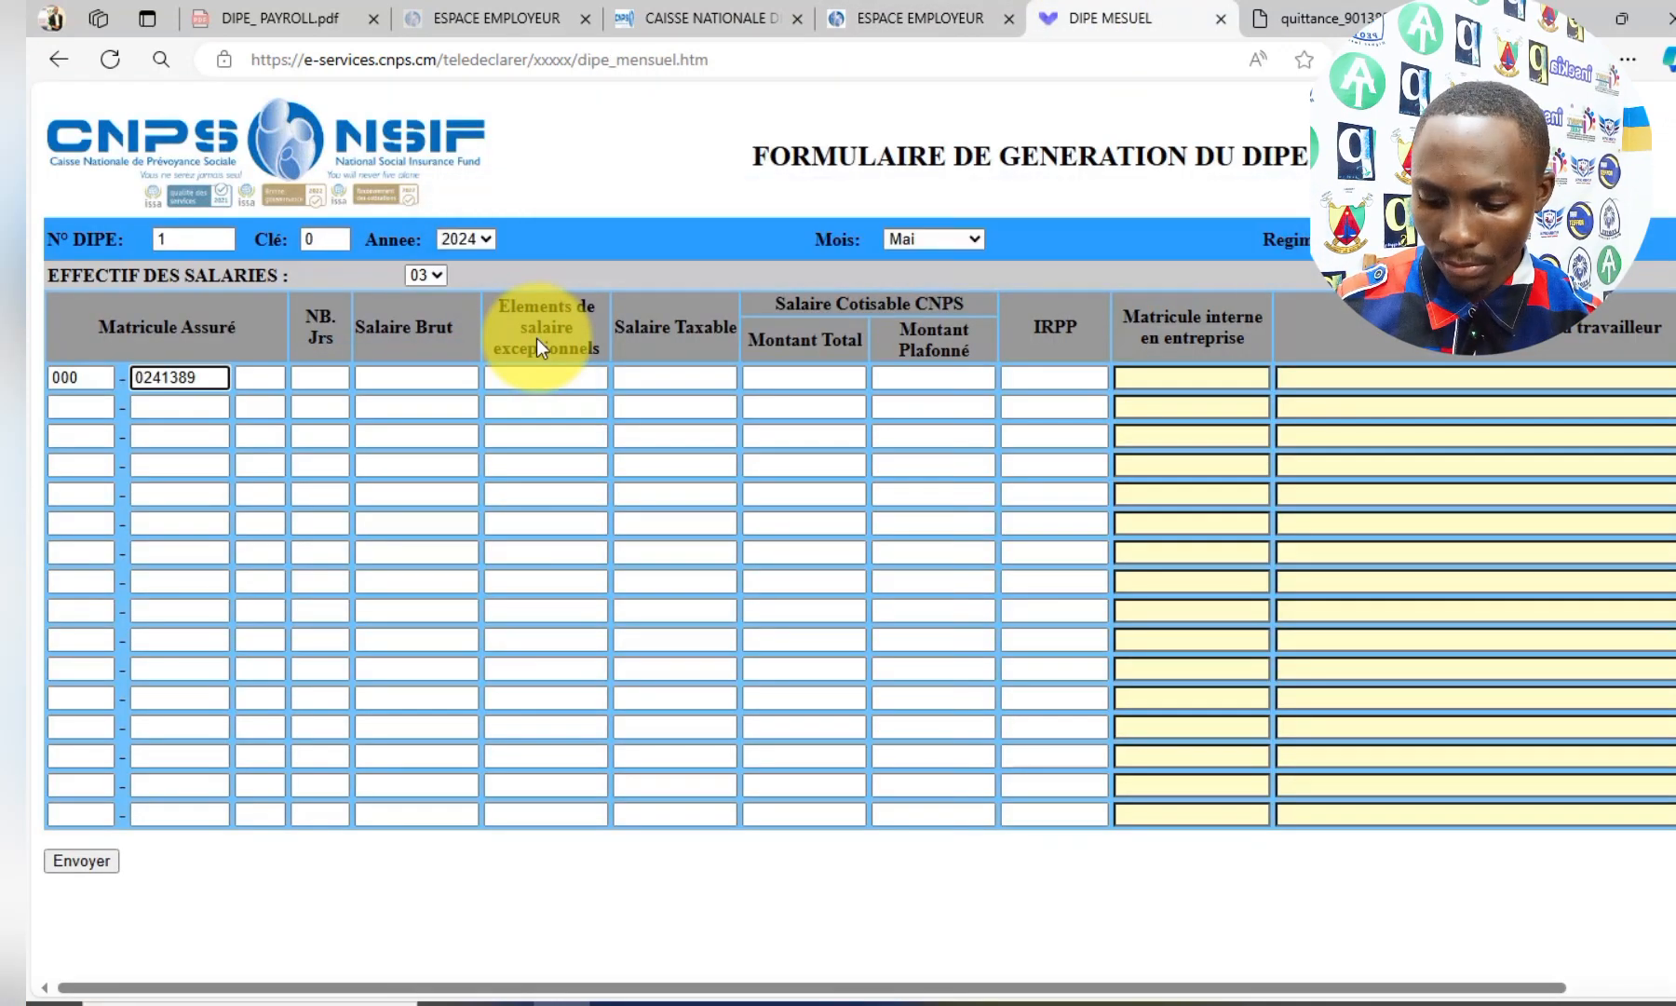
pyautogui.press('Tab')
pyautogui.write('6')
pyautogui.press('Tab')
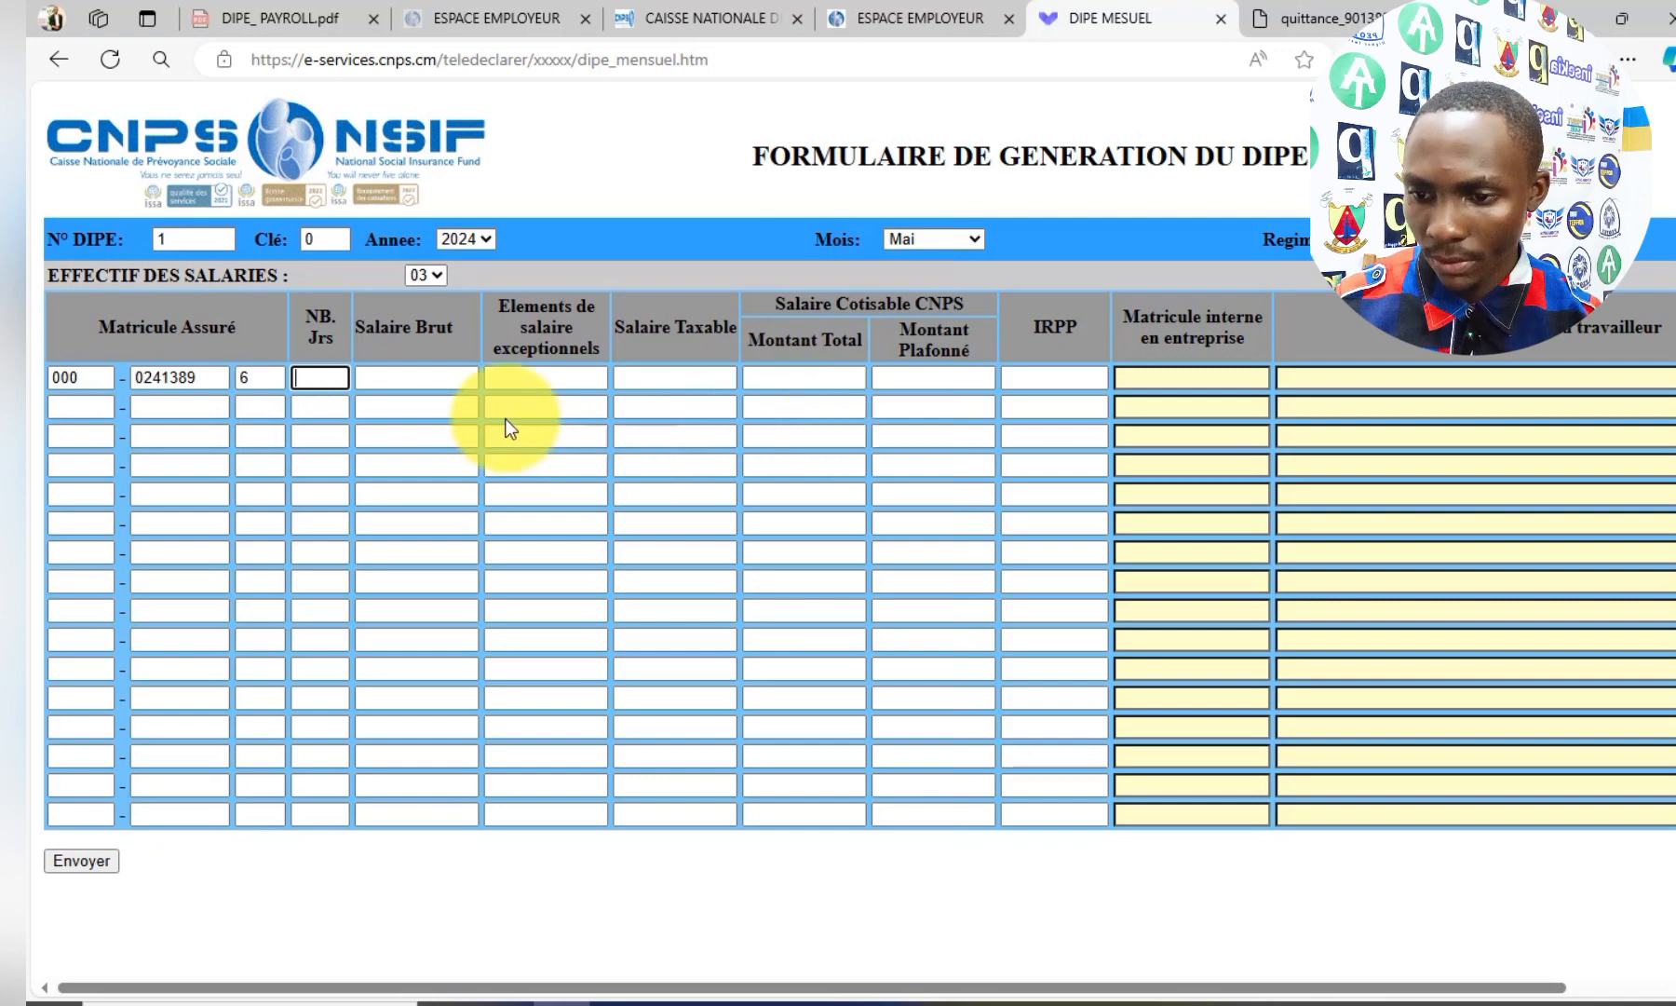
pyautogui.click(333, 378)
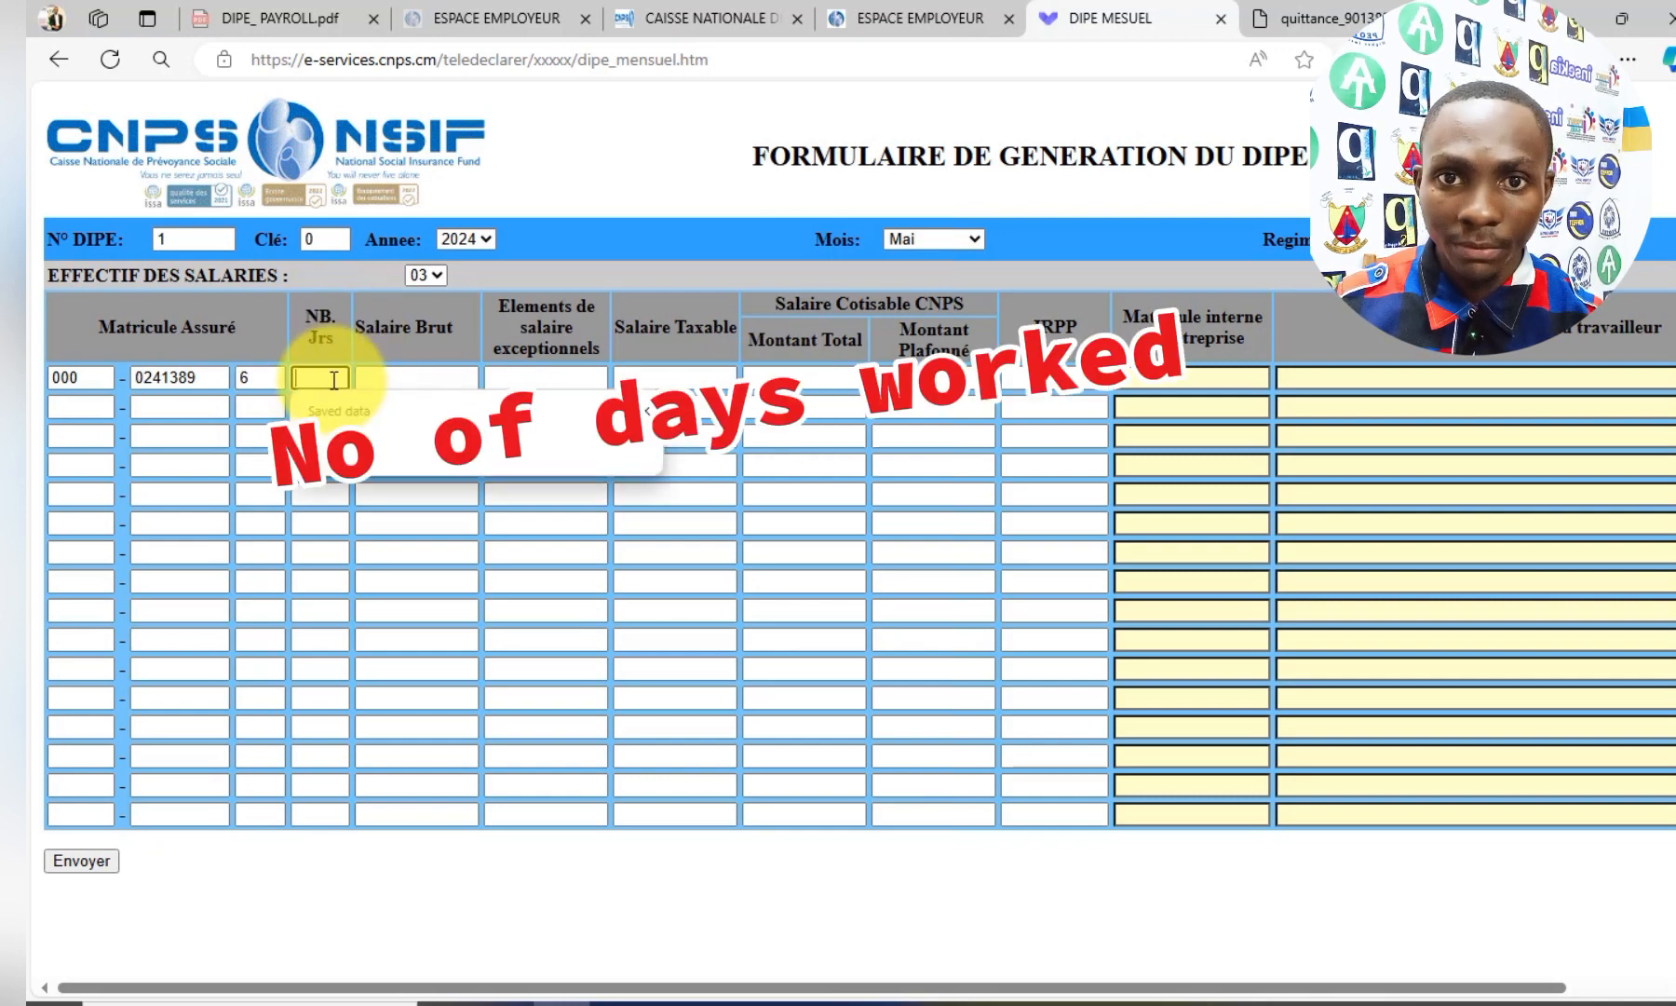
pyautogui.press('Down')
pyautogui.press('Return')
pyautogui.press('Tab')
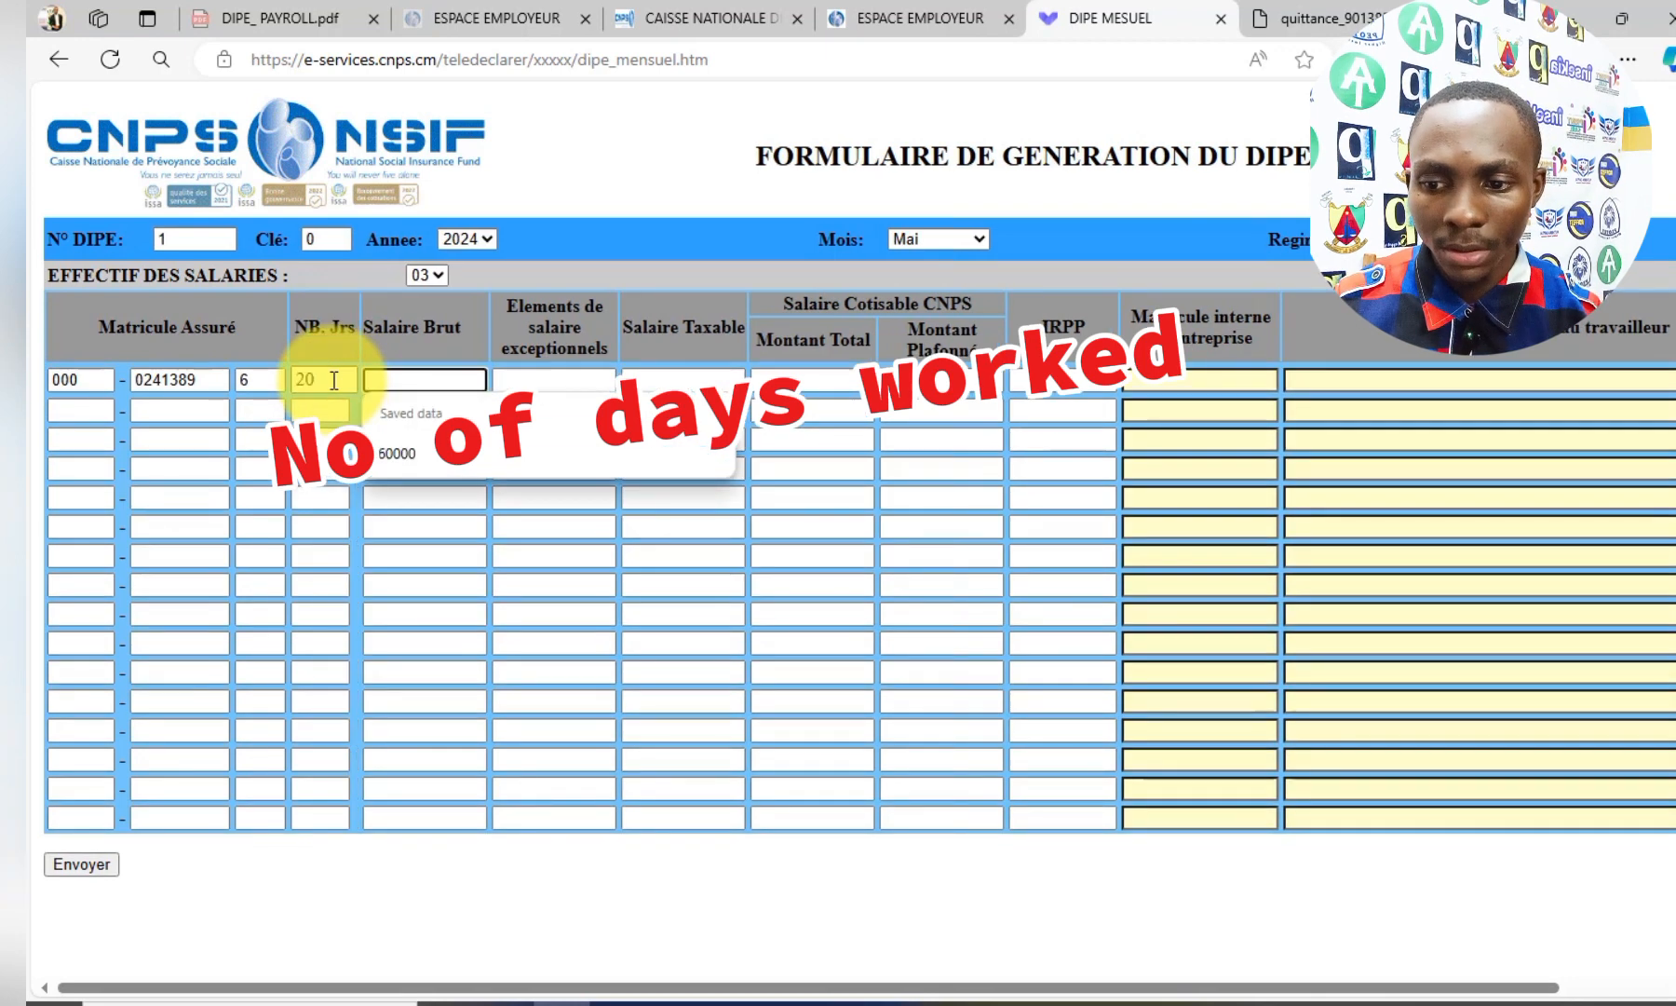
pyautogui.click(416, 452)
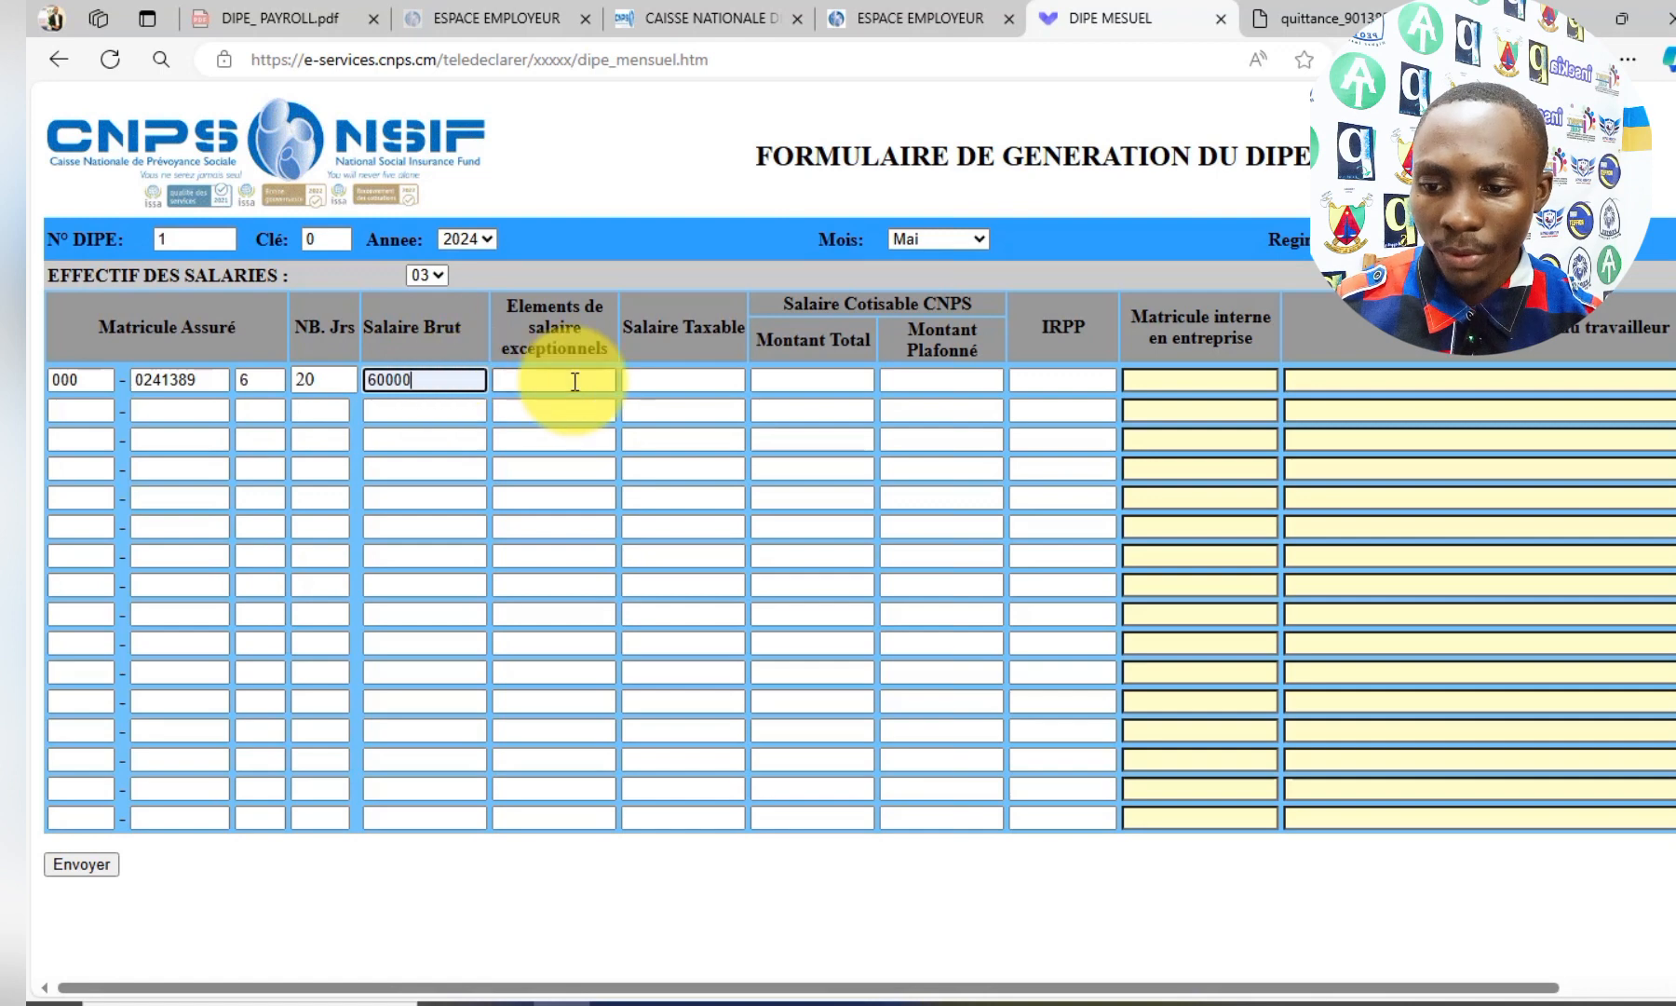
# Enter exceptional elements 0, taxable and capped salary 60000, IRPP 0, and internal number 01.
pyautogui.click(577, 380)
pyautogui.write('0')
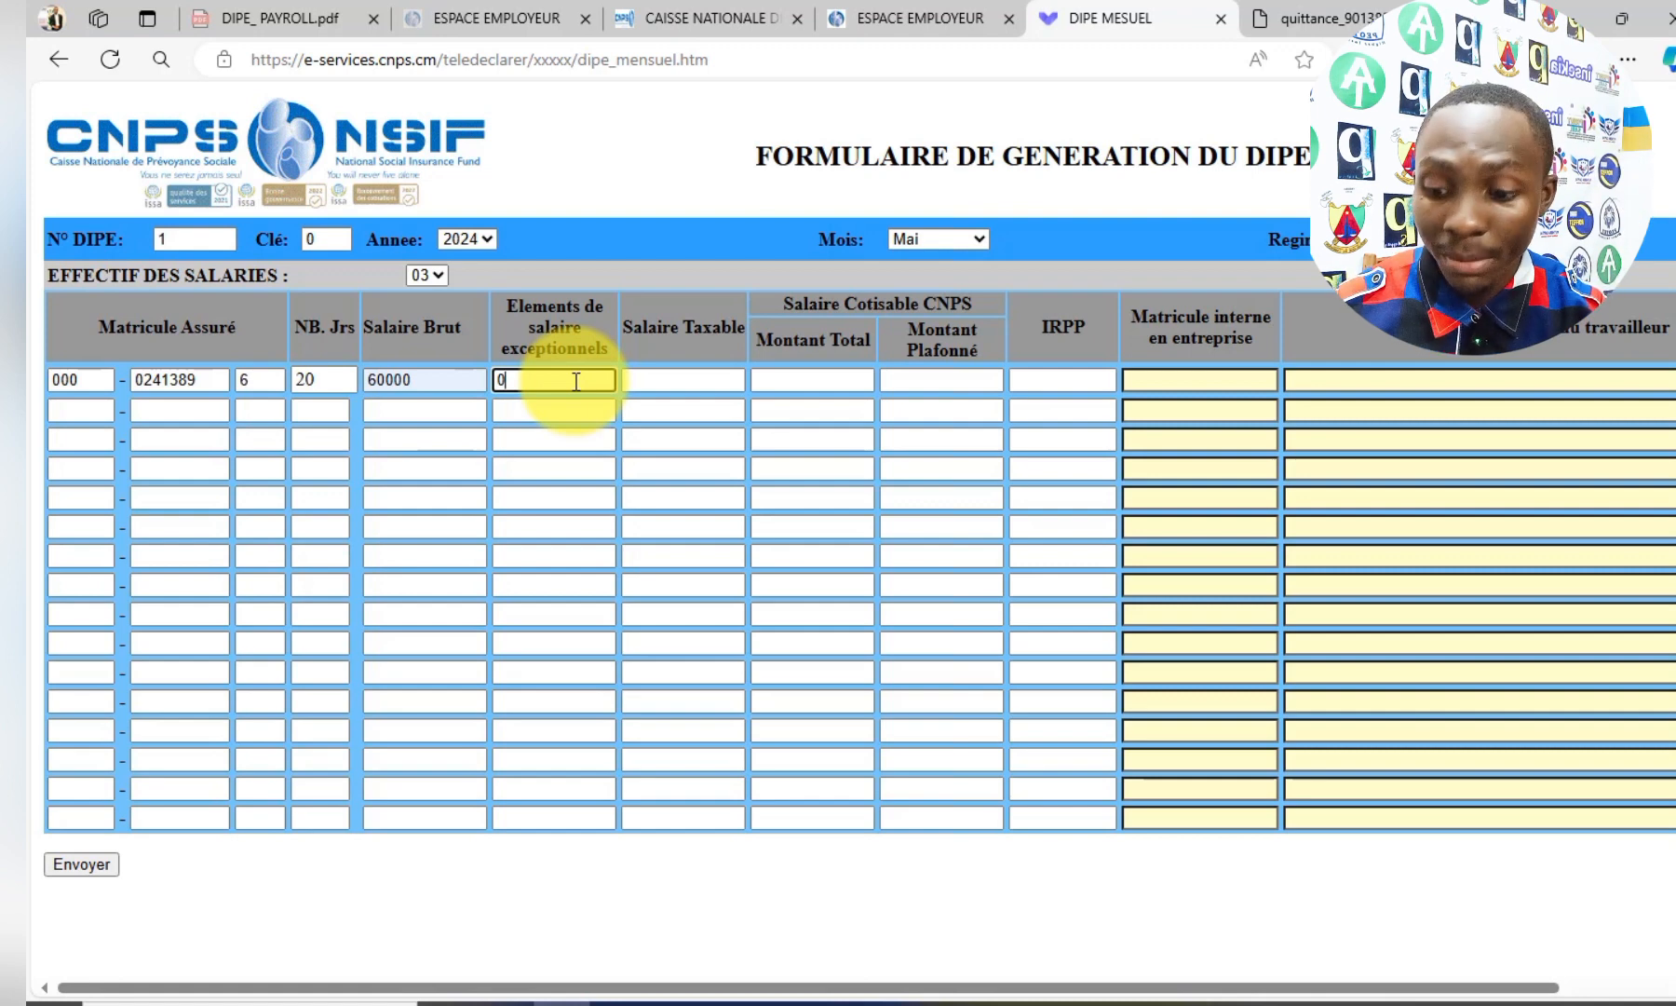
pyautogui.press('Tab')
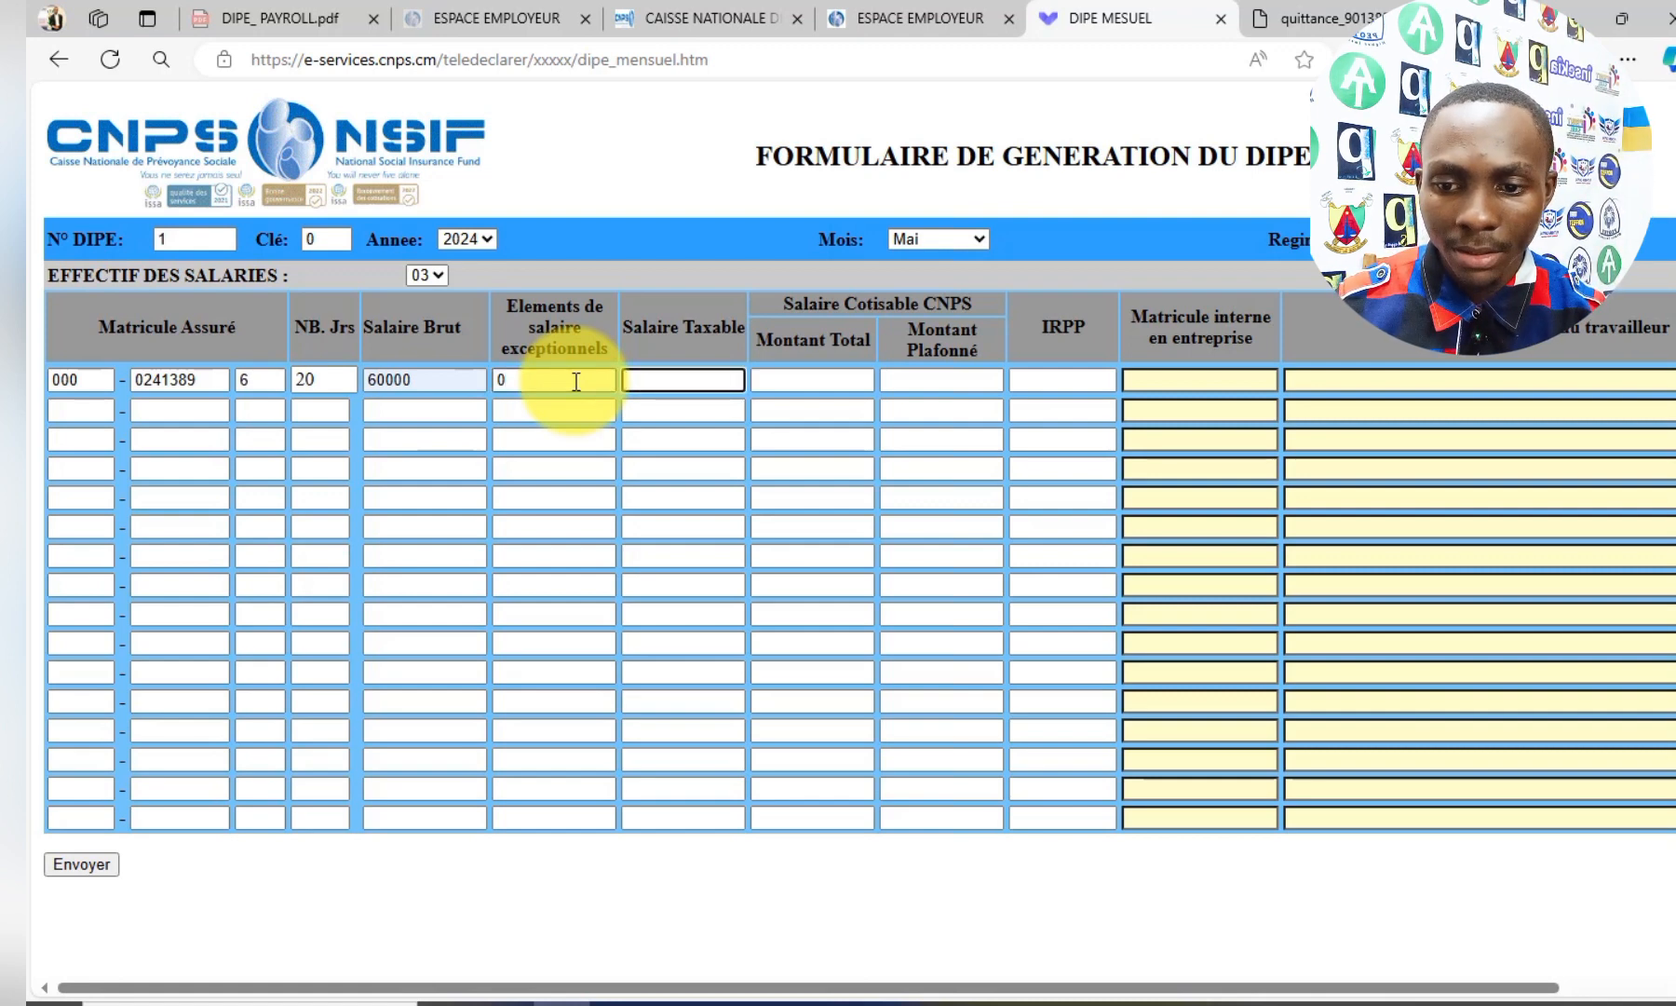
pyautogui.write('60000')
pyautogui.press('Tab')
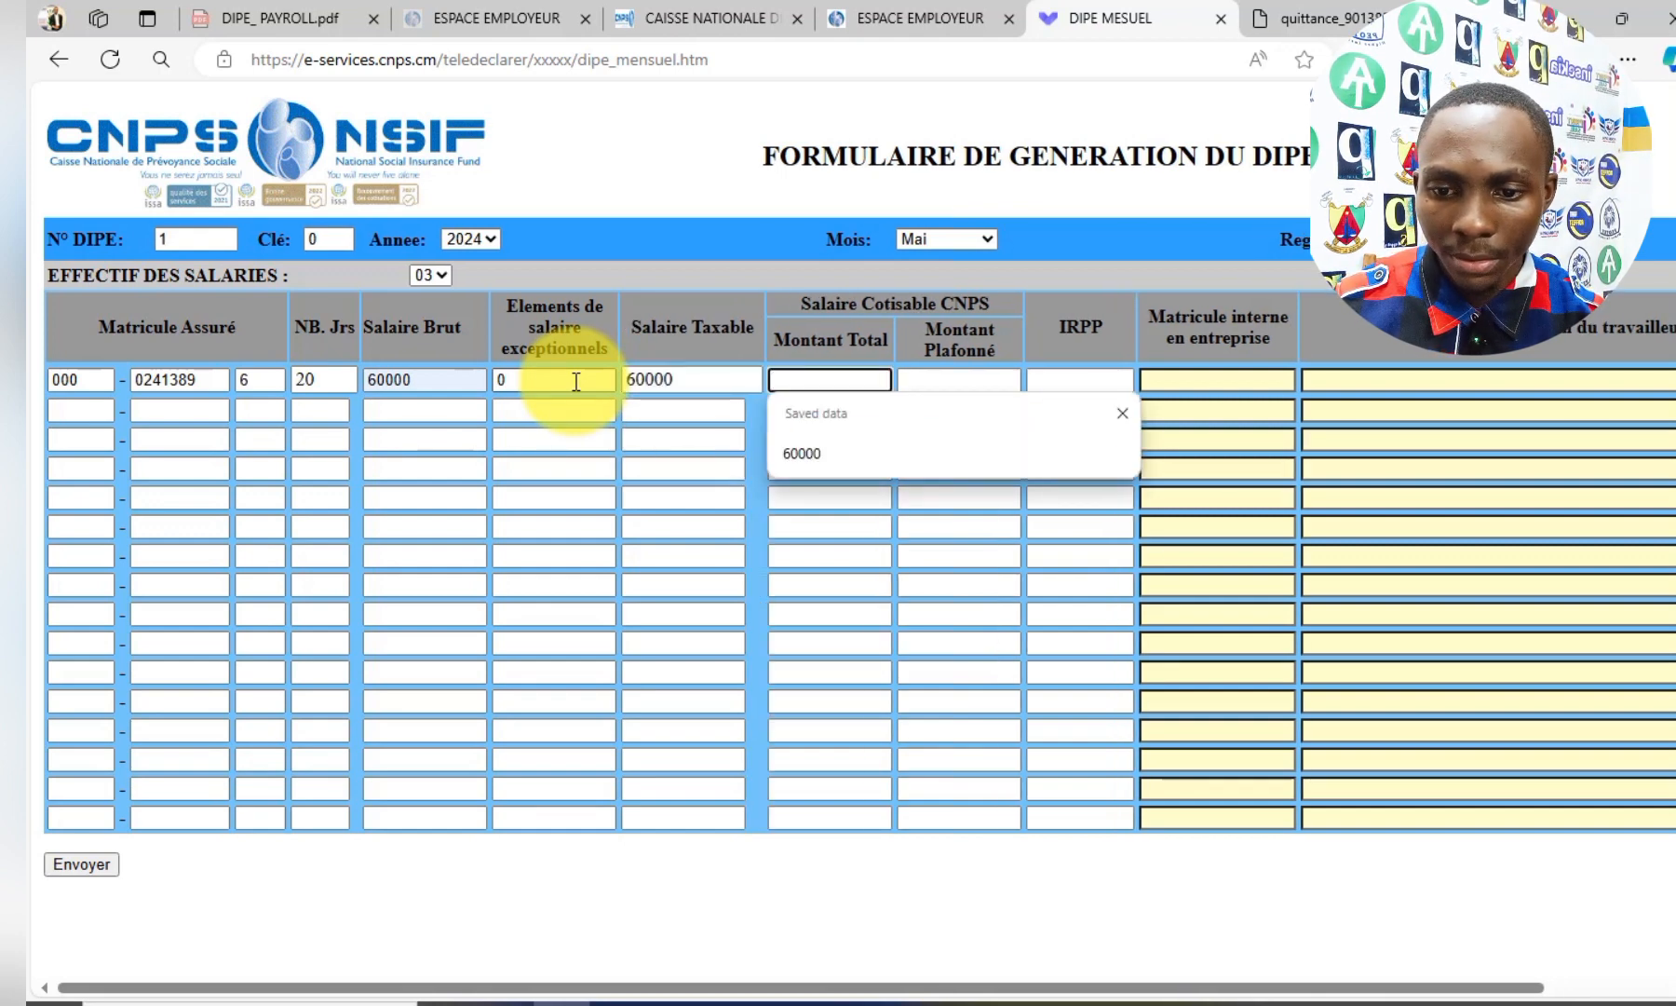
pyautogui.write('6')
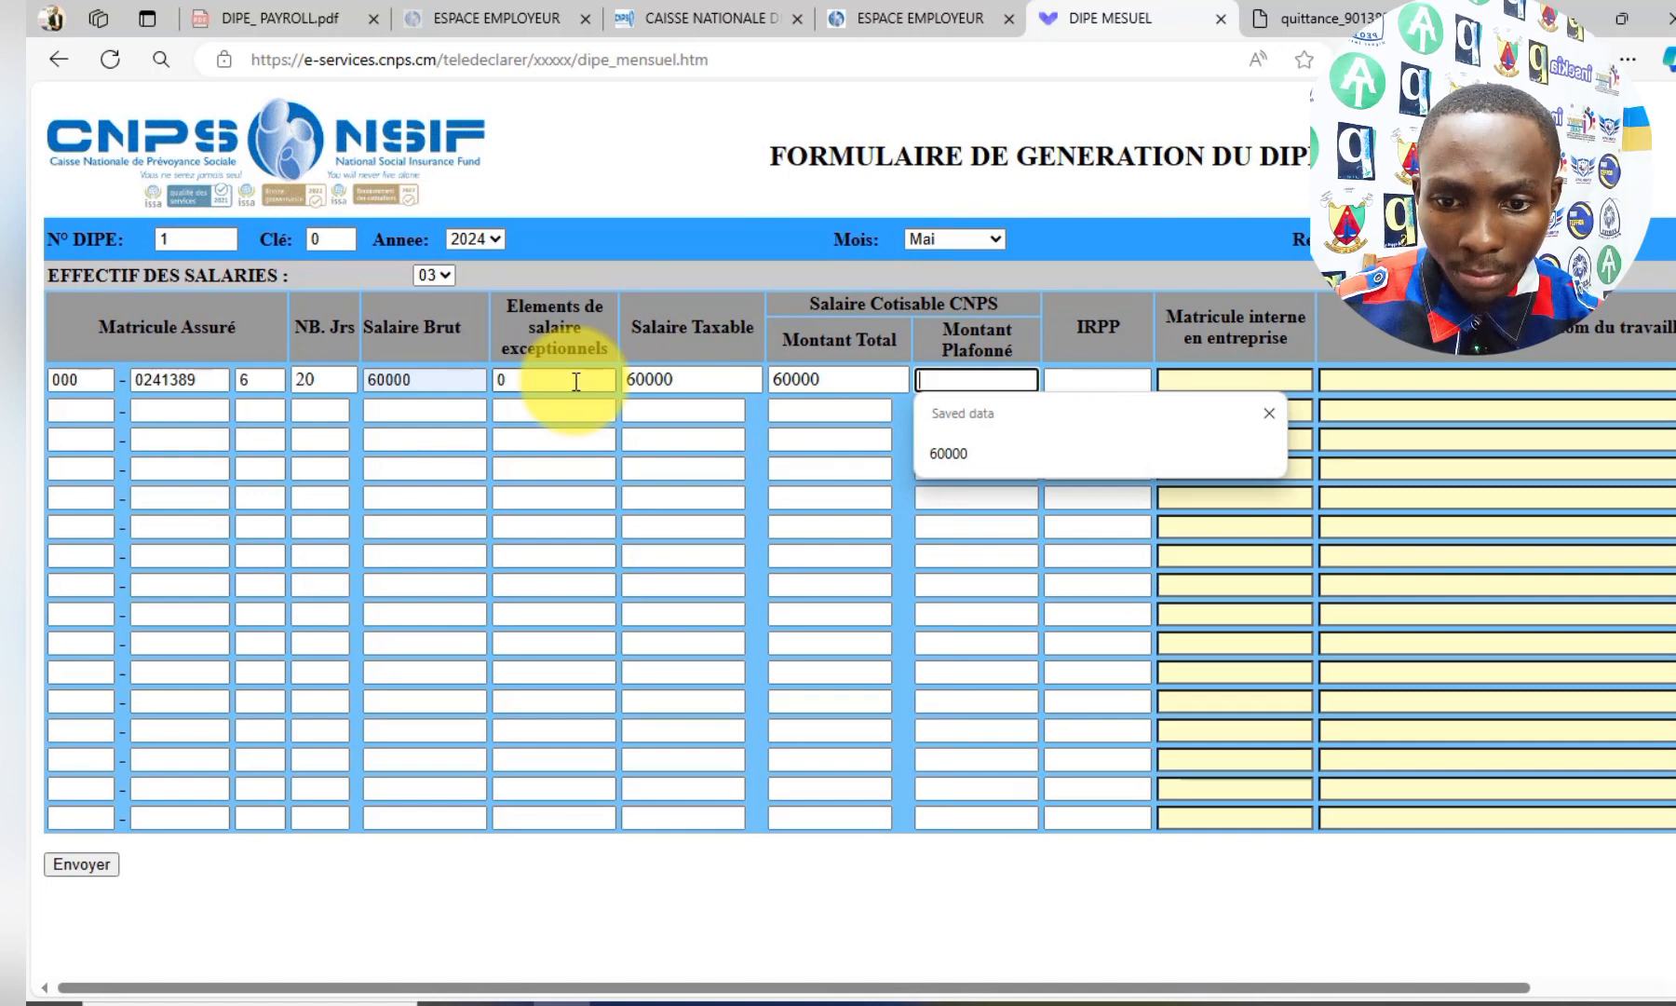
pyautogui.write('60000')
pyautogui.press('Tab')
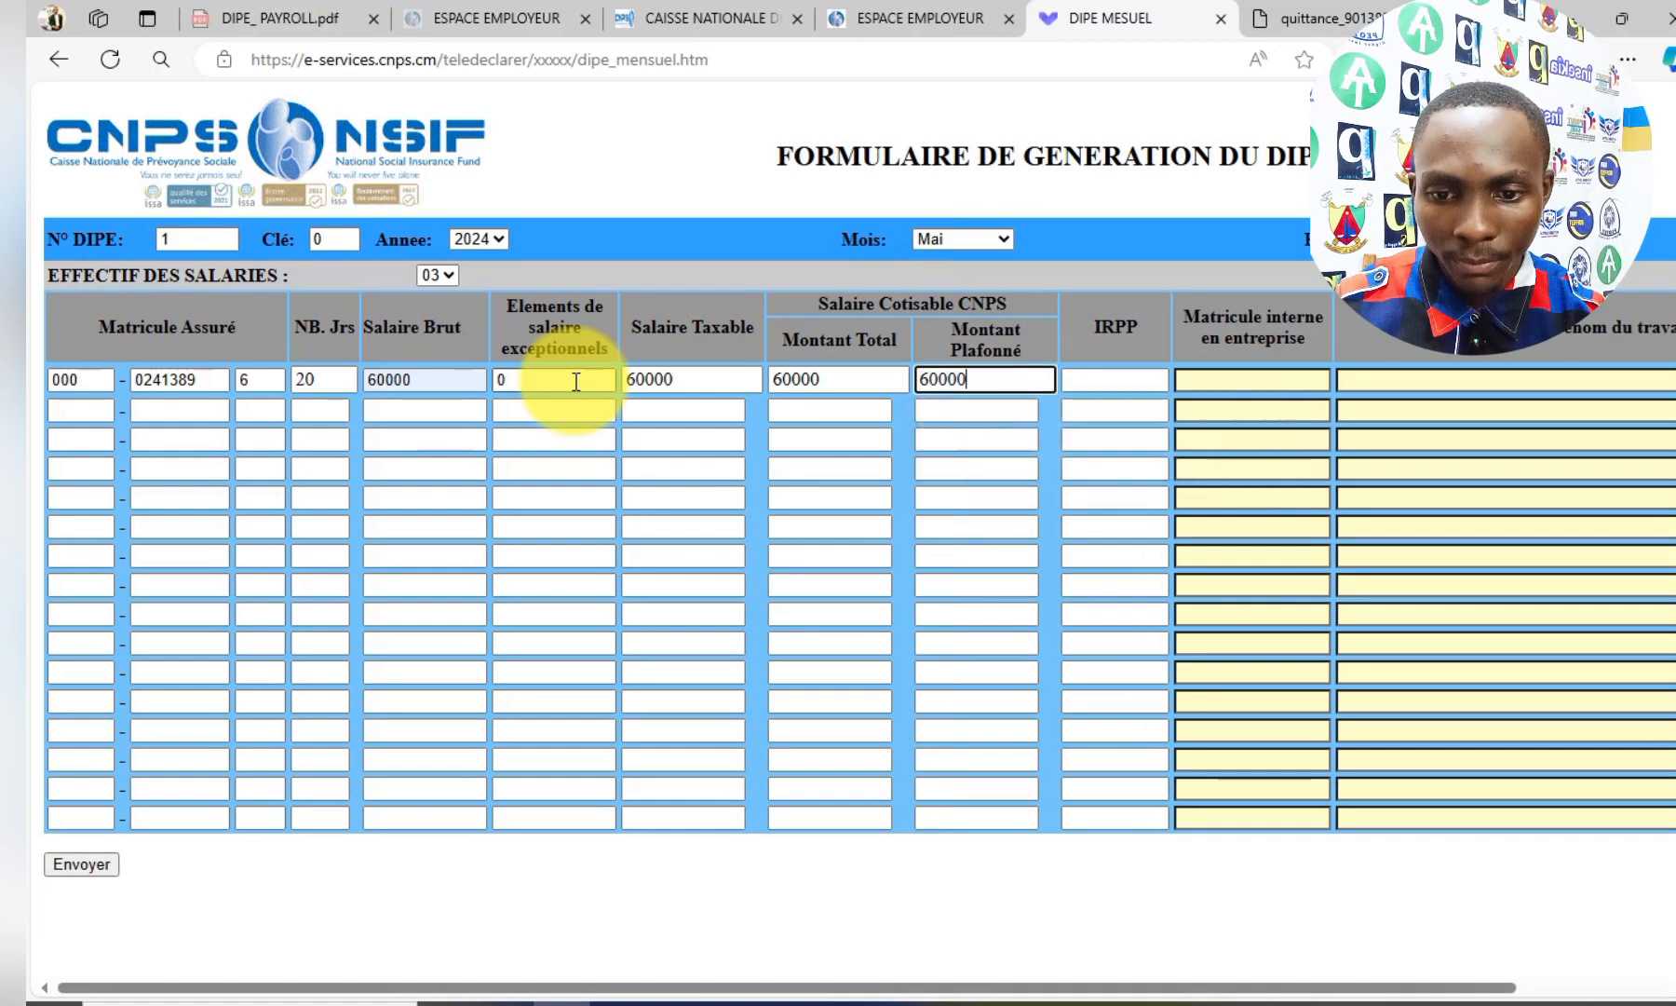
pyautogui.write('0')
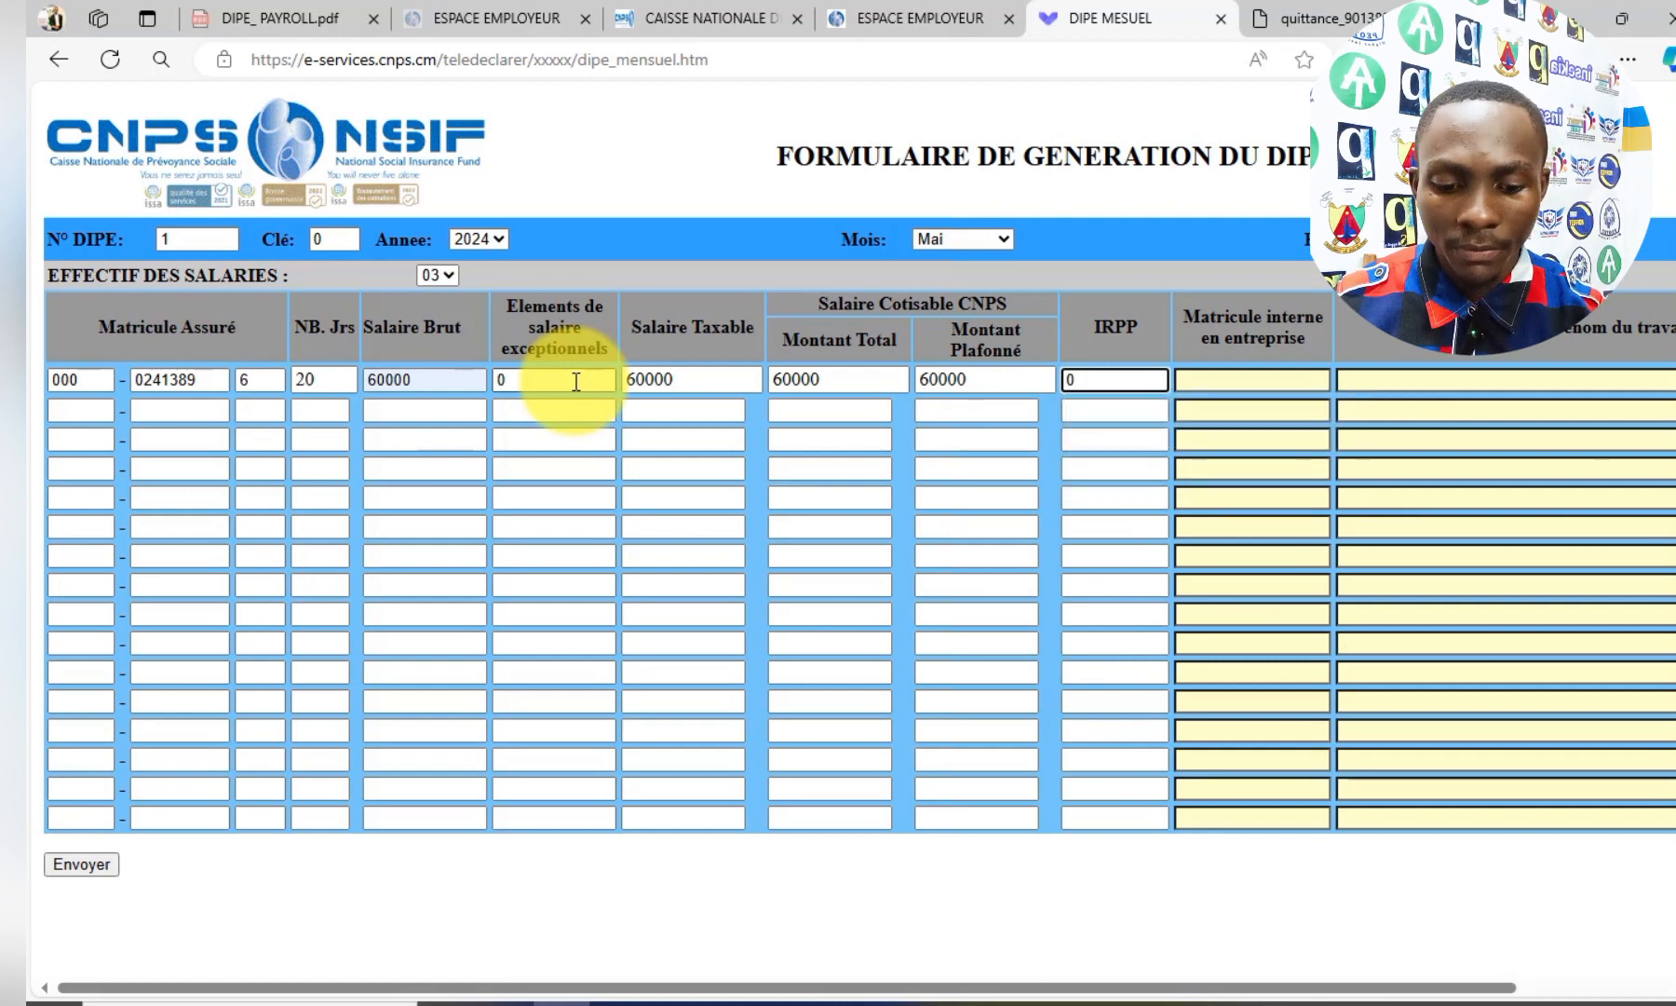
pyautogui.press('Tab')
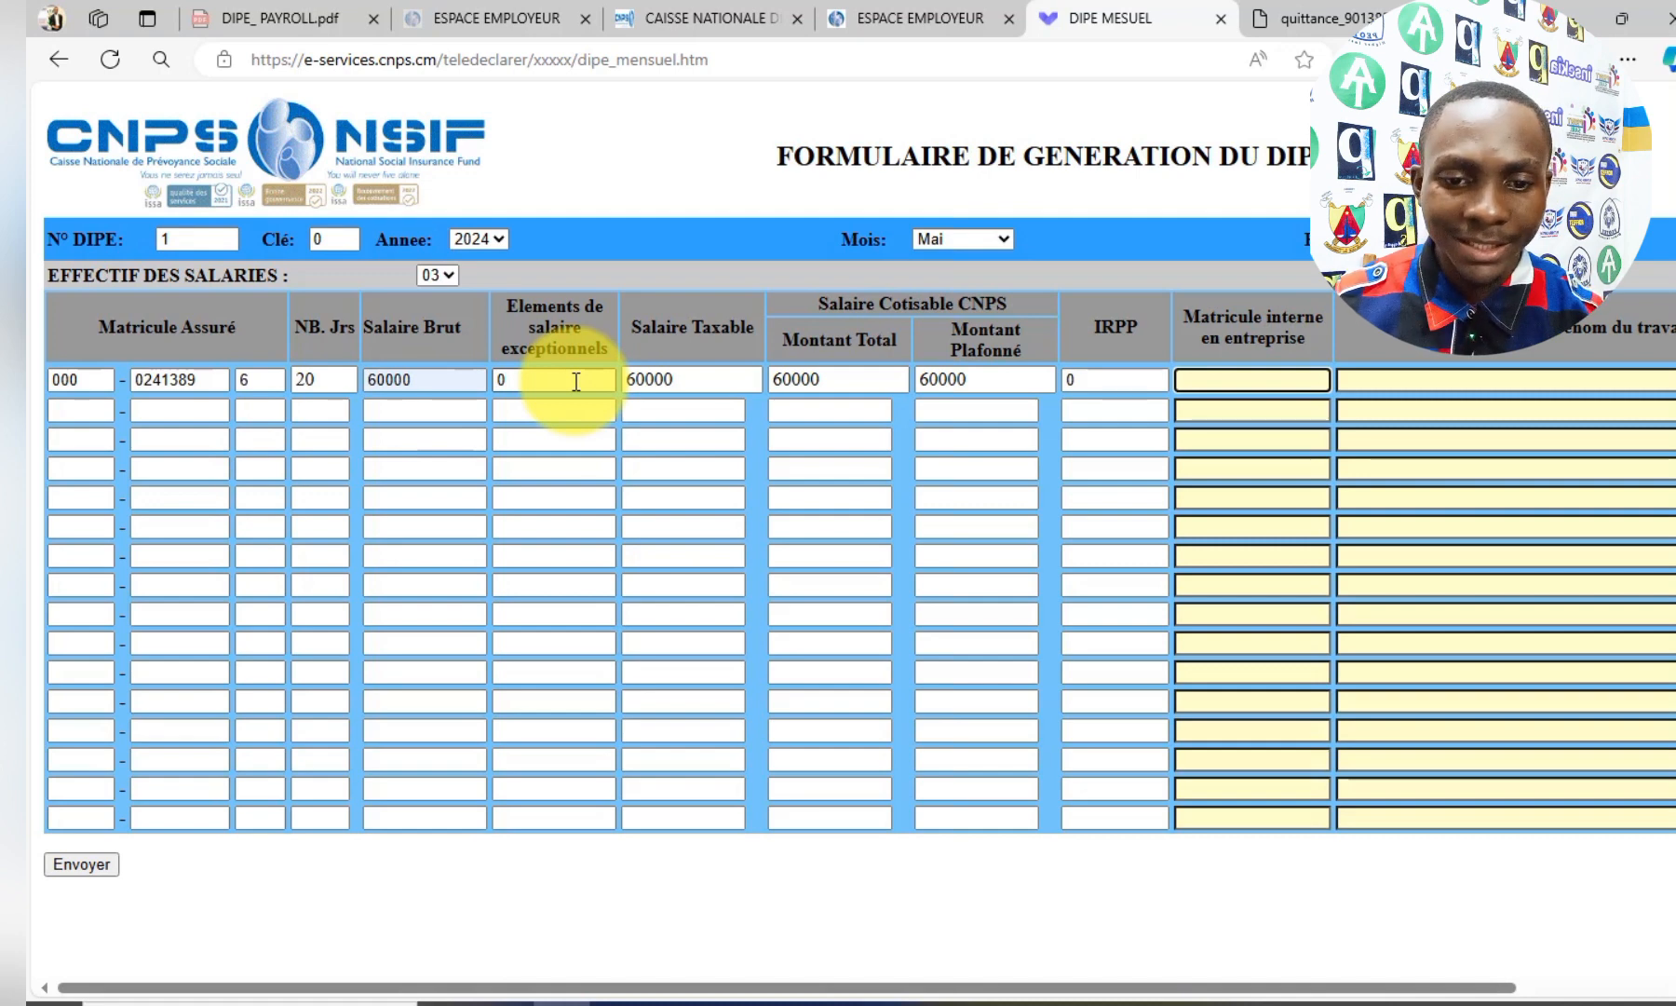
pyautogui.write('01')
pyautogui.press('Tab')
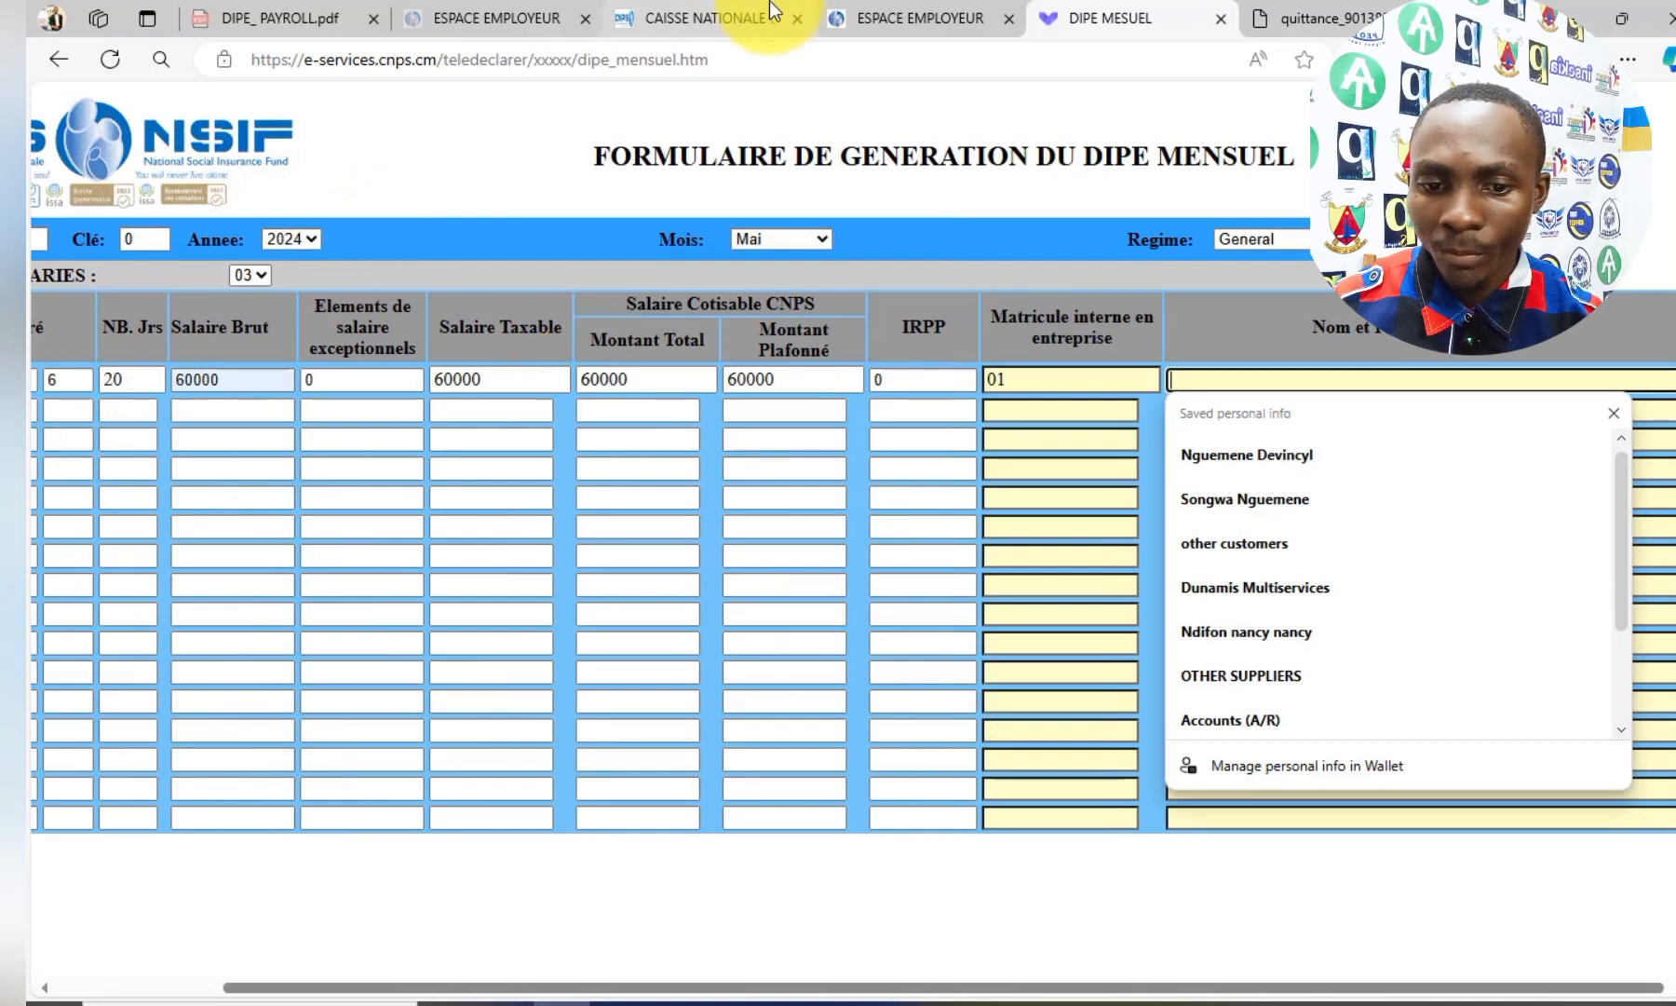
# Copy the first worker's full name from the workers list into row 1 of the form.
pyautogui.click(874, 26)
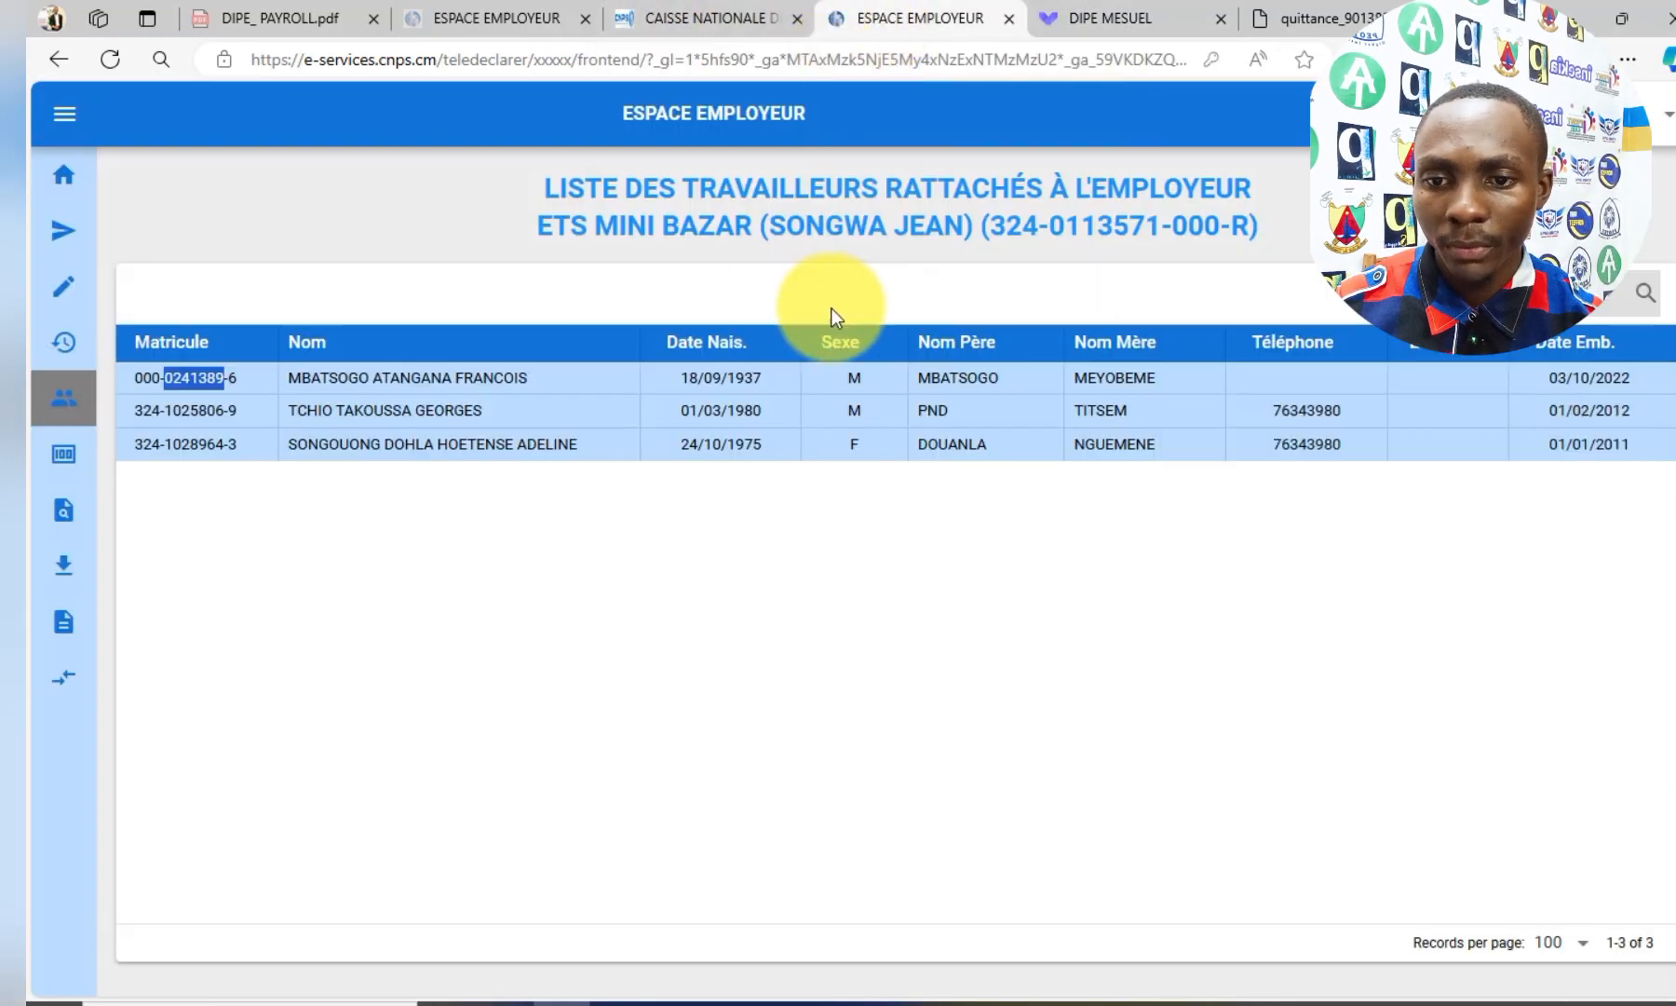
pyautogui.moveTo(288, 378); pyautogui.dragTo(548, 384)
pyautogui.hotkey('ctrl', 'c')
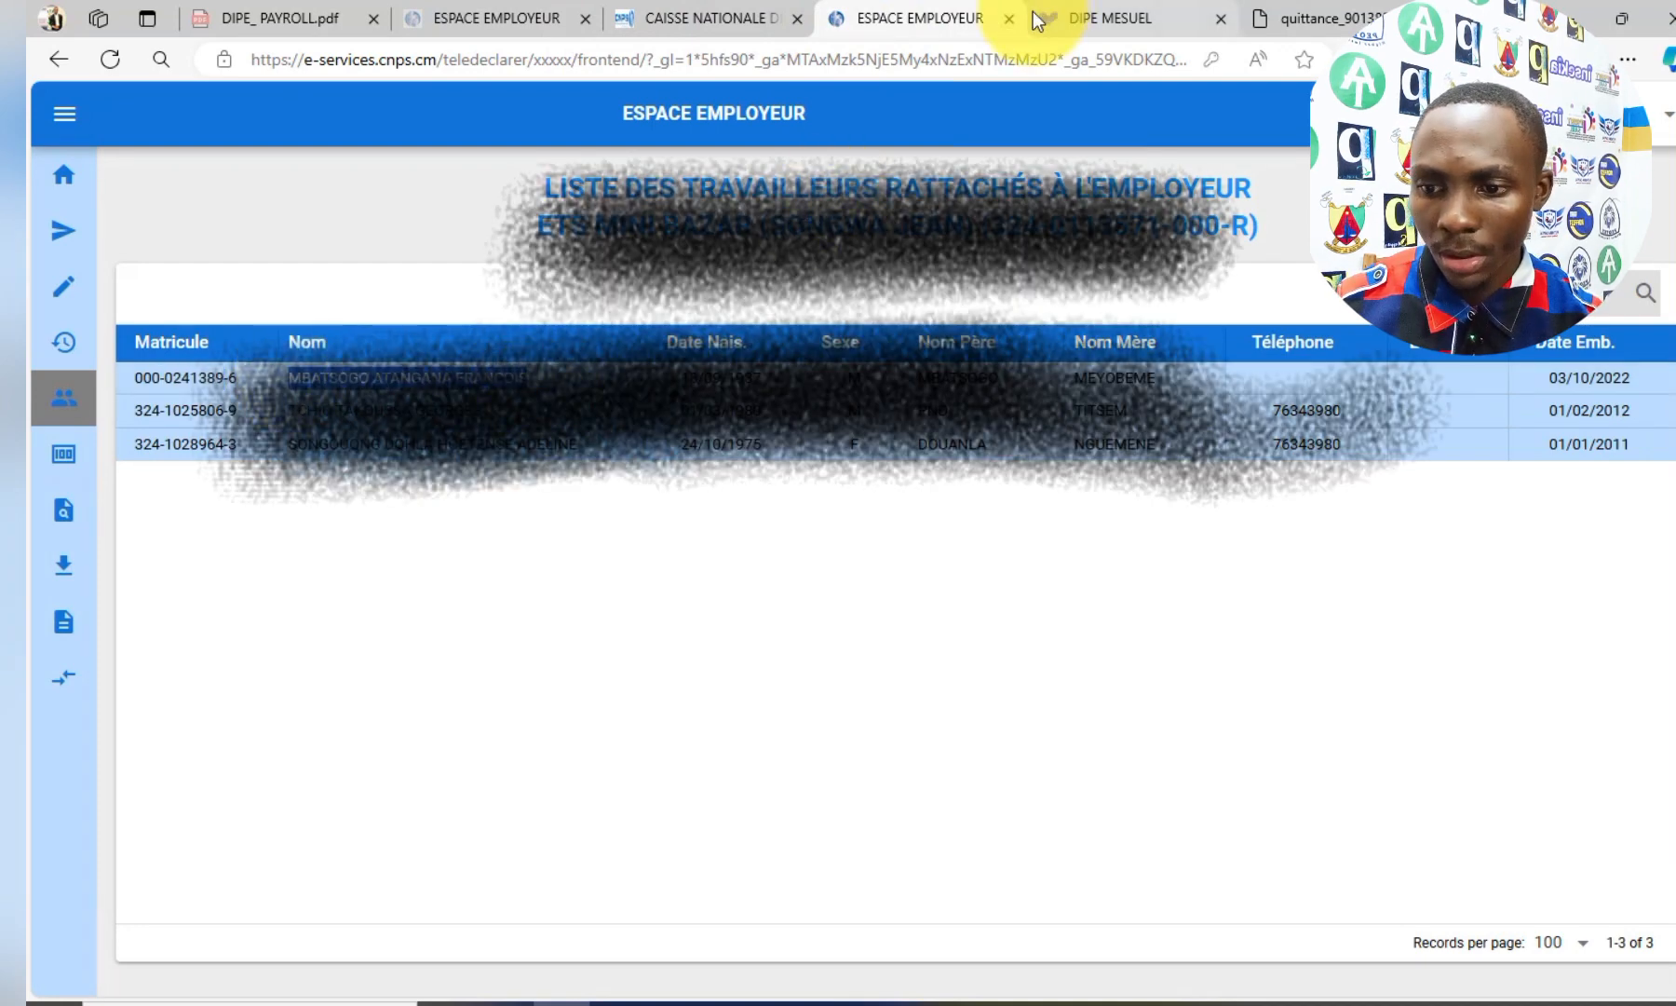
pyautogui.click(1113, 12)
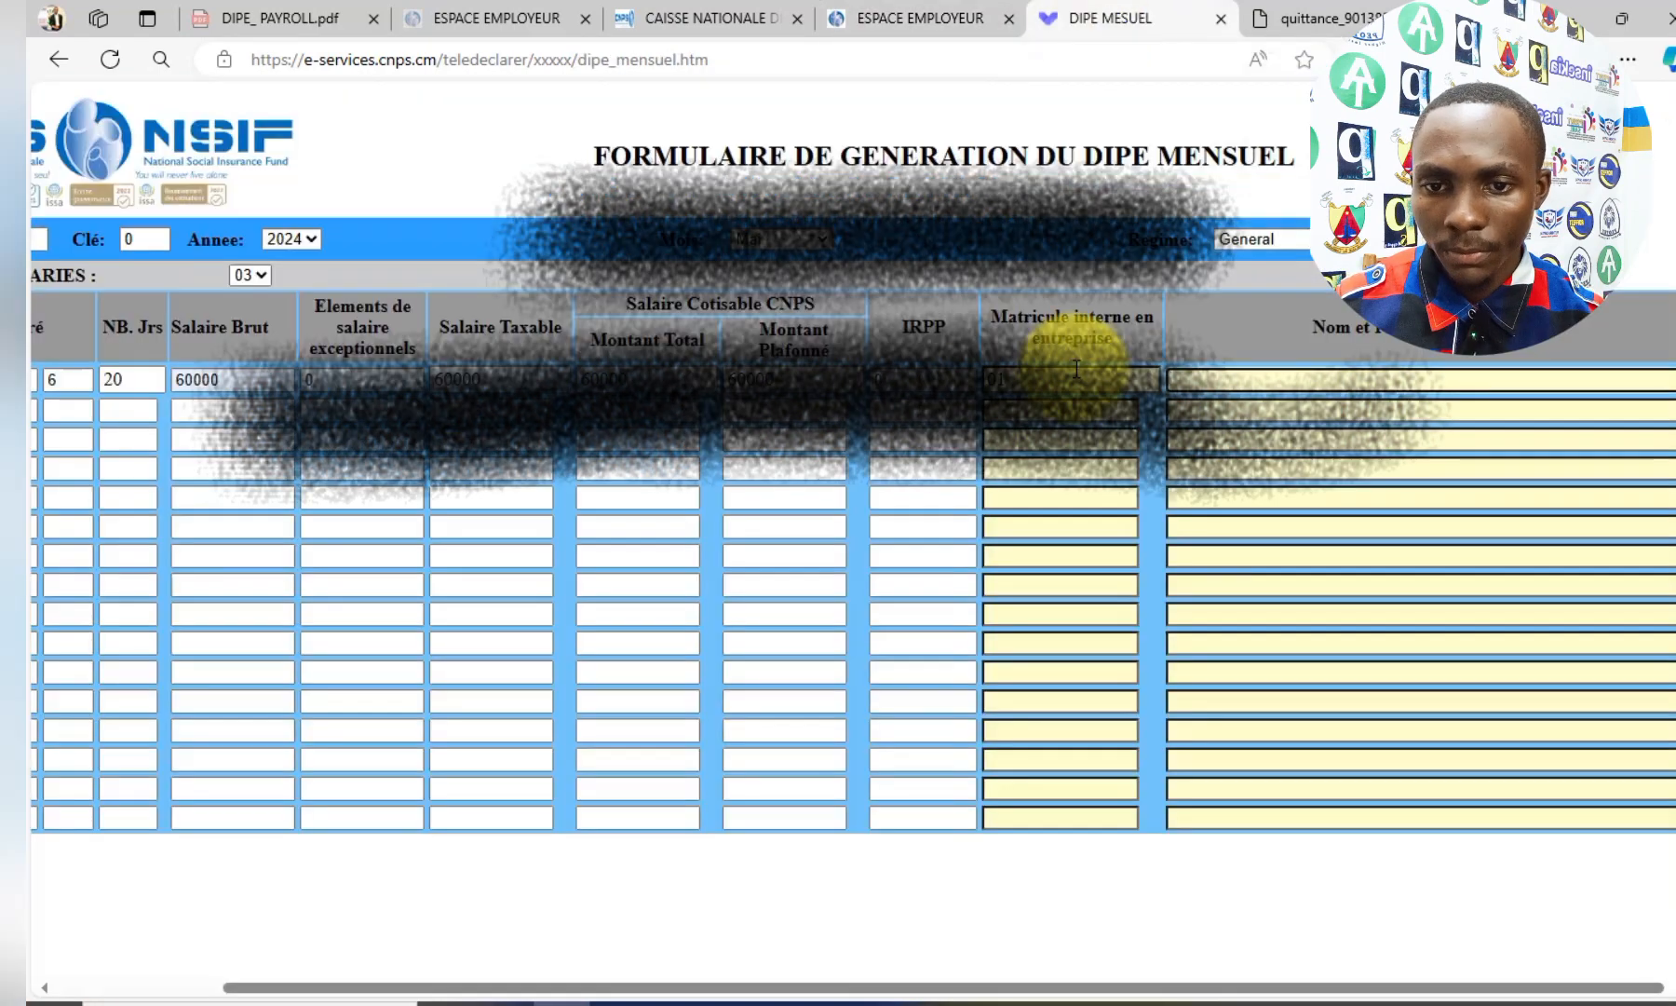
pyautogui.hotkey('ctrl', 'v')
pyautogui.click(1001, 402)
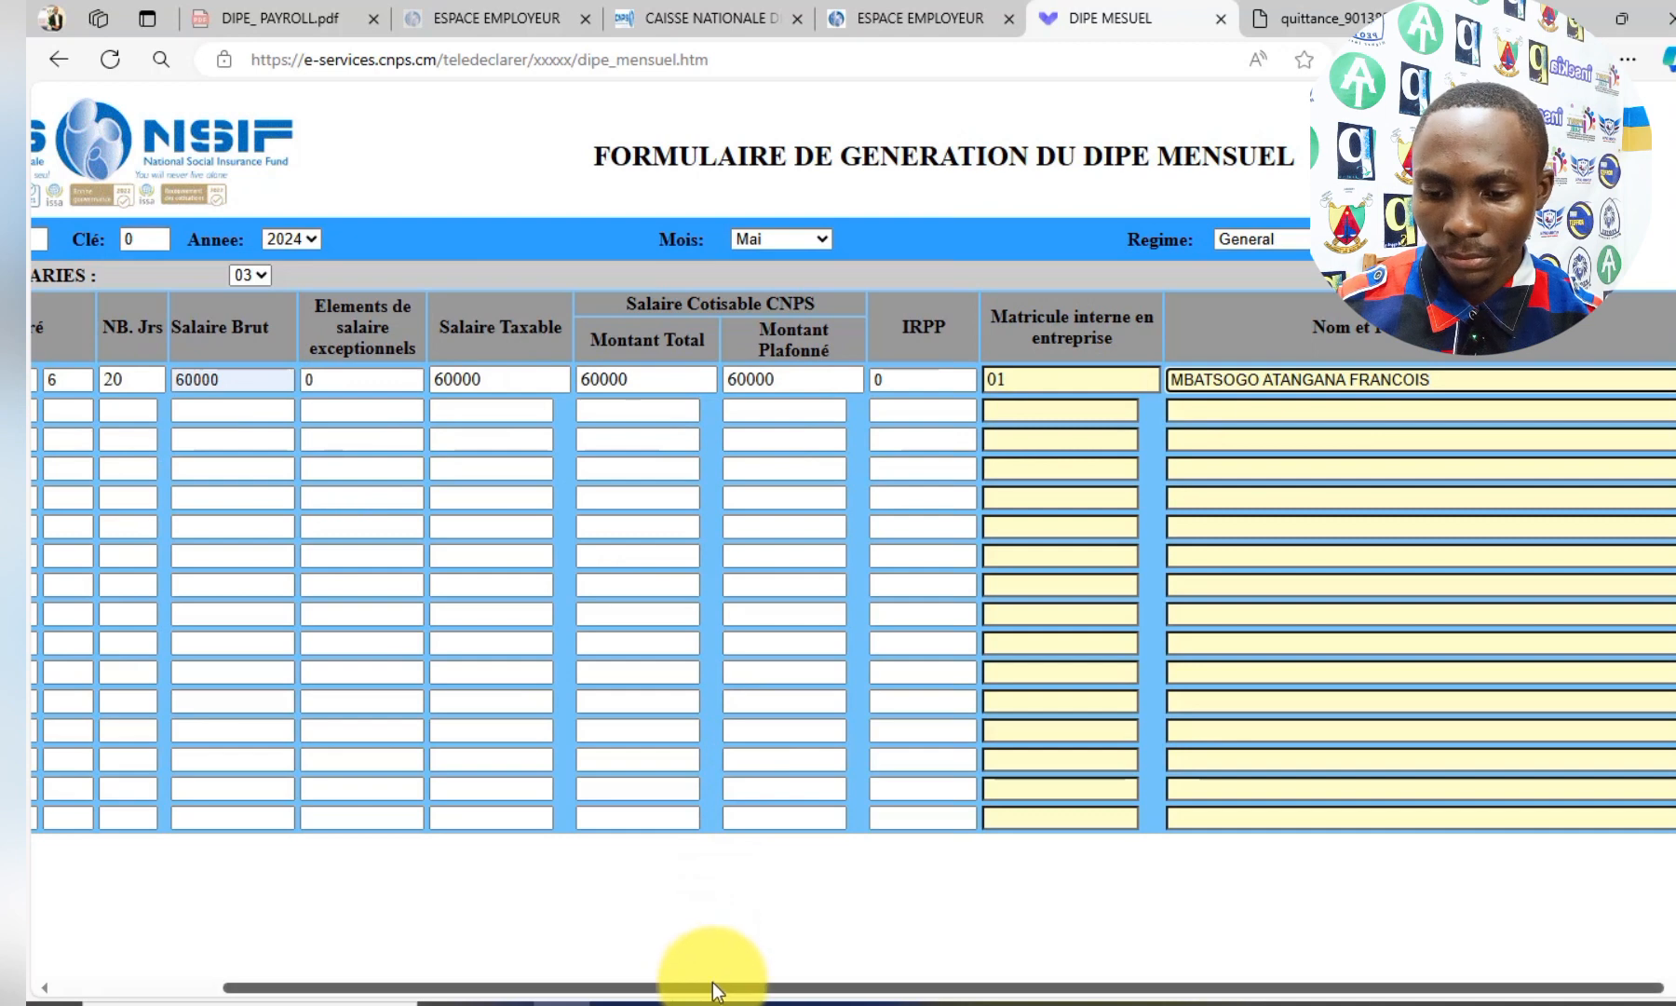
pyautogui.moveTo(712, 983); pyautogui.dragTo(511, 960)
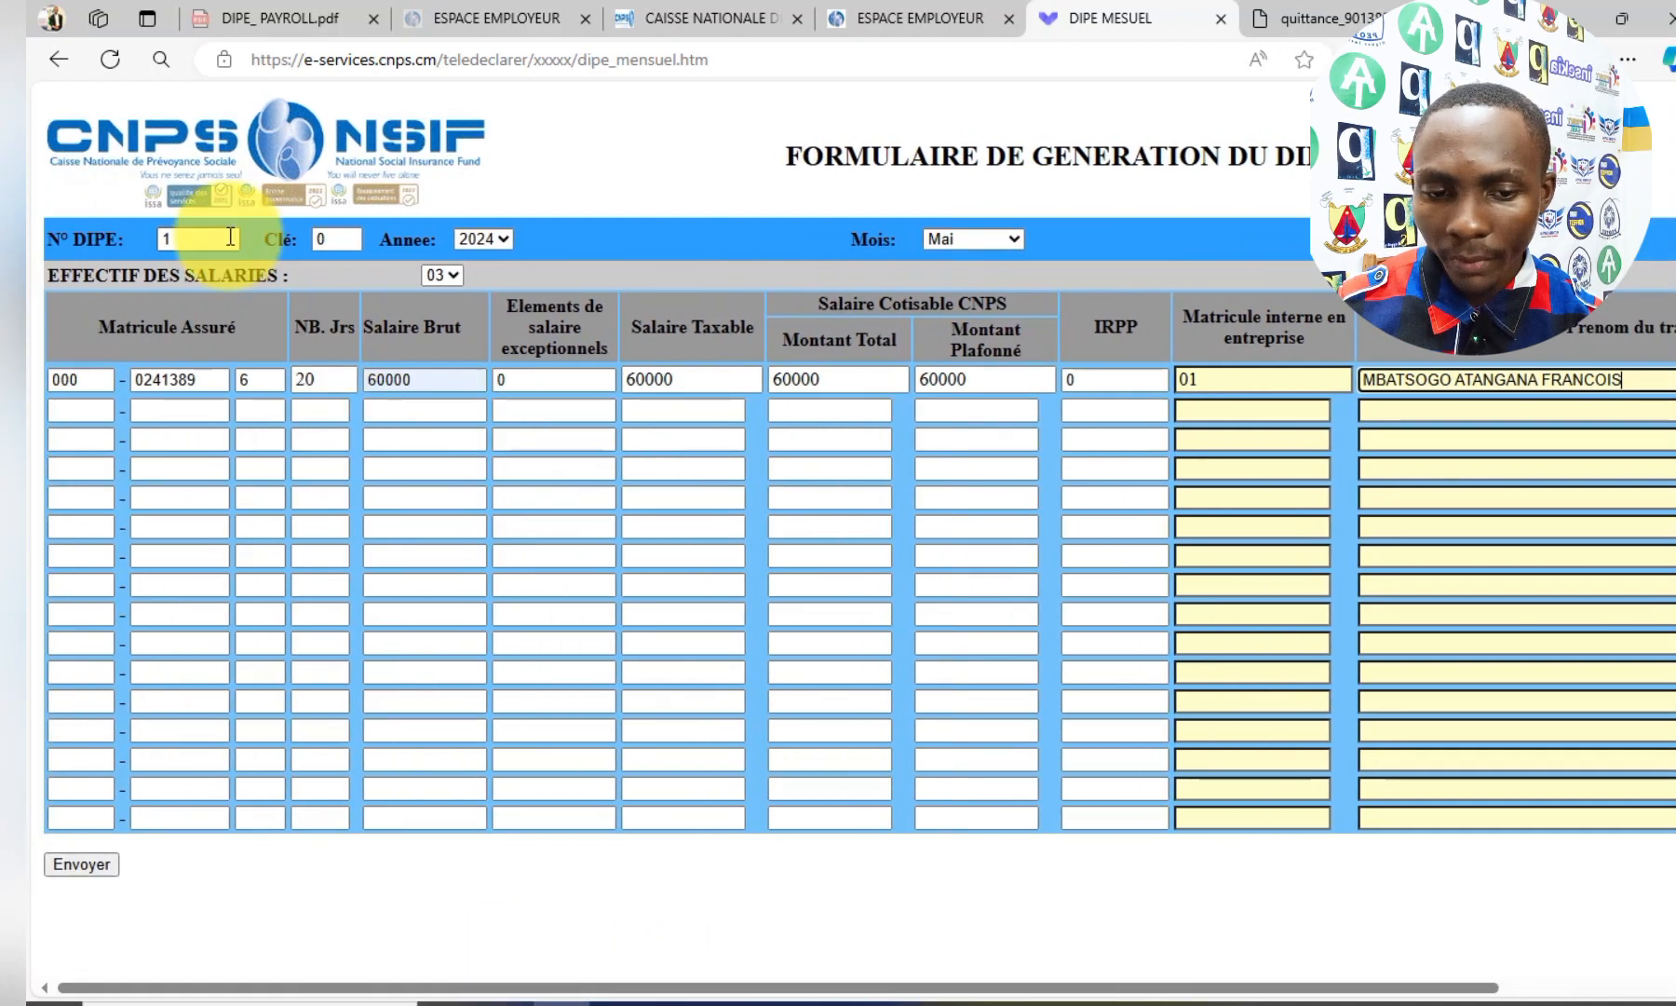
# Start row 2's insured number with 324 and select the second worker's matricule to copy.
pyautogui.click(89, 413)
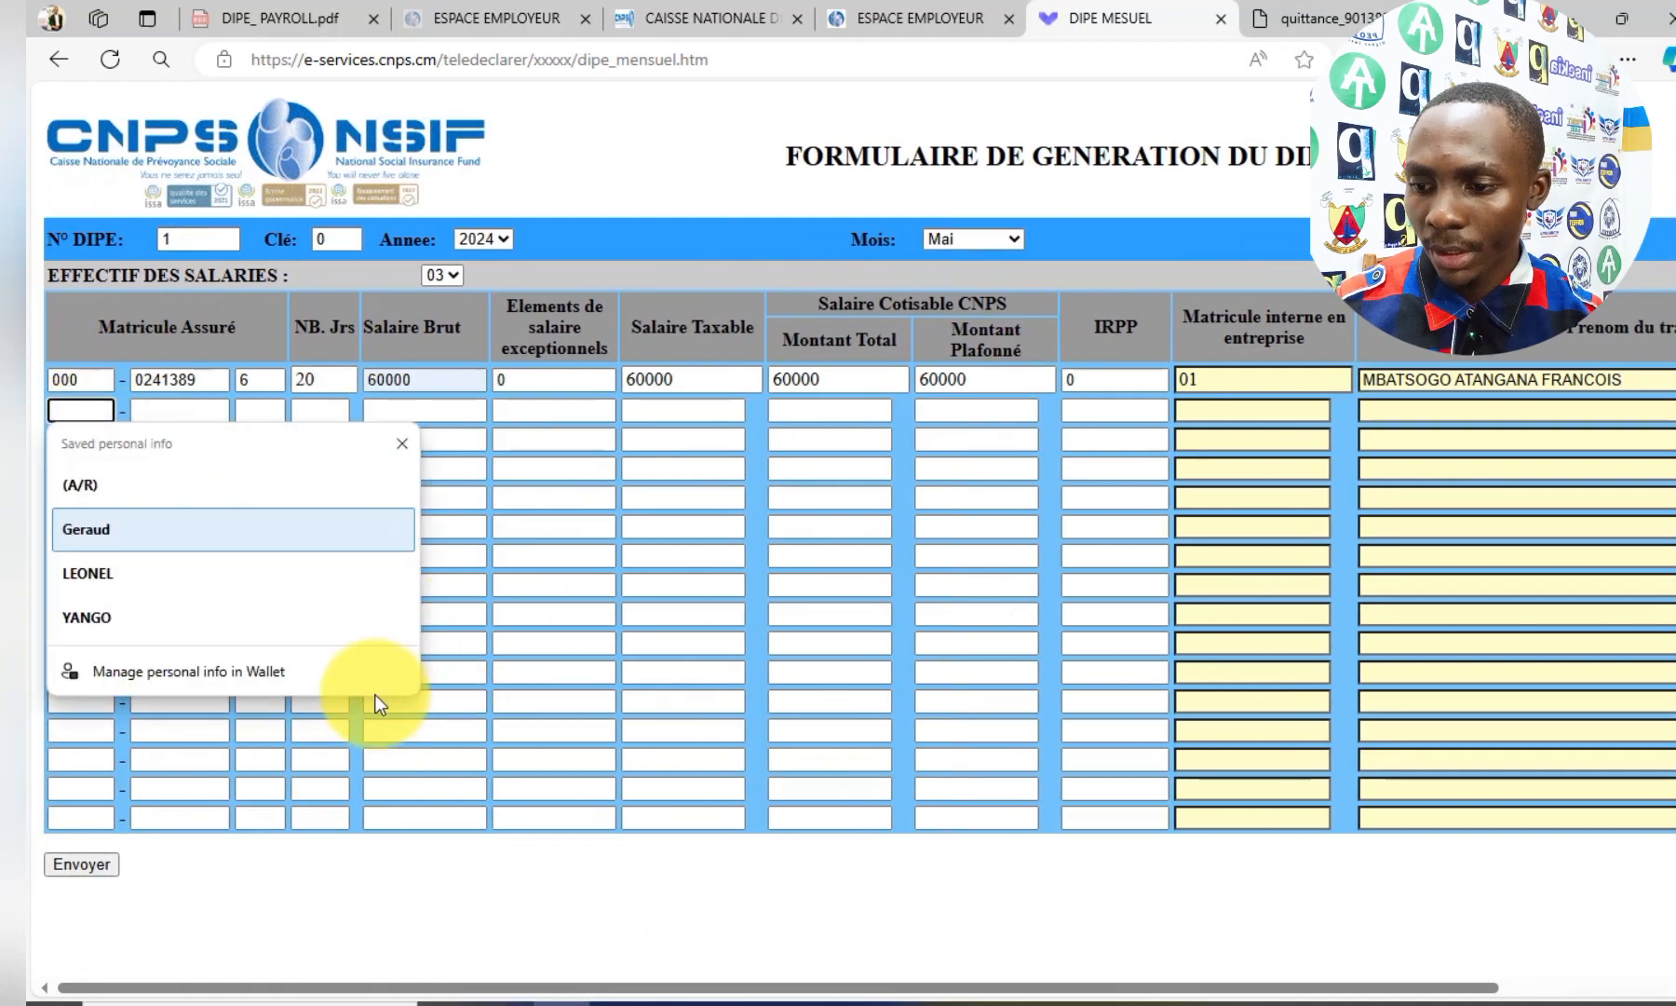
pyautogui.click(913, 19)
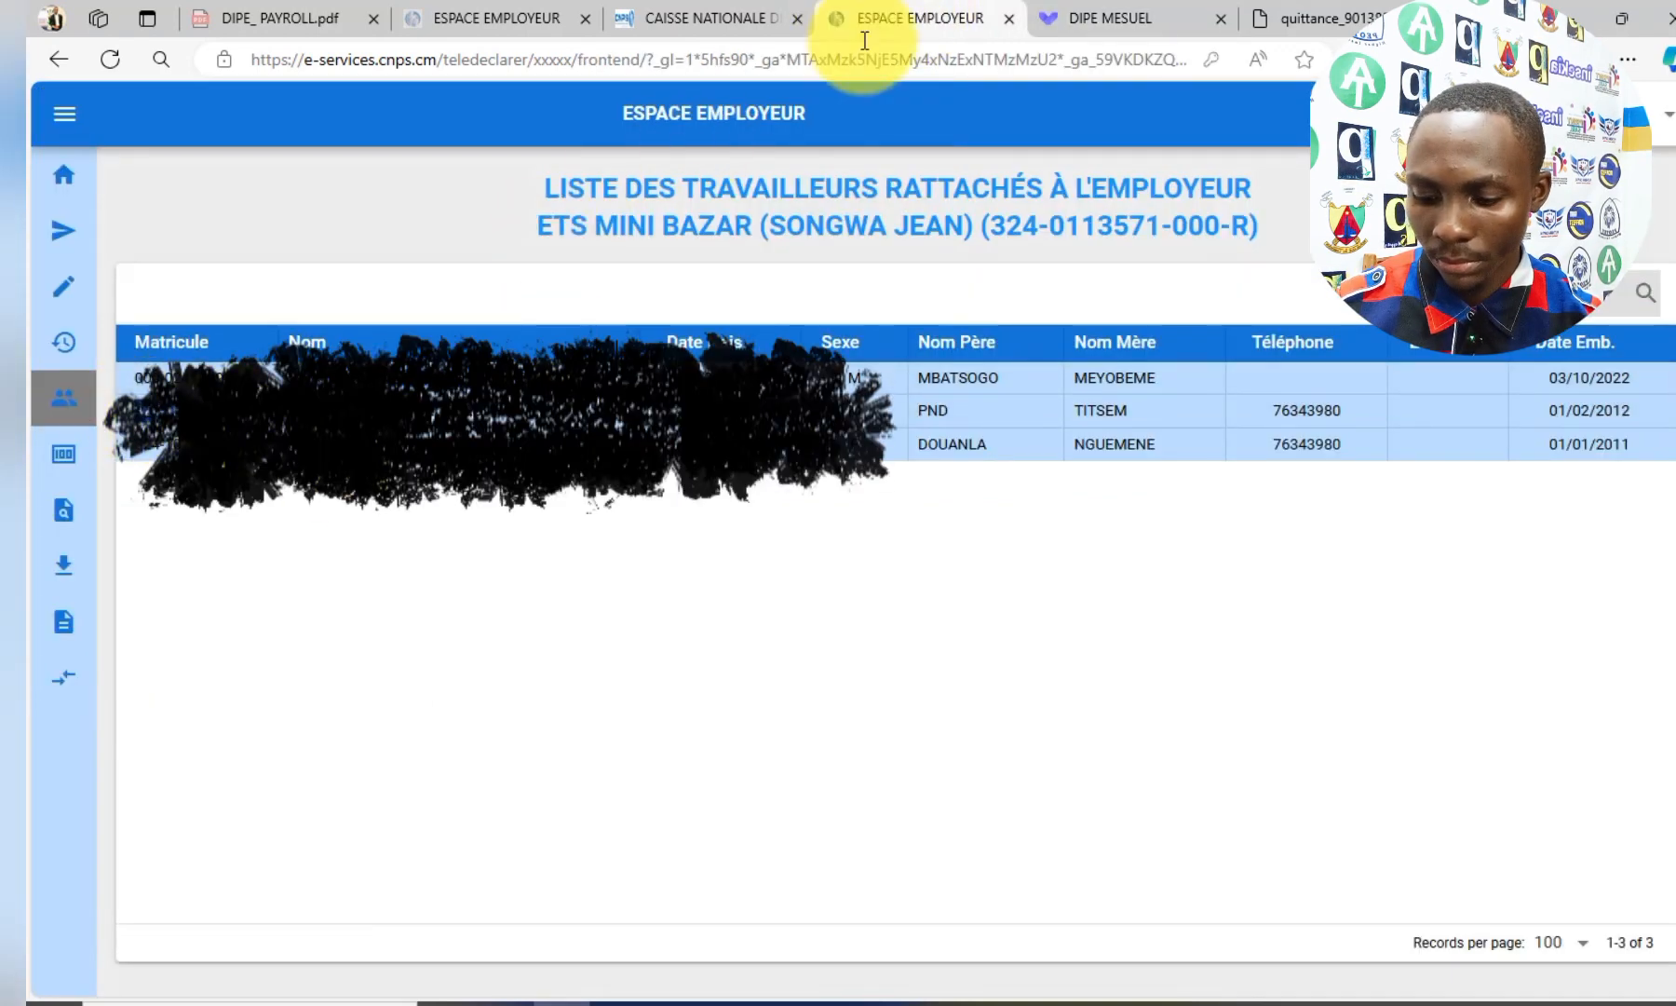
pyautogui.click(1087, 20)
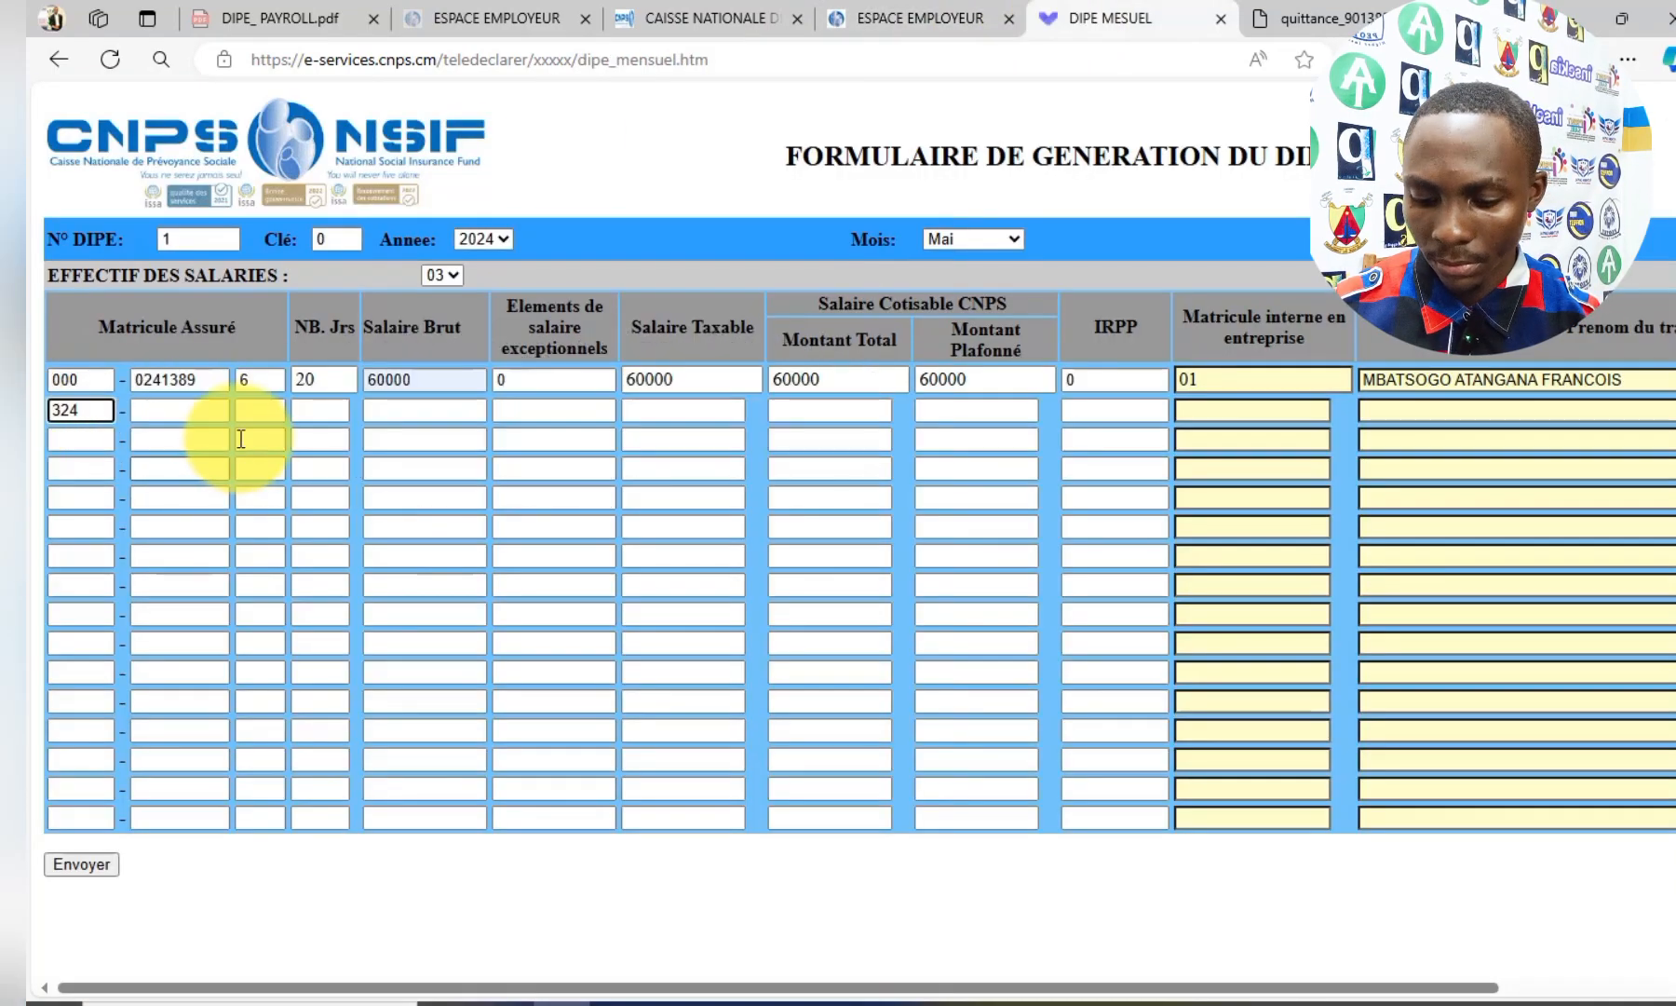
pyautogui.click(219, 410)
pyautogui.click(922, 18)
pyautogui.moveTo(138, 412); pyautogui.dragTo(197, 411)
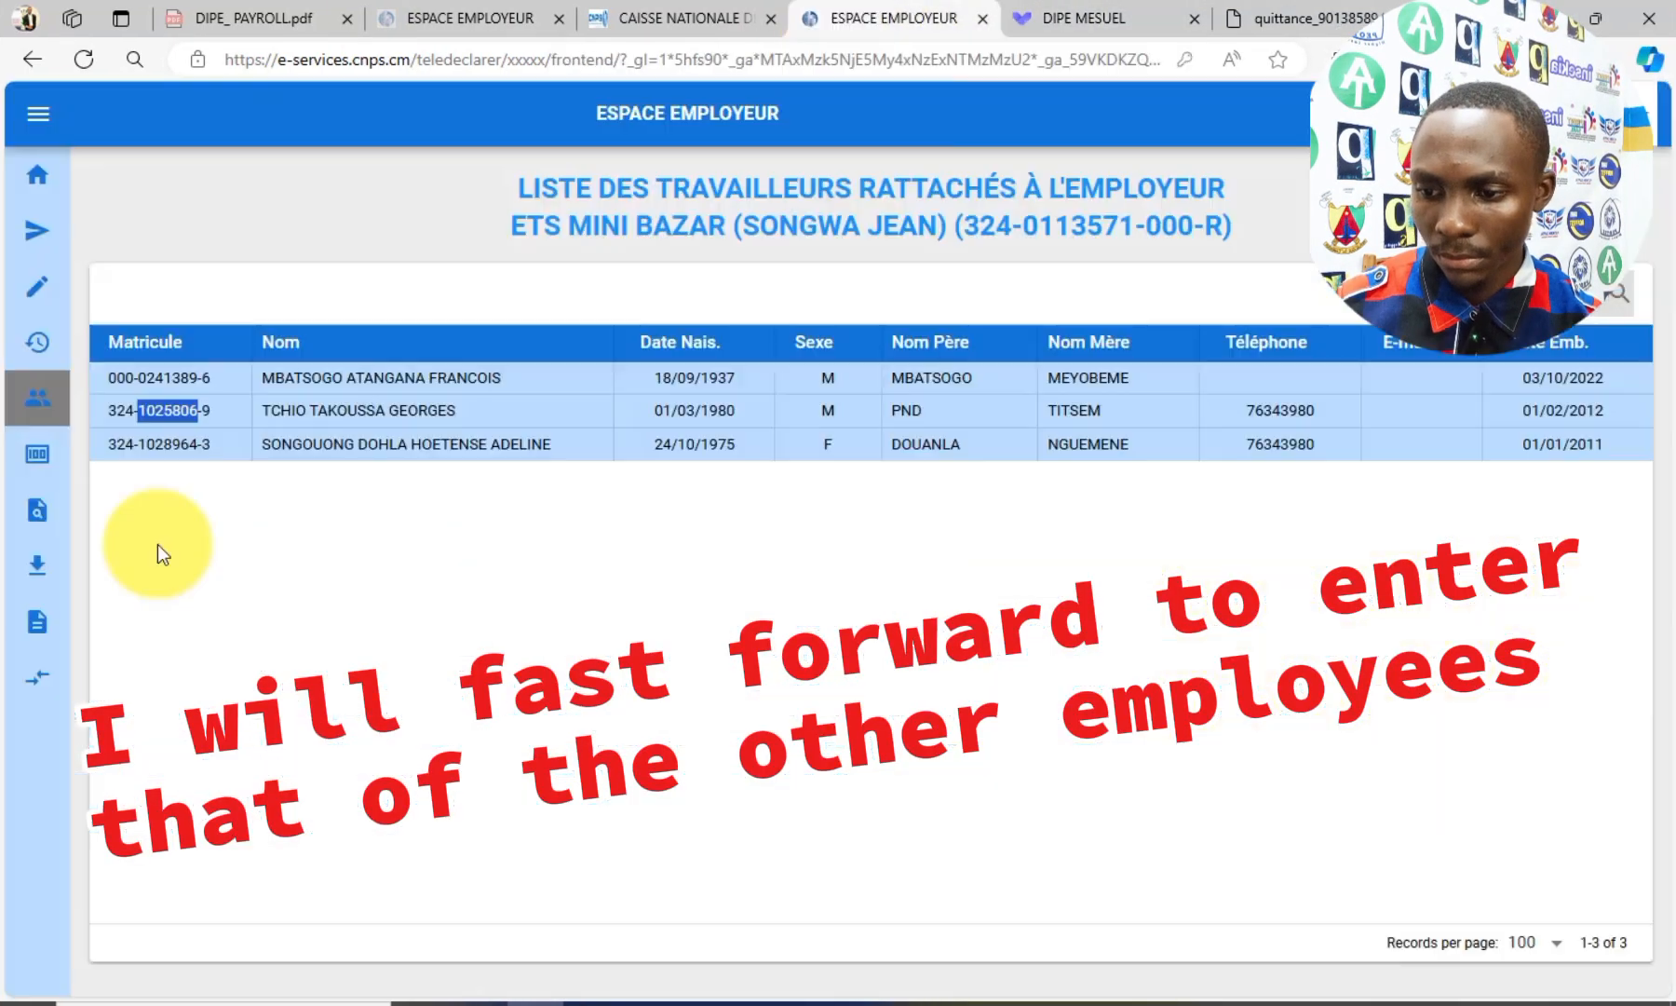
# Paste the insured numbers and enter 60000 salaries and internal number 02 for rows 2 and 3.
pyautogui.click(1083, 19)
pyautogui.click(153, 442)
pyautogui.click(39, 441)
pyautogui.click(46, 512)
pyautogui.click(237, 444)
pyautogui.write('3')
pyautogui.click(315, 410)
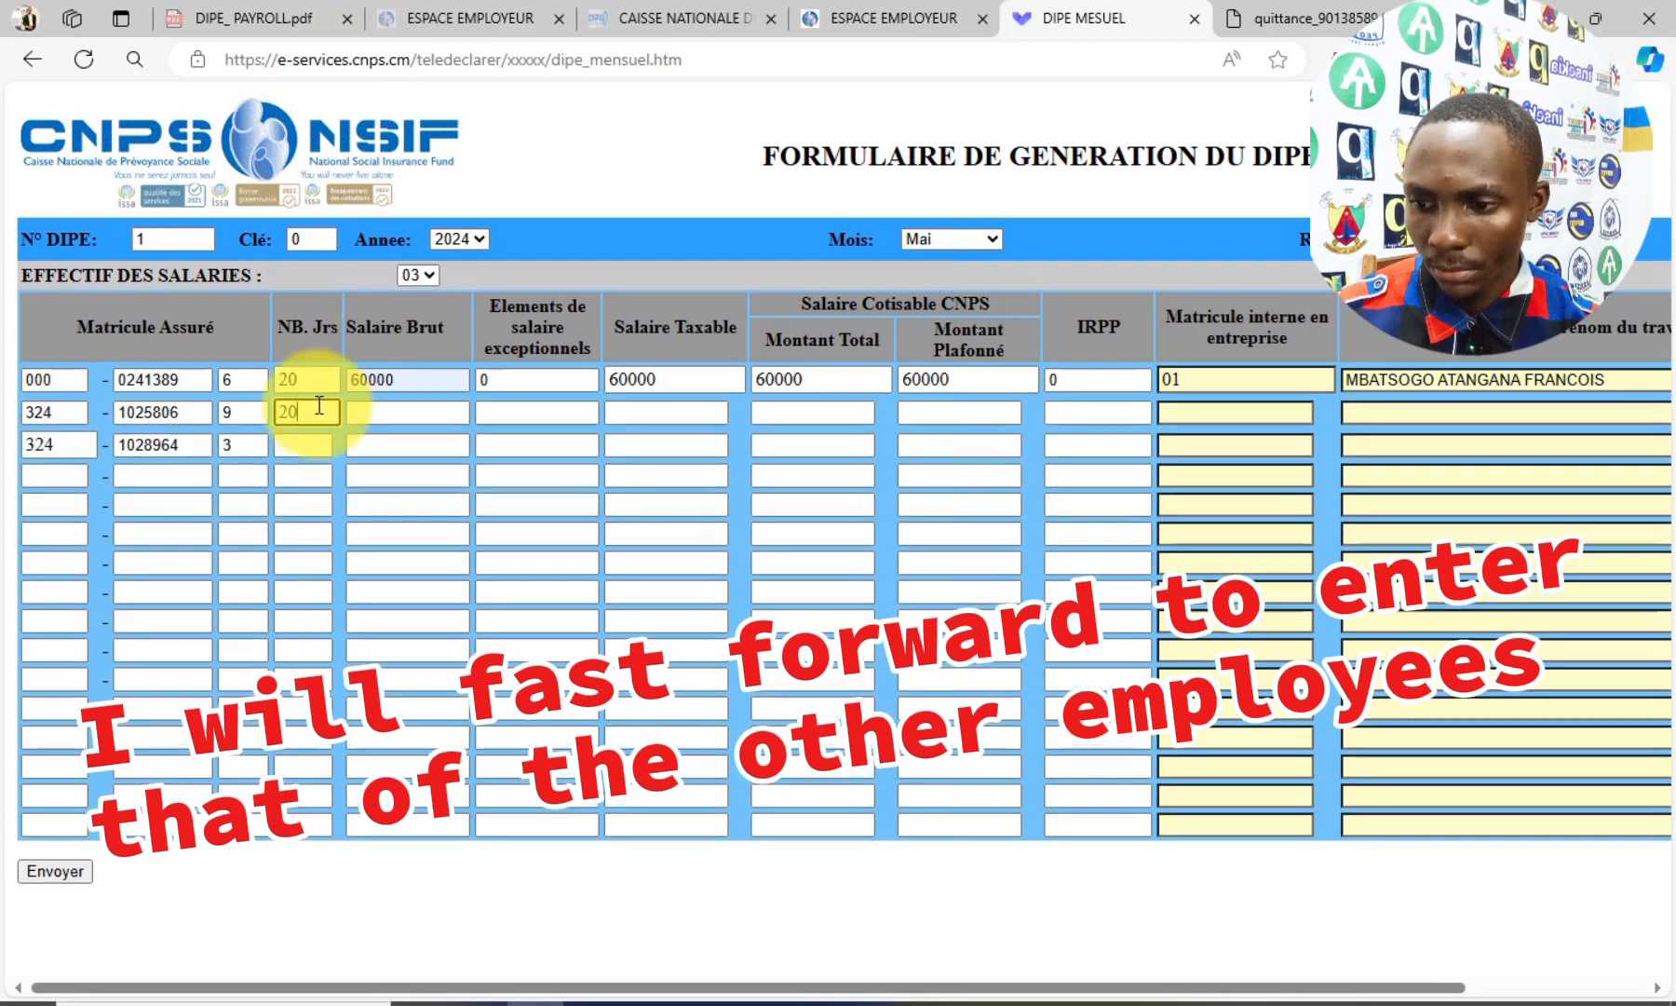
pyautogui.click(394, 419)
pyautogui.click(378, 493)
pyautogui.write('060000')
pyautogui.press('Tab')
pyautogui.write('6000002')
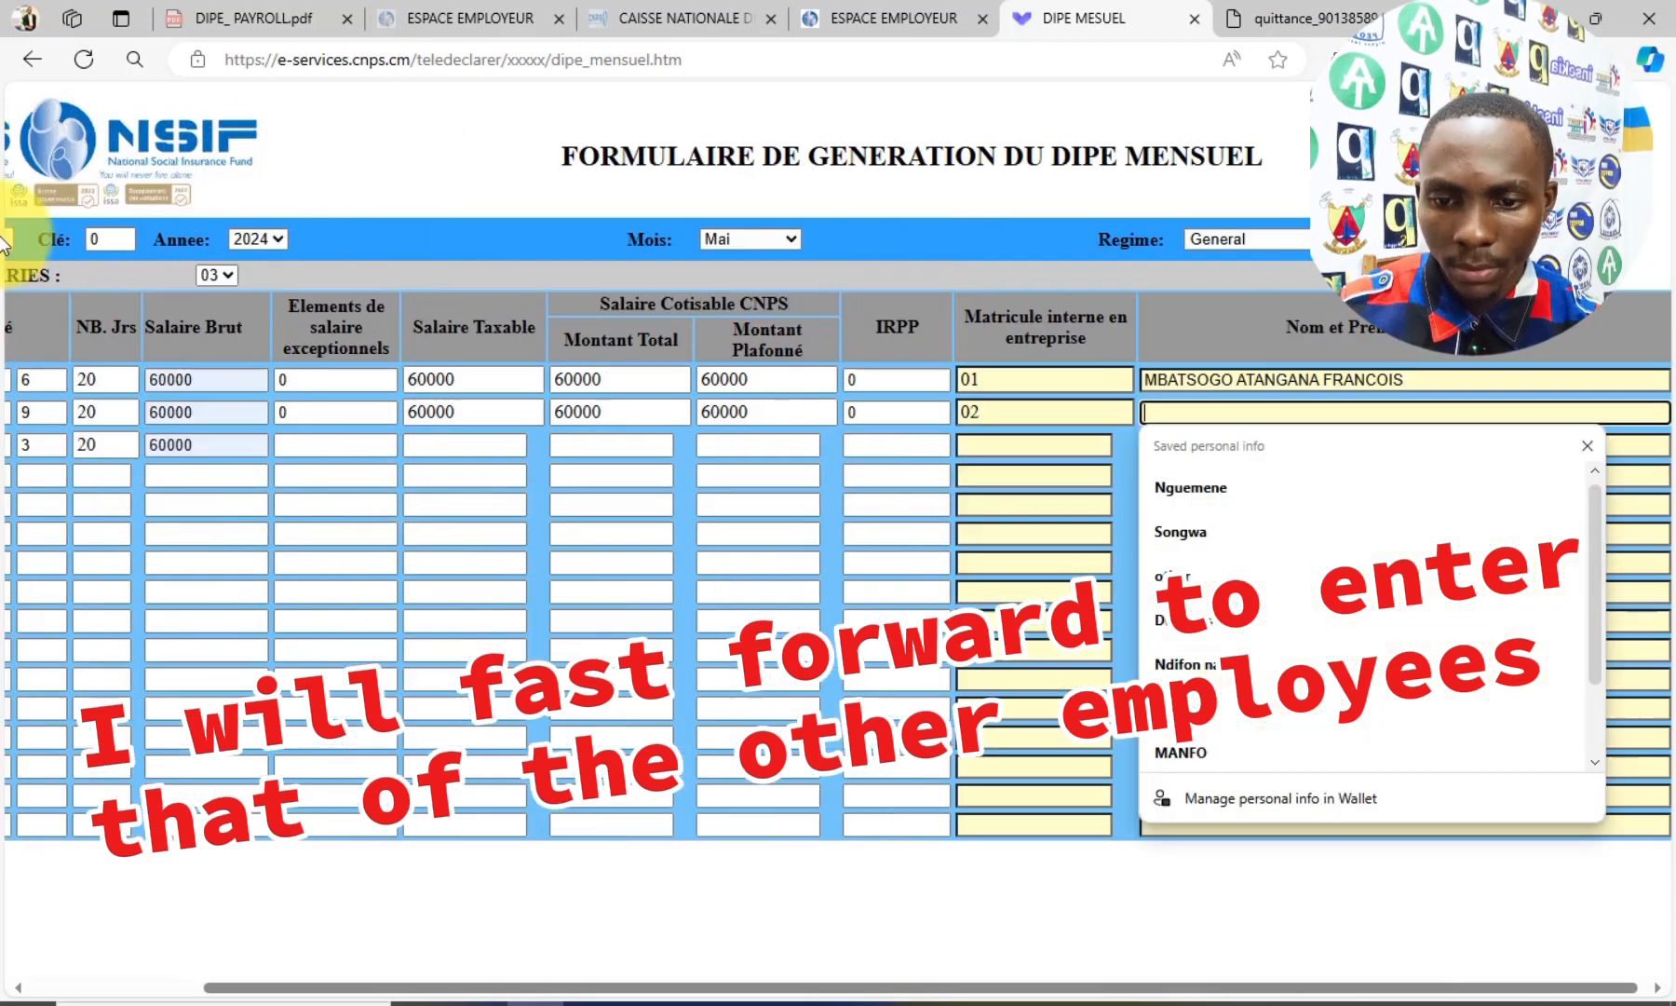
# Copy the remaining workers' full names from the workers list into the form.
pyautogui.click(848, 21)
pyautogui.moveTo(460, 412); pyautogui.dragTo(261, 410)
pyautogui.click(1081, 19)
pyautogui.click(892, 19)
pyautogui.moveTo(553, 445); pyautogui.dragTo(260, 444)
pyautogui.click(1043, 15)
# Finish row 3 with internal number 03, salaries of 60000, and IRPP 0.
pyautogui.write('03')
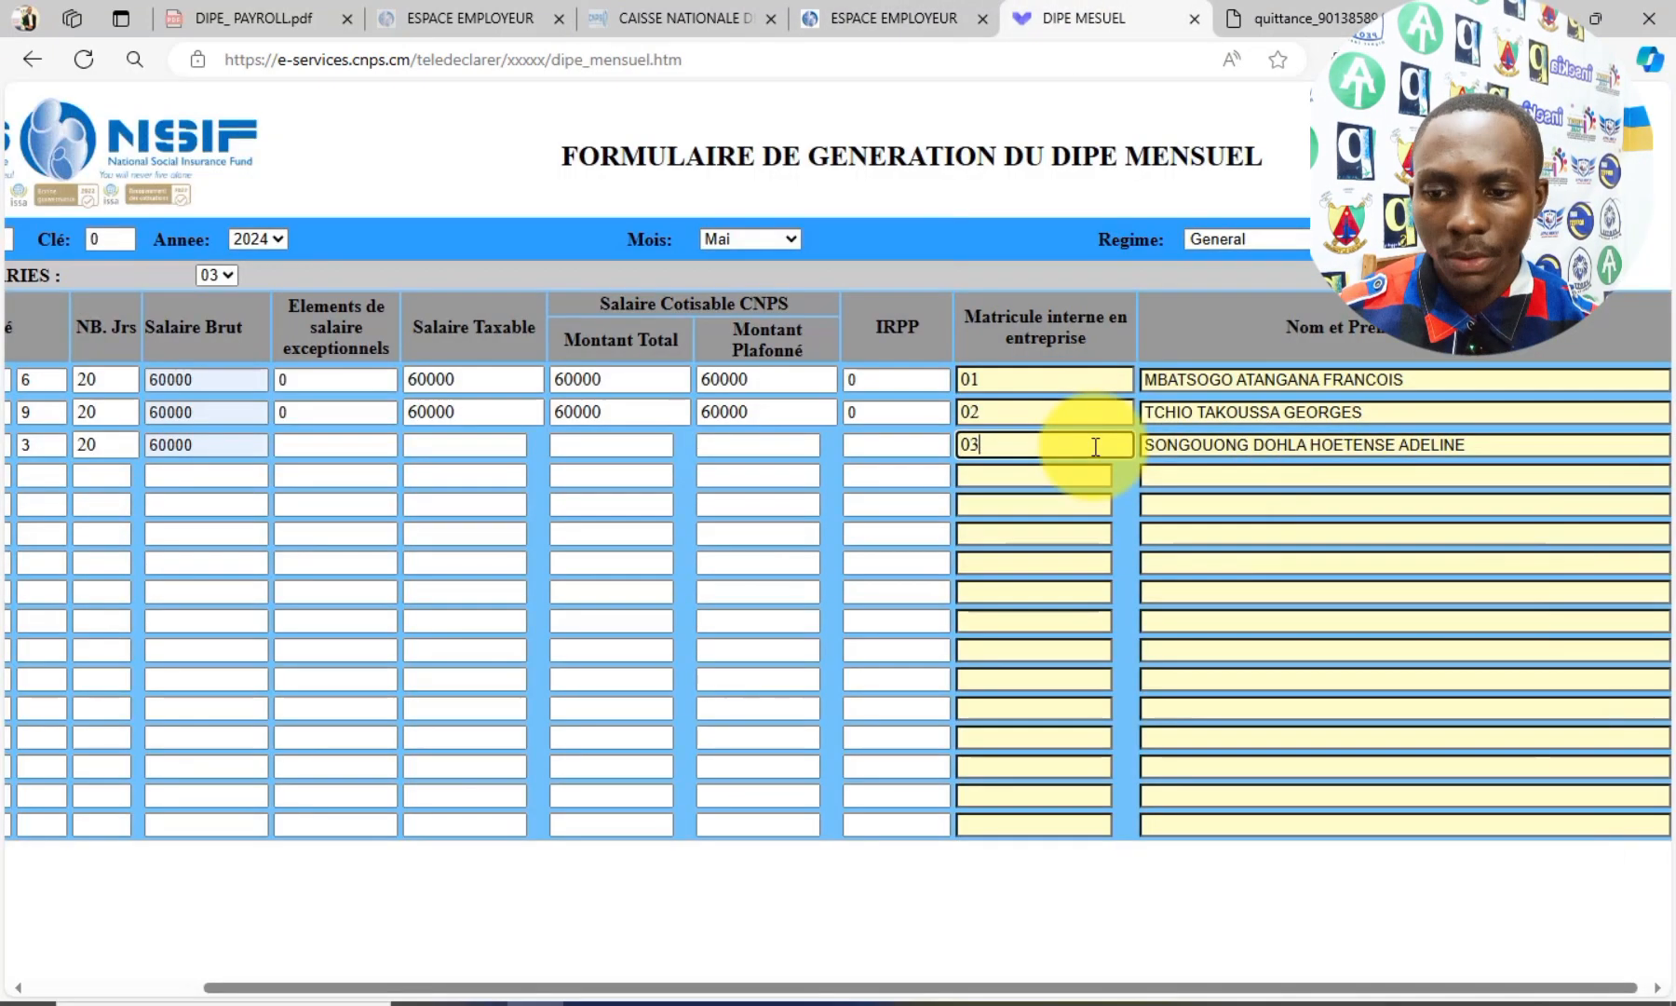
pyautogui.write('060000')
pyautogui.press('Tab')
pyautogui.write('60000')
pyautogui.click(763, 441)
pyautogui.write('60000')
pyautogui.click(910, 453)
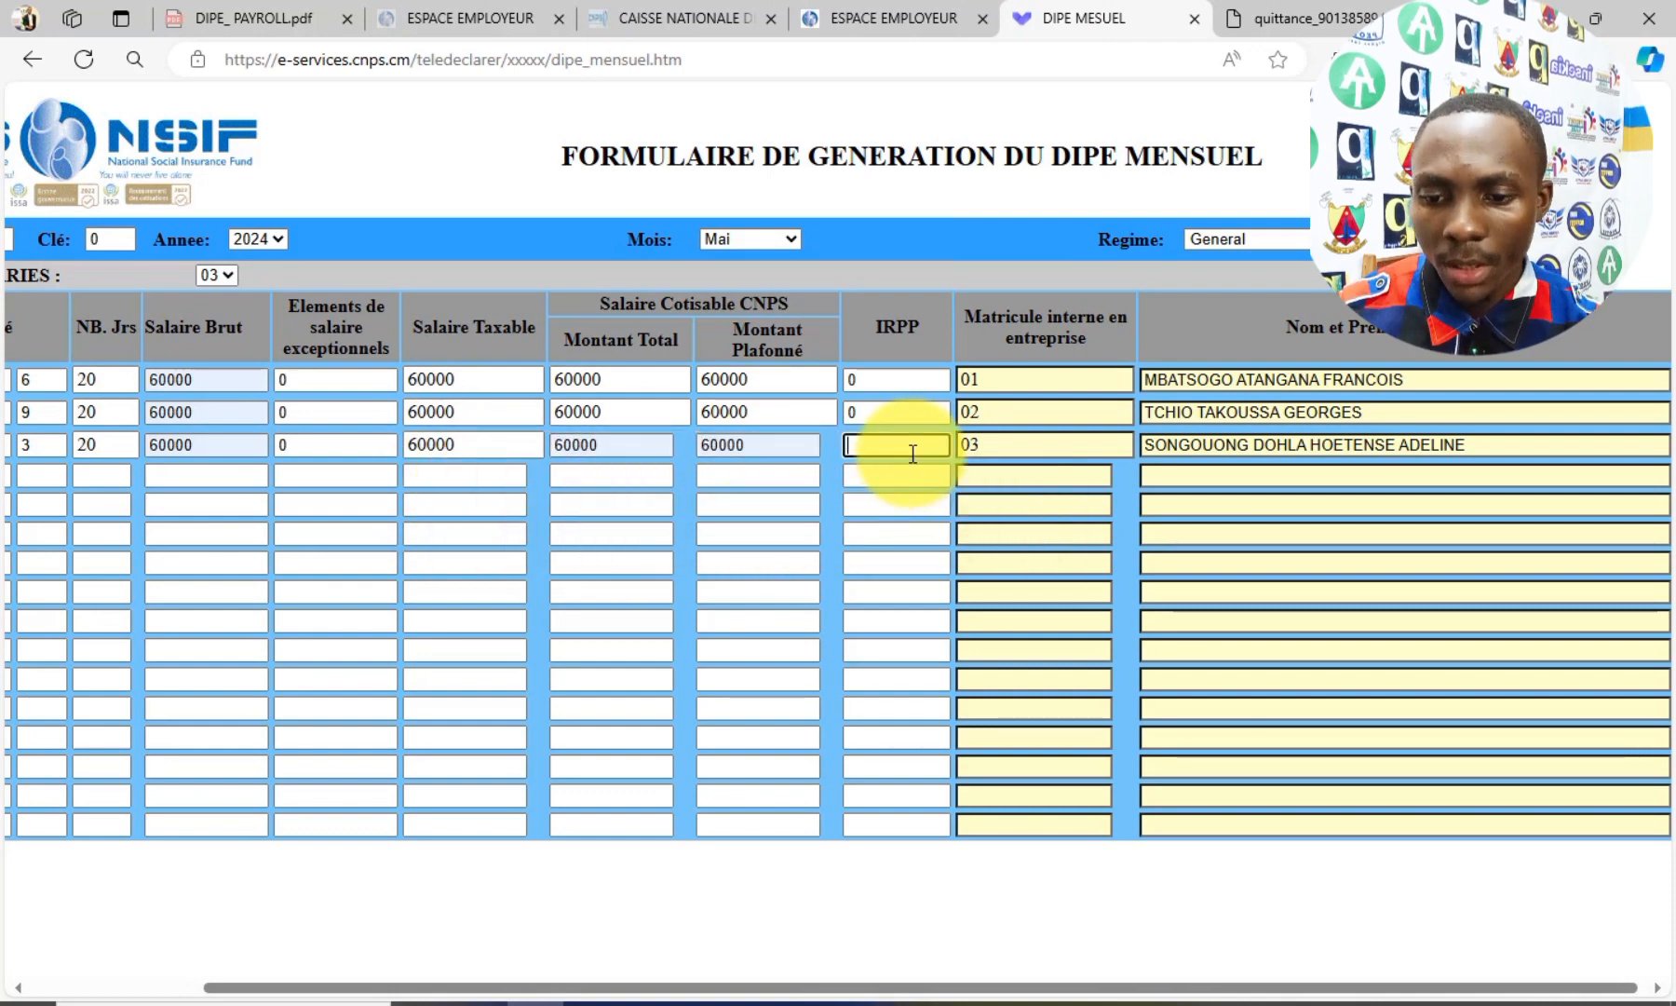
pyautogui.write('0')
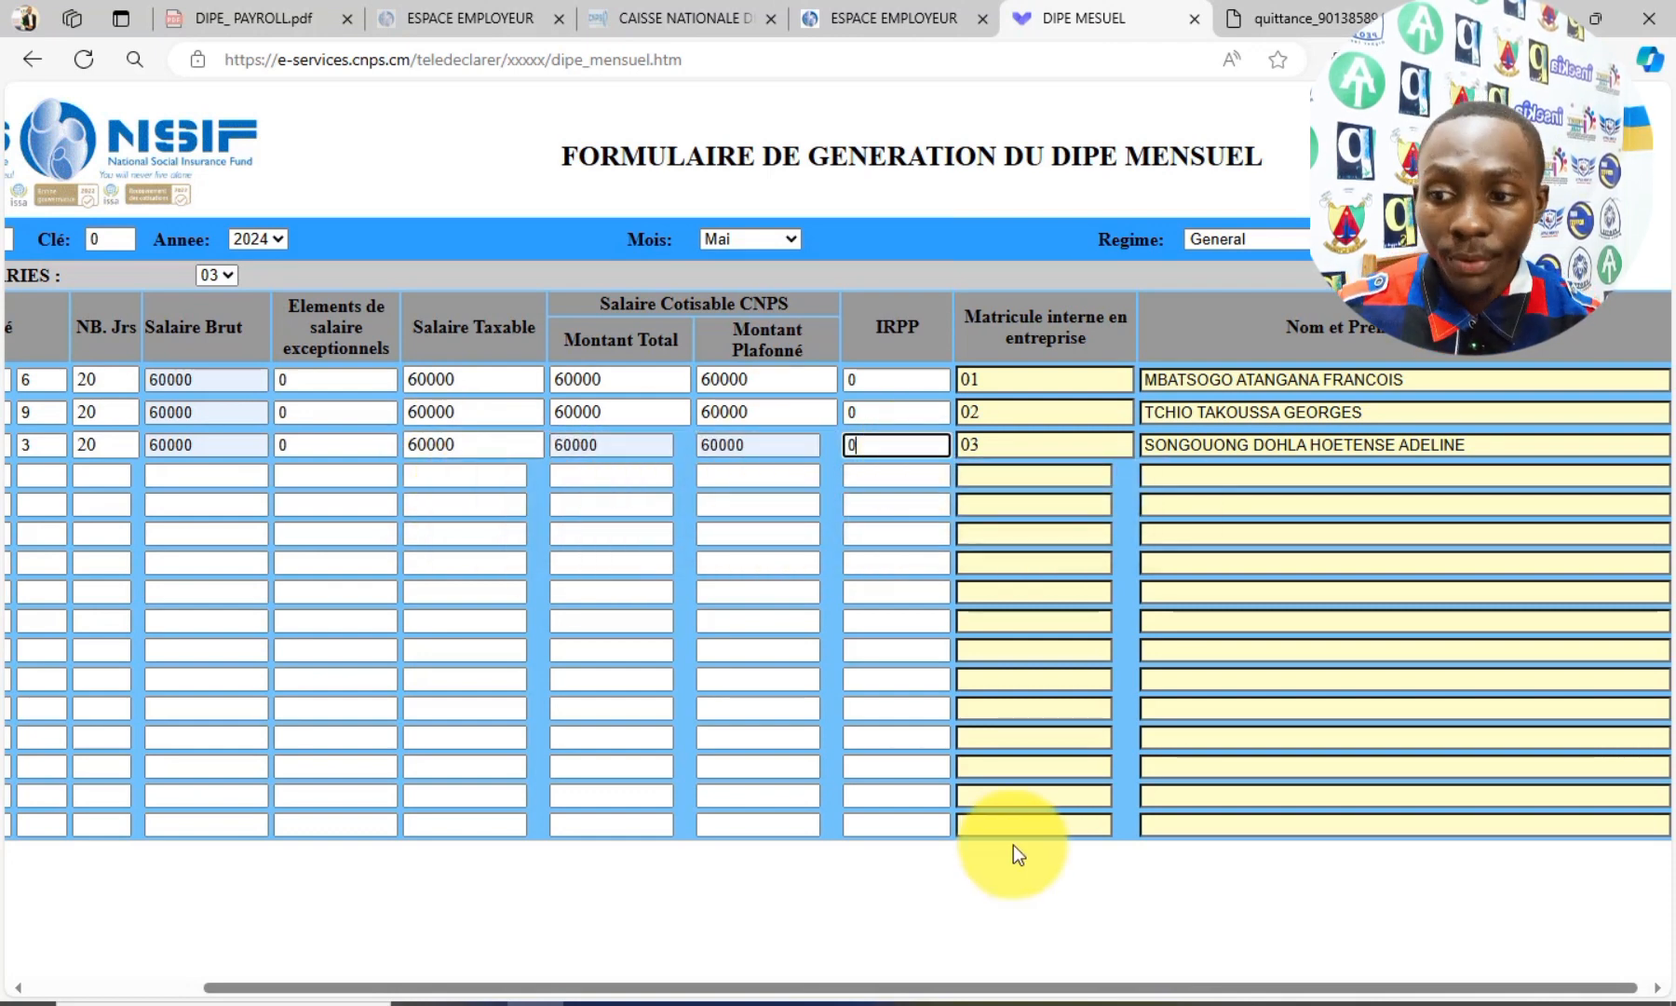
pyautogui.moveTo(1074, 988); pyautogui.dragTo(961, 992)
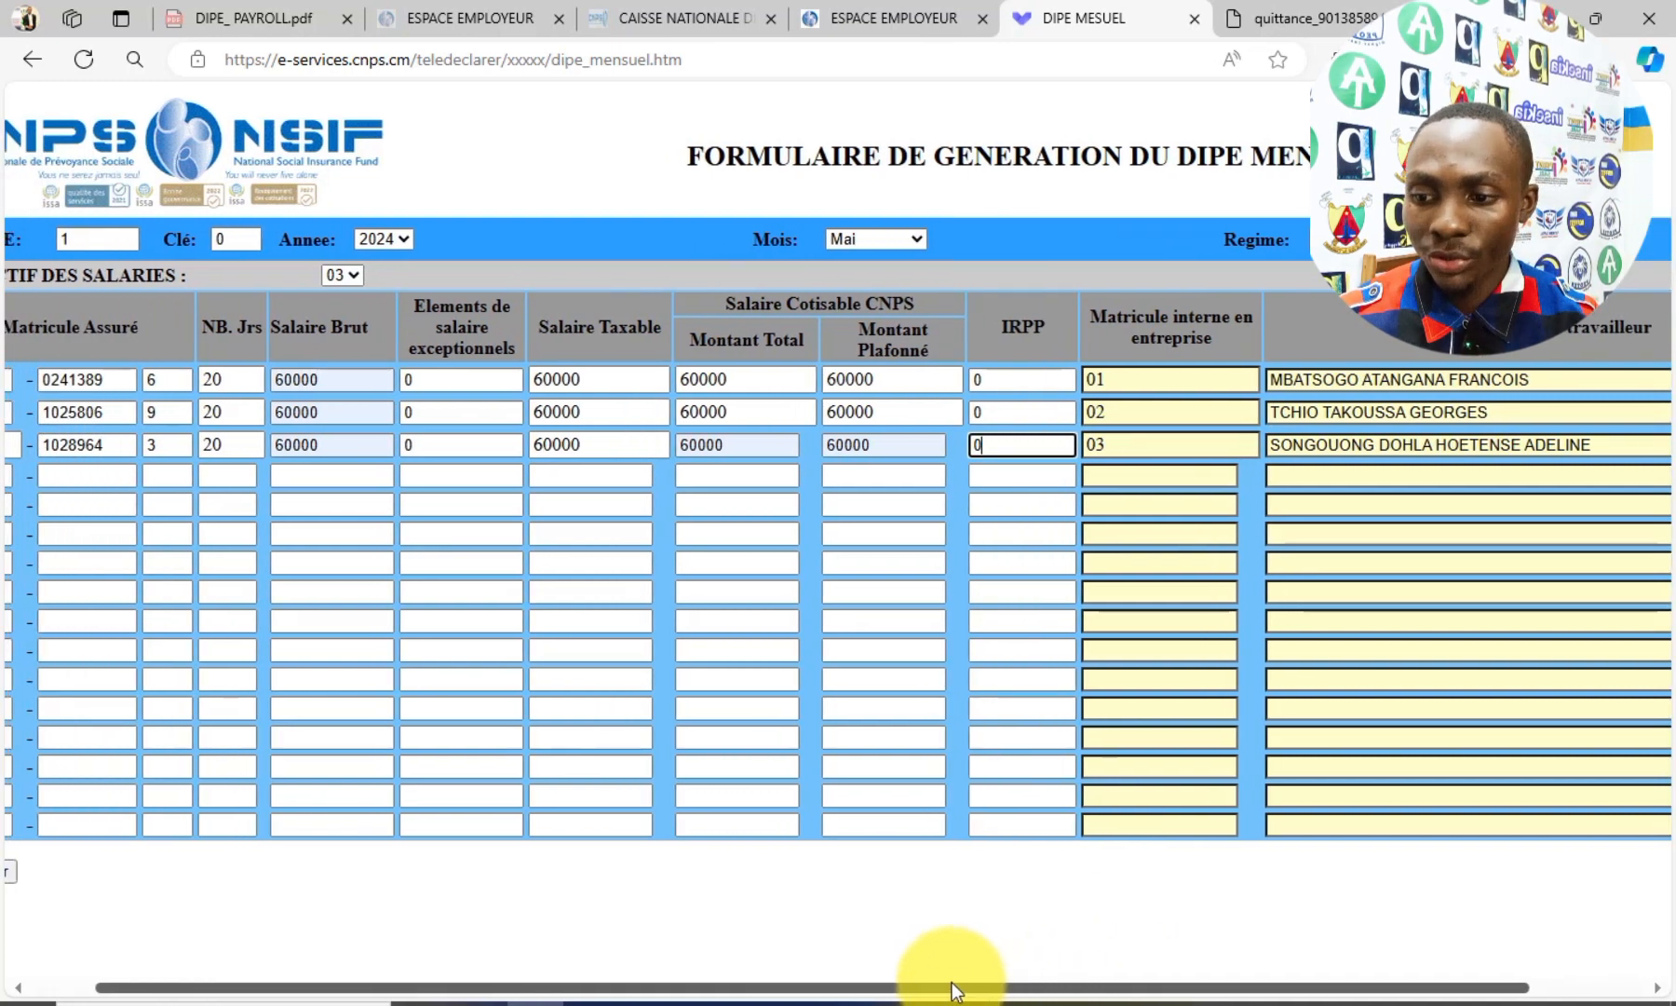
pyautogui.moveTo(952, 989); pyautogui.dragTo(680, 1004)
# Submit the form, then restore the three employee rows from the saved autofill entries.
pyautogui.moveTo(652, 997)
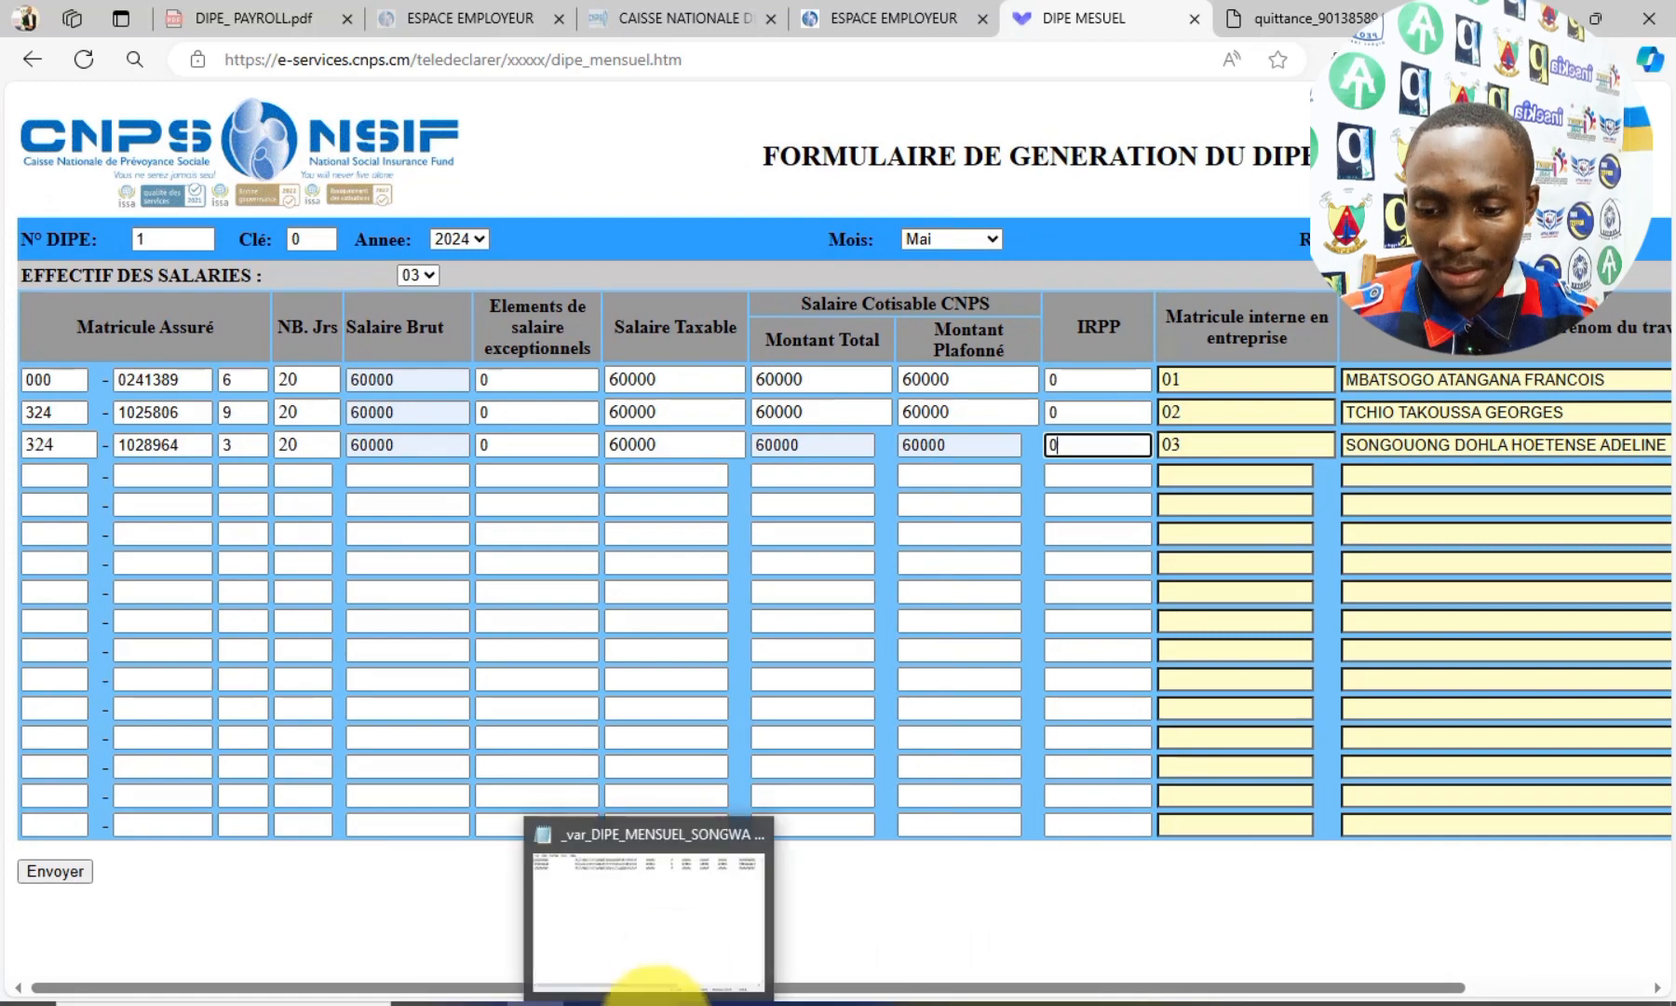
pyautogui.moveTo(673, 909)
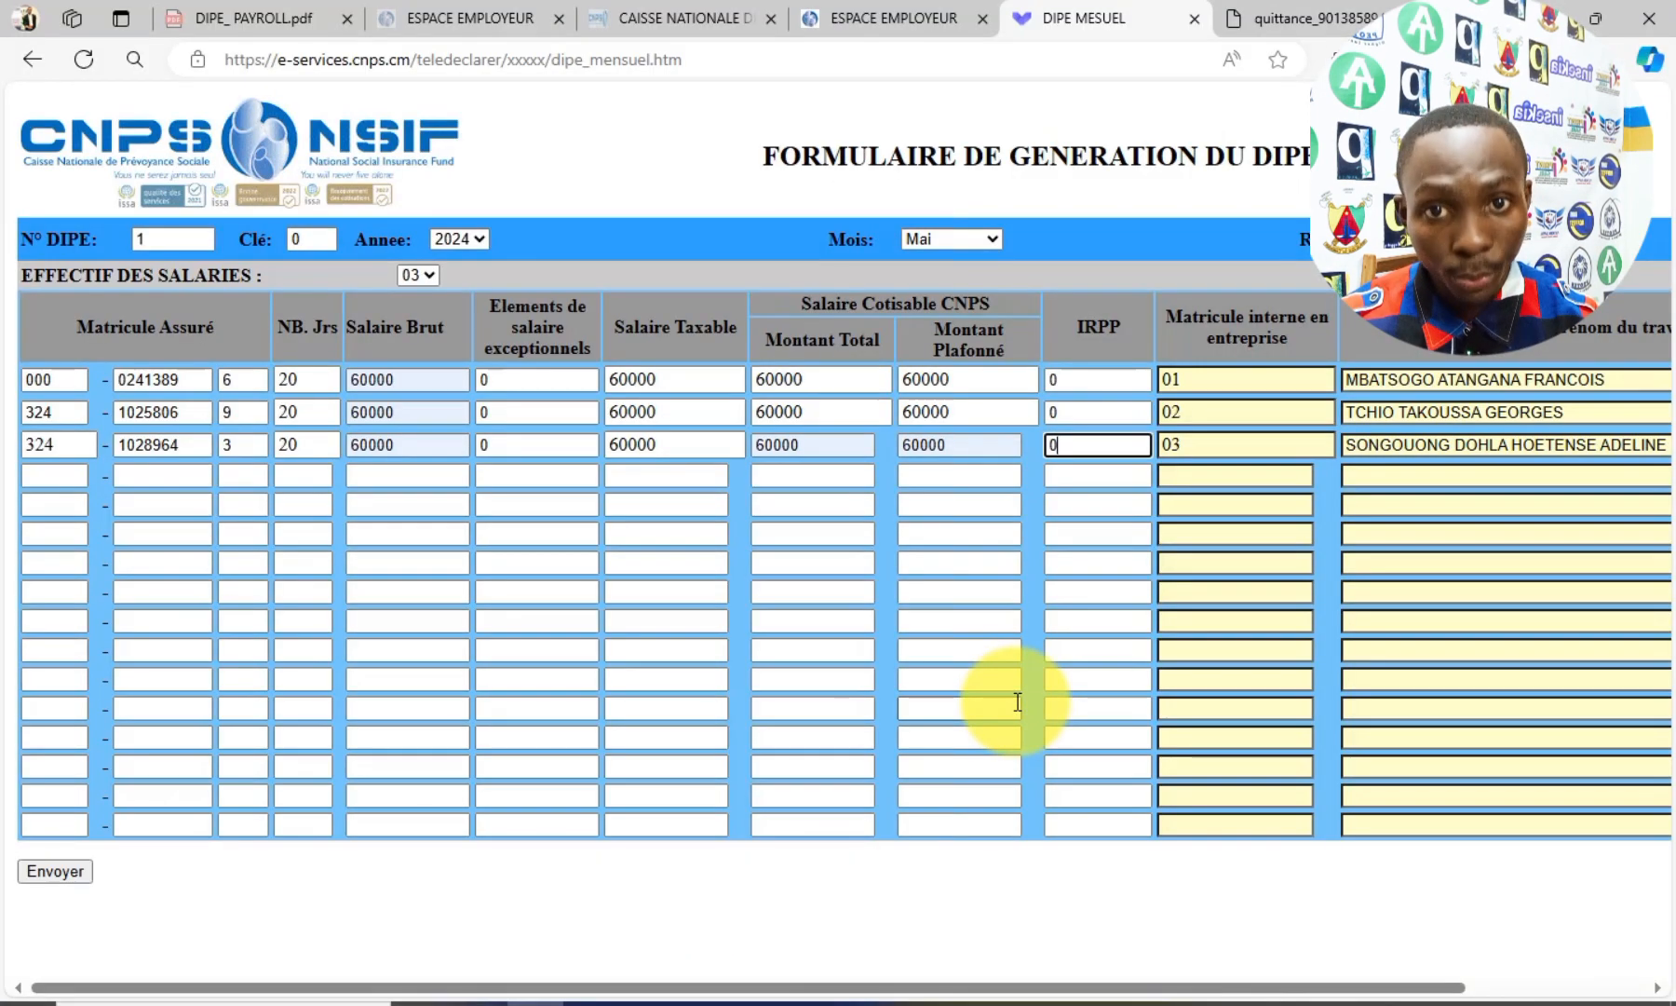
pyautogui.click(56, 871)
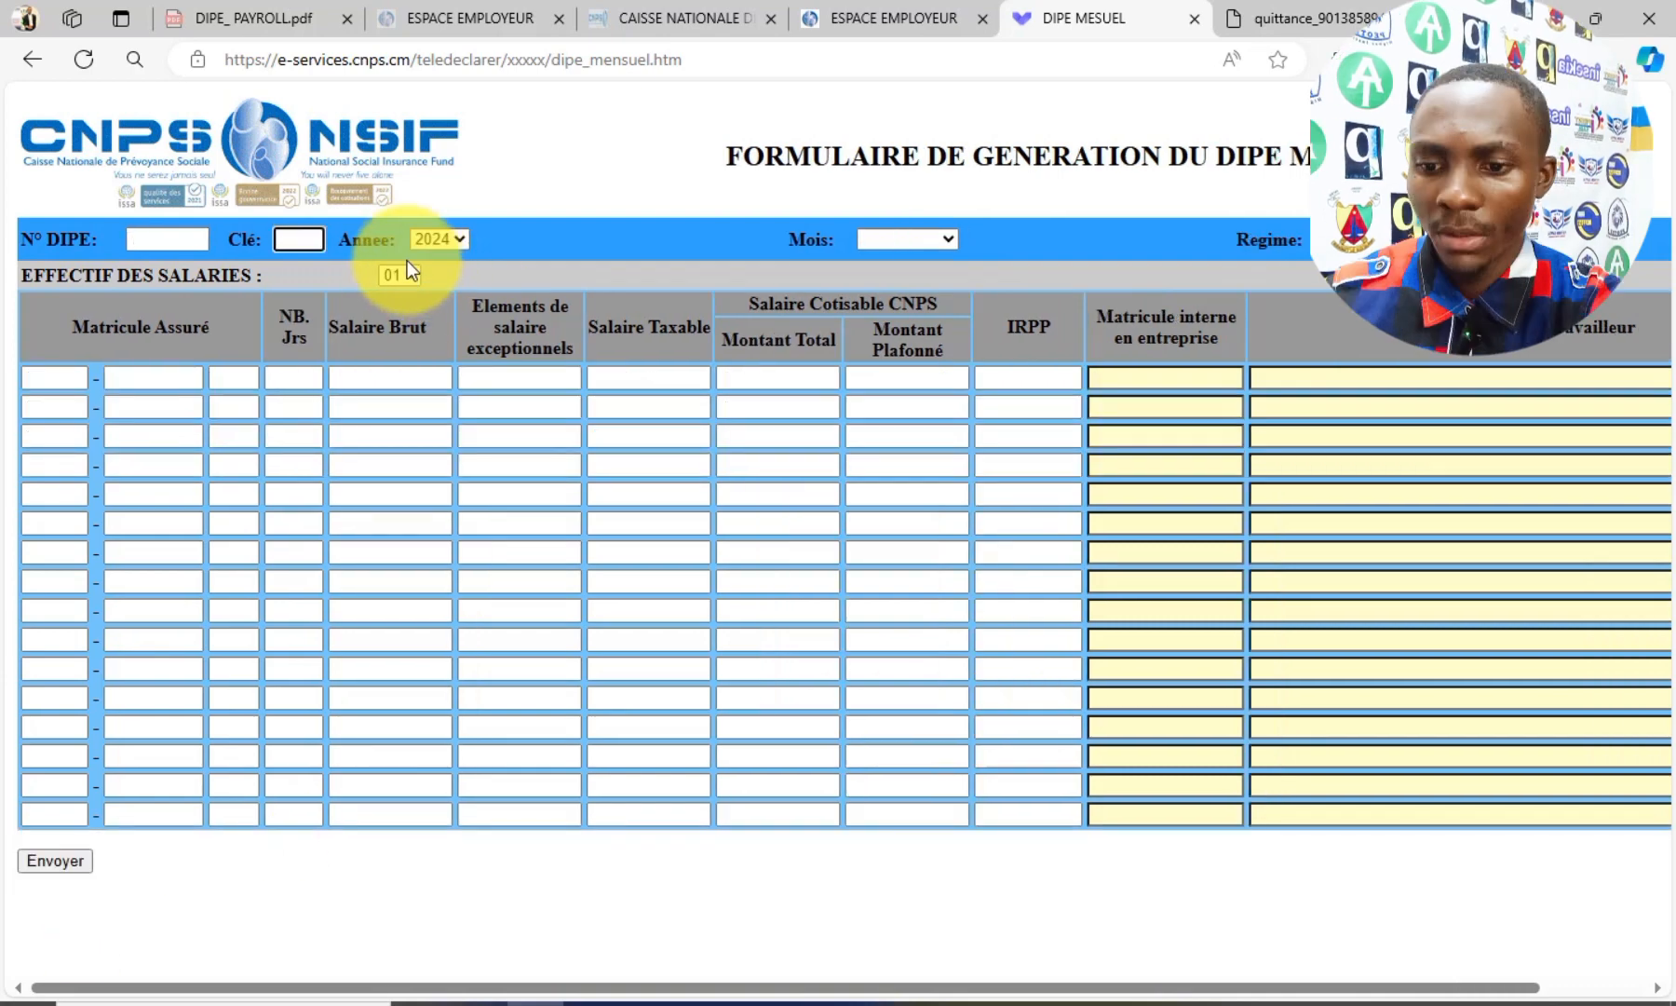
pyautogui.click(299, 243)
pyautogui.click(347, 344)
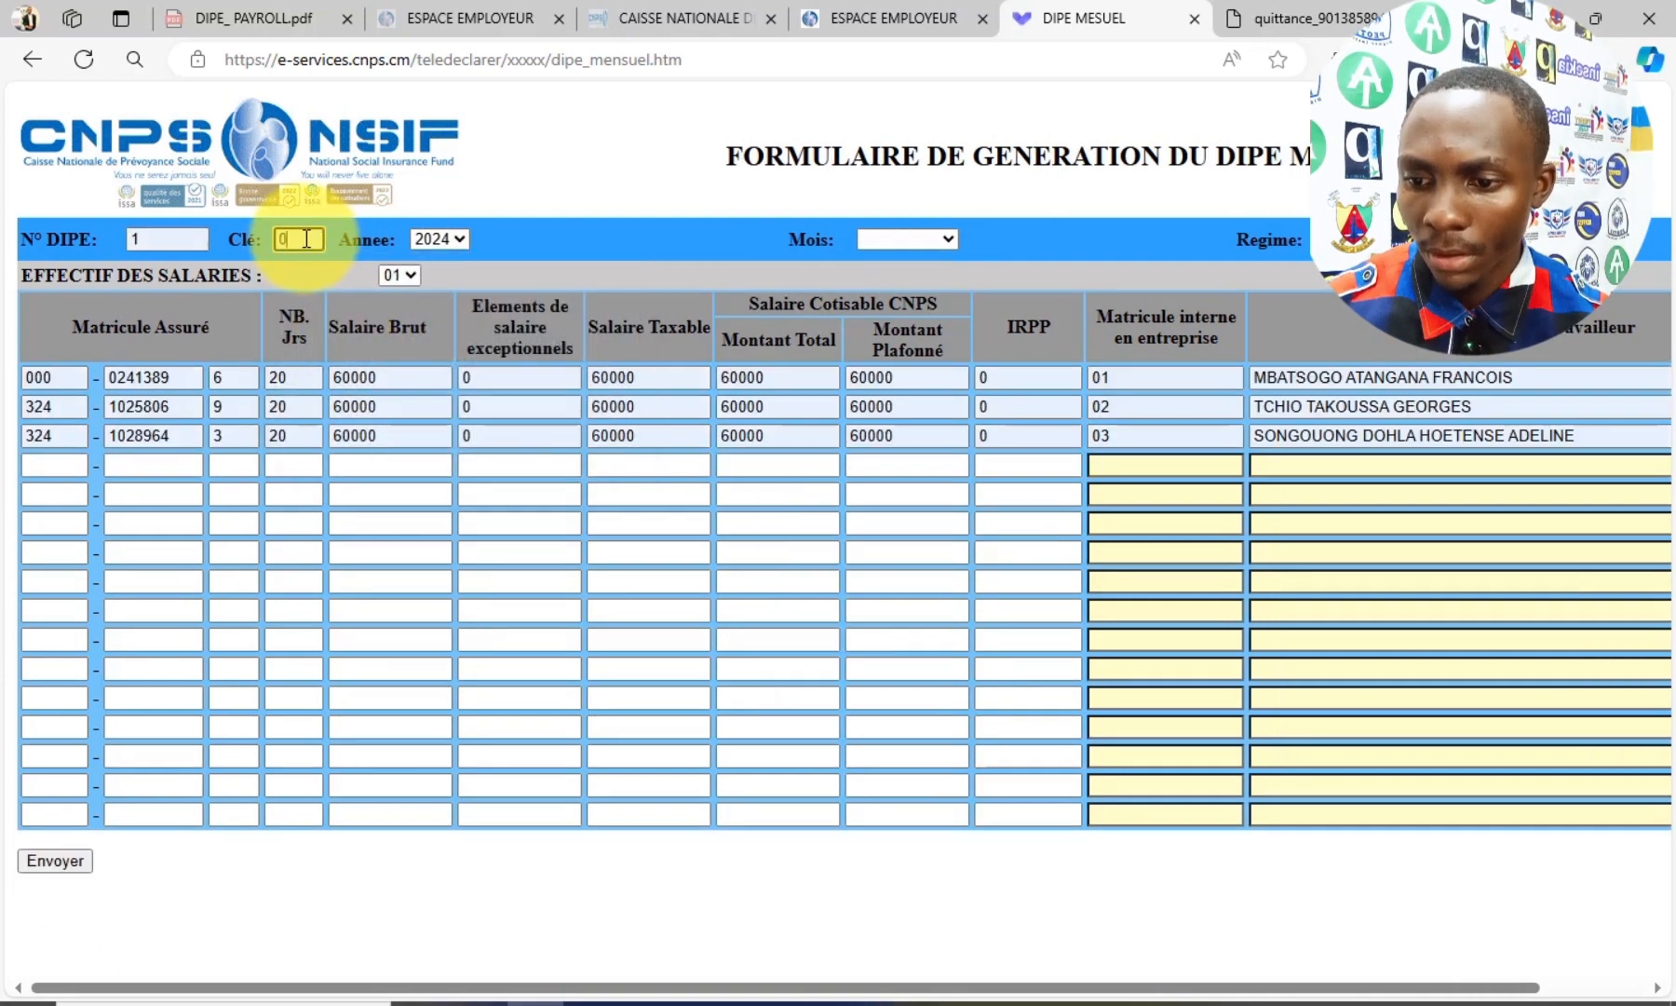
# Clear N° DIPE and Clé, then set Mois to Mai and Effectif to 03.
pyautogui.click(193, 244)
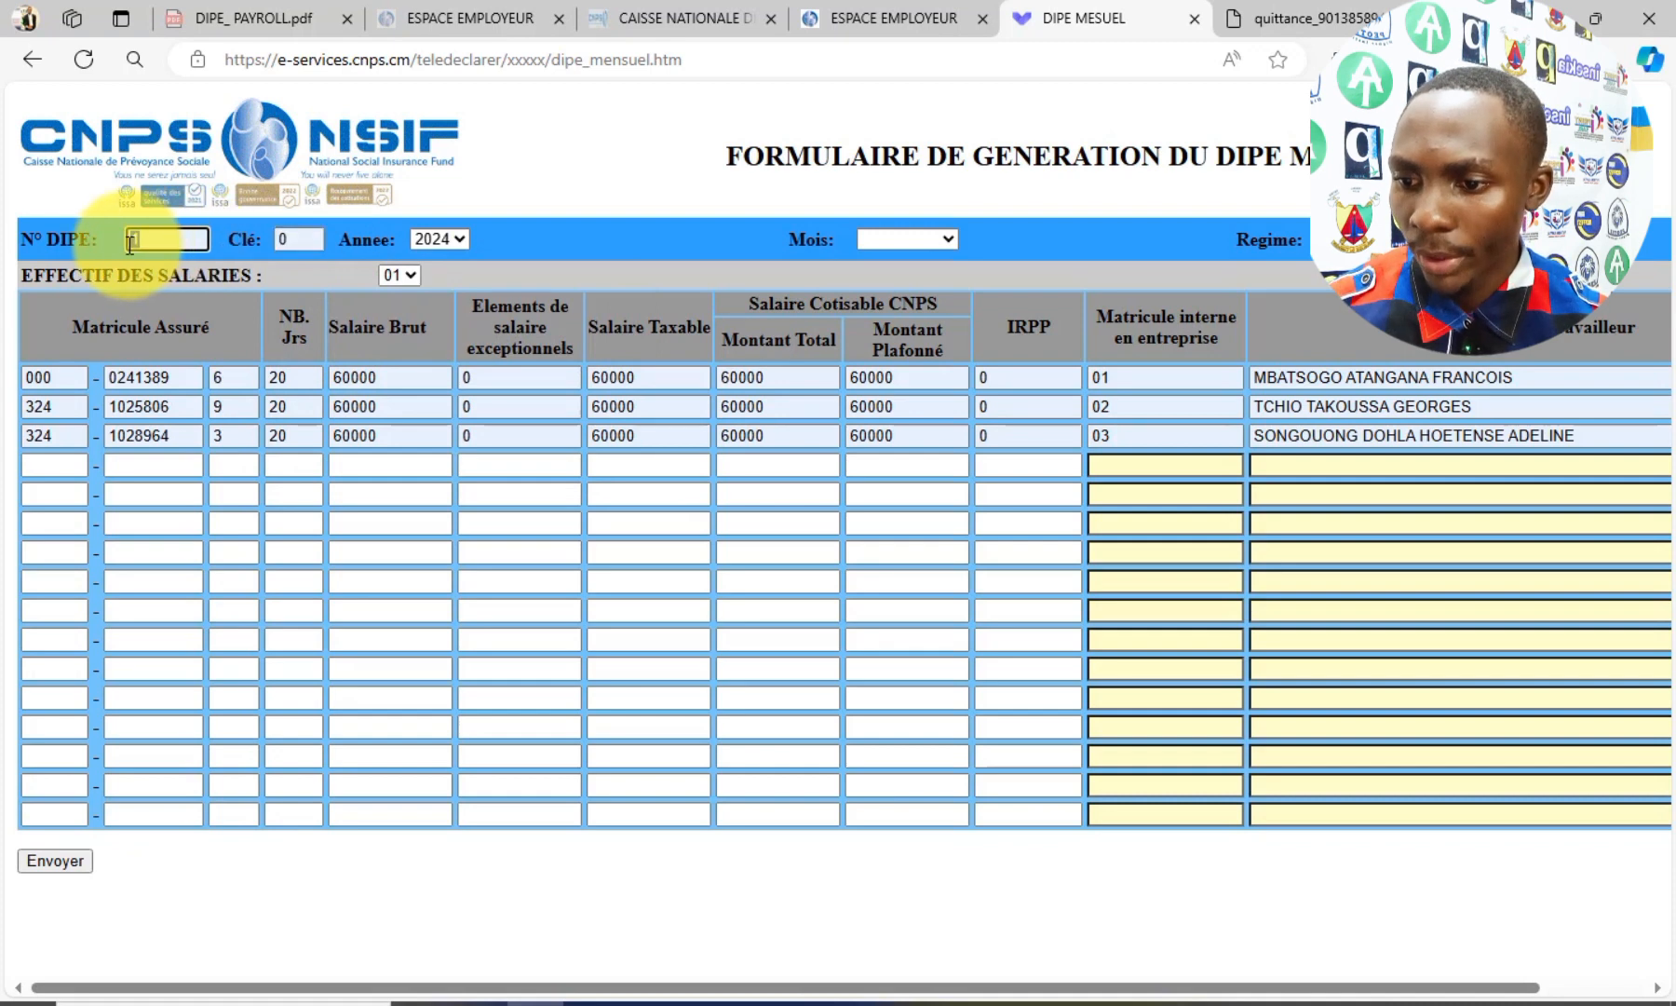
pyautogui.press('BackSpace')
pyautogui.click(308, 241)
pyautogui.press('BackSpace')
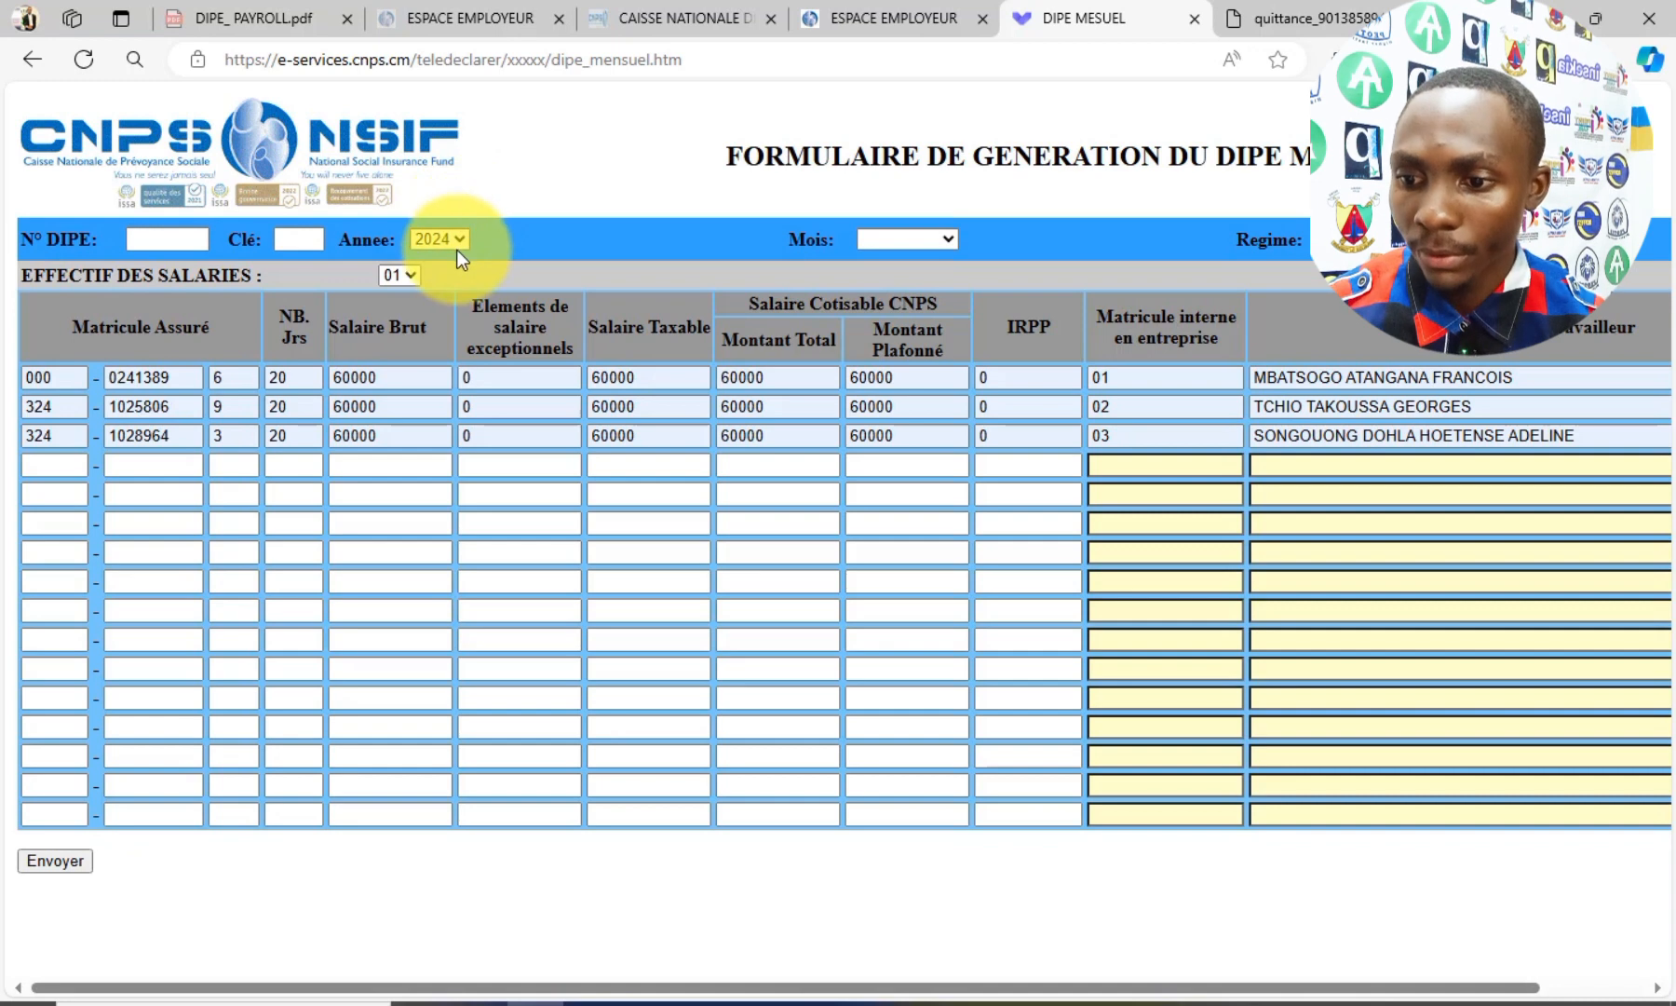
pyautogui.click(948, 236)
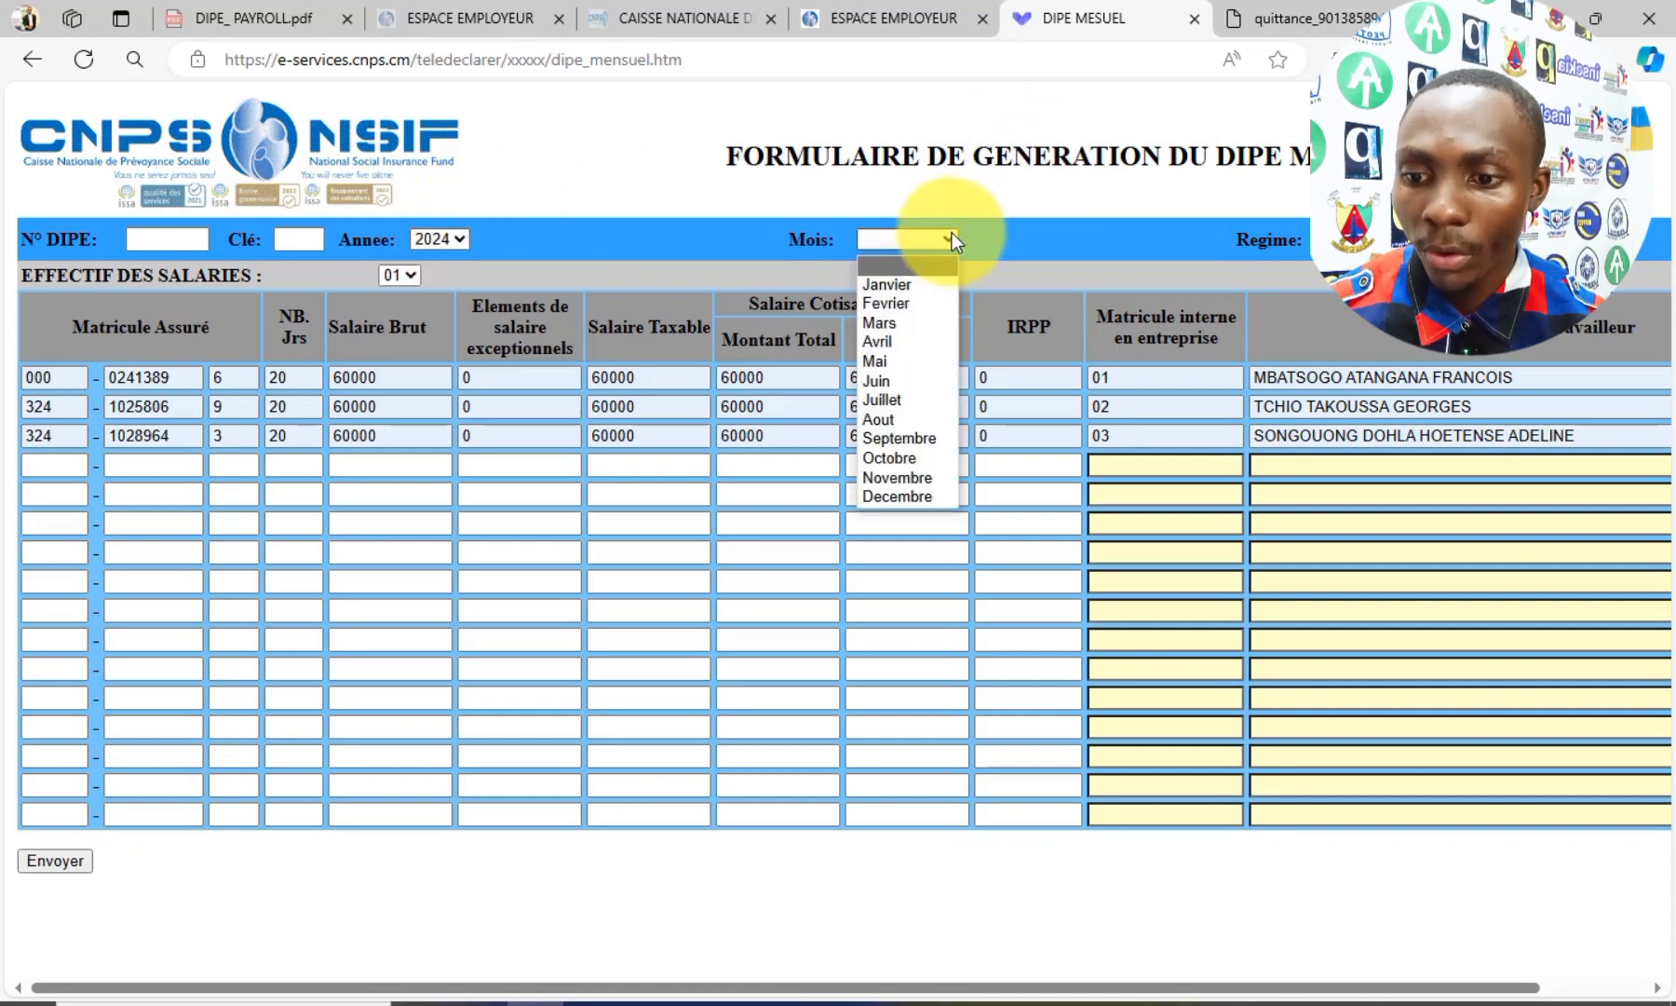
pyautogui.click(929, 365)
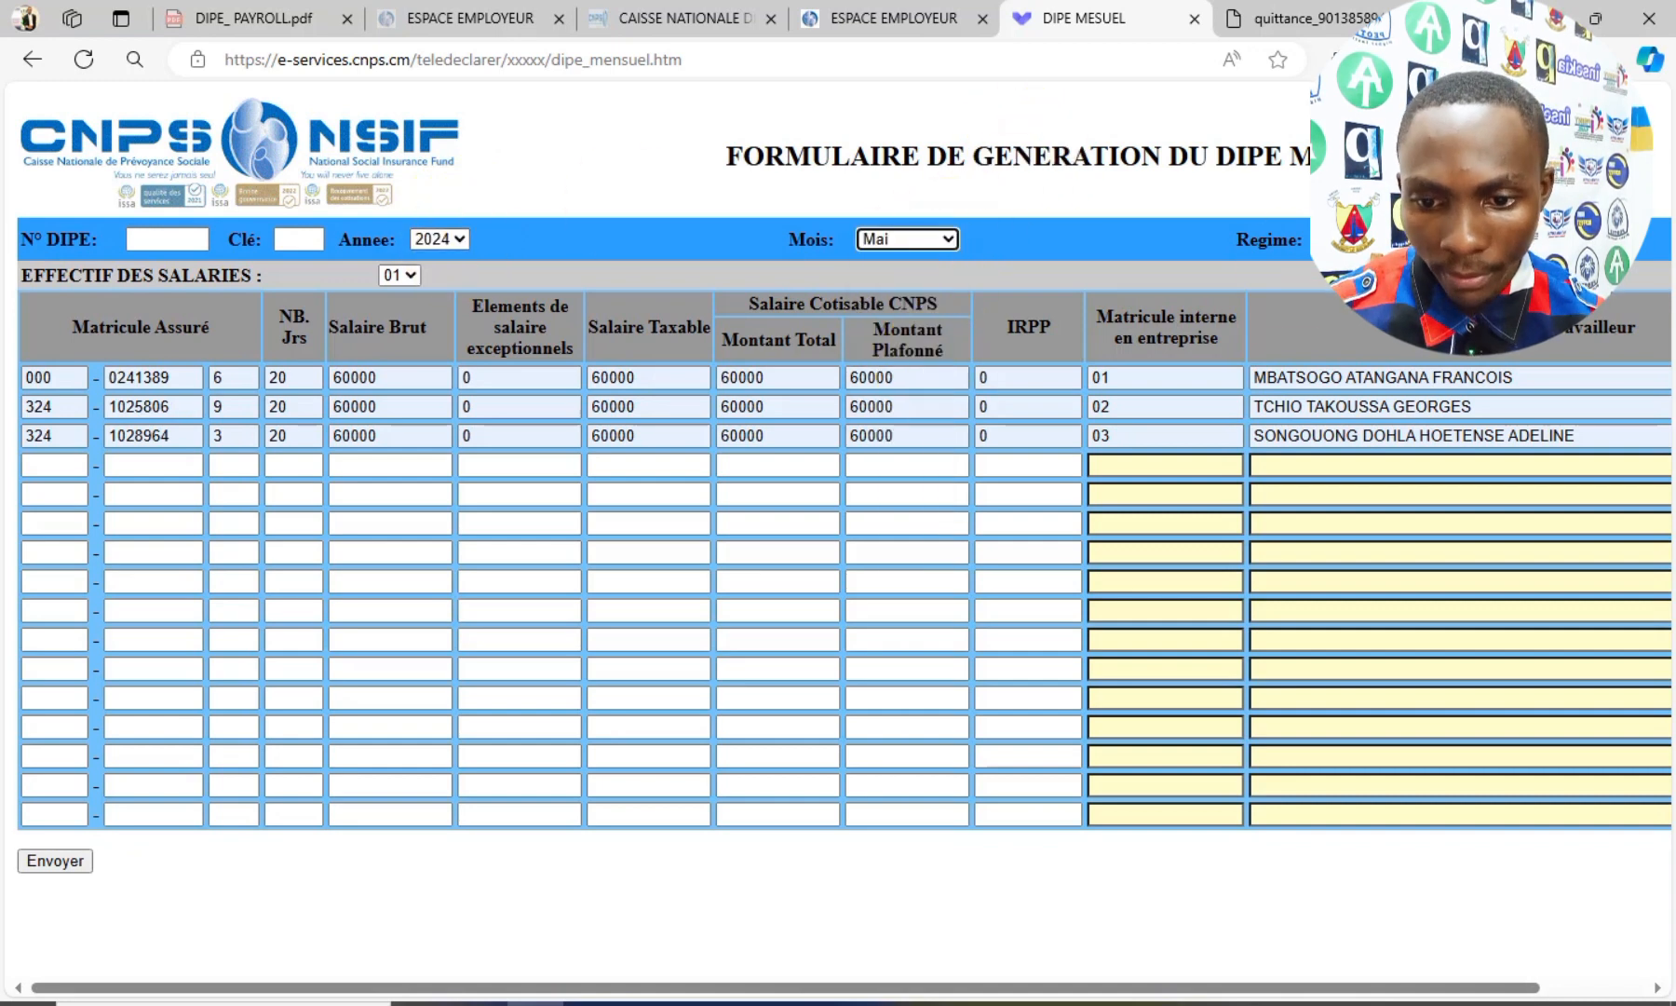
pyautogui.click(414, 276)
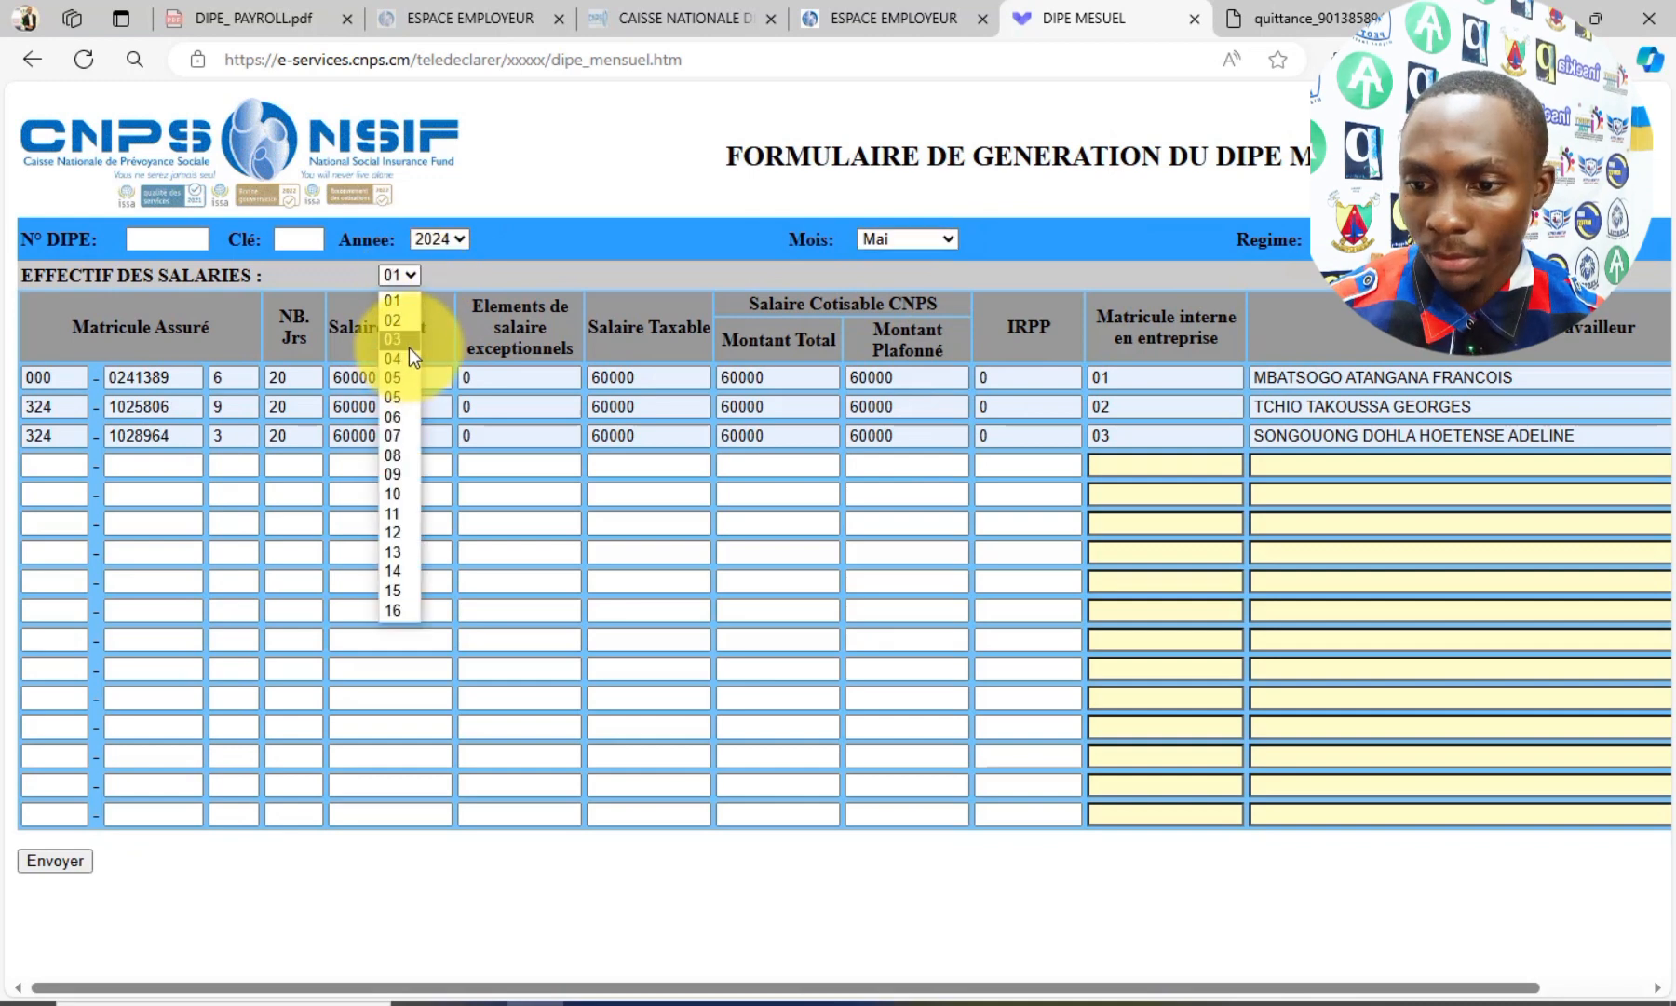
pyautogui.click(410, 345)
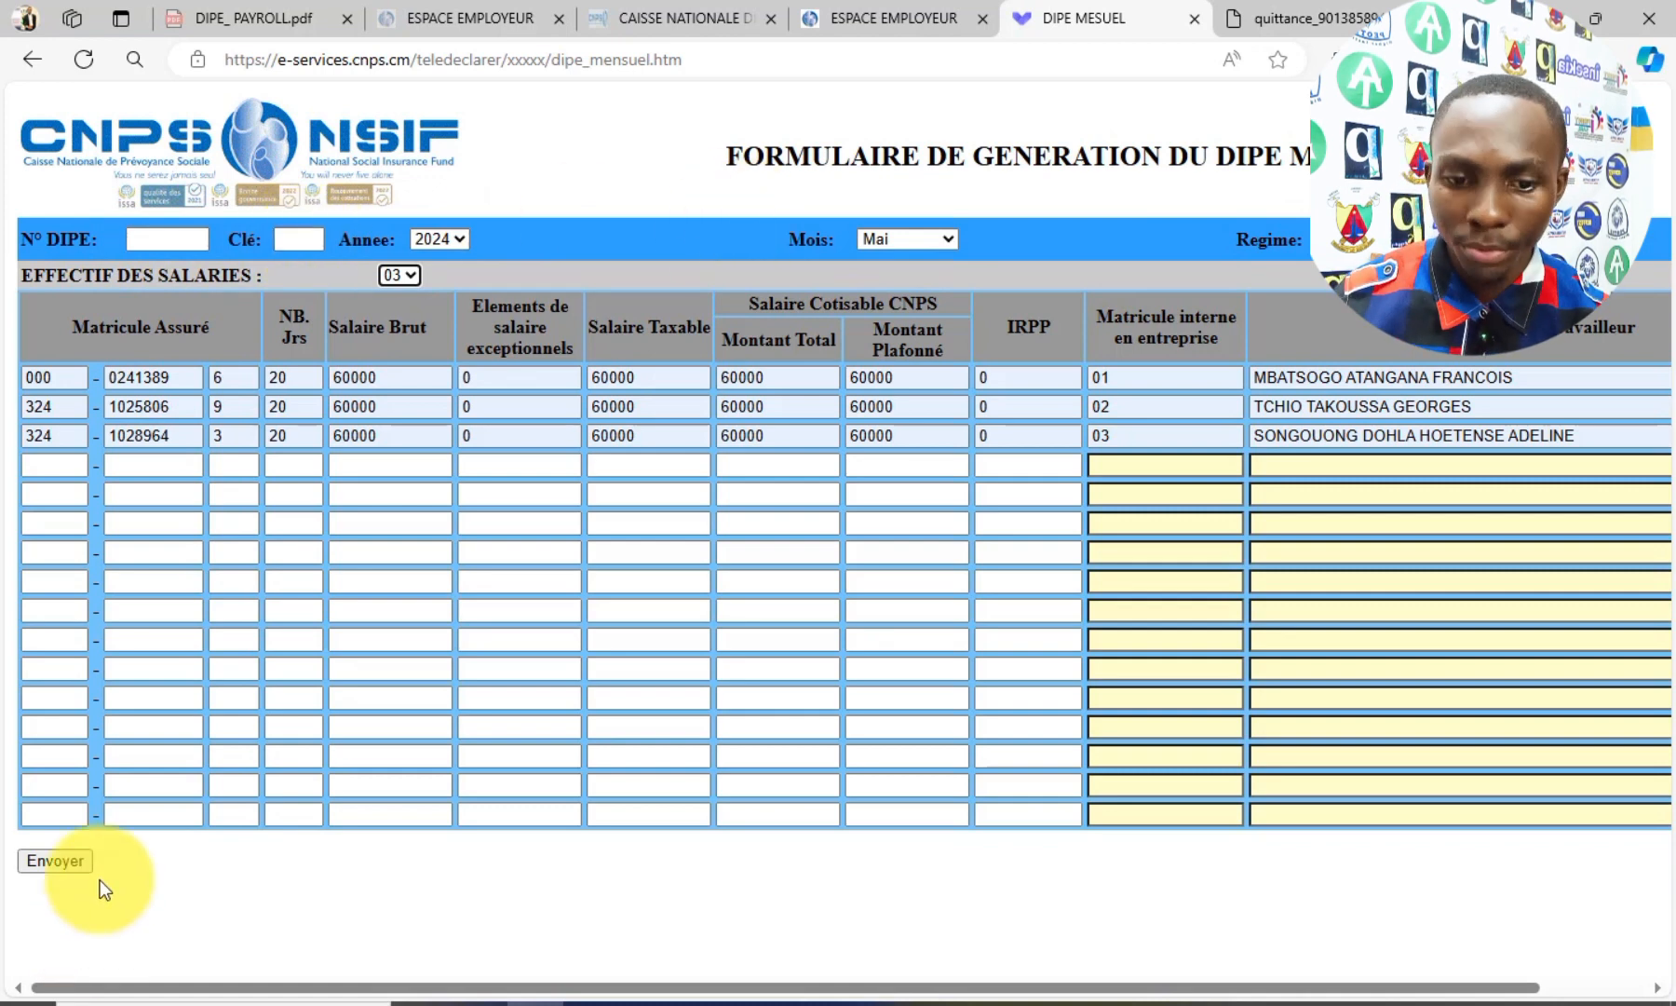
# Convert the DIPE to a magnetic file, download it, and review it in Notepad.
pyautogui.click(65, 858)
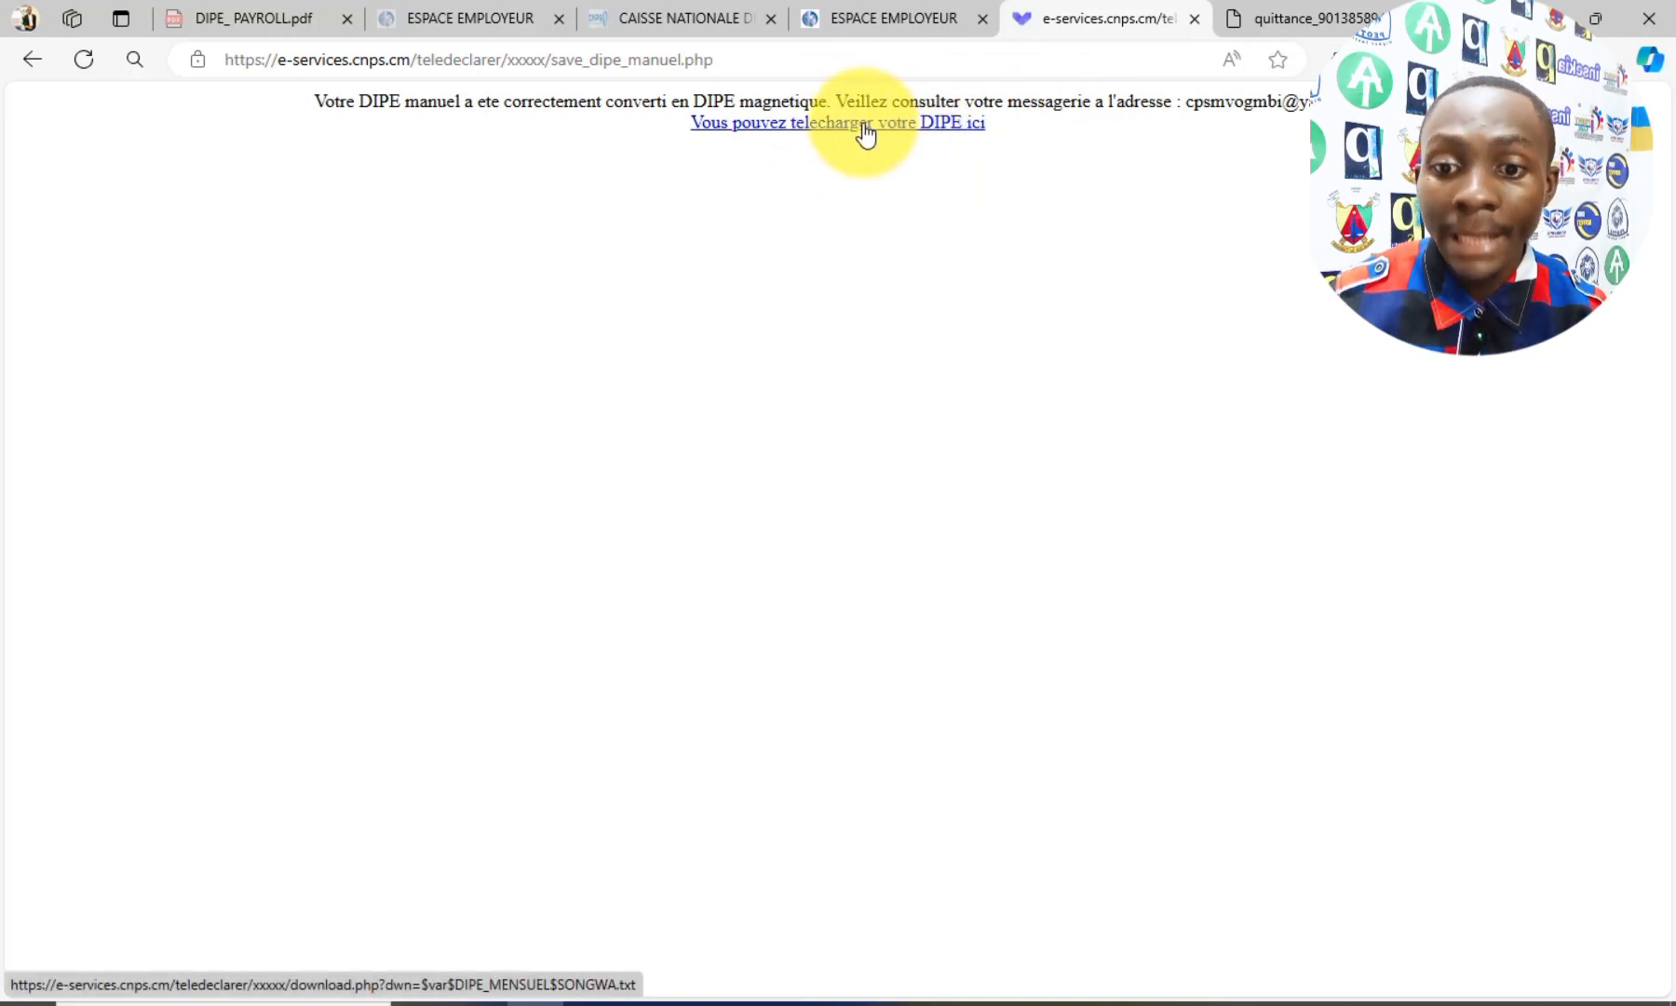
pyautogui.click(865, 125)
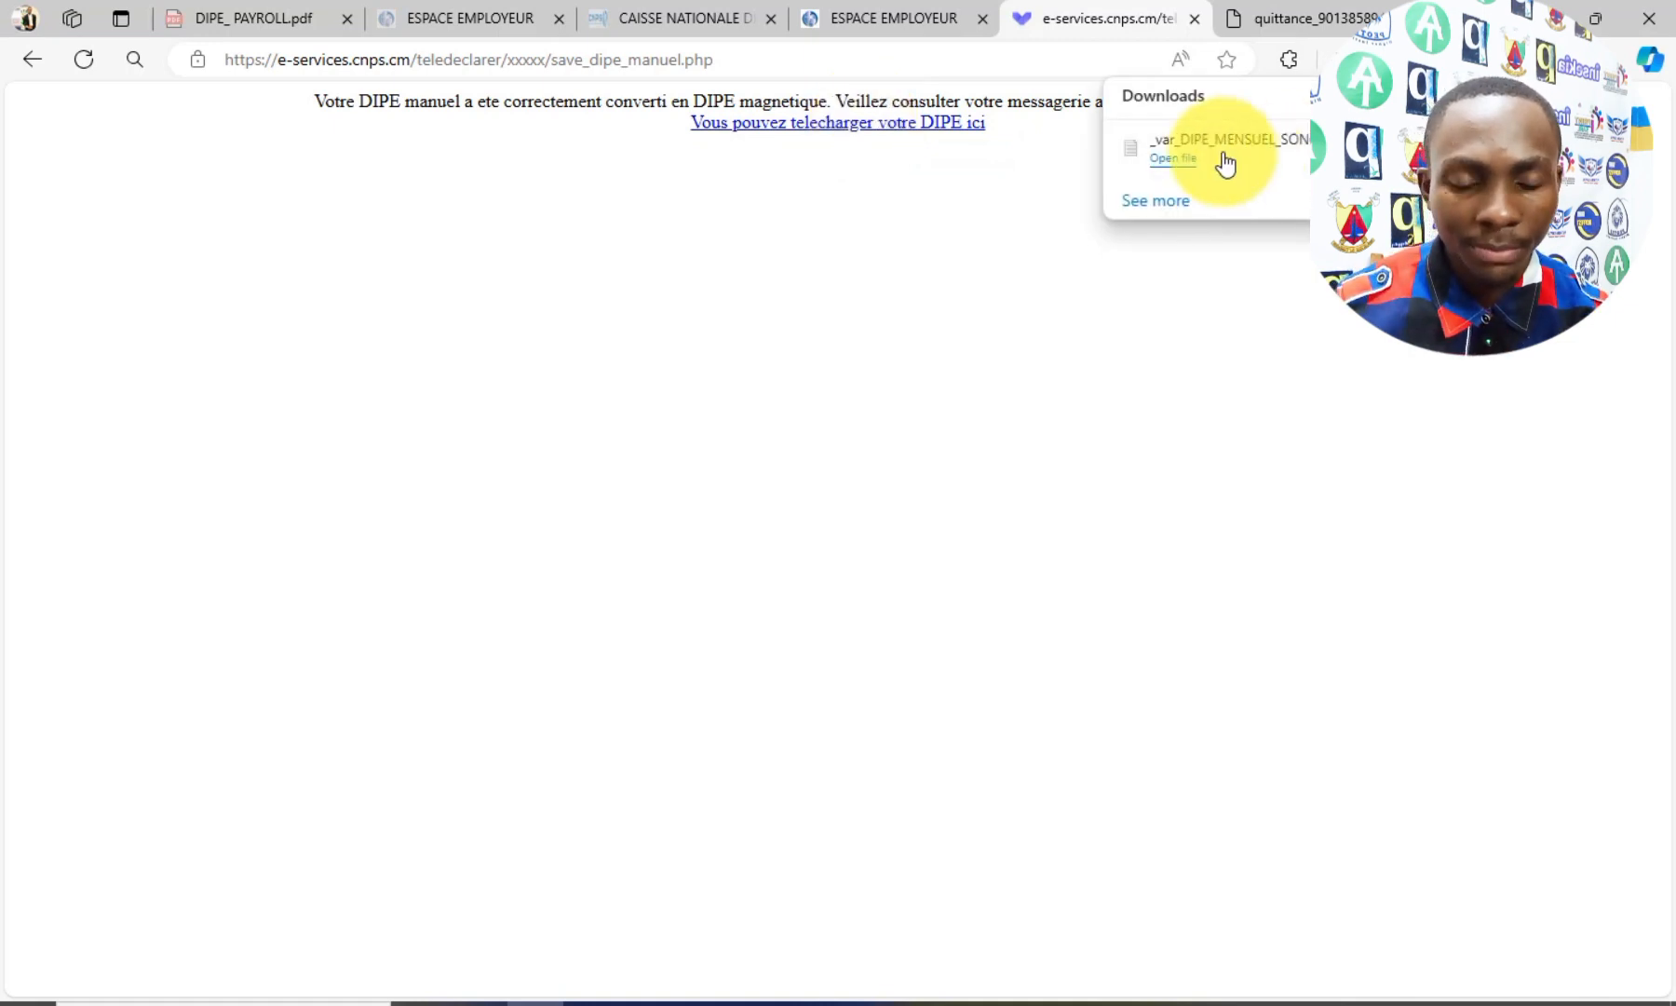
pyautogui.click(1283, 147)
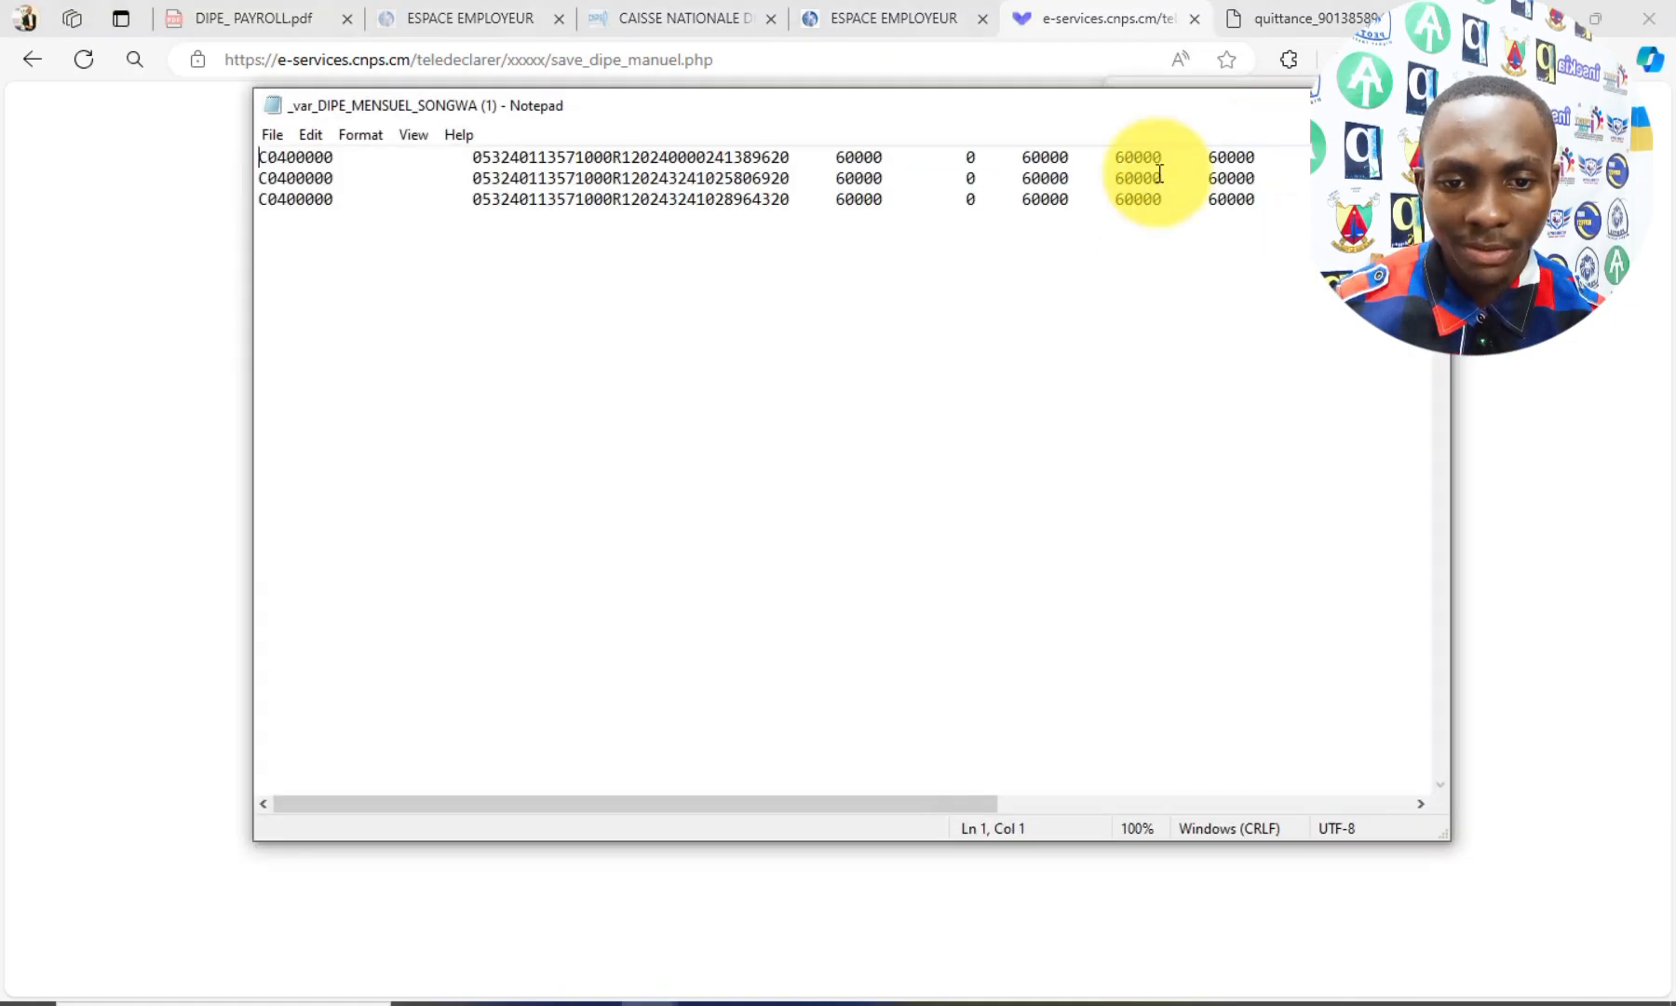
pyautogui.moveTo(808, 808); pyautogui.dragTo(722, 737)
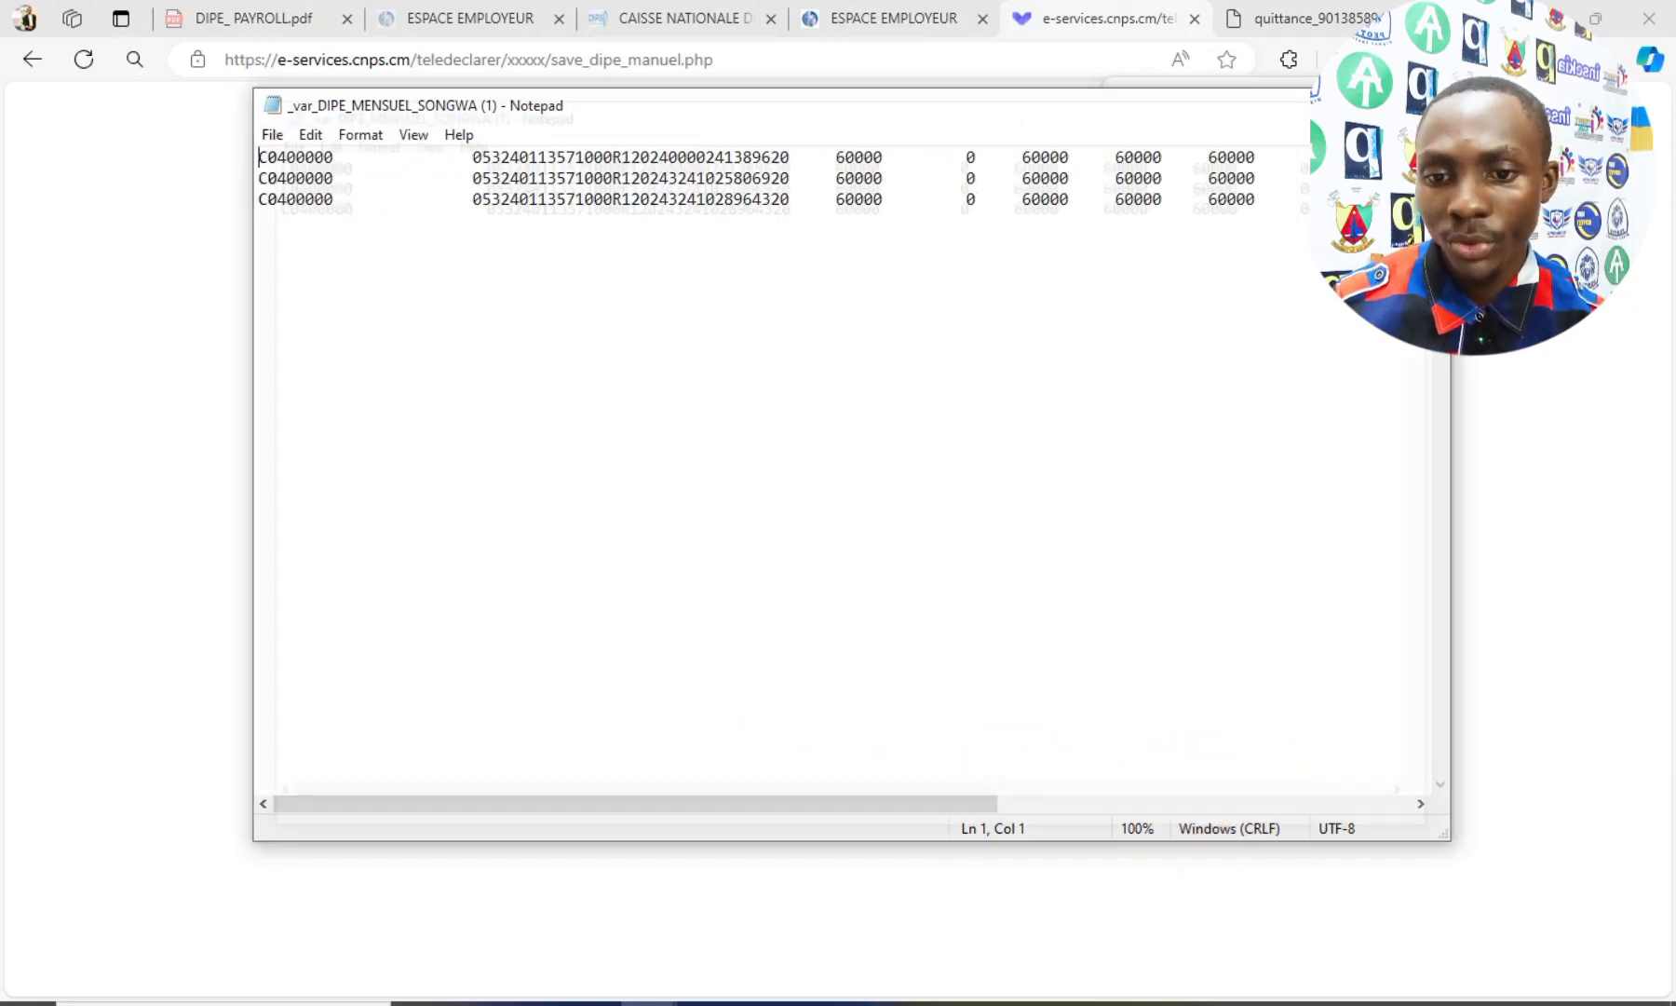
pyautogui.click(1428, 106)
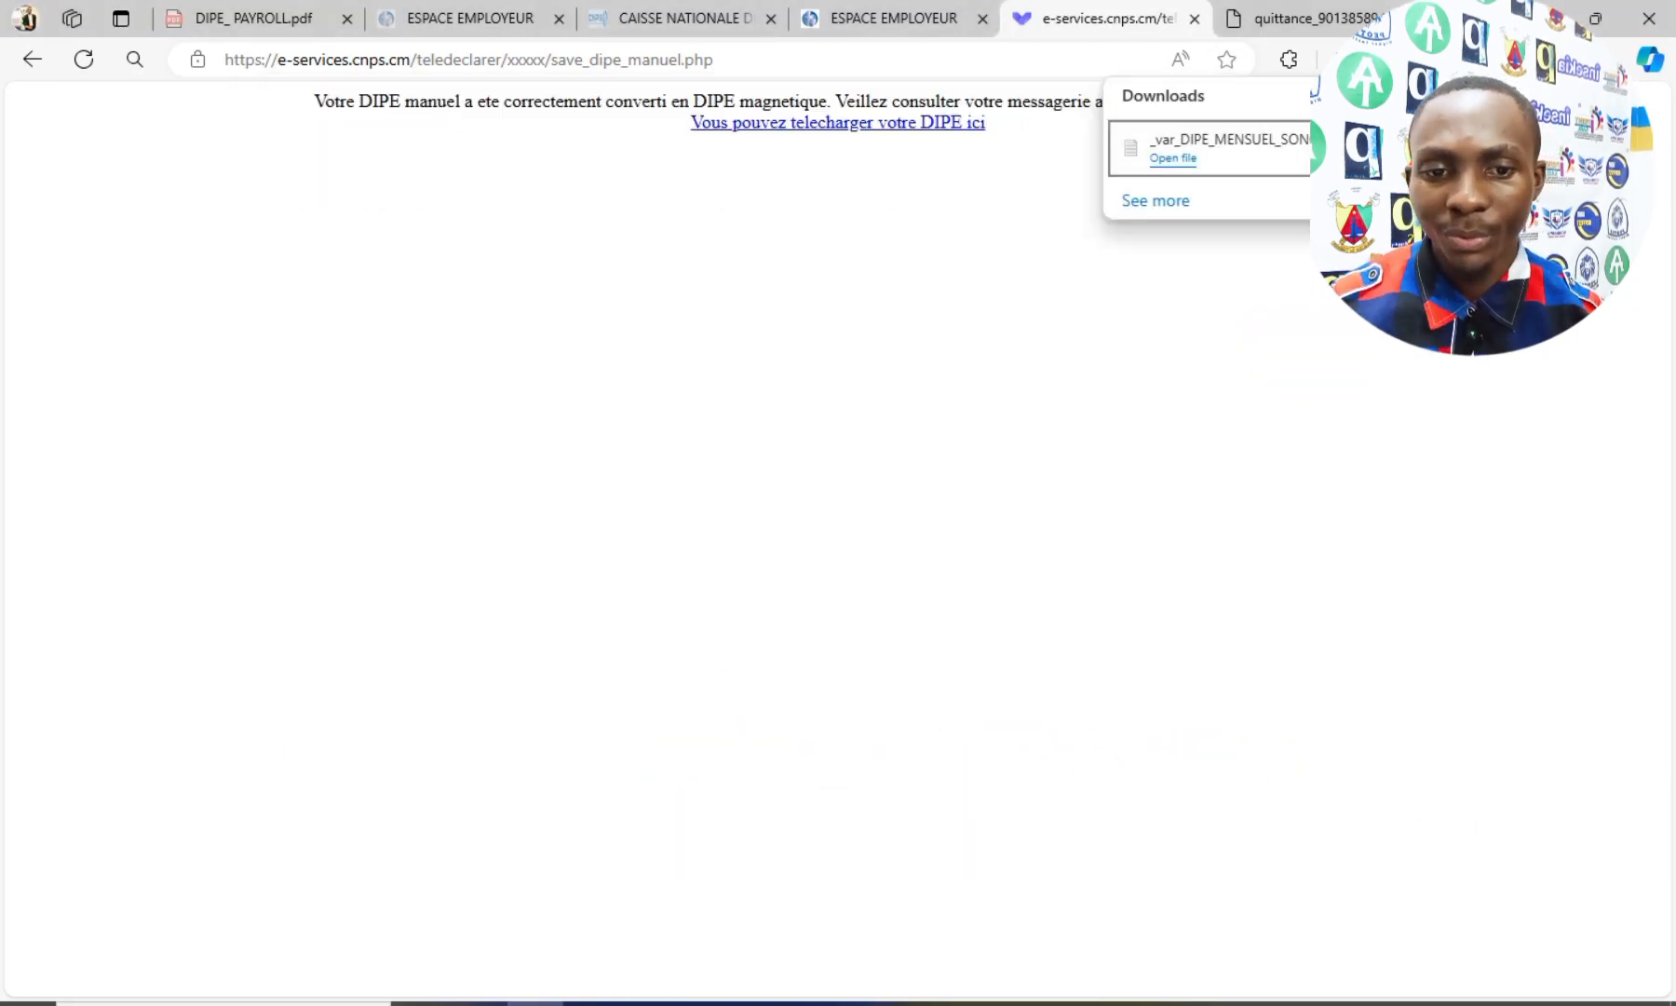
pyautogui.click(845, 12)
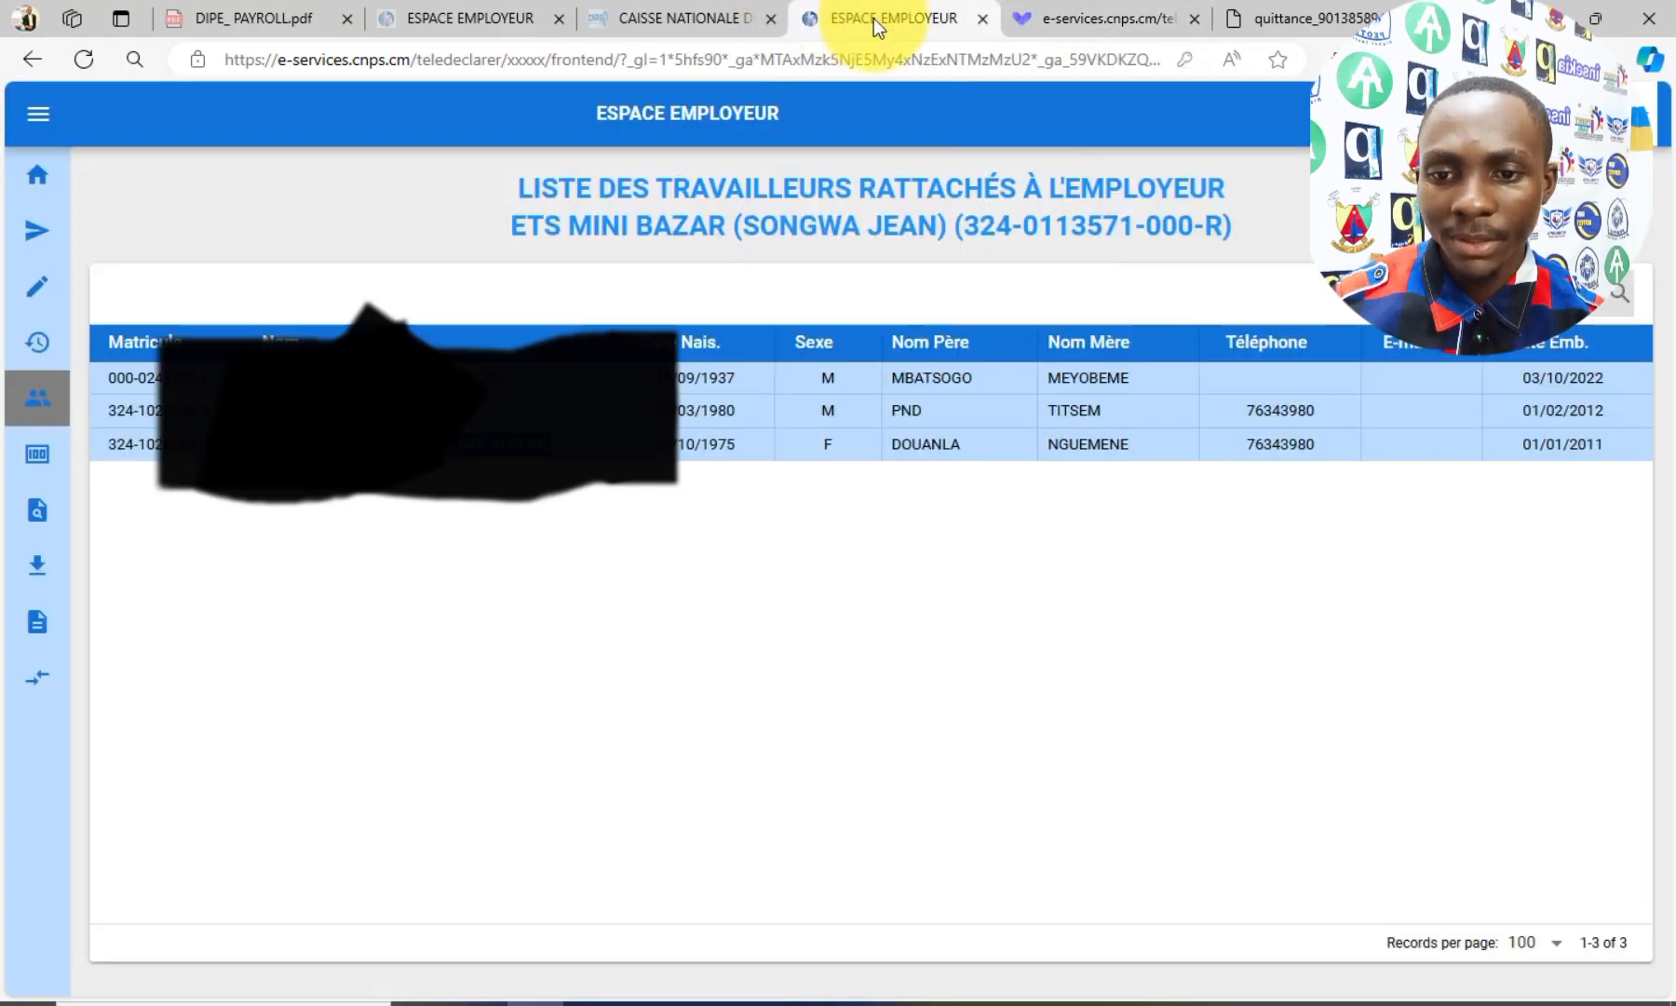
# Upload the downloaded DIPE text file as a Mensuel declaration with Magnetique set to Oui, and send it.
pyautogui.moveTo(30, 233)
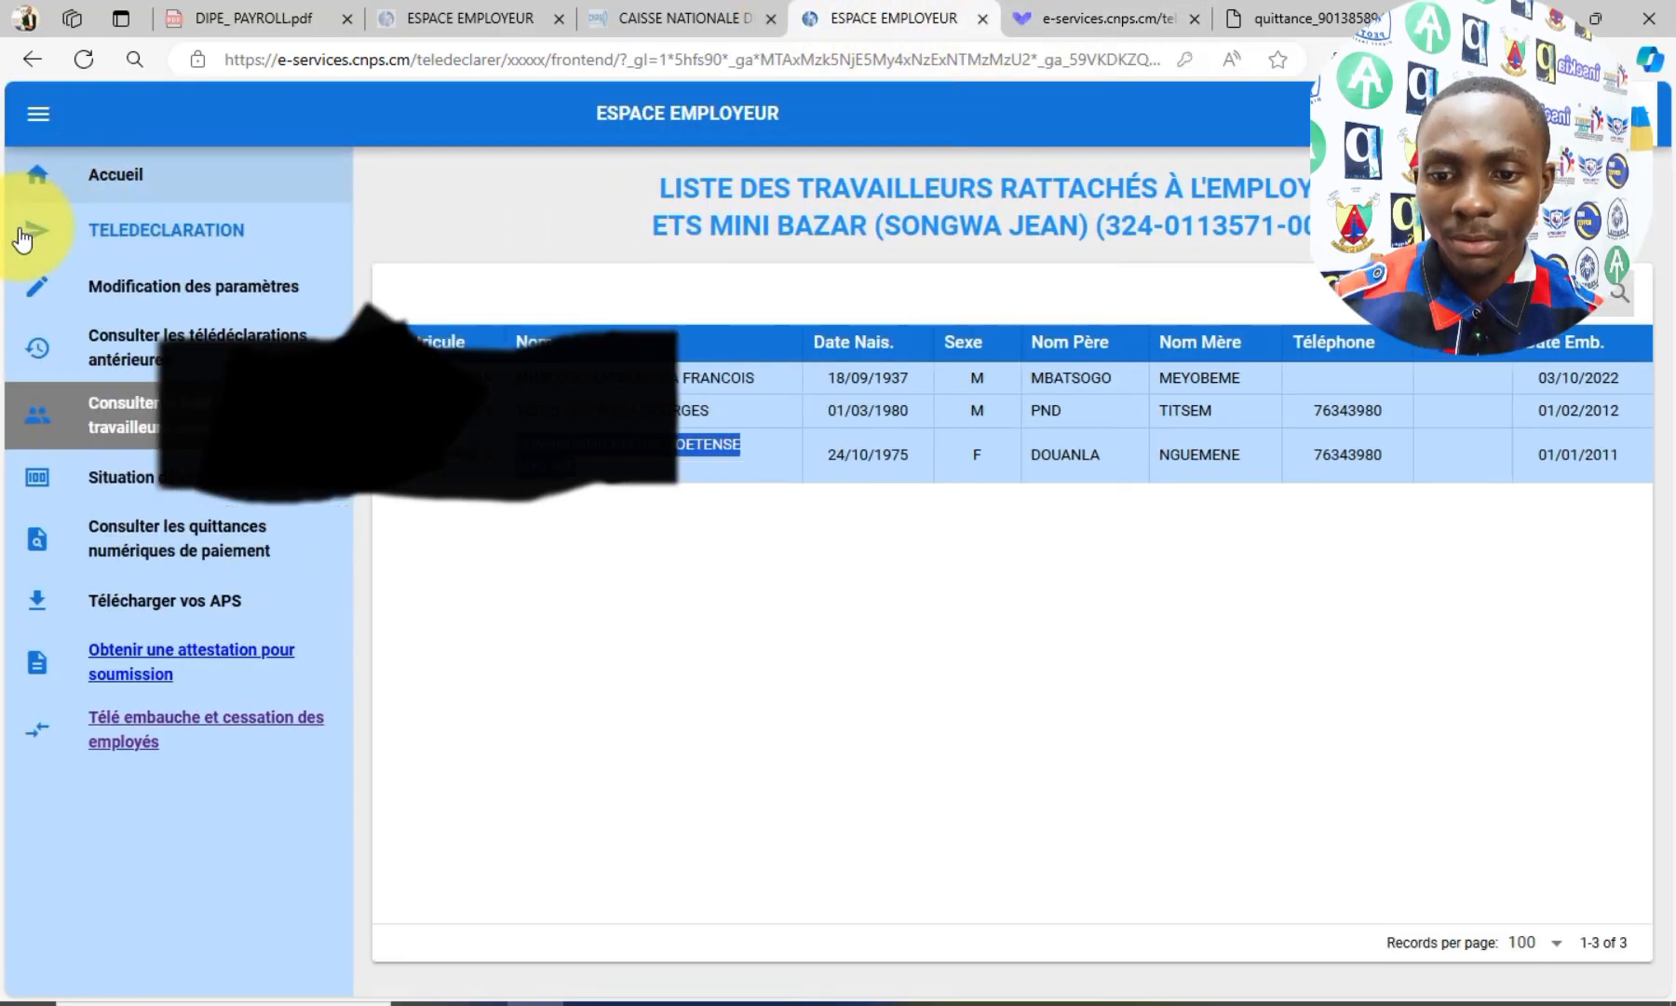
pyautogui.click(191, 240)
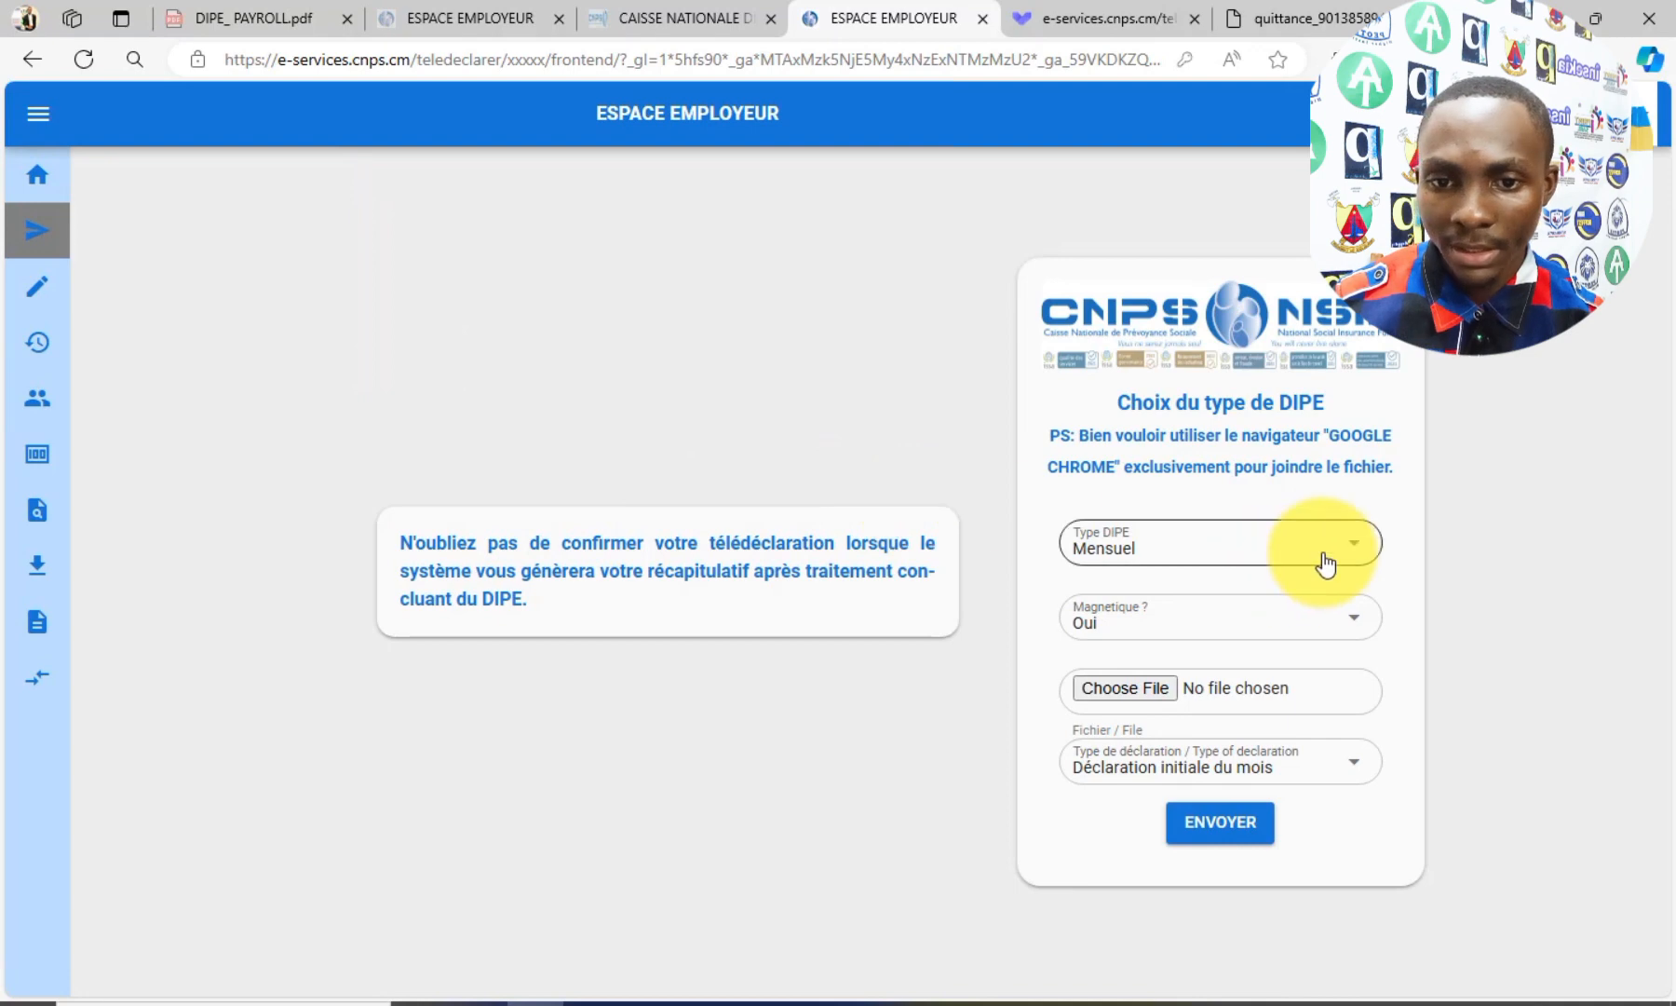
pyautogui.click(1359, 557)
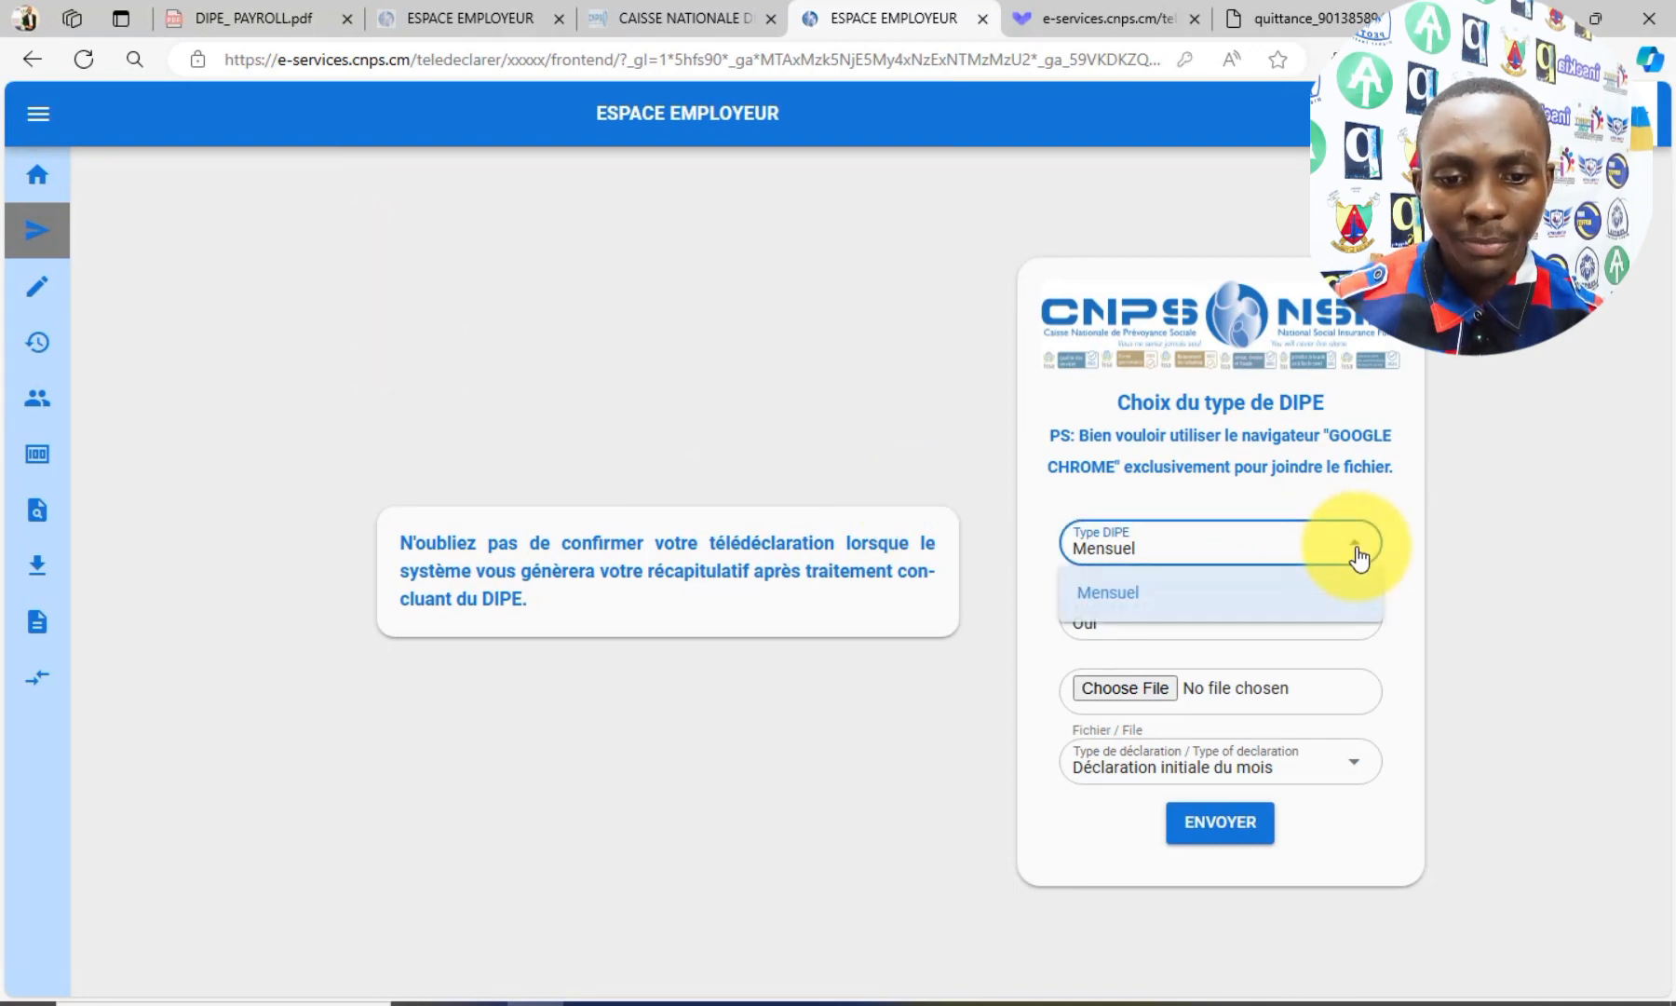
pyautogui.click(1304, 585)
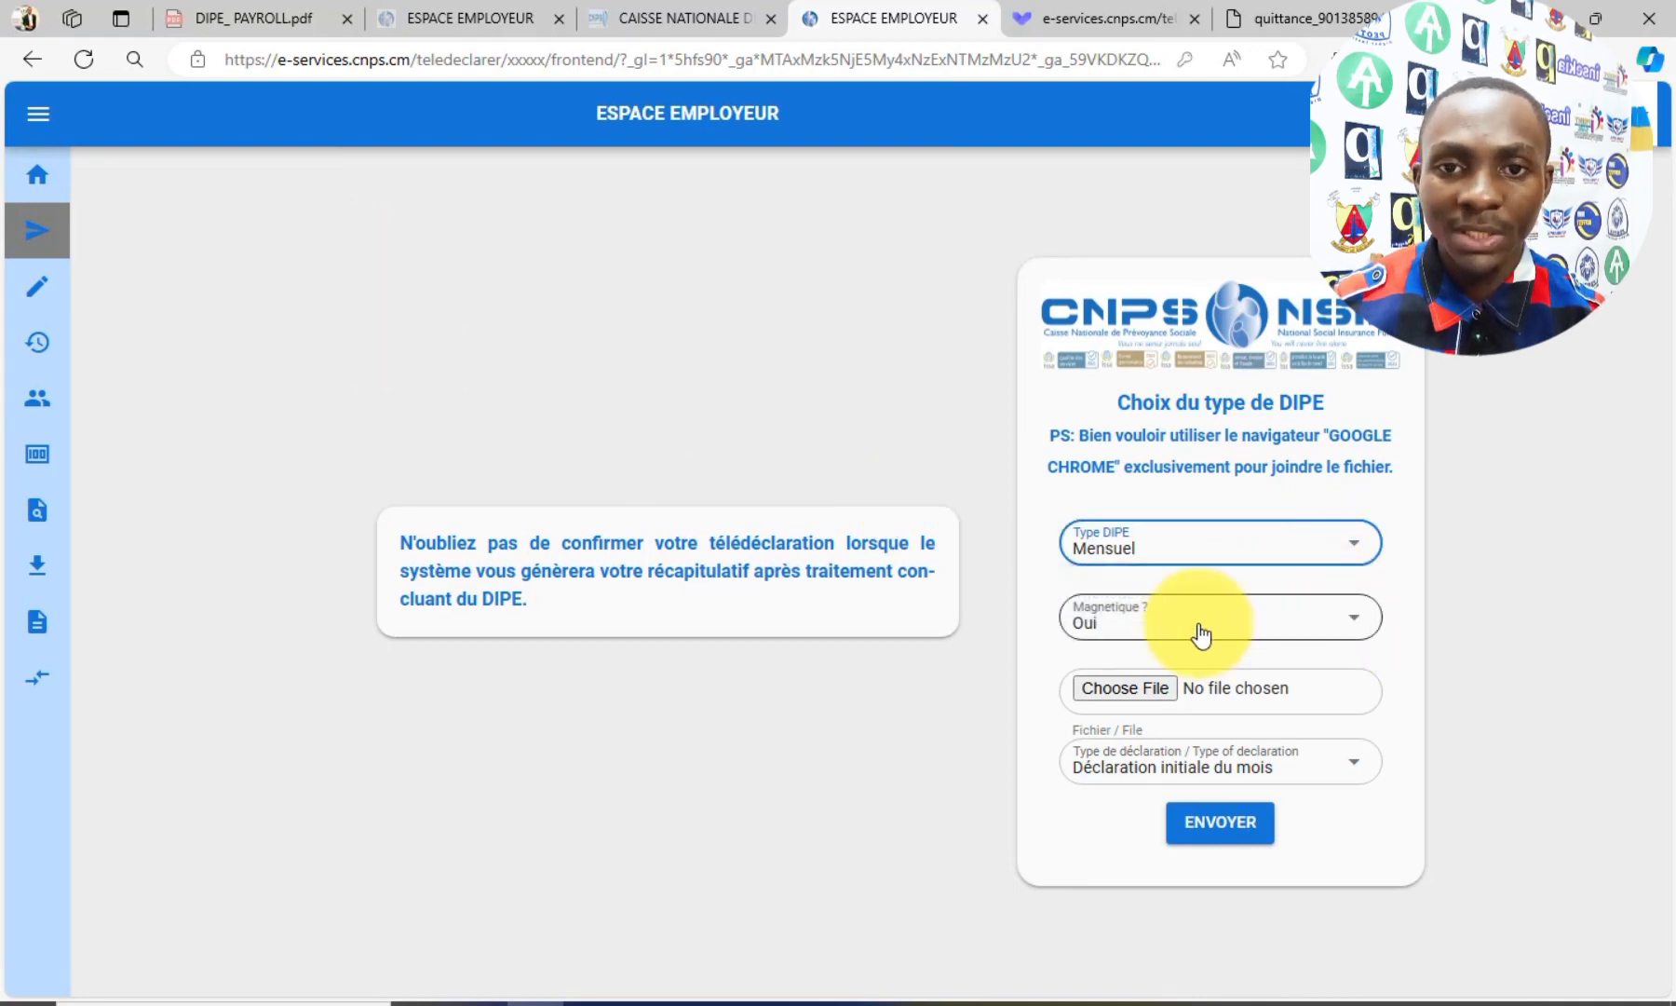
pyautogui.click(1364, 633)
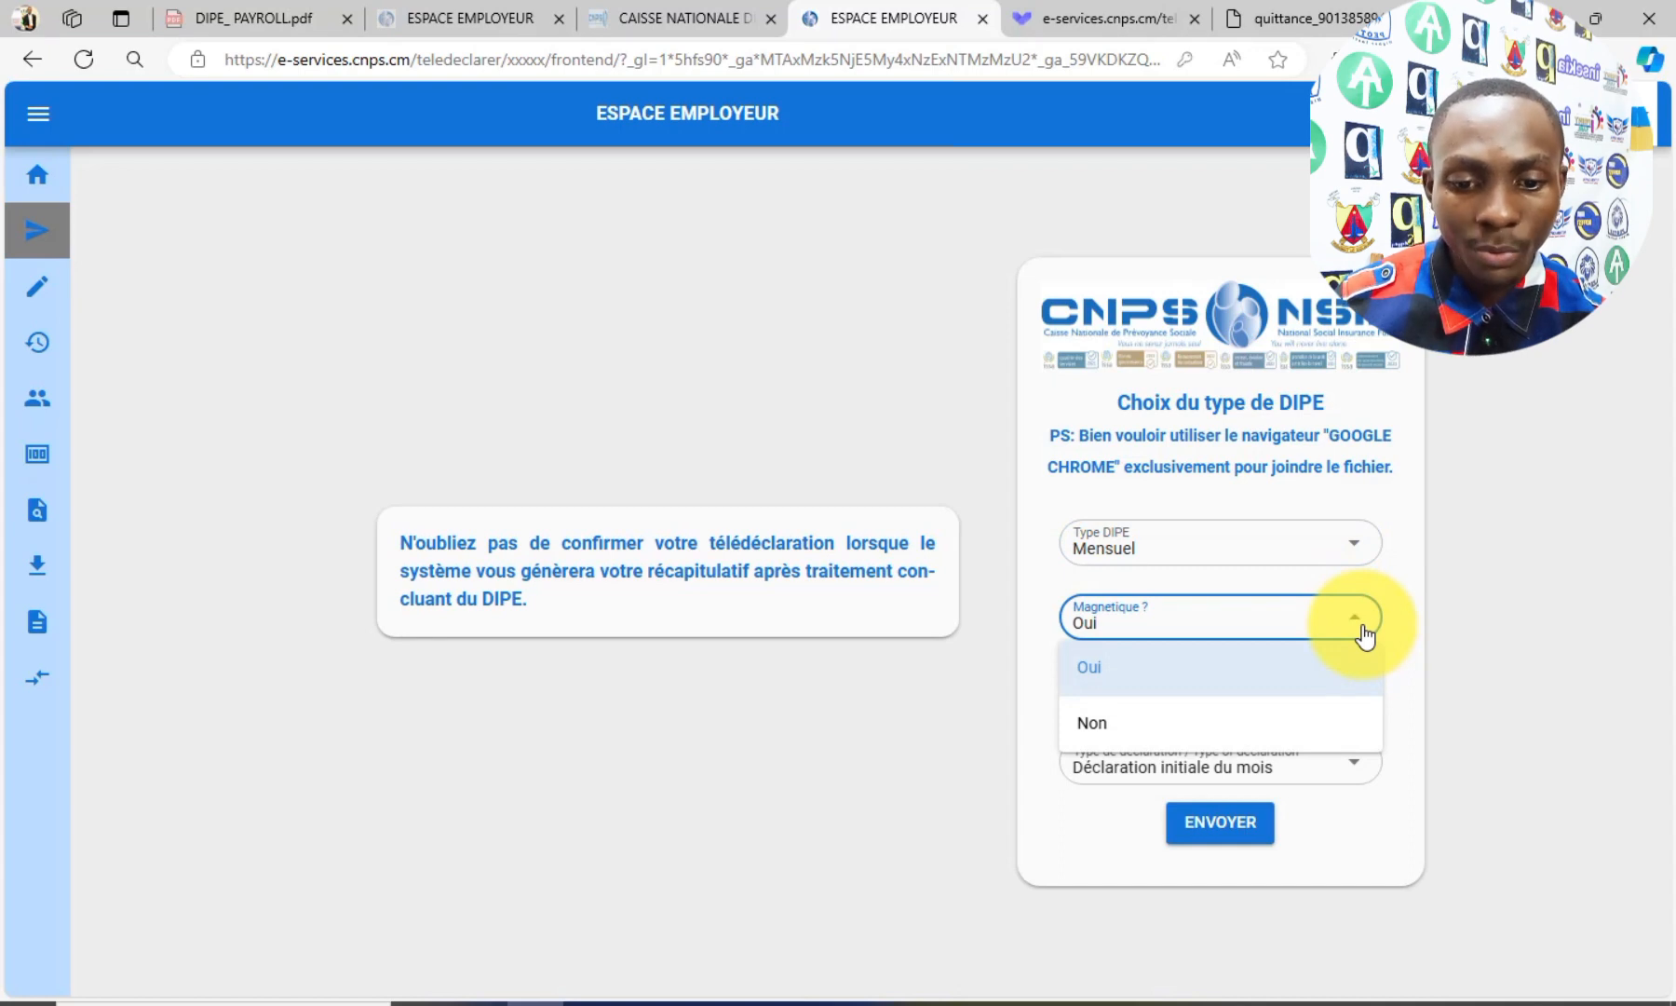
pyautogui.click(1249, 656)
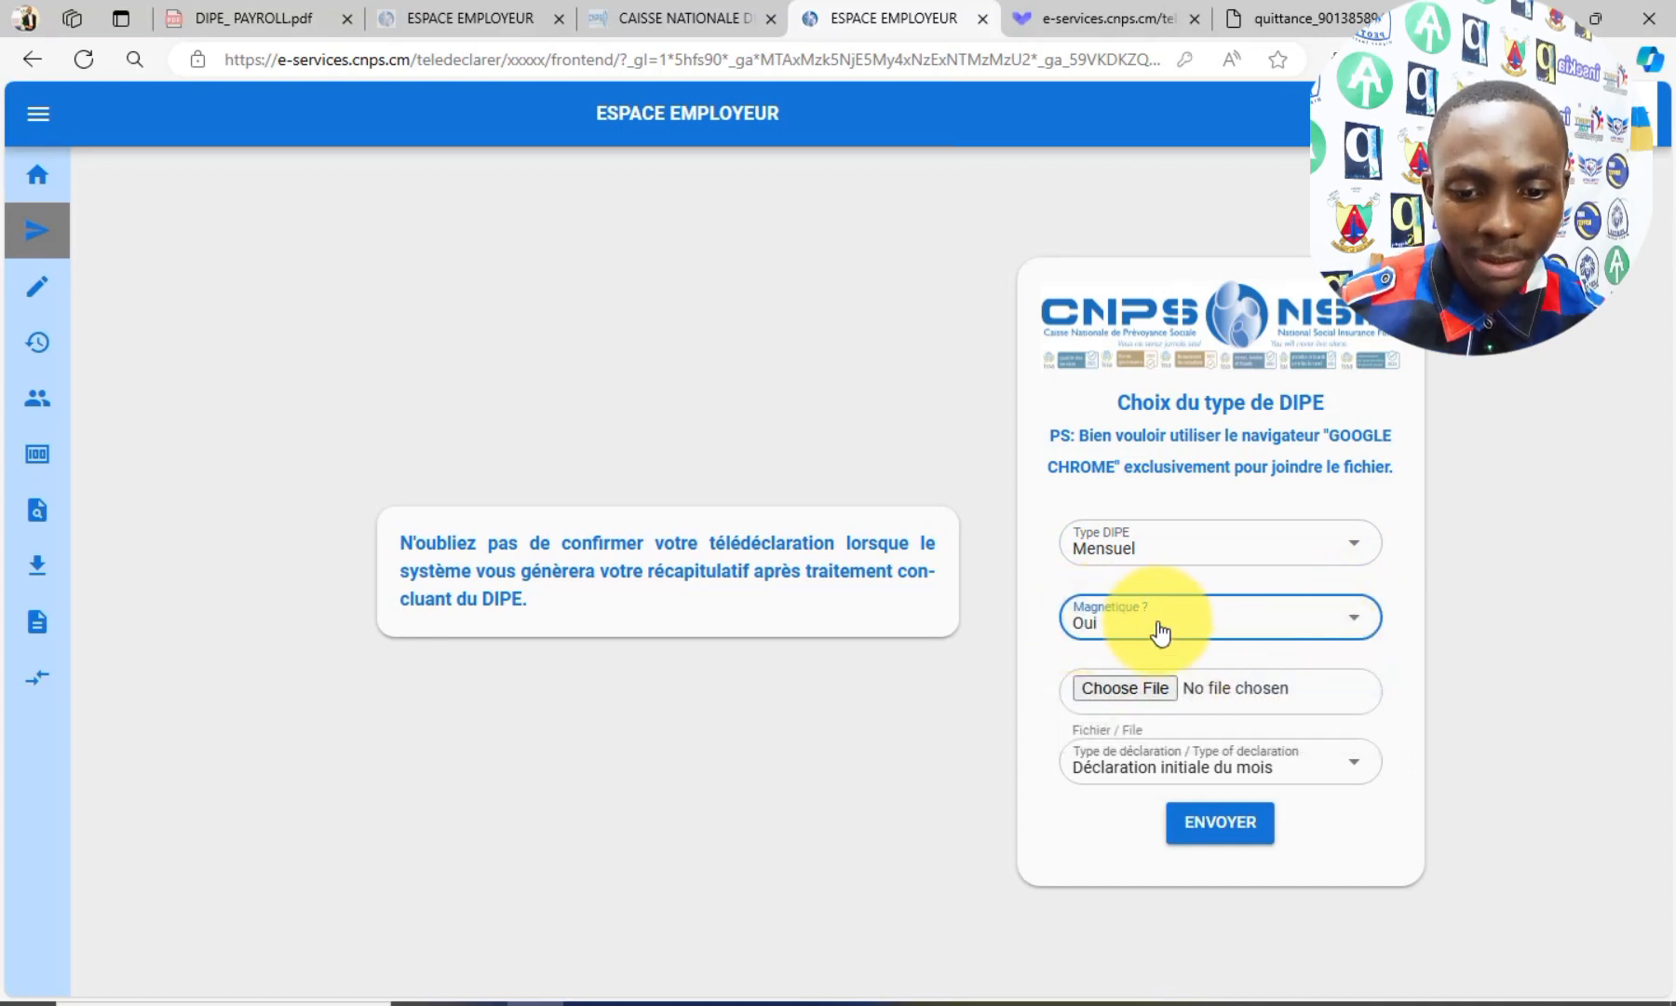
pyautogui.click(1130, 690)
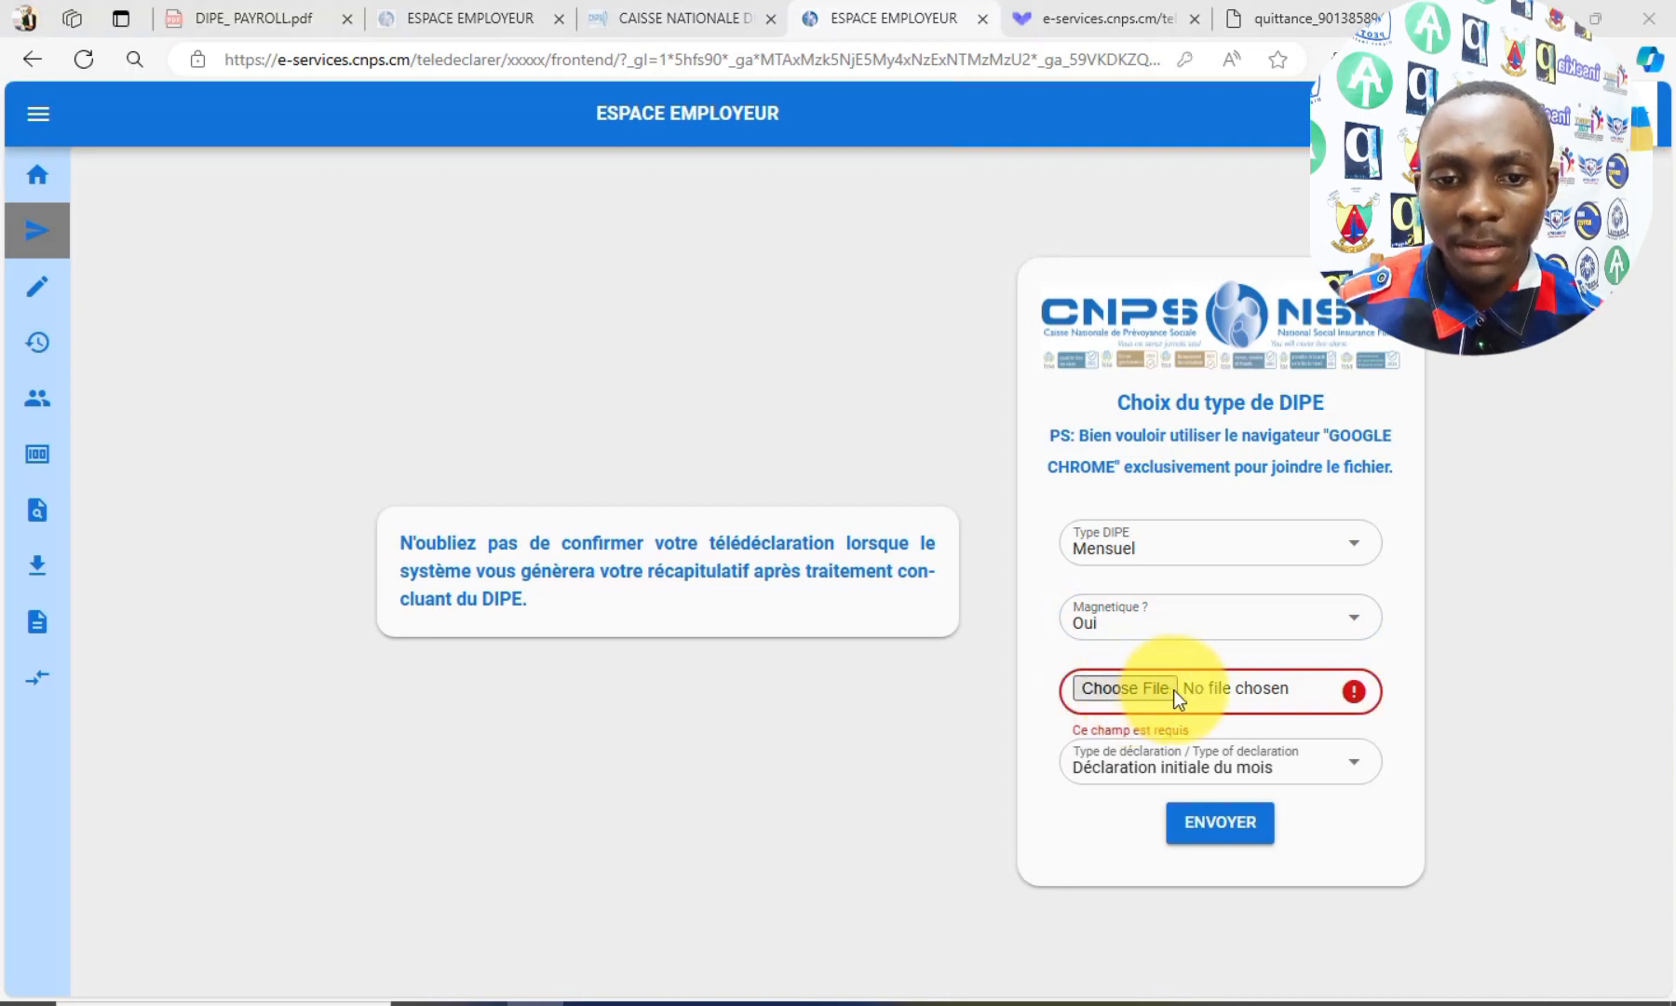
pyautogui.click(281, 223)
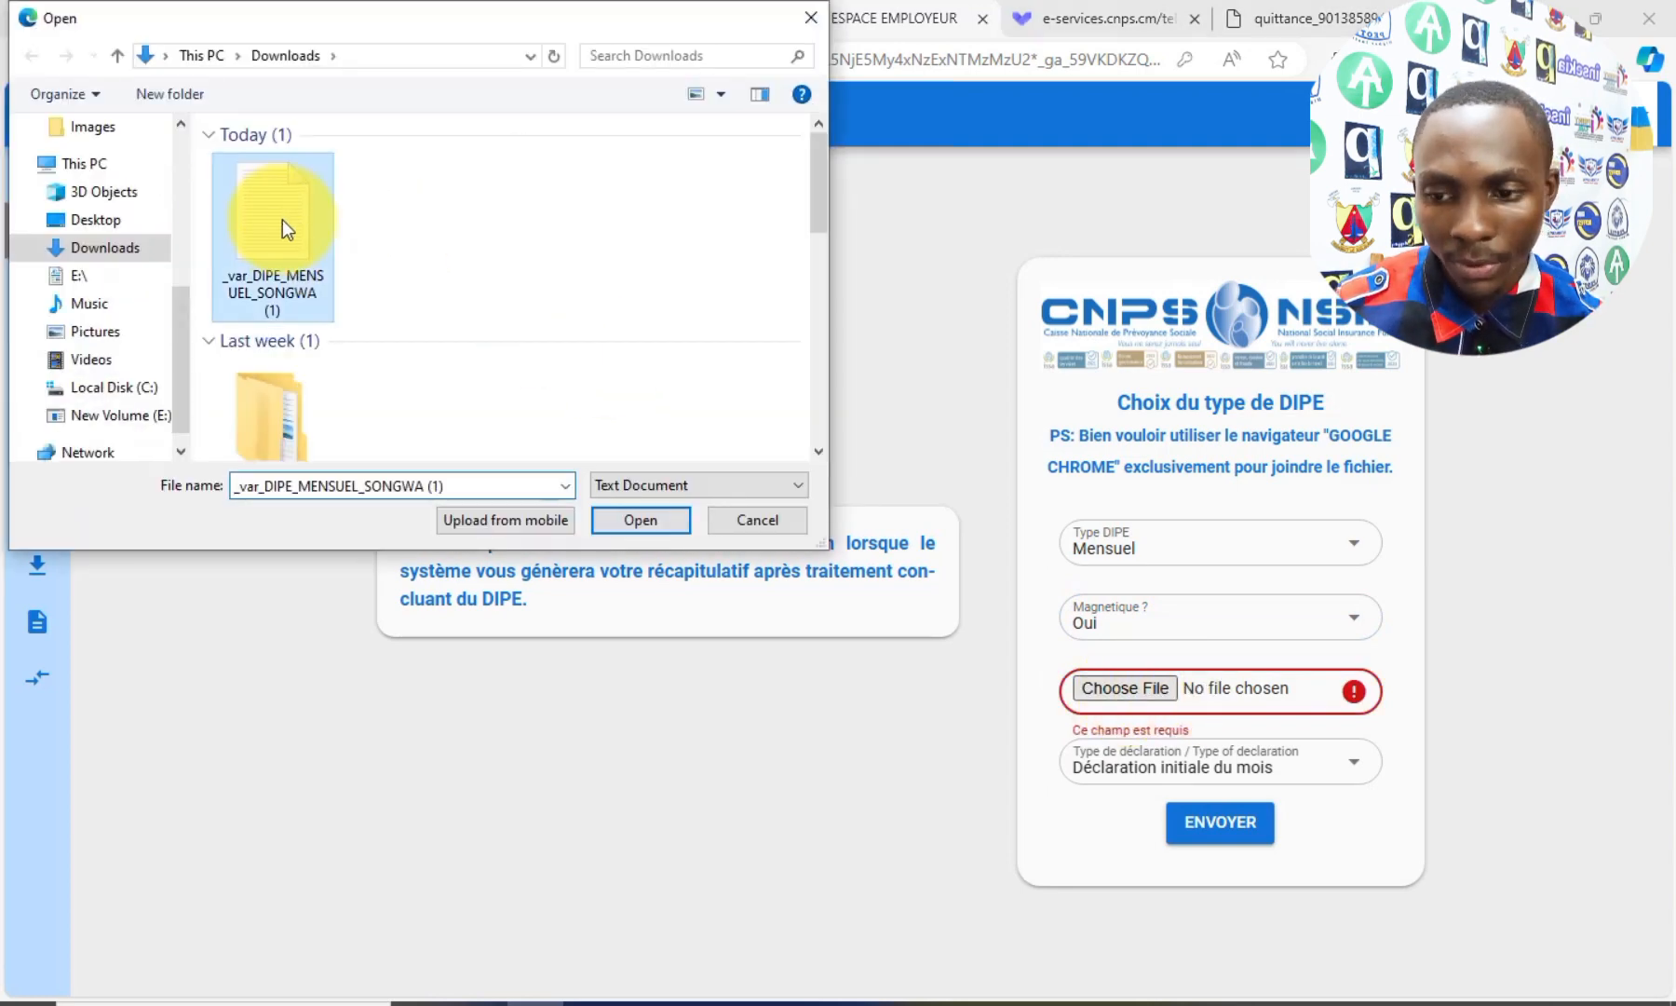
pyautogui.doubleClick(281, 220)
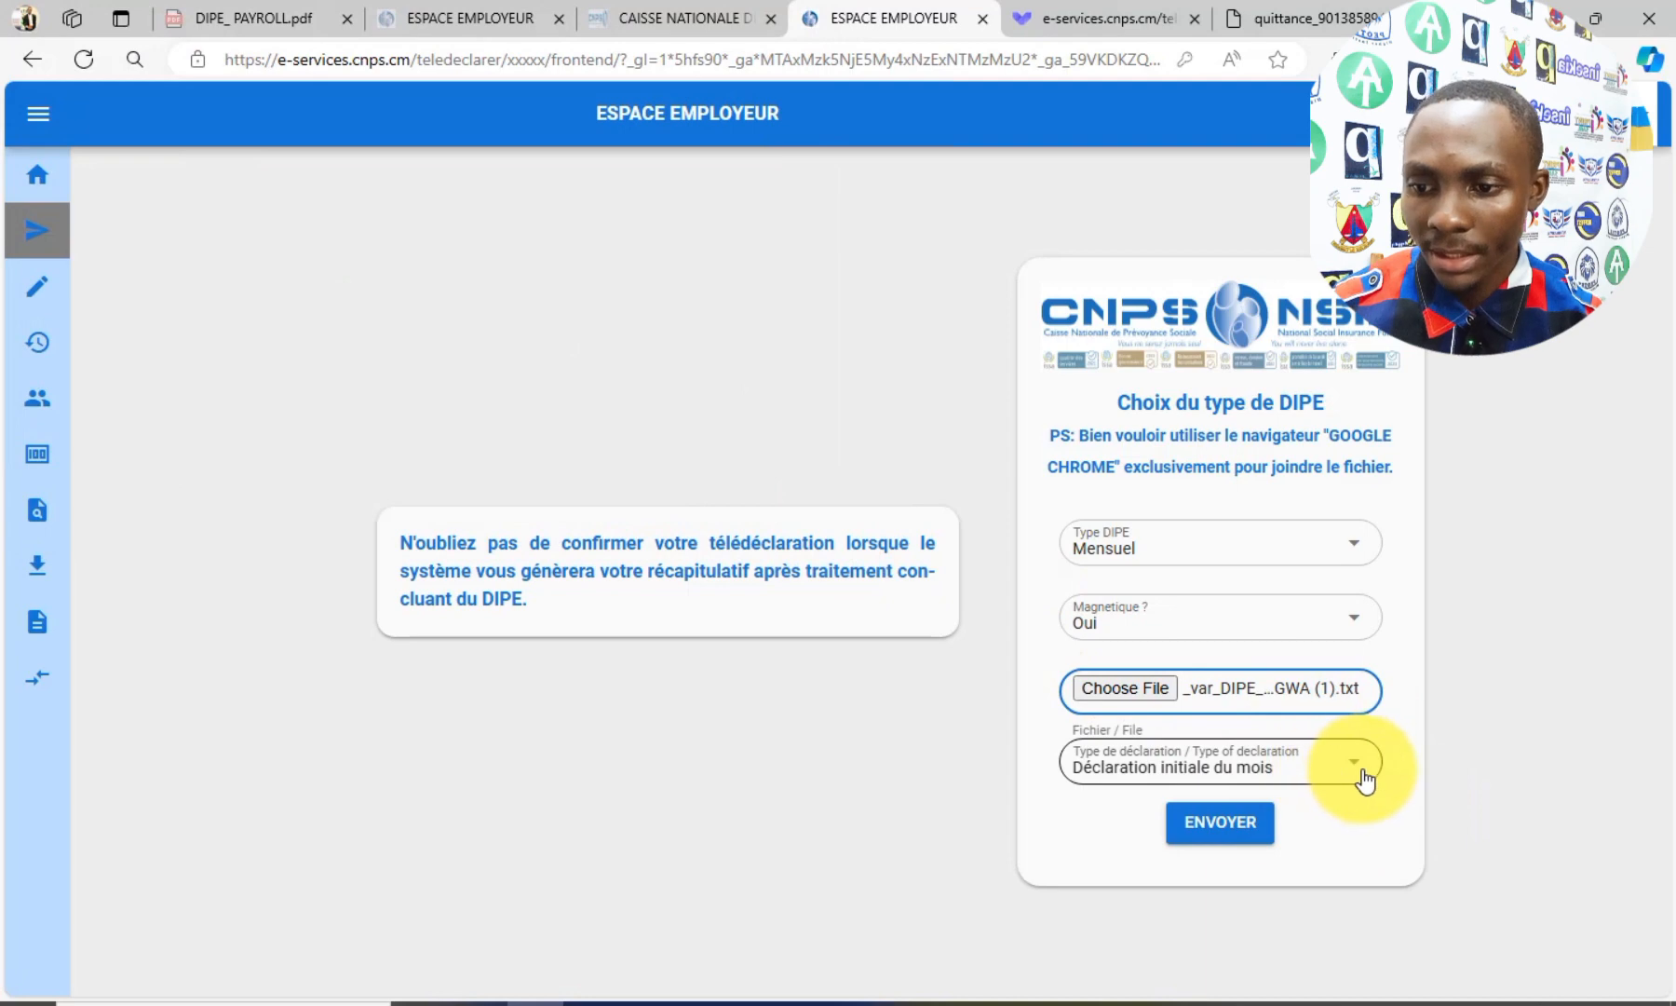
pyautogui.click(1227, 825)
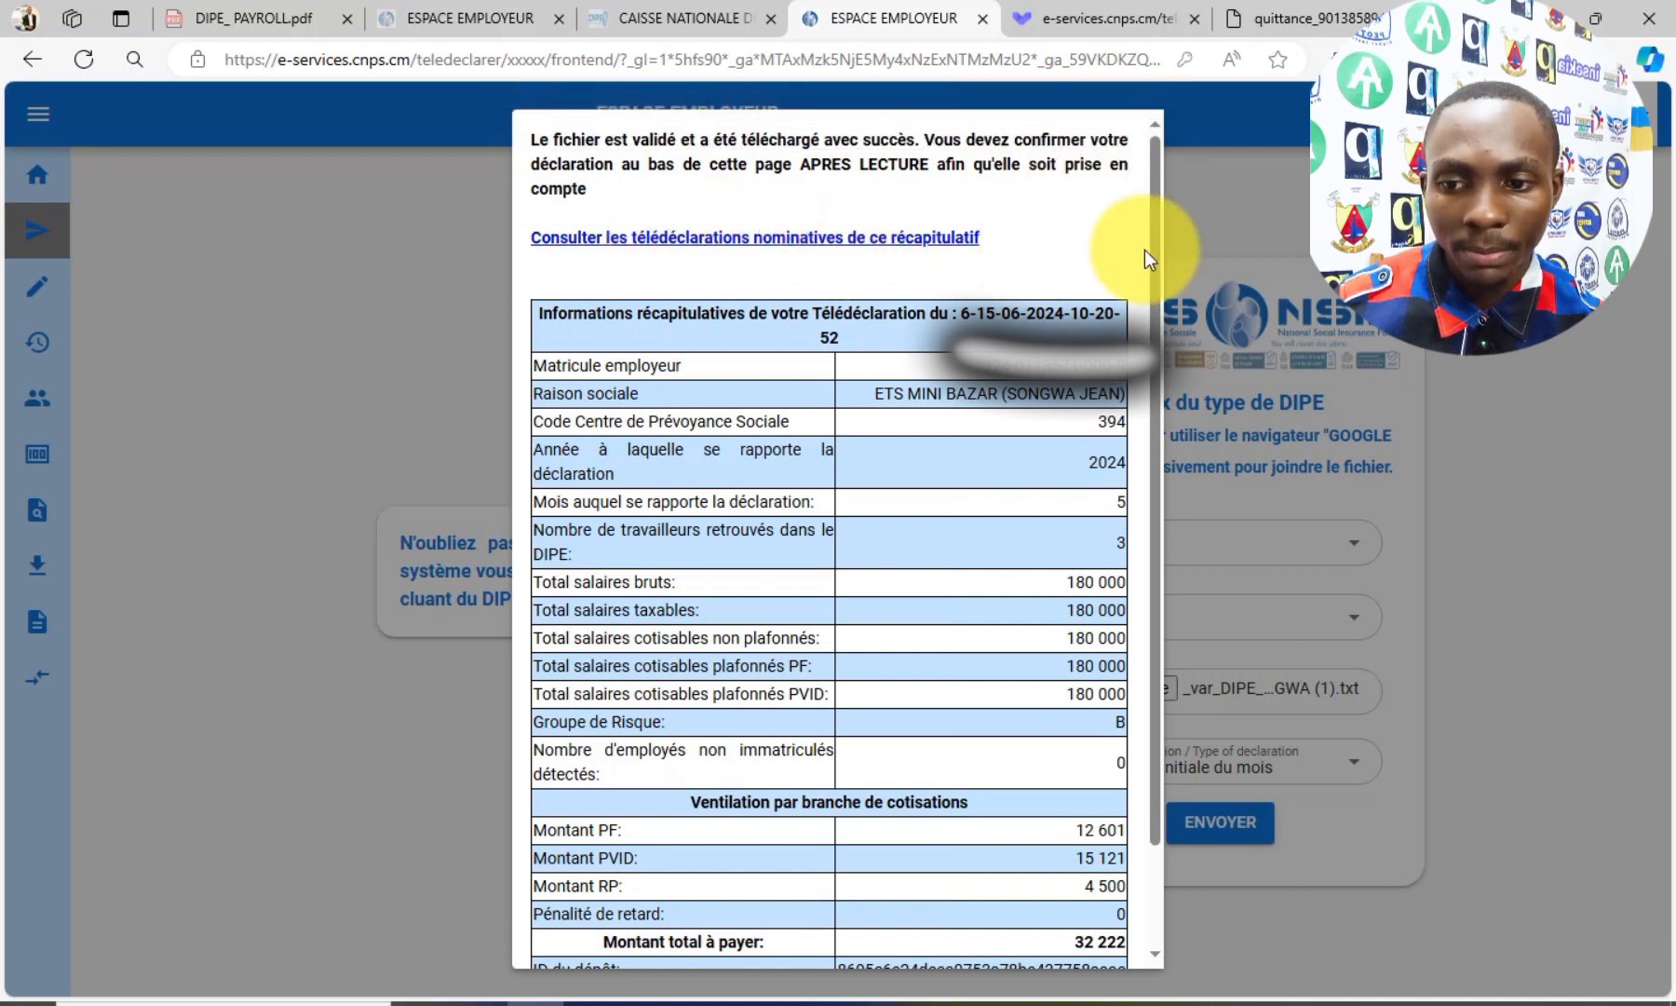
# Check the 32 222 total to pay against the Excel payroll sheet, then register the declaration.
pyautogui.moveTo(1150, 251); pyautogui.dragTo(1174, 473)
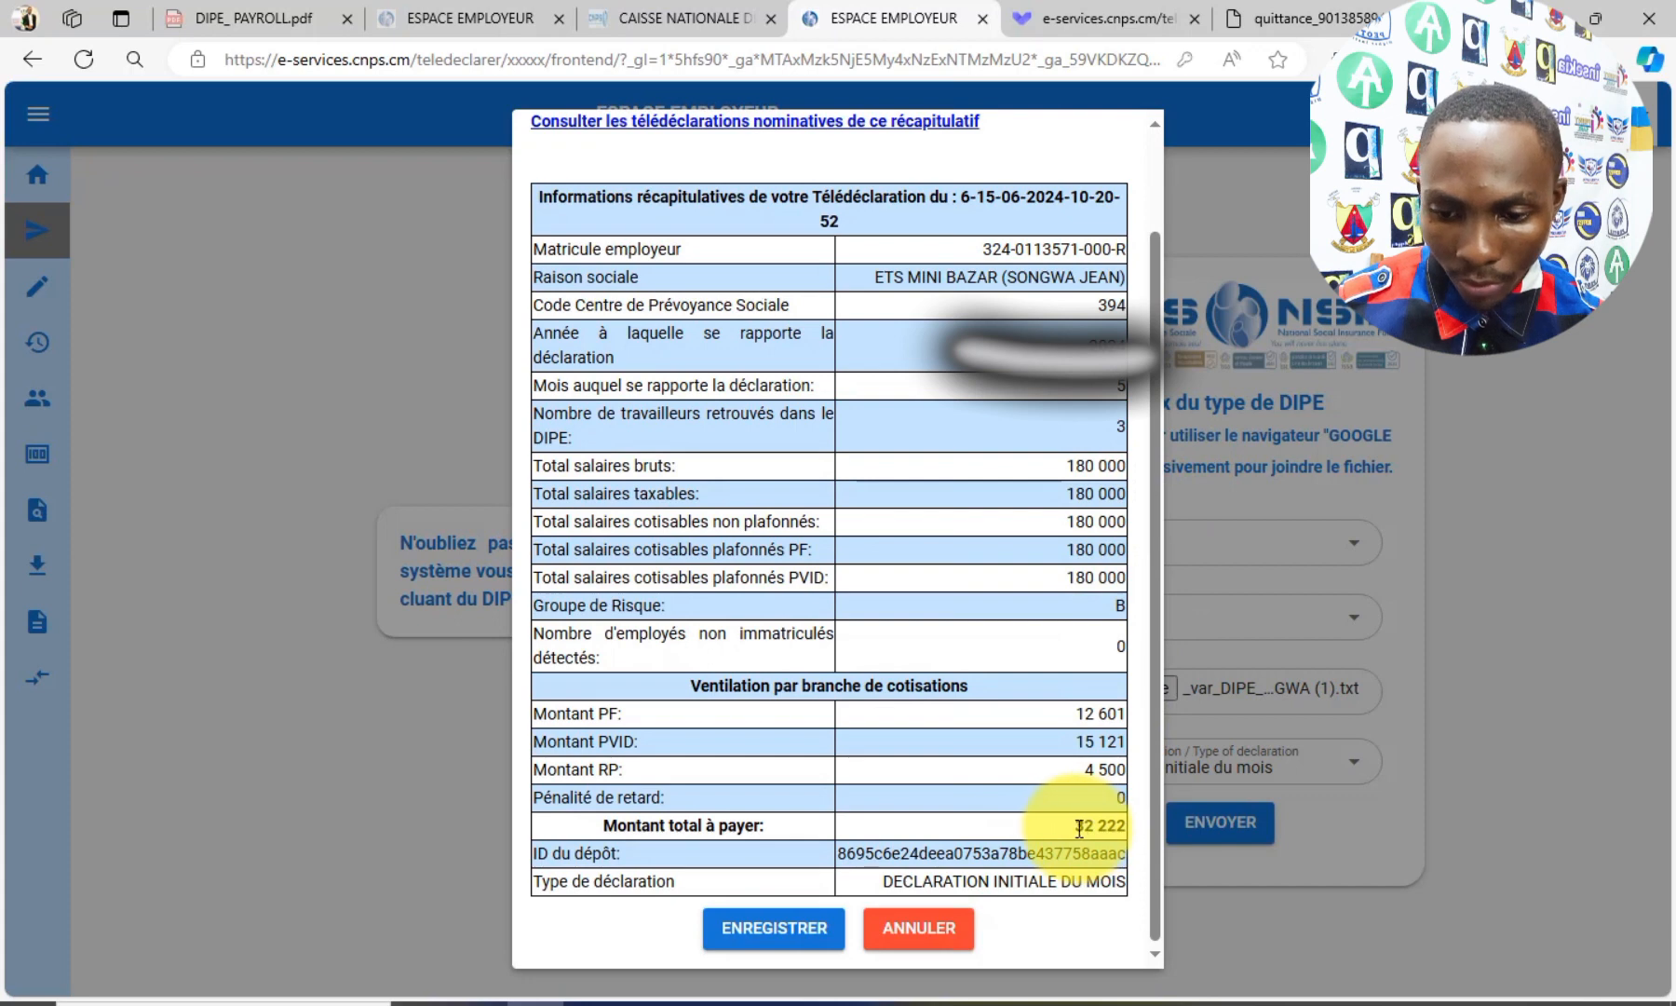
pyautogui.moveTo(1075, 826); pyautogui.dragTo(1126, 826)
pyautogui.click(774, 996)
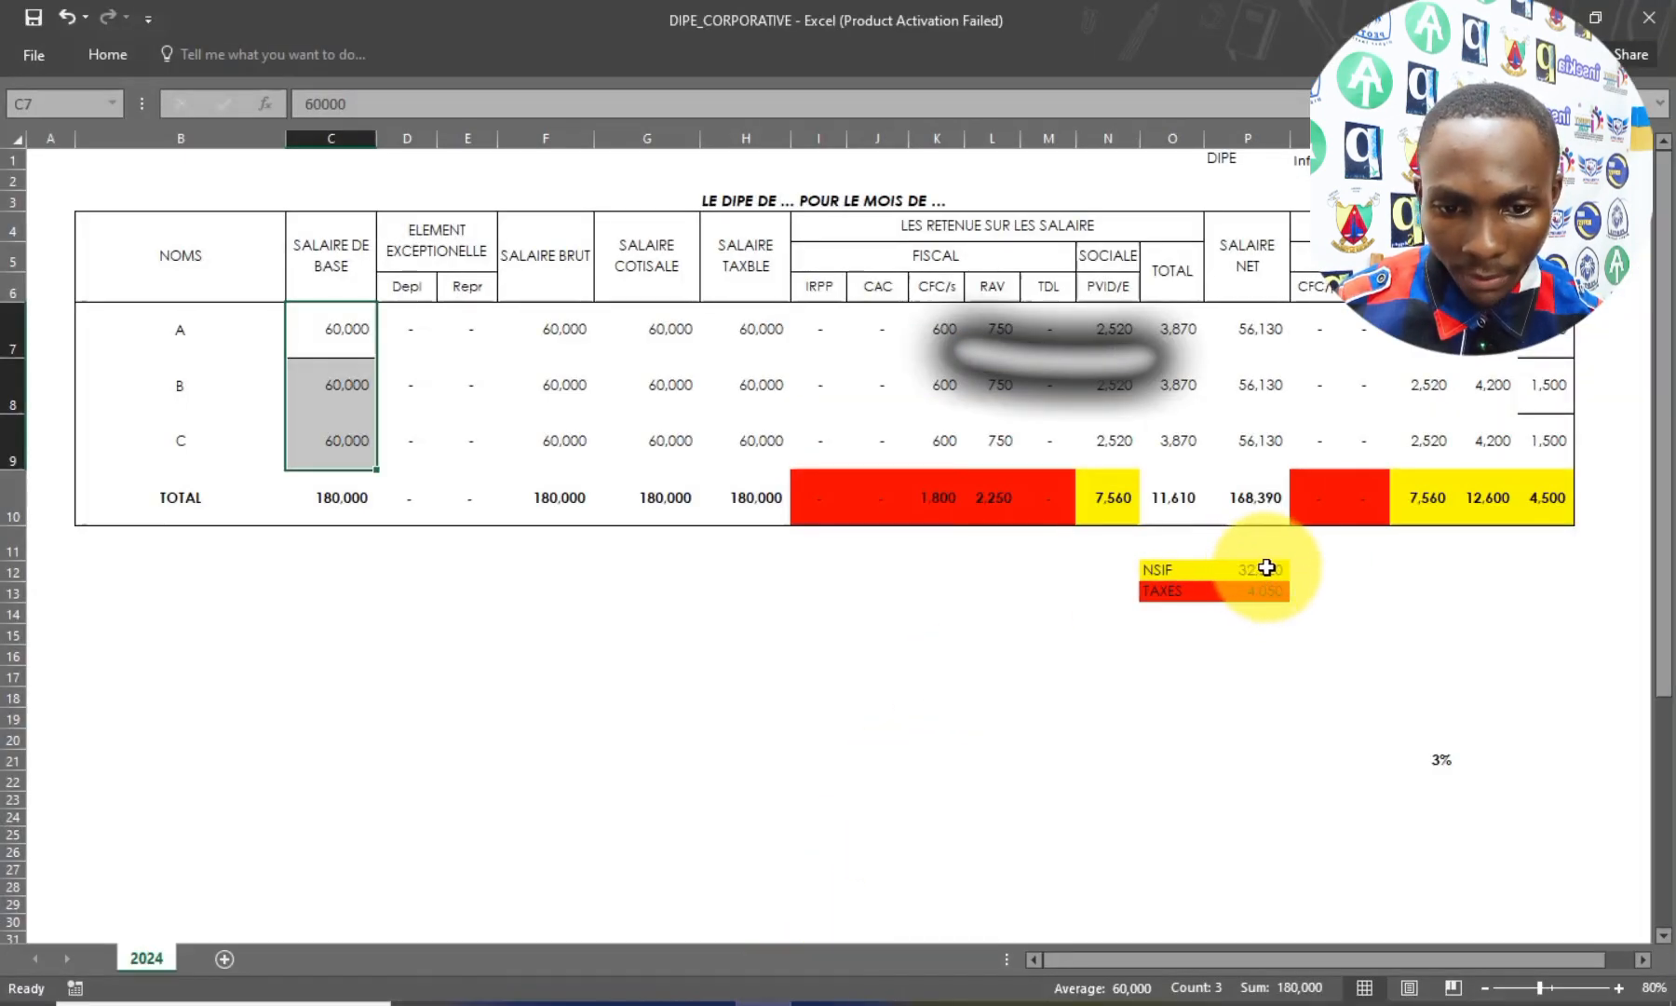
pyautogui.click(1541, 17)
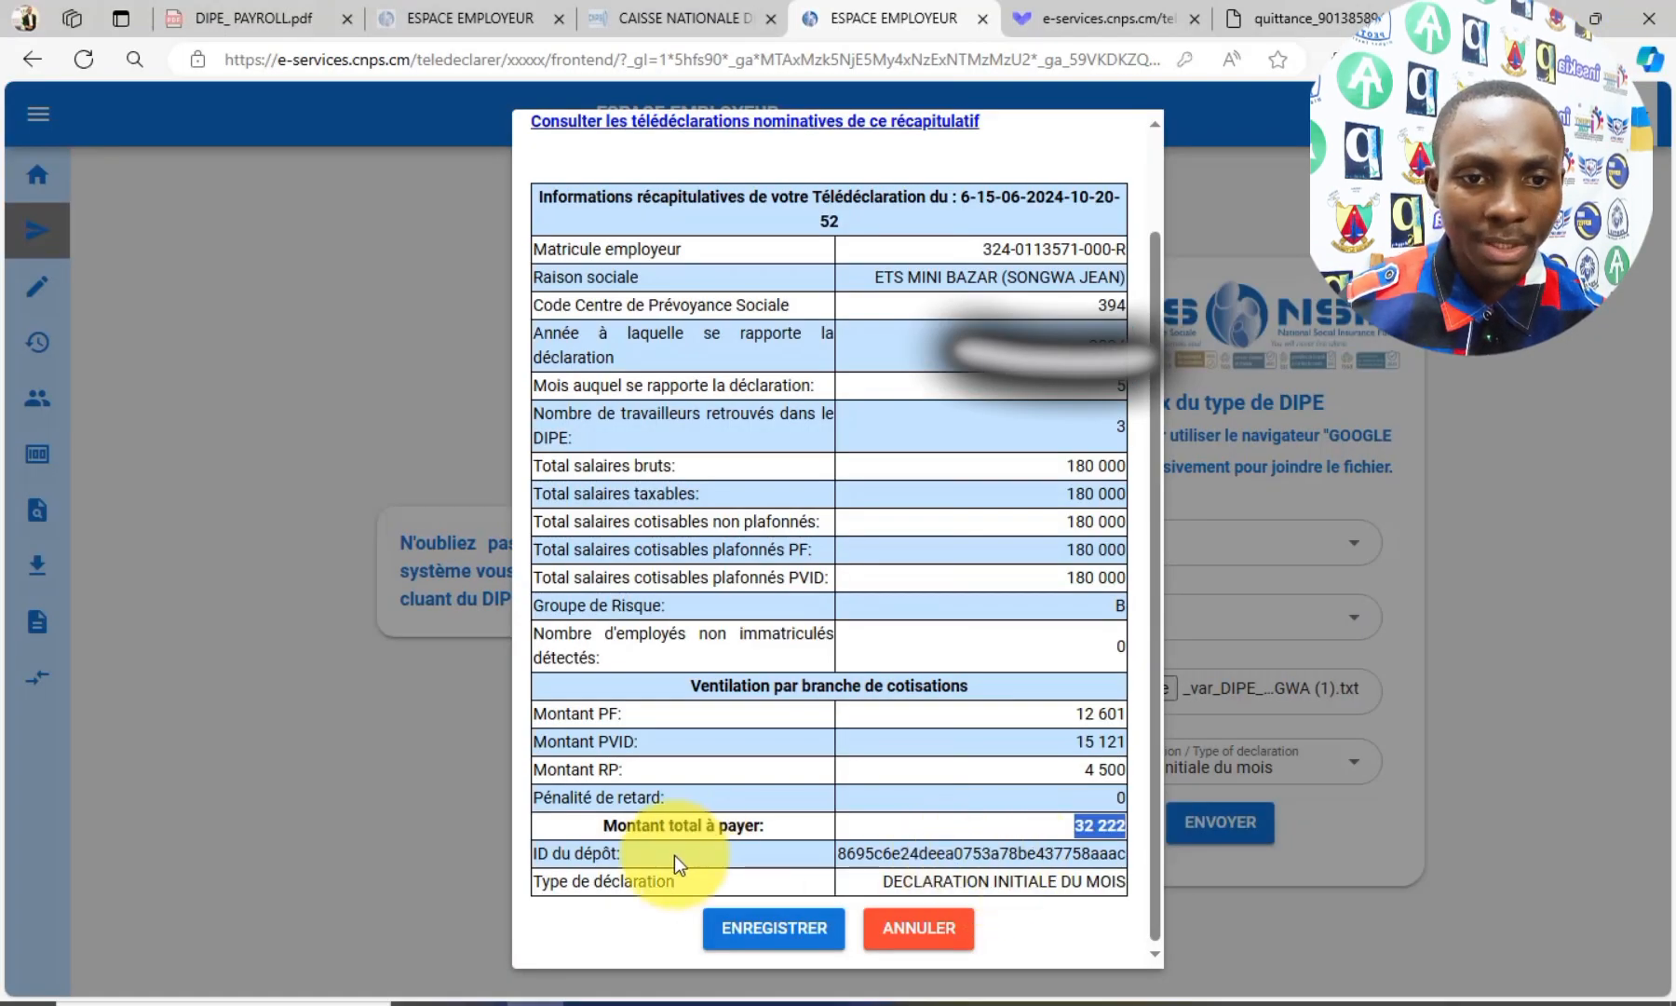
pyautogui.click(1056, 803)
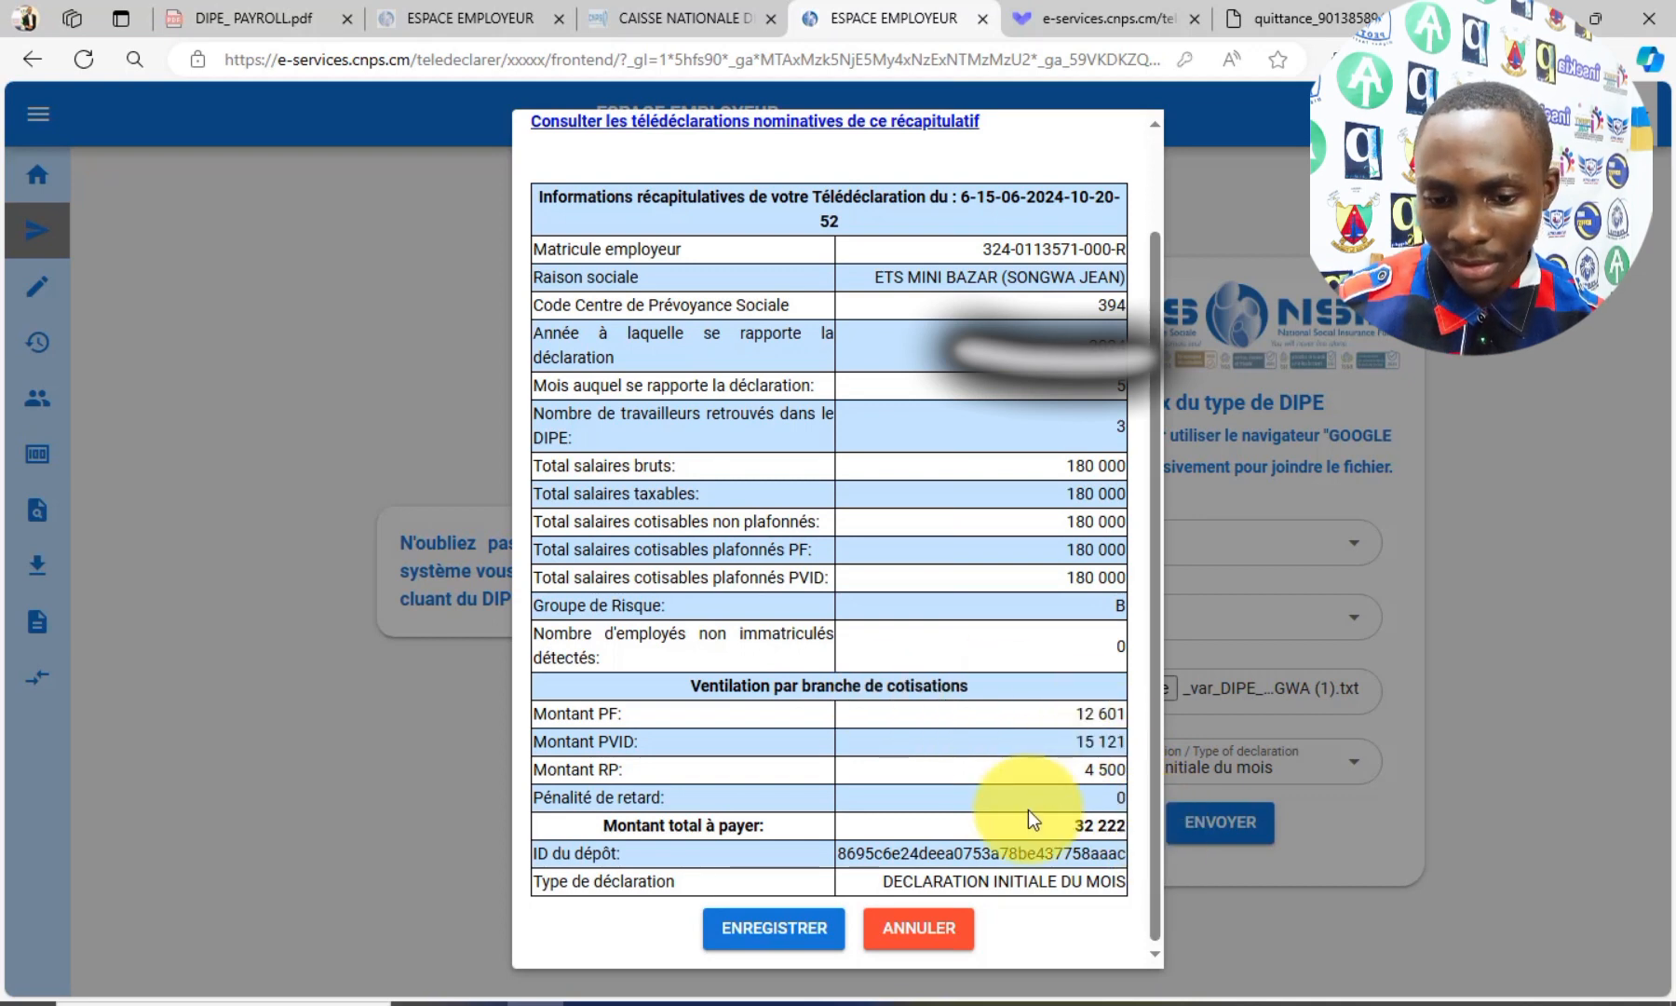
pyautogui.click(799, 931)
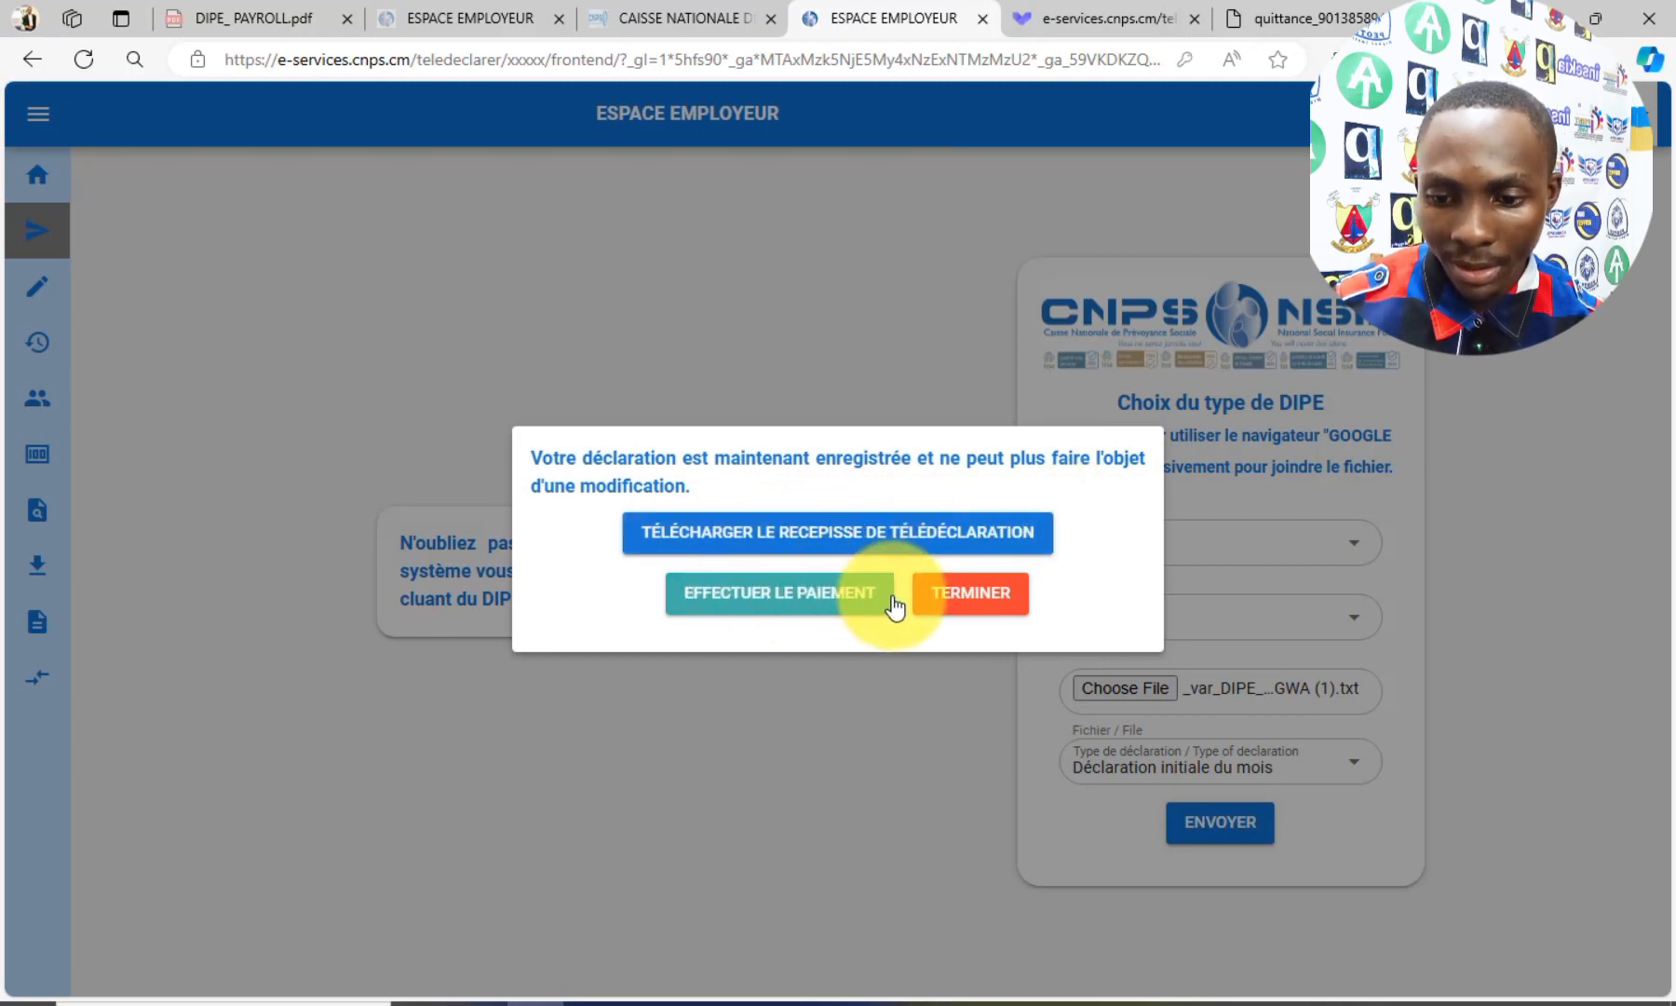
# Download the May 2024 declaration receipt PDF and scroll to its summary totals.
pyautogui.click(914, 540)
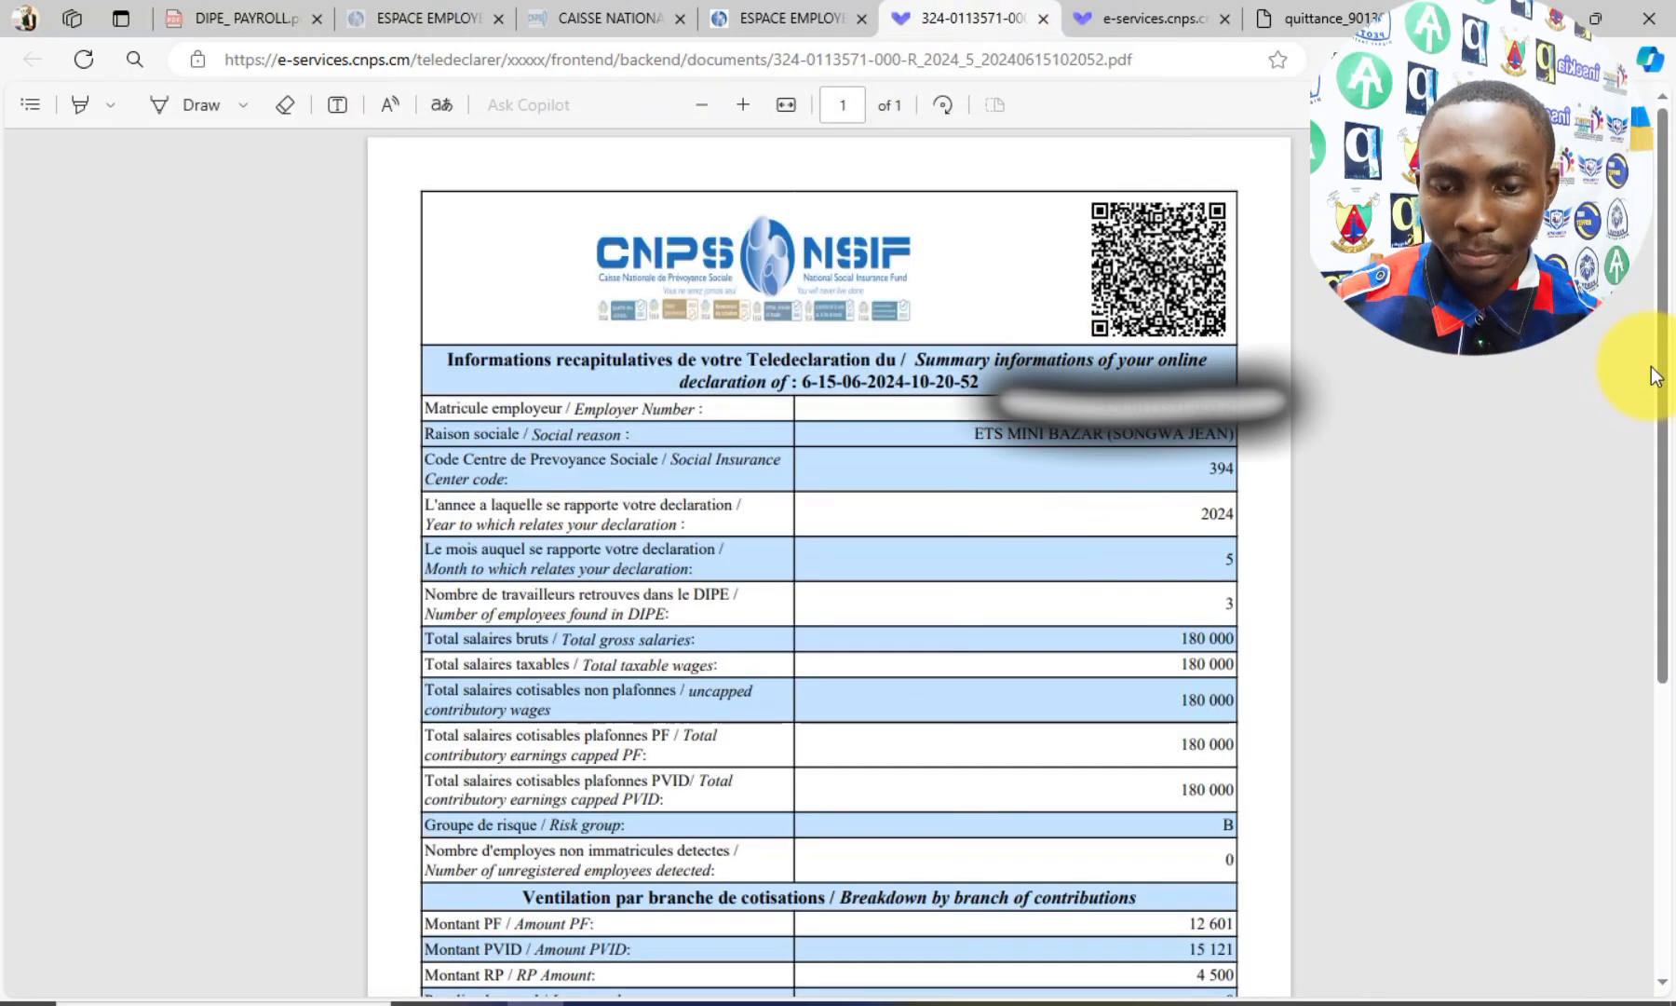
pyautogui.moveTo(1662, 367); pyautogui.dragTo(1616, 397)
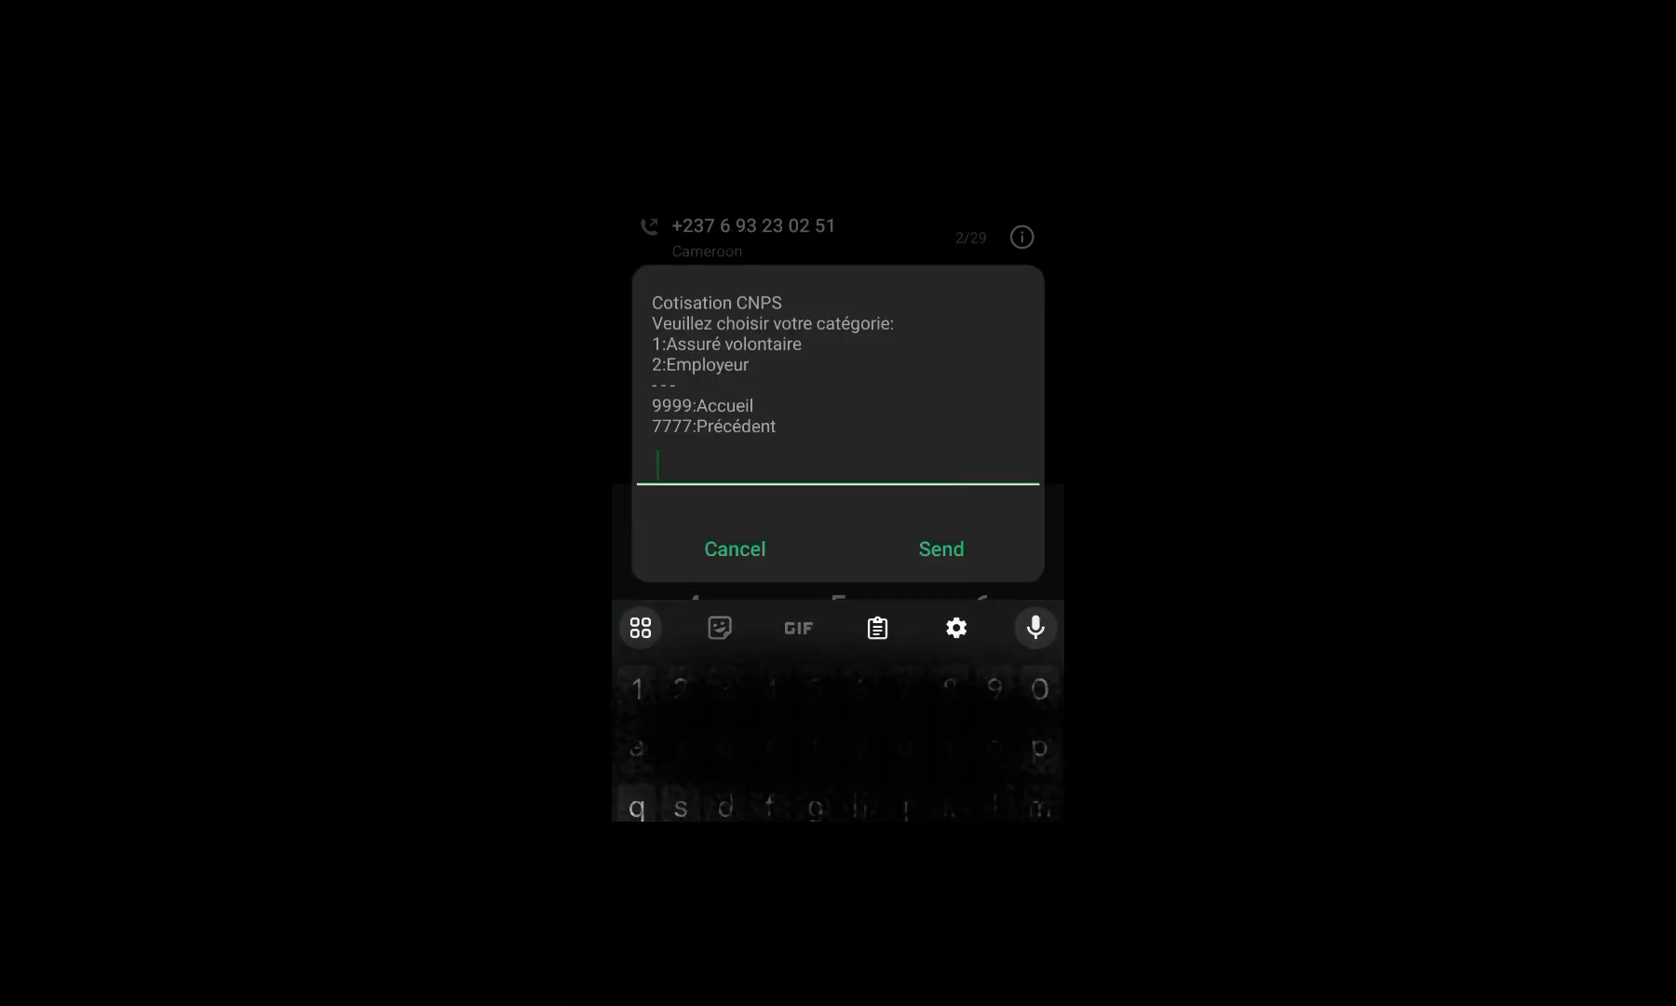
# Choose Employeur (2), paste the copied employer matricule, and submit the amount 32222.
pyautogui.write('2')
pyautogui.click(941, 548)
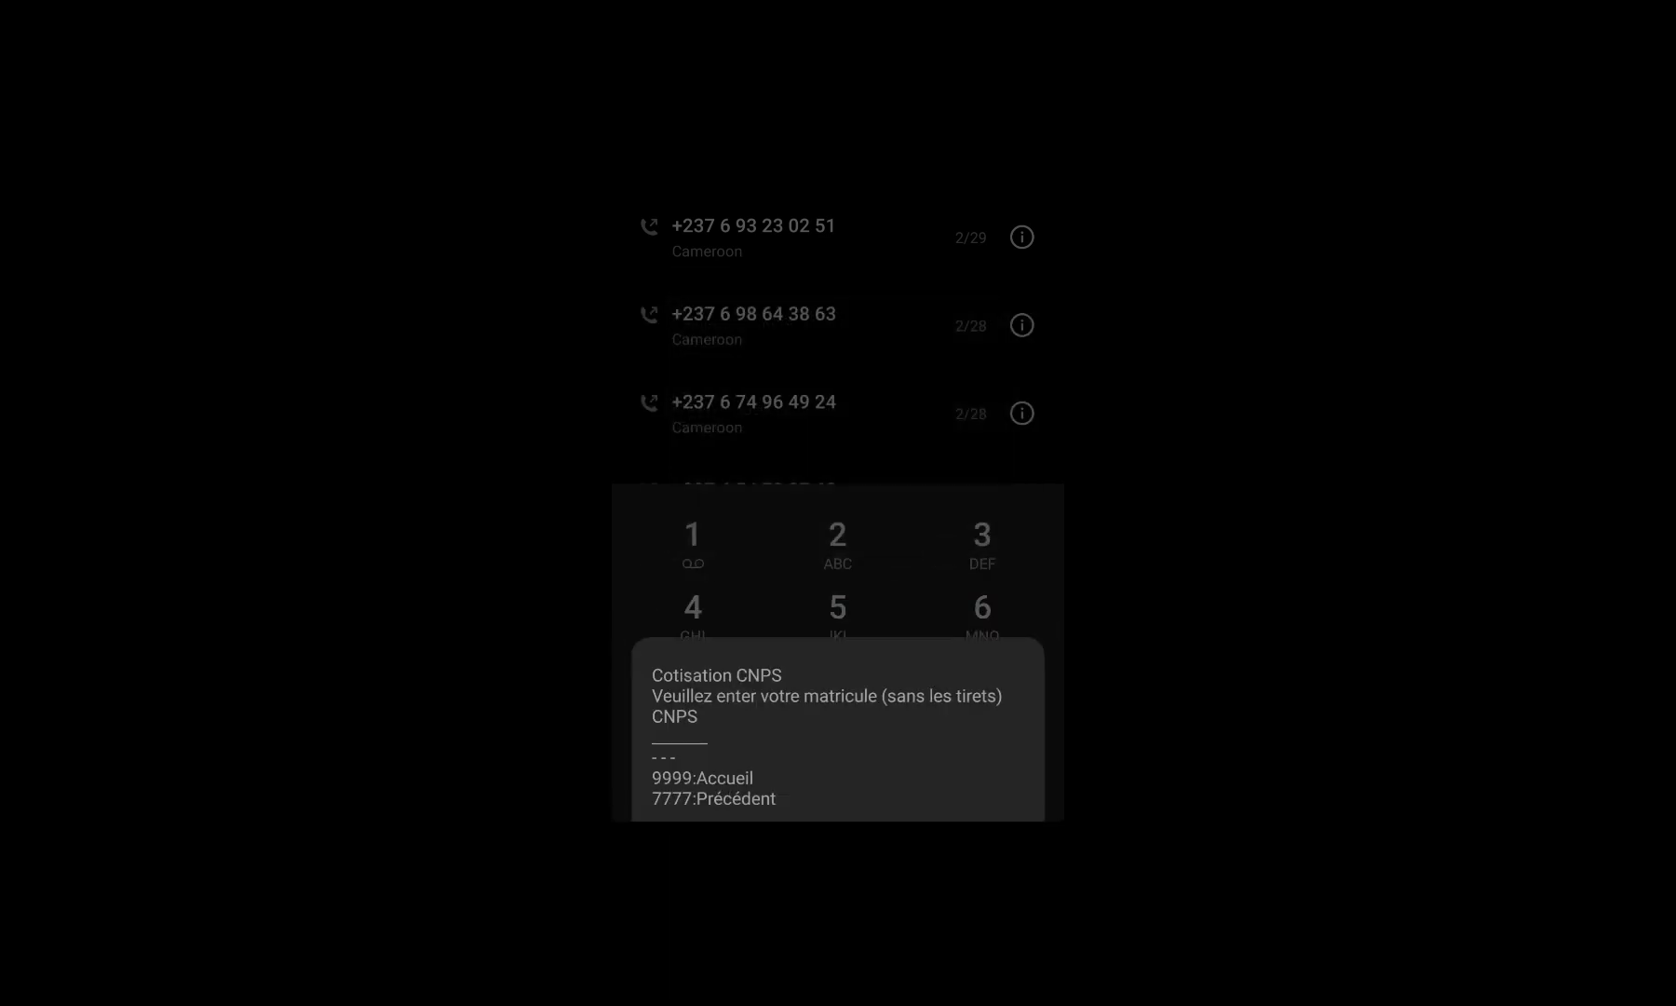
pyautogui.click(877, 629)
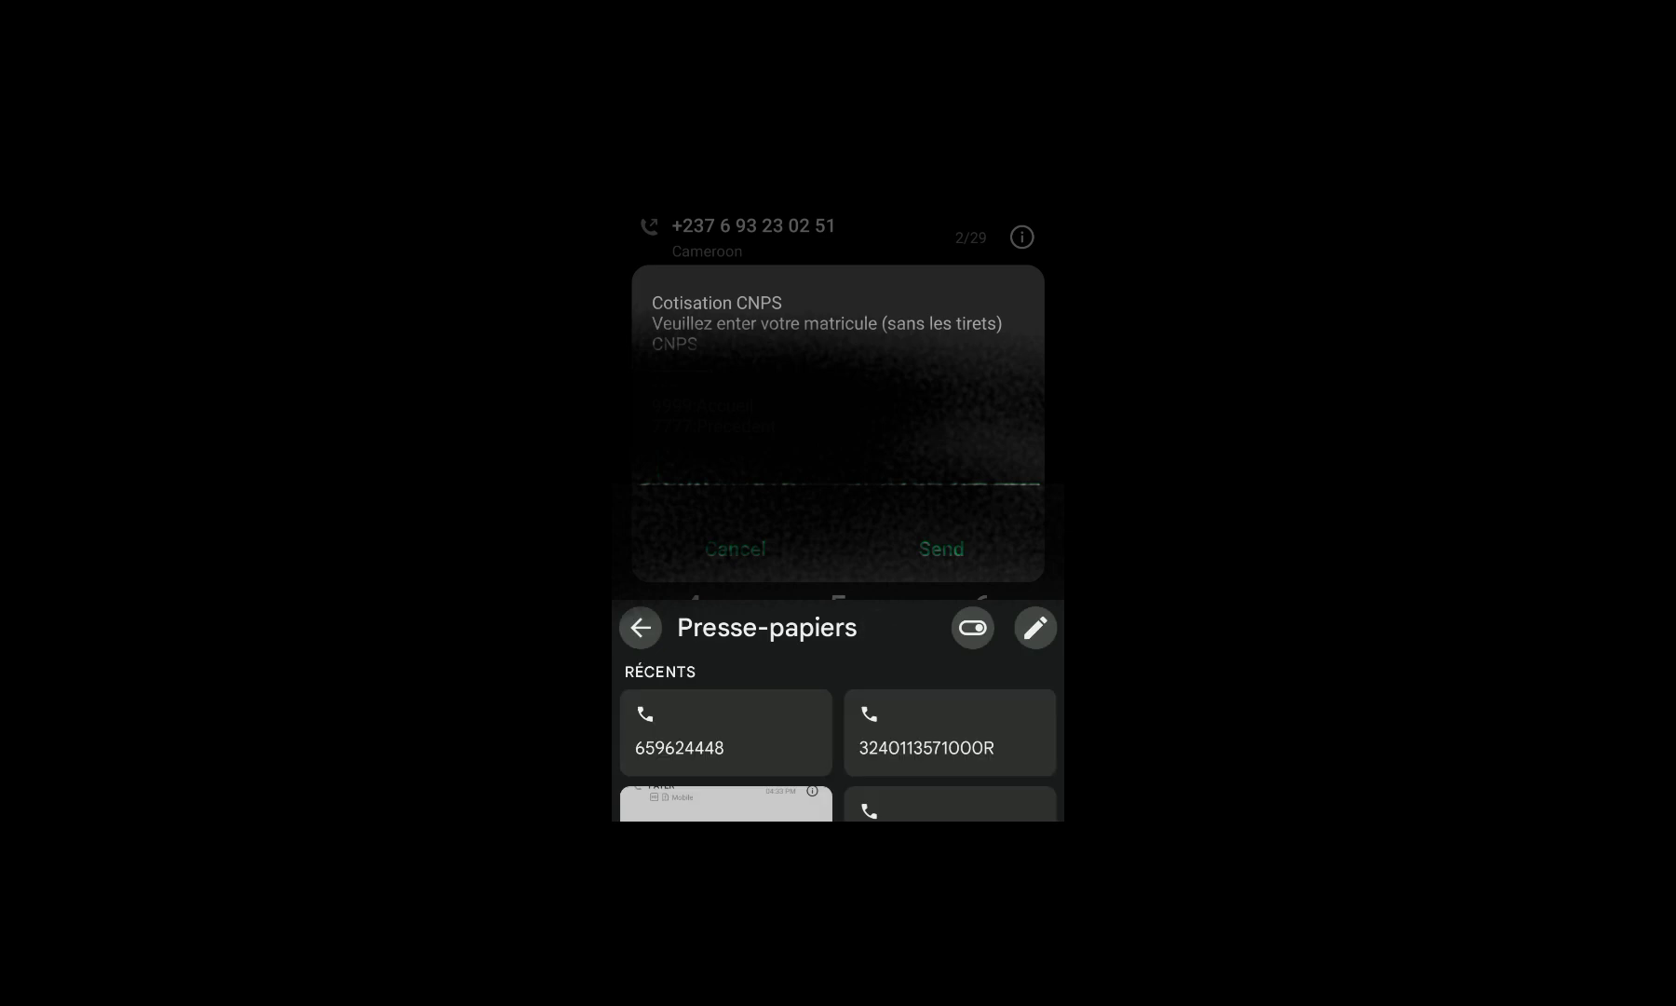
pyautogui.click(909, 746)
pyautogui.click(942, 548)
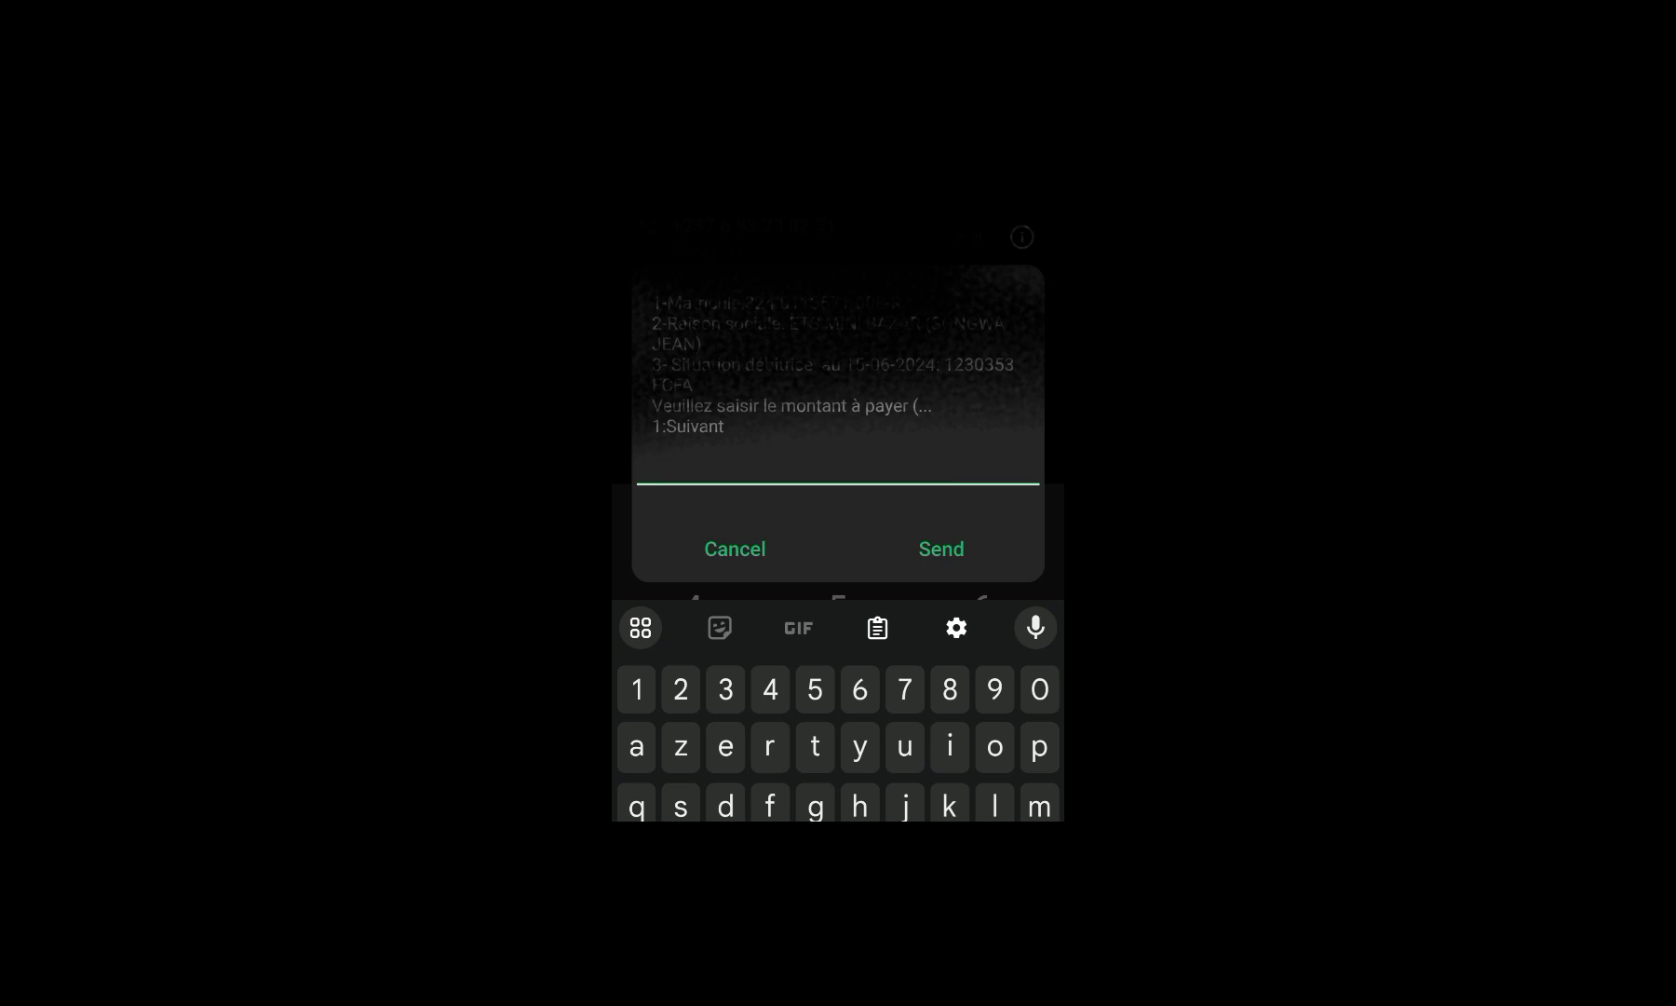
pyautogui.write('32222')
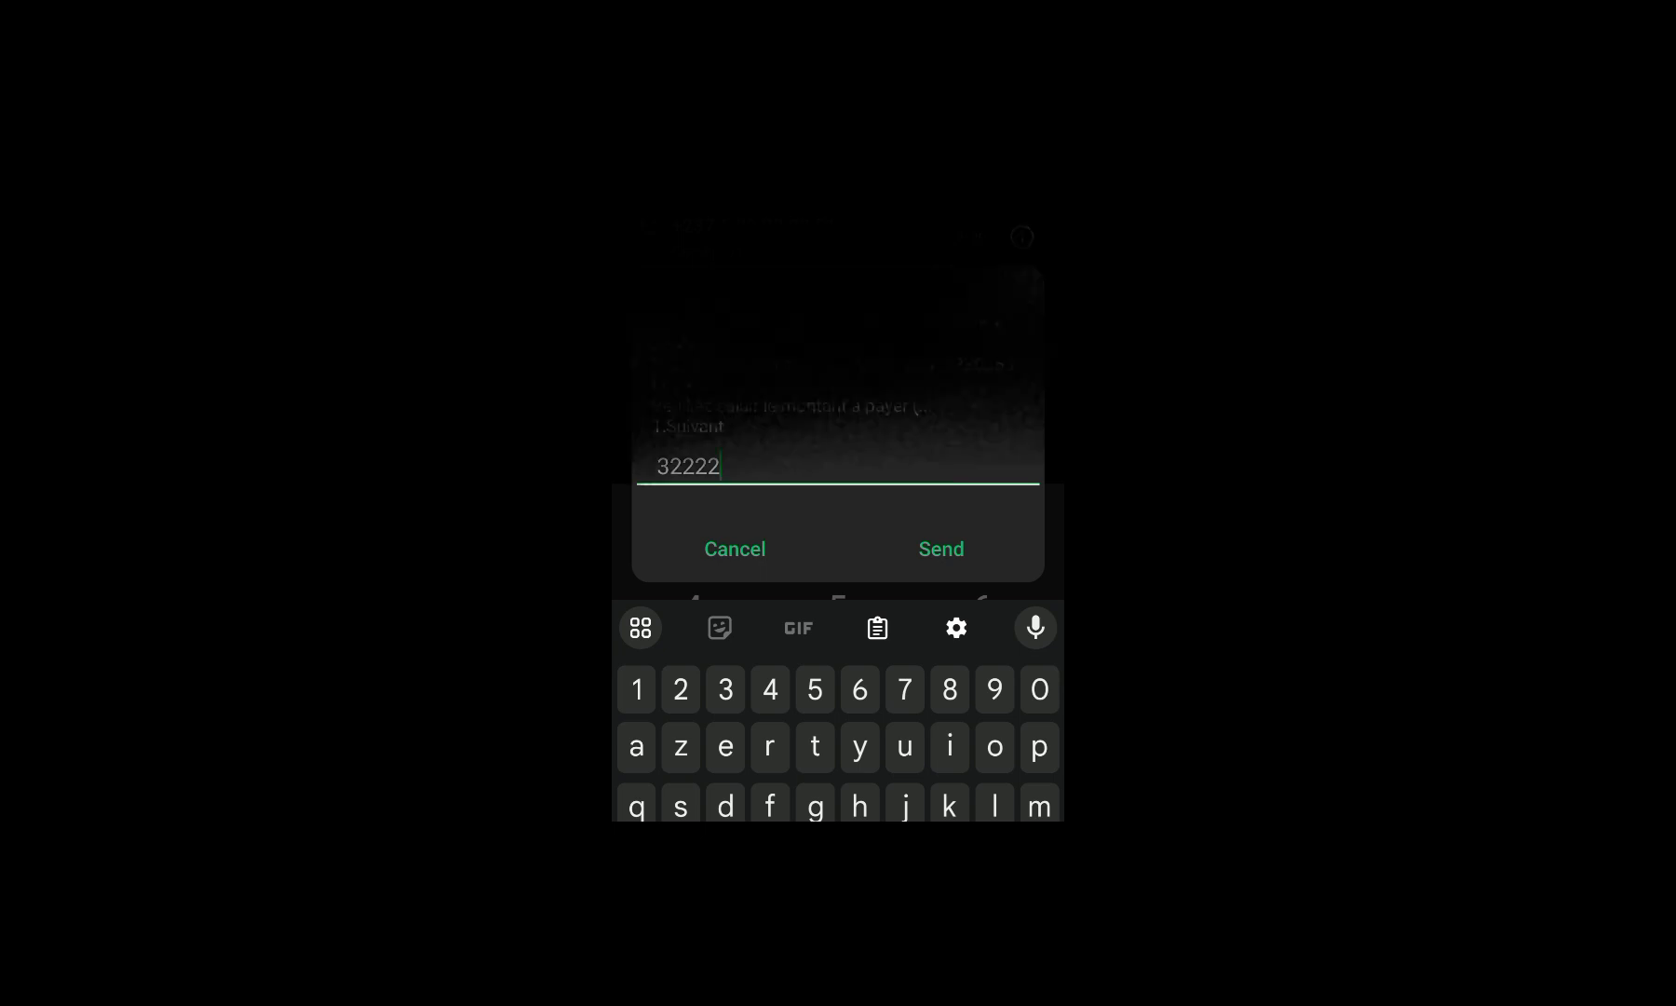
pyautogui.click(952, 549)
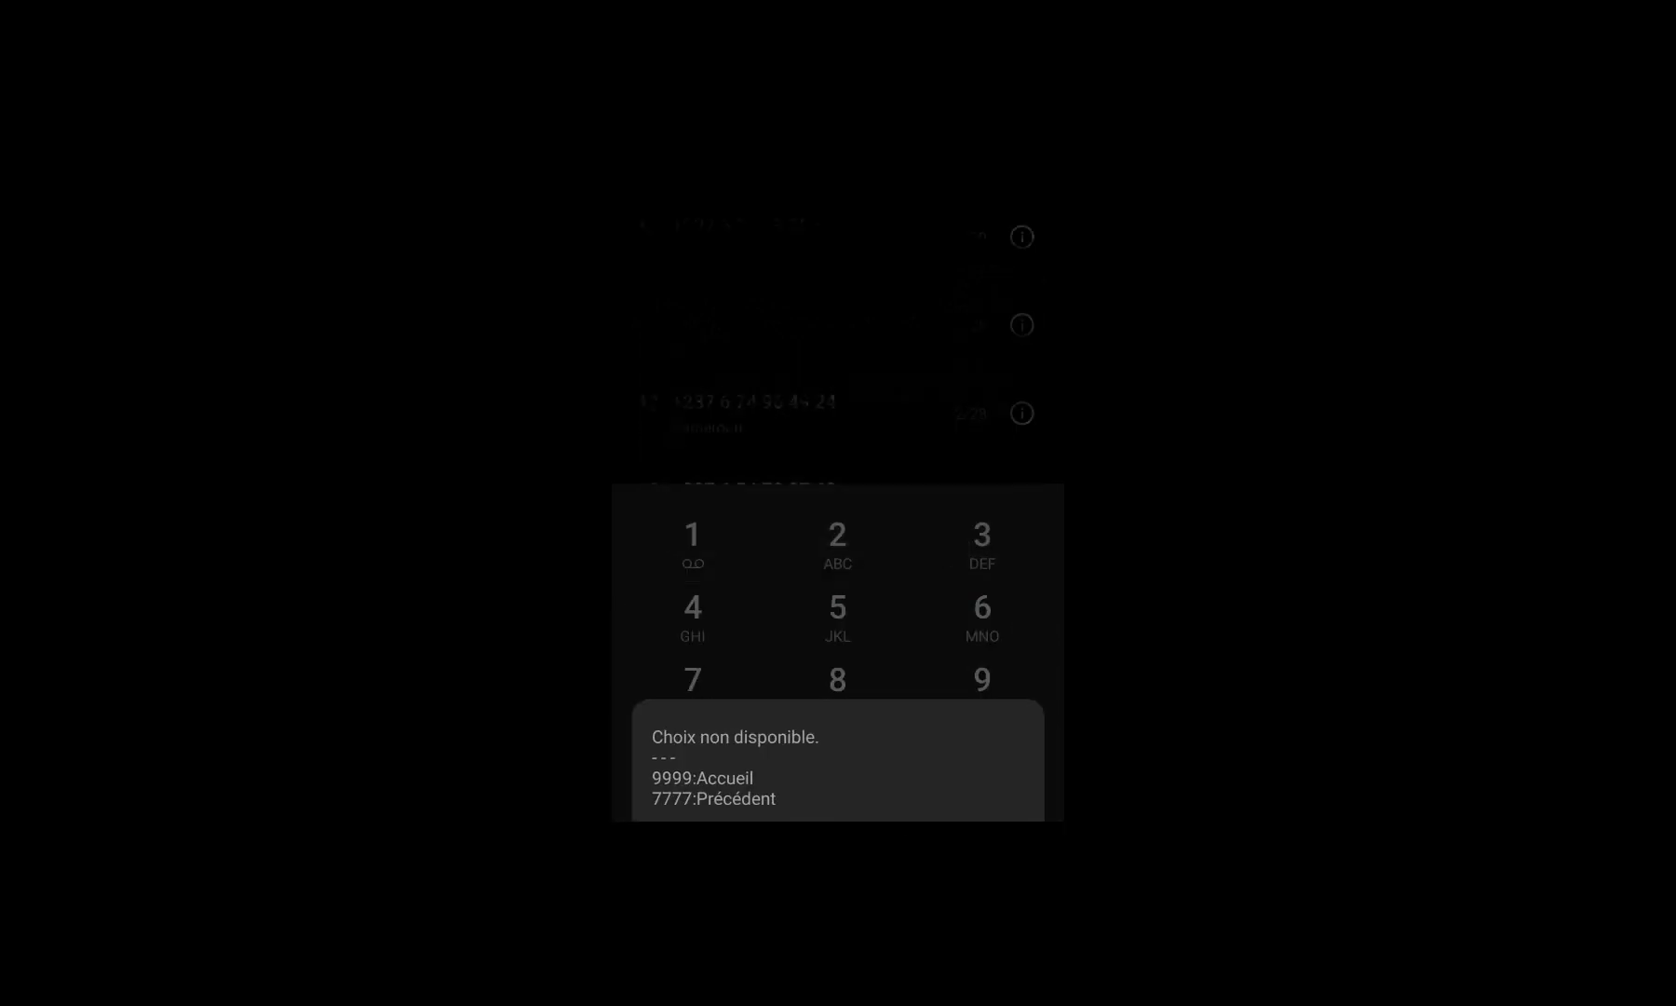
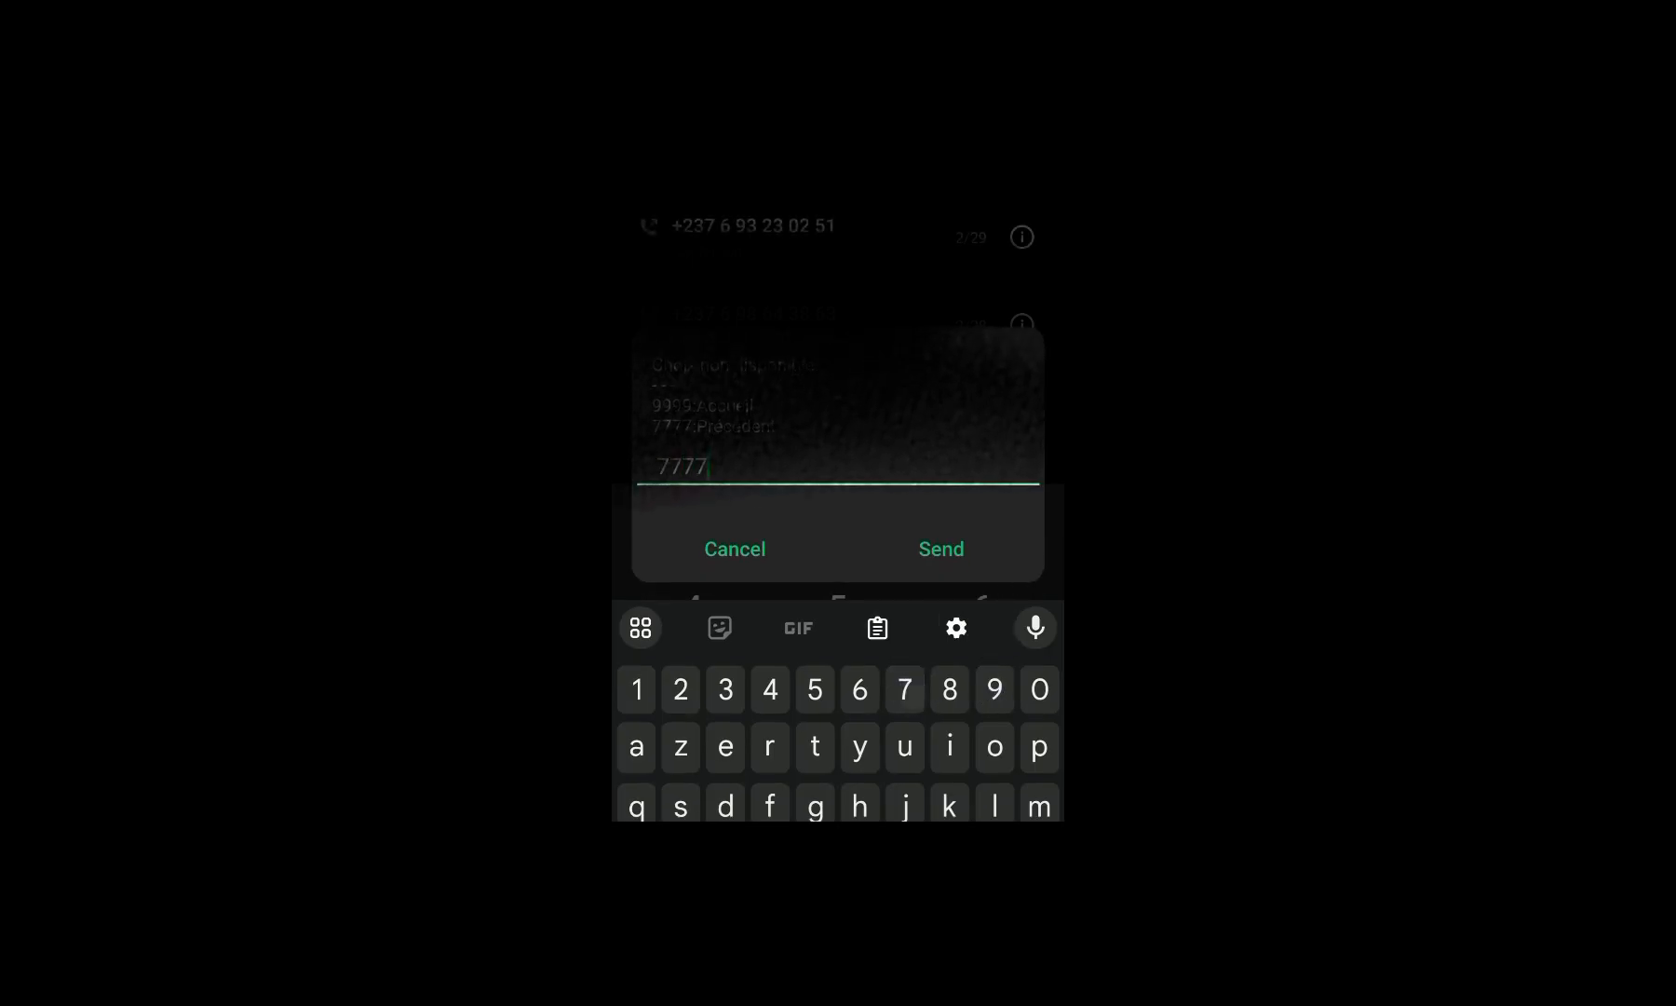
# Go back with 97, choose Suivant (1), resubmit 32222 and continue past the payment details.
pyautogui.click(941, 549)
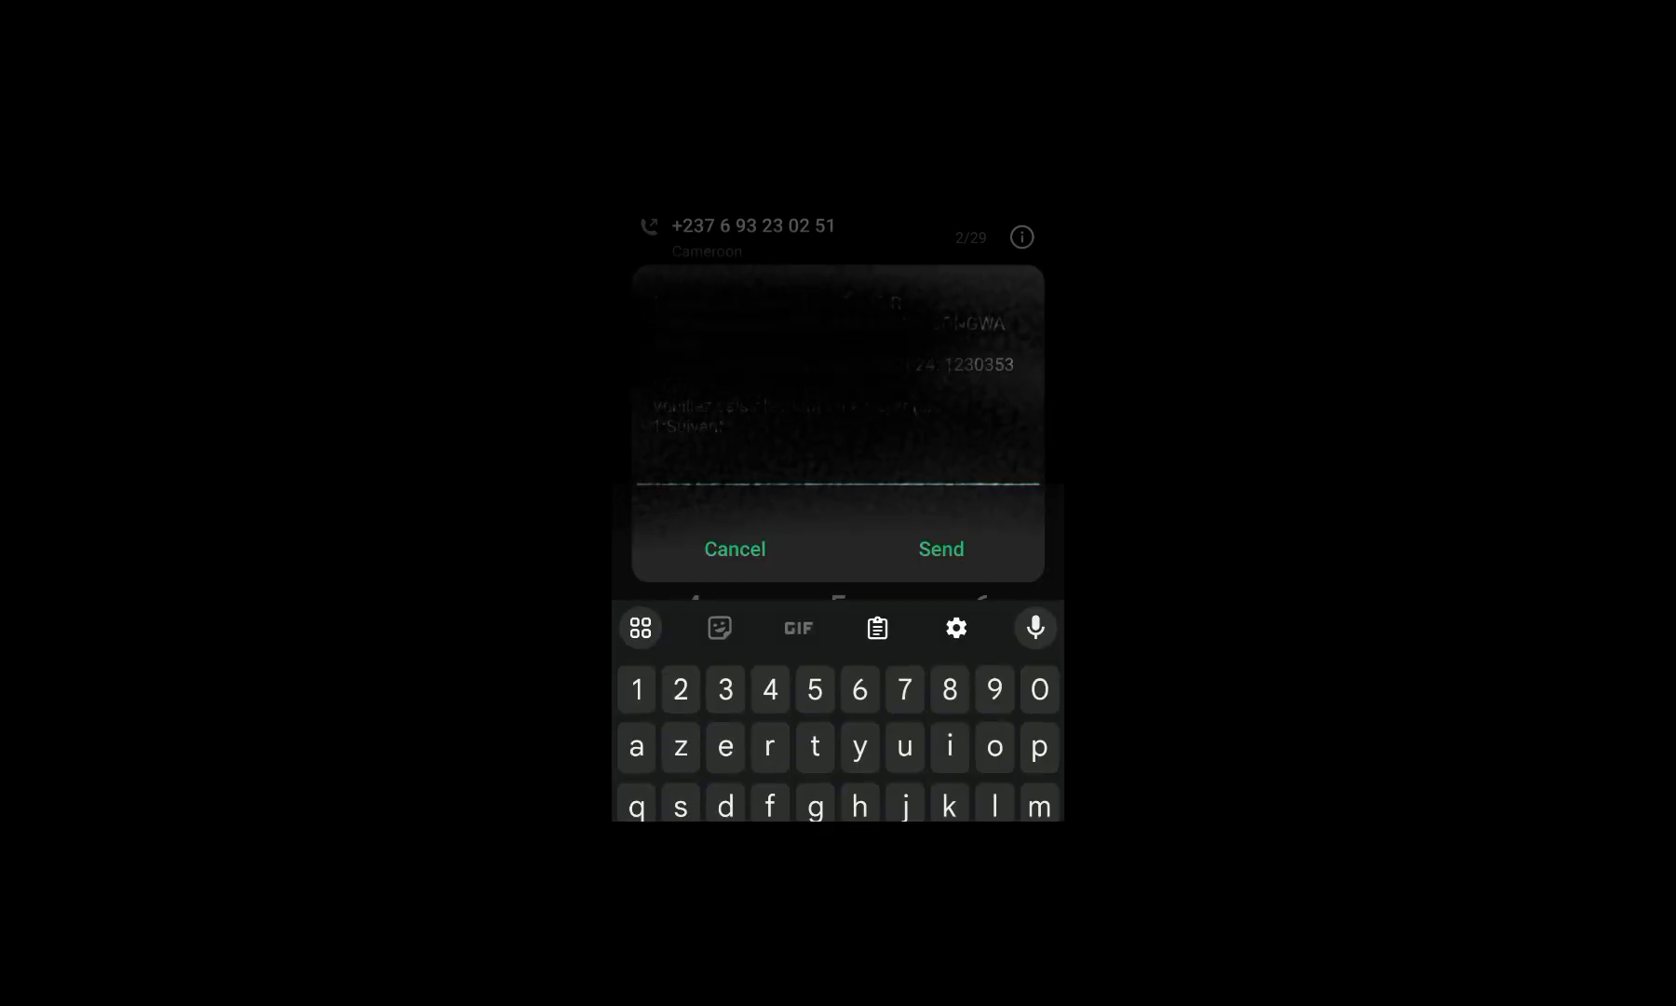
pyautogui.write('1')
pyautogui.click(941, 548)
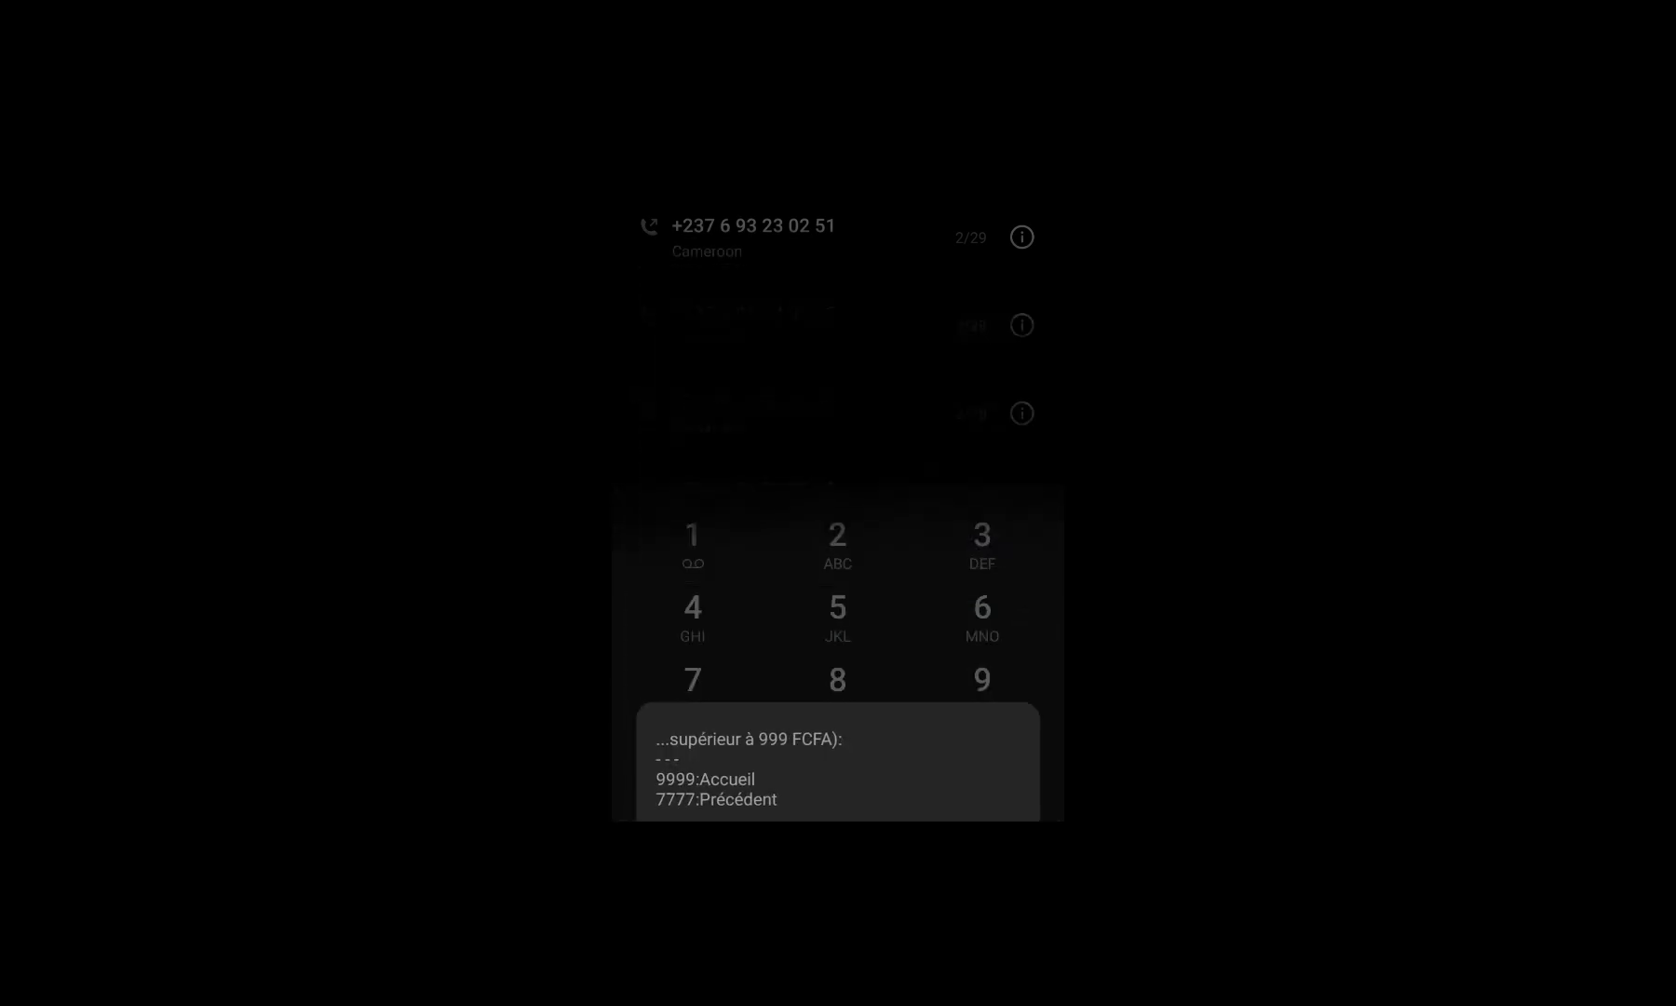
pyautogui.write('32222')
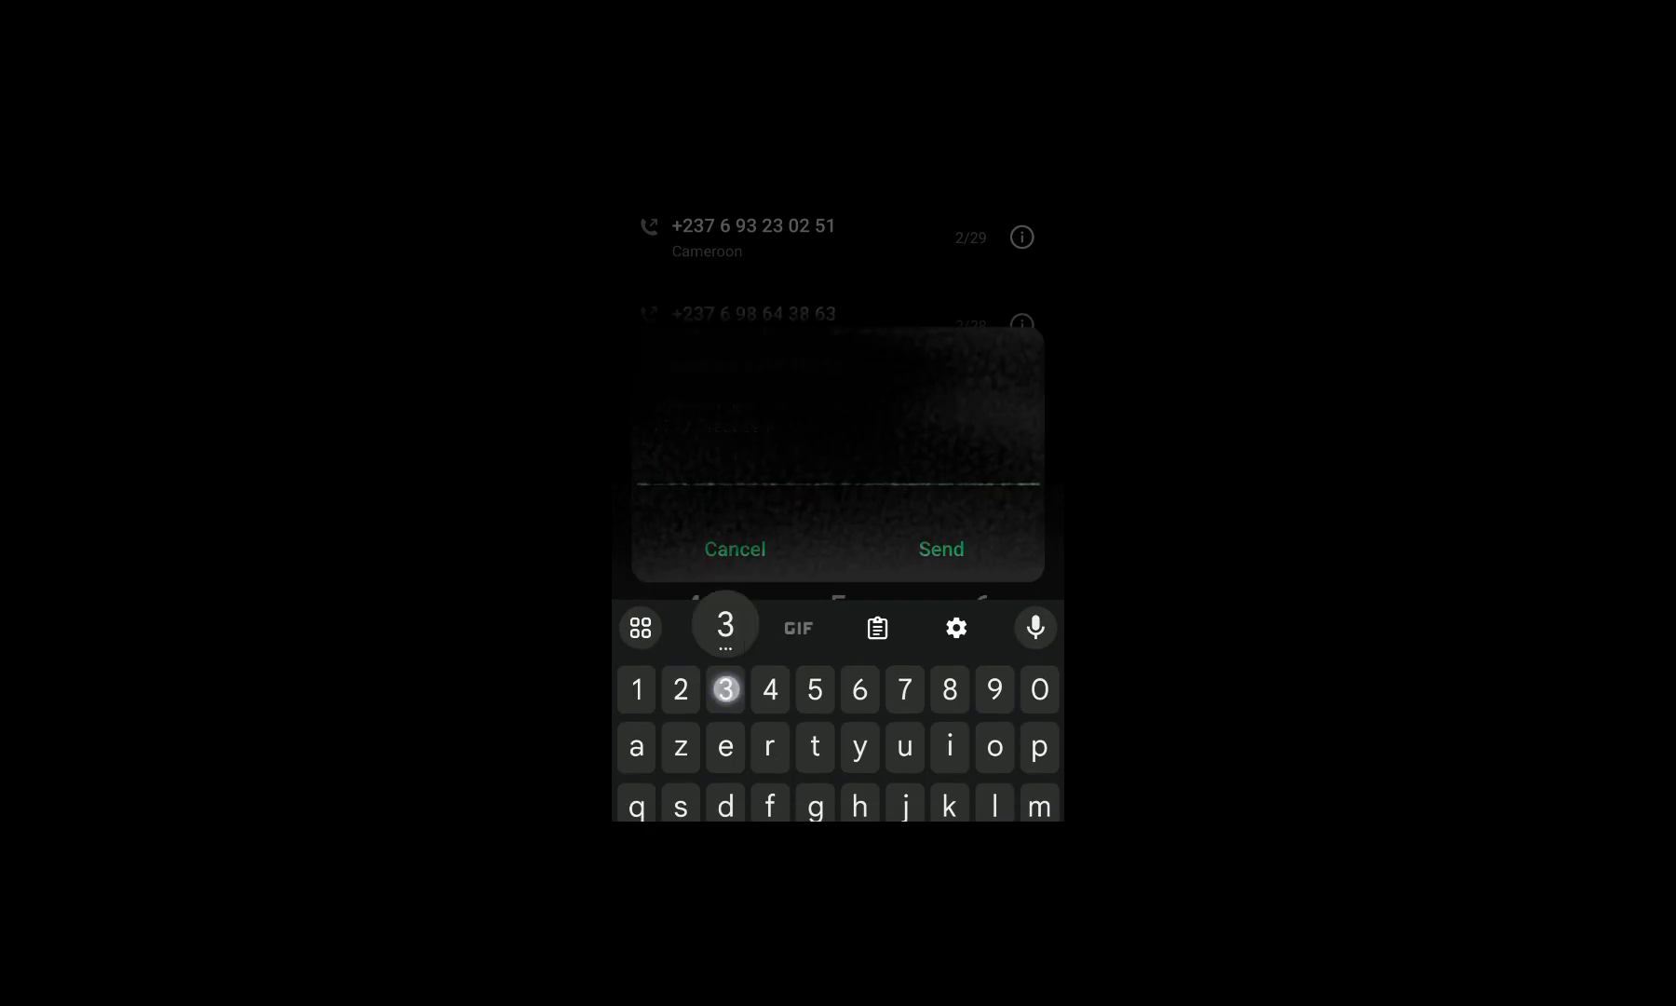
pyautogui.click(941, 549)
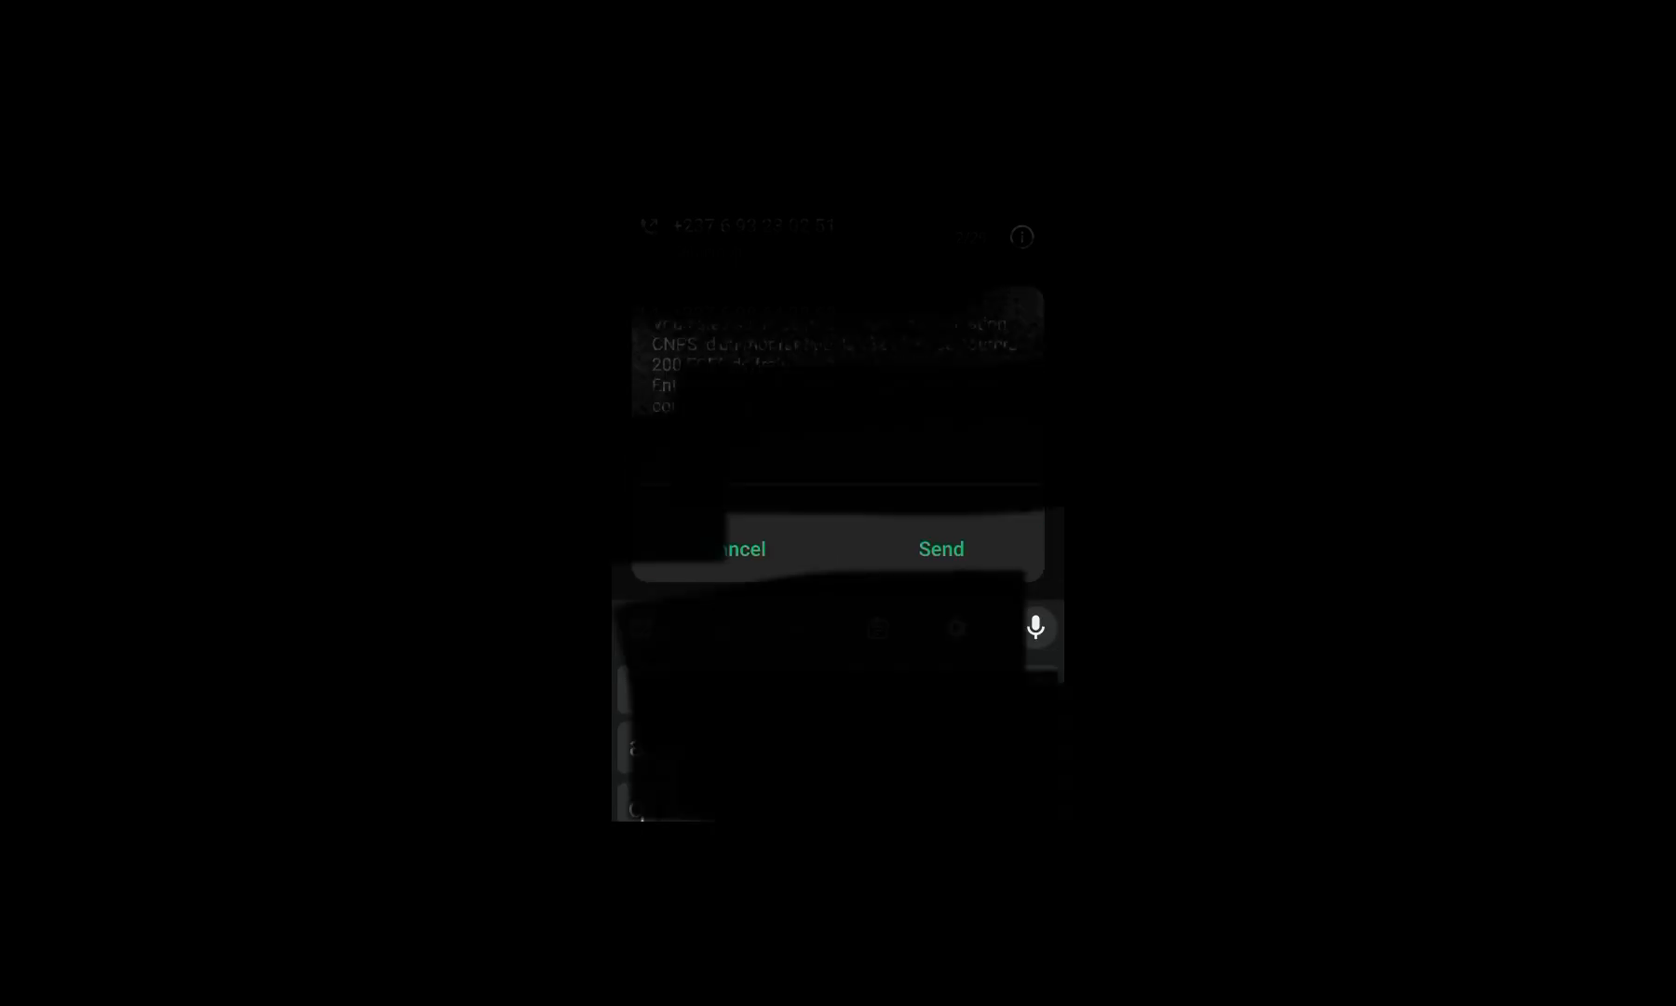
pyautogui.click(964, 541)
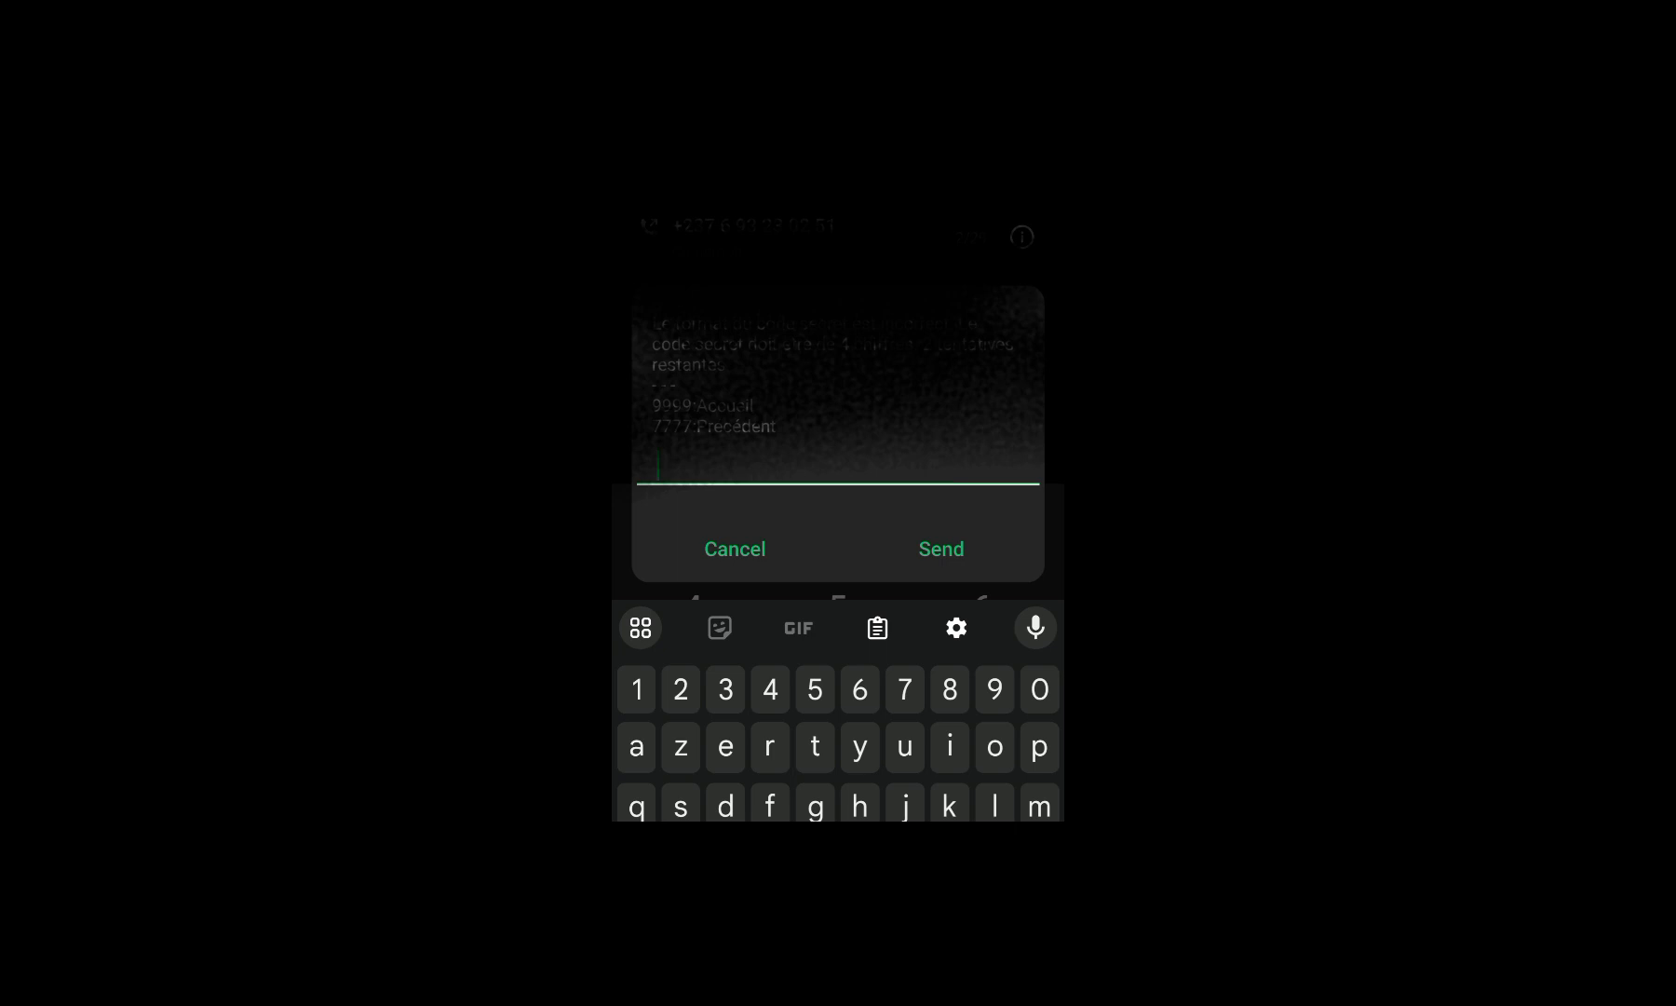
# Enter the secret payment code and confirm the 32222 FCFA CNPS payment with Suivant.
pyautogui.click(968, 550)
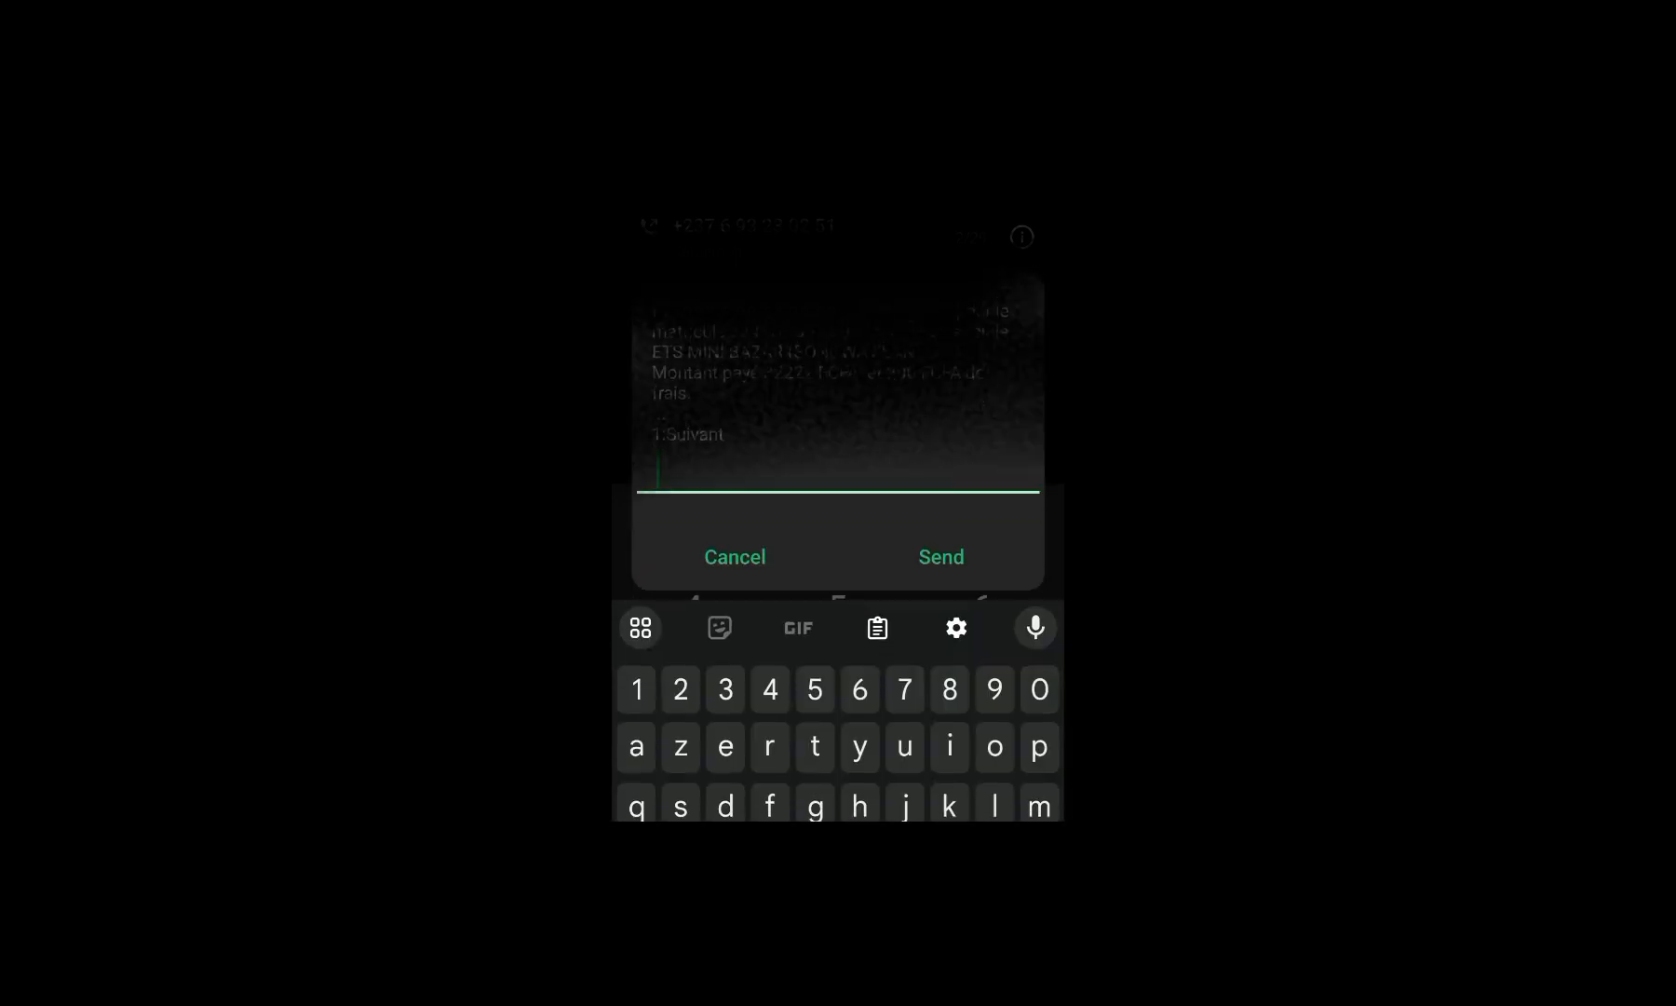
pyautogui.click(637, 689)
pyautogui.click(968, 547)
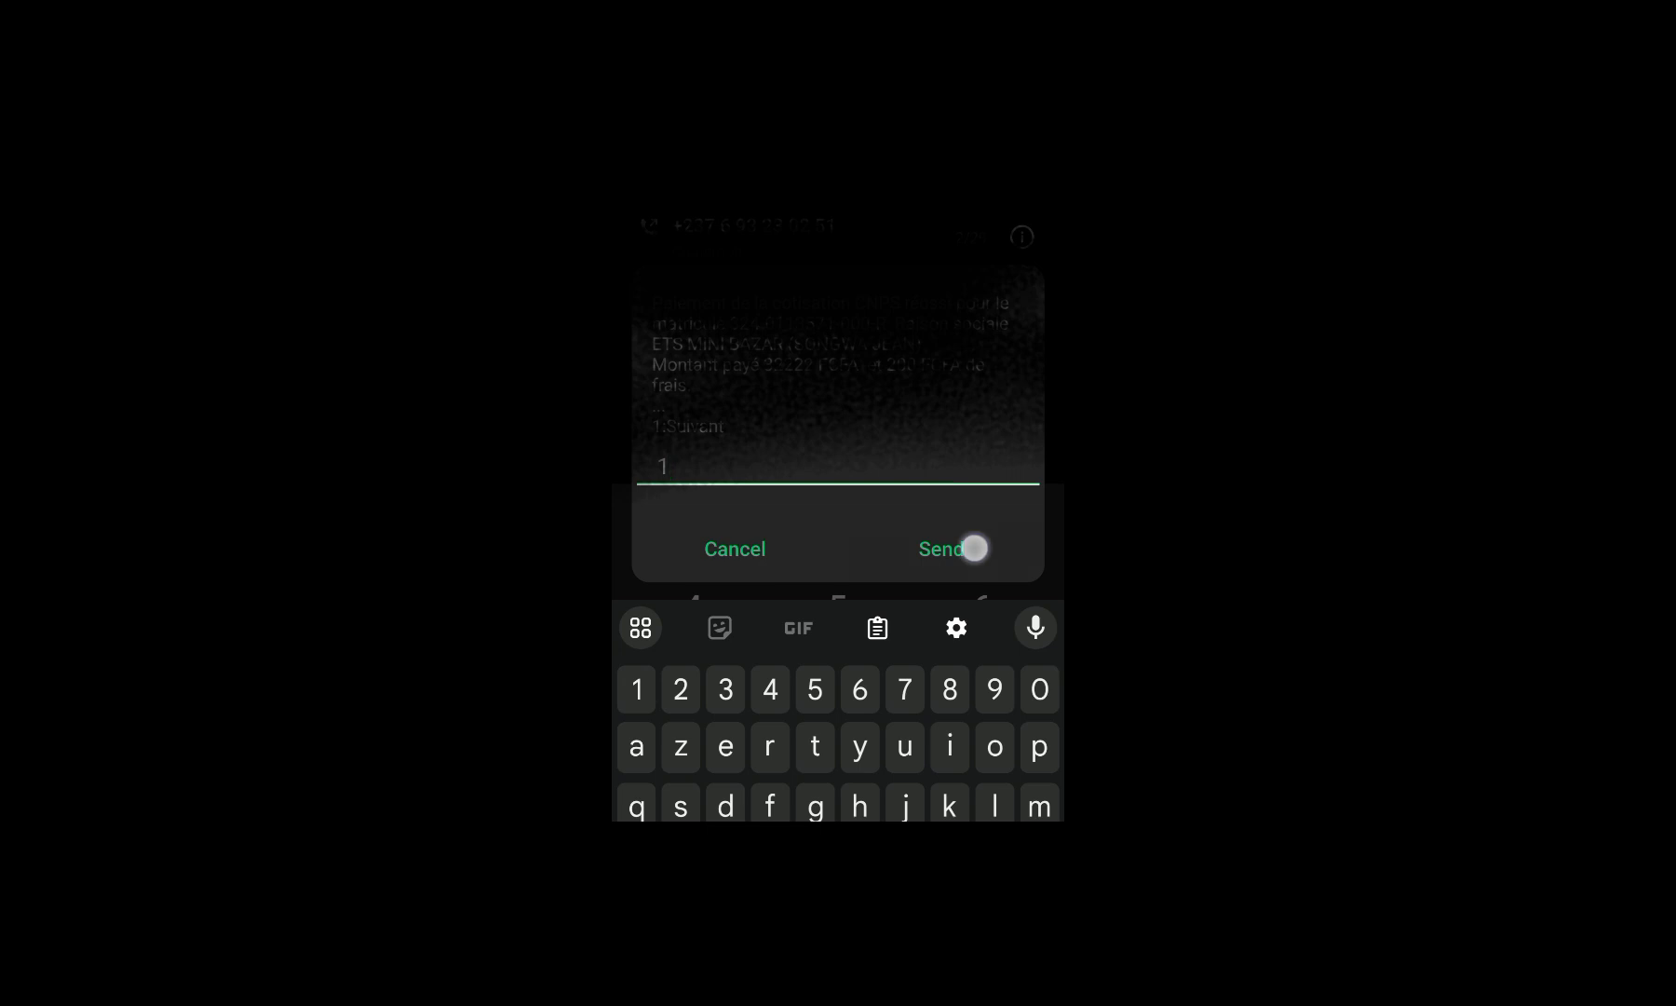